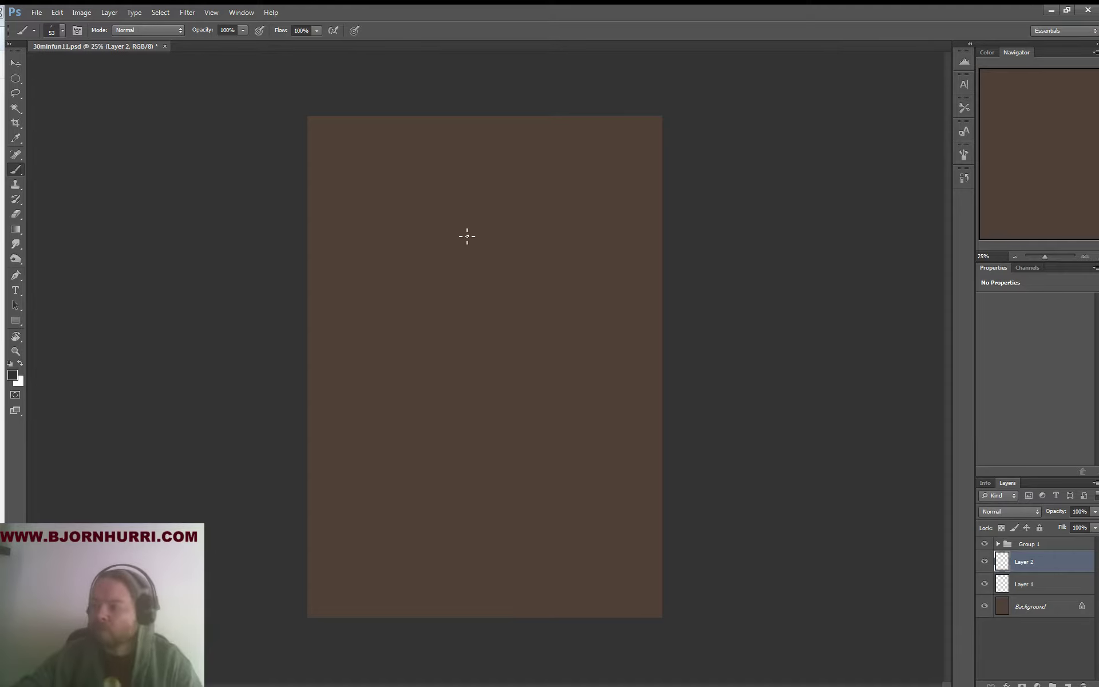
# Set the brush size to 180 px and sketch the rounded head, the chin and the wide collar in black strokes
pyautogui.rightClick(467, 236)
pyautogui.write('180')
pyautogui.press('Return')
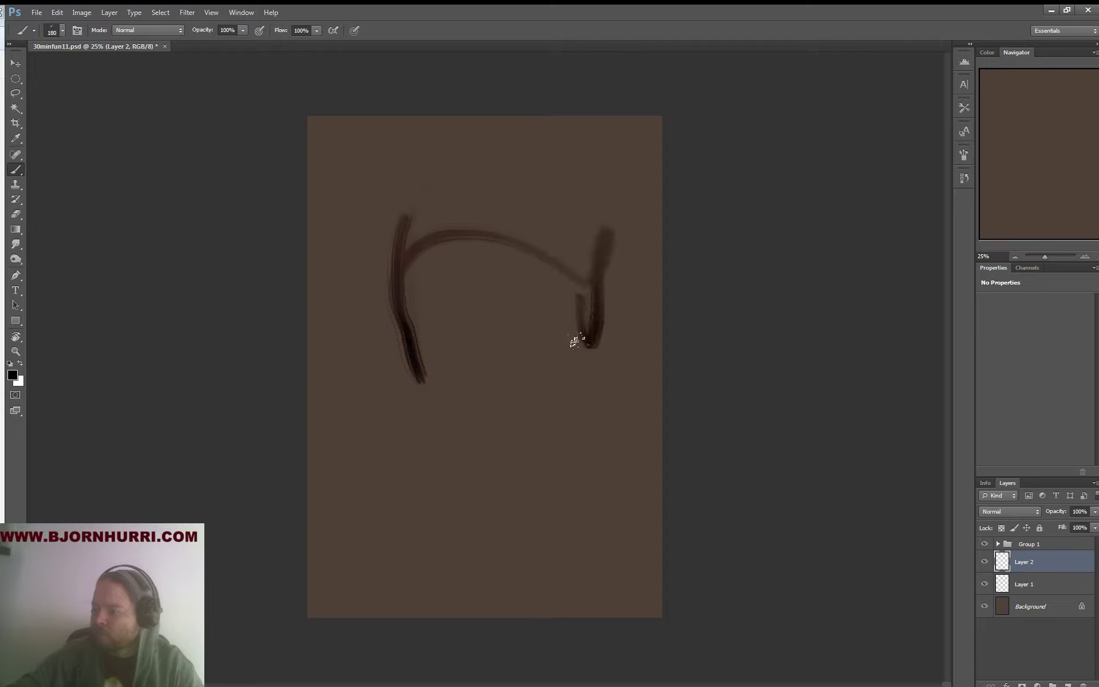
pyautogui.moveTo(587, 335)
pyautogui.mouseDown()
pyautogui.moveTo(378, 252)
pyautogui.moveTo(391, 241)
pyautogui.moveTo(512, 204)
pyautogui.moveTo(591, 312)
pyautogui.moveTo(531, 394)
pyautogui.moveTo(418, 376)
pyautogui.moveTo(477, 434)
pyautogui.moveTo(536, 421)
pyautogui.moveTo(458, 441)
pyautogui.moveTo(516, 440)
pyautogui.moveTo(549, 422)
pyautogui.moveTo(462, 437)
pyautogui.mouseUp()
pyautogui.moveTo(550, 415); pyautogui.dragTo(504, 455)
pyautogui.moveTo(396, 335)
pyautogui.mouseDown()
pyautogui.moveTo(378, 352)
pyautogui.moveTo(358, 427)
pyautogui.moveTo(424, 530)
pyautogui.mouseUp()
pyautogui.moveTo(595, 423); pyautogui.dragTo(554, 486)
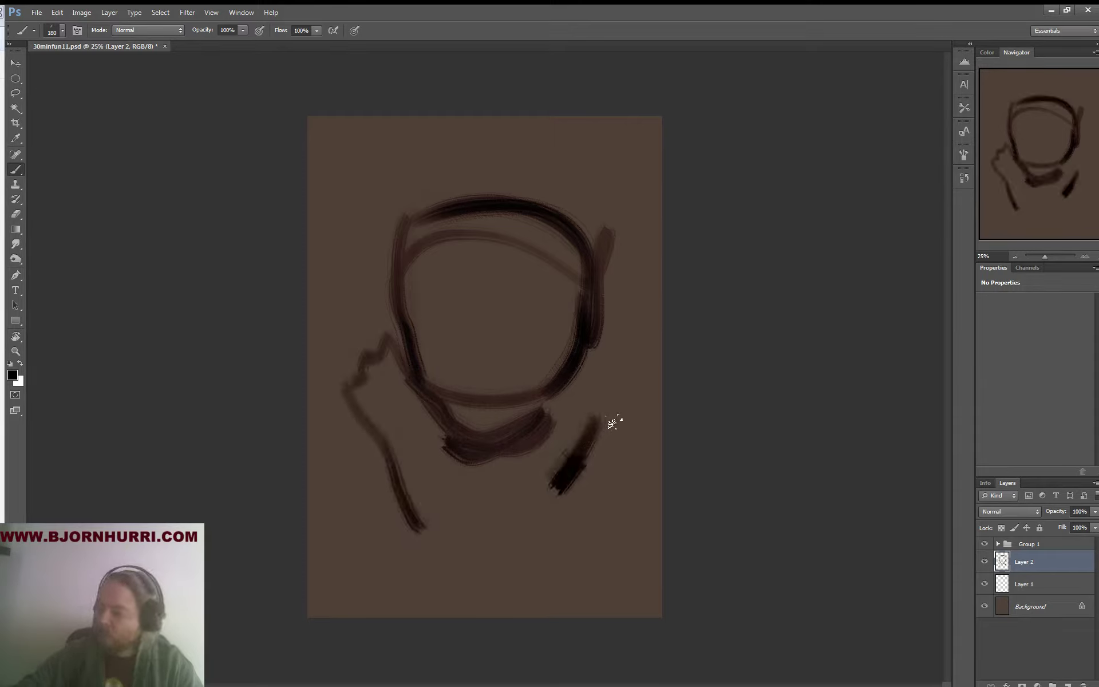
pyautogui.moveTo(609, 424); pyautogui.dragTo(535, 540)
pyautogui.moveTo(432, 513)
pyautogui.mouseDown()
pyautogui.moveTo(483, 548)
pyautogui.moveTo(521, 539)
pyautogui.mouseUp()
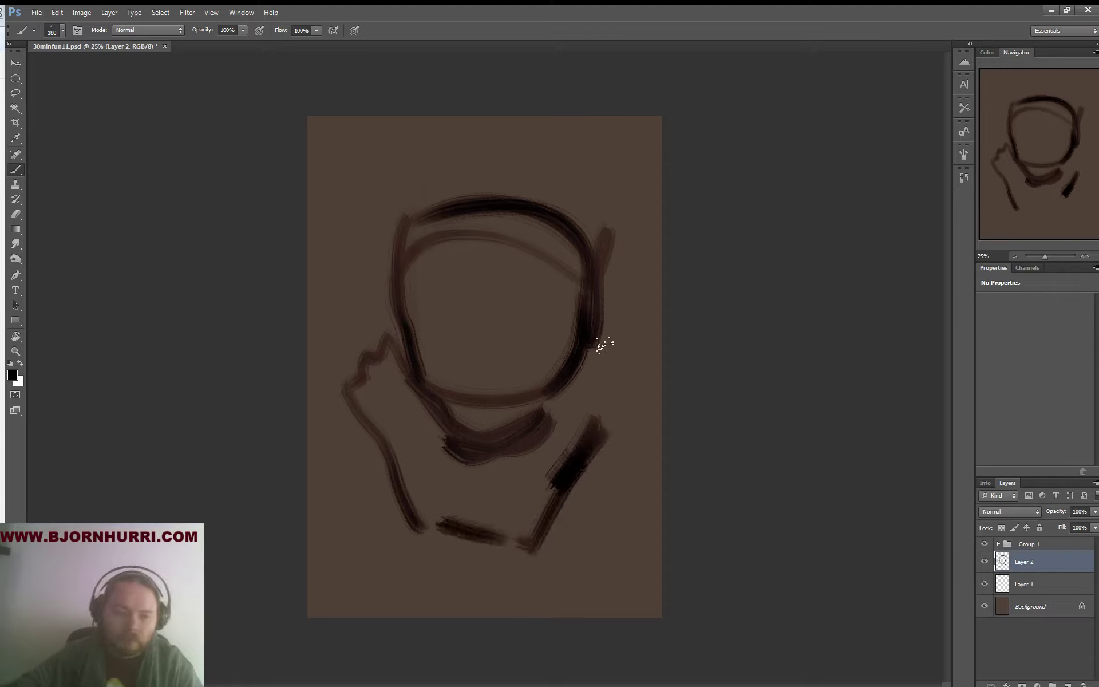
# Sketch the ear-like pieces on both sides of the head and block in the two dark eye shapes
pyautogui.moveTo(581, 315); pyautogui.dragTo(608, 350)
pyautogui.moveTo(385, 323)
pyautogui.mouseDown()
pyautogui.moveTo(359, 310)
pyautogui.moveTo(361, 360)
pyautogui.mouseUp()
pyautogui.moveTo(612, 309); pyautogui.dragTo(599, 400)
pyautogui.moveTo(635, 289); pyautogui.dragTo(583, 319)
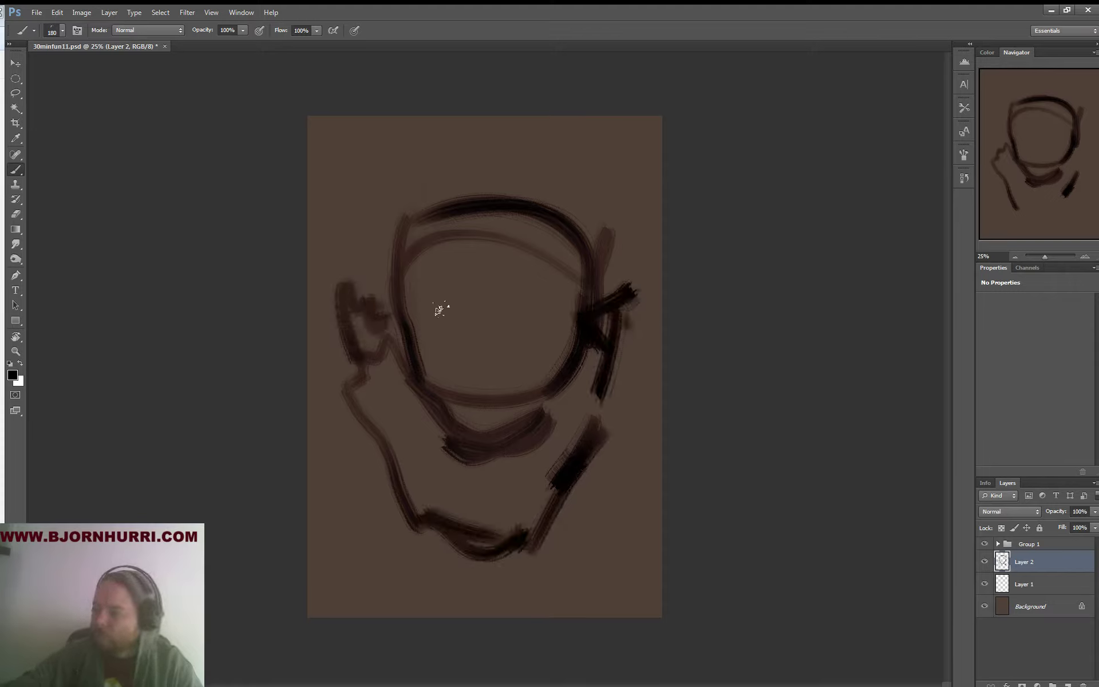
pyautogui.moveTo(422, 303); pyautogui.dragTo(456, 314)
pyautogui.moveTo(547, 300)
pyautogui.mouseDown()
pyautogui.moveTo(516, 335)
pyautogui.moveTo(525, 339)
pyautogui.mouseUp()
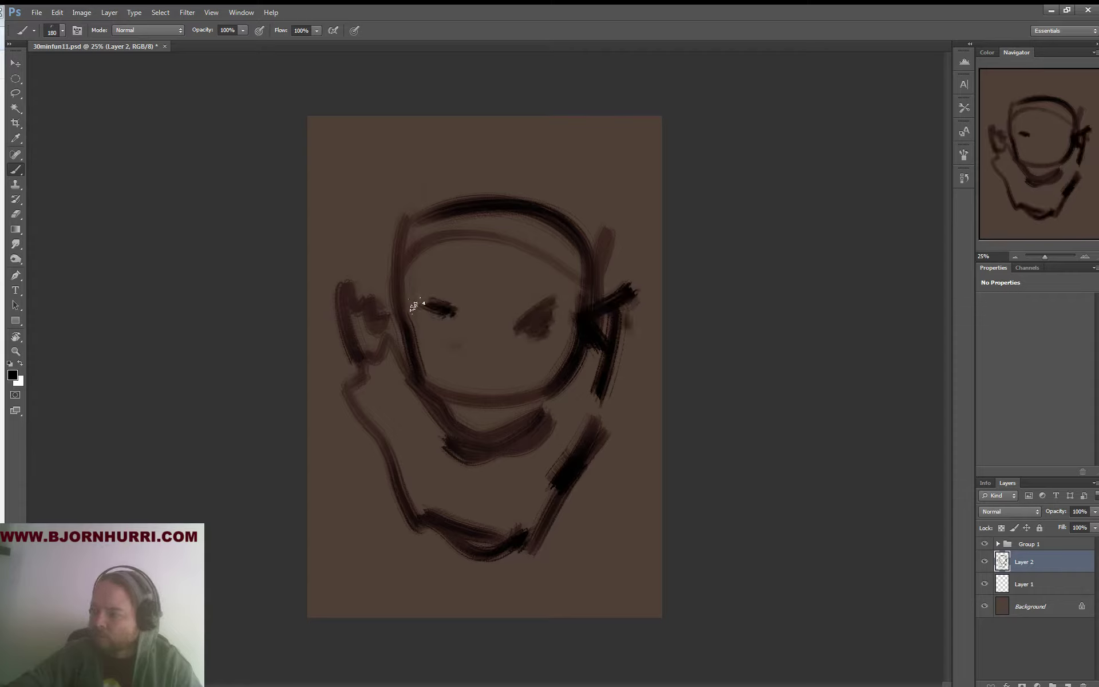
pyautogui.moveTo(455, 306)
pyautogui.mouseDown()
pyautogui.moveTo(408, 312)
pyautogui.moveTo(421, 349)
pyautogui.mouseUp()
# Add a jagged stroke beside the upper head, marks on the collar, and the left shoulder line running down the torso
pyautogui.moveTo(389, 301); pyautogui.dragTo(359, 185)
pyautogui.moveTo(467, 497)
pyautogui.mouseDown()
pyautogui.moveTo(449, 482)
pyautogui.moveTo(382, 480)
pyautogui.moveTo(373, 510)
pyautogui.mouseUp()
pyautogui.moveTo(314, 423)
pyautogui.mouseDown()
pyautogui.moveTo(335, 507)
pyautogui.moveTo(384, 537)
pyautogui.moveTo(422, 628)
pyautogui.mouseUp()
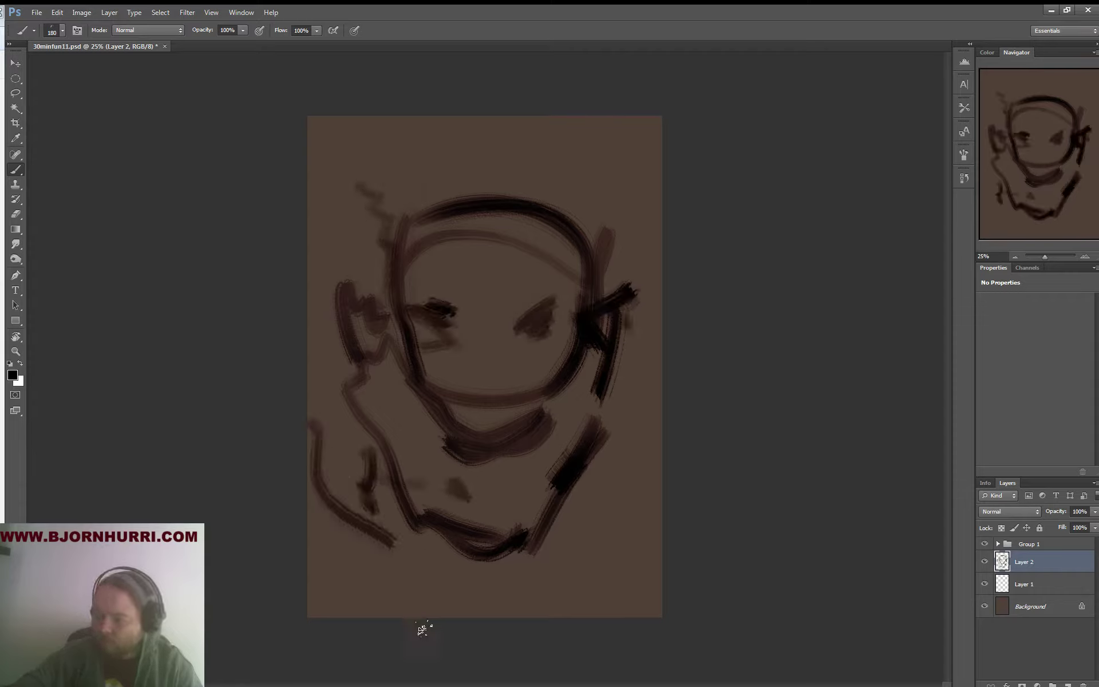
pyautogui.moveTo(399, 531)
pyautogui.mouseDown()
pyautogui.moveTo(421, 630)
pyautogui.moveTo(404, 551)
pyautogui.moveTo(412, 542)
pyautogui.moveTo(450, 618)
pyautogui.mouseUp()
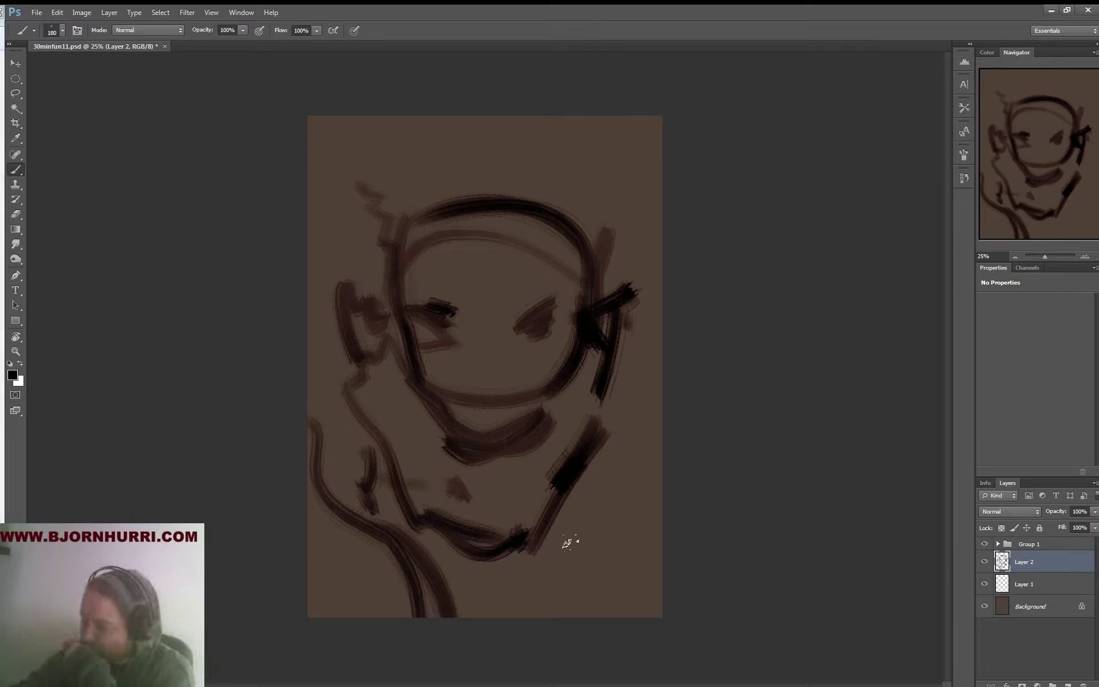
# Sketch the right shoulder and chest lines, and add dark strokes along the lower edge of the torso on both sides
pyautogui.moveTo(580, 522); pyautogui.dragTo(541, 615)
pyautogui.moveTo(619, 399)
pyautogui.mouseDown()
pyautogui.moveTo(662, 446)
pyautogui.moveTo(602, 525)
pyautogui.moveTo(619, 474)
pyautogui.mouseUp()
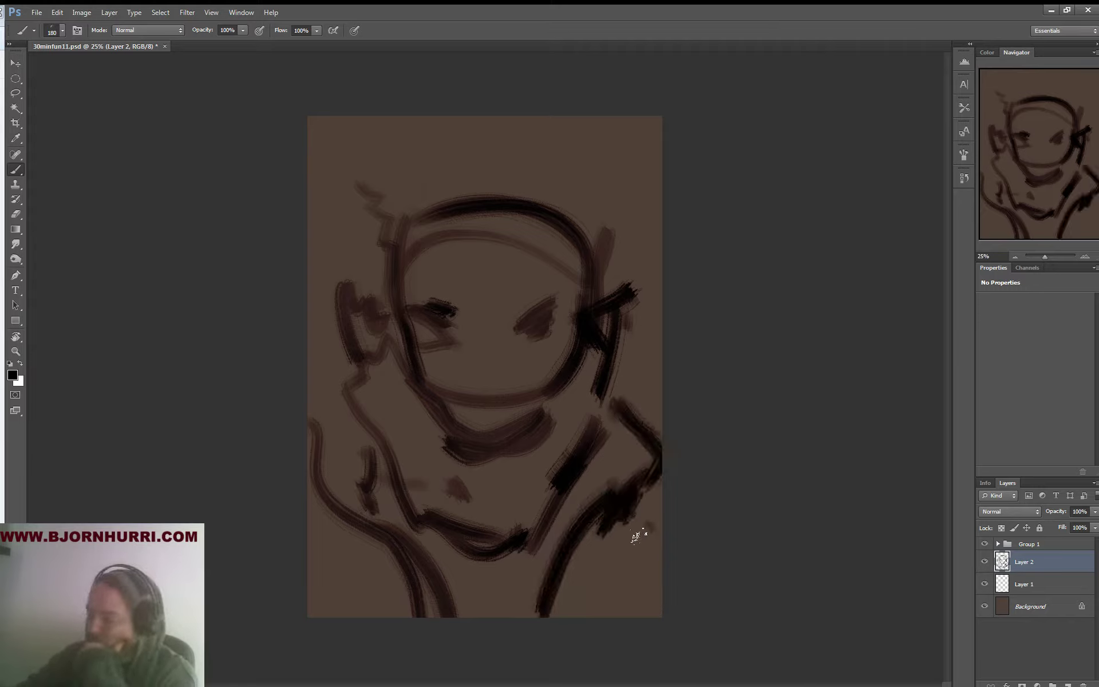
pyautogui.moveTo(635, 537)
pyautogui.mouseDown()
pyautogui.moveTo(656, 514)
pyautogui.moveTo(597, 574)
pyautogui.moveTo(604, 581)
pyautogui.moveTo(584, 621)
pyautogui.mouseUp()
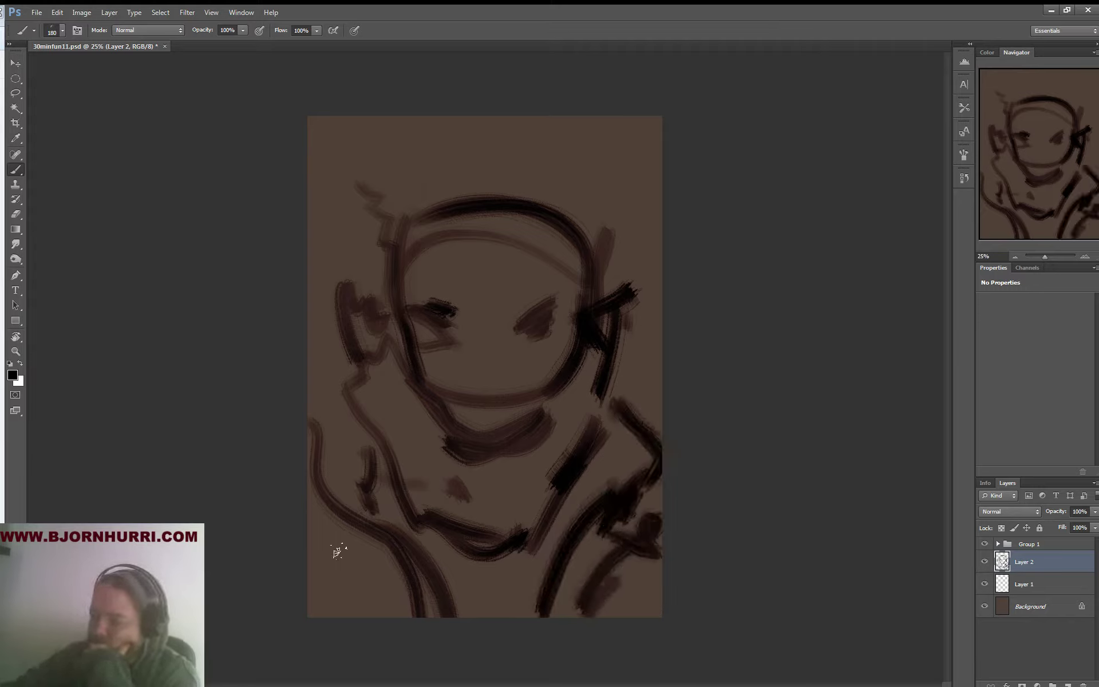
pyautogui.moveTo(338, 552)
pyautogui.mouseDown()
pyautogui.moveTo(382, 632)
pyautogui.moveTo(345, 572)
pyautogui.moveTo(358, 602)
pyautogui.moveTo(416, 595)
pyautogui.moveTo(383, 593)
pyautogui.moveTo(406, 597)
pyautogui.moveTo(404, 620)
pyautogui.mouseUp()
pyautogui.moveTo(586, 621)
pyautogui.mouseDown()
pyautogui.moveTo(636, 581)
pyautogui.moveTo(621, 611)
pyautogui.moveTo(581, 590)
pyautogui.moveTo(573, 614)
pyautogui.mouseUp()
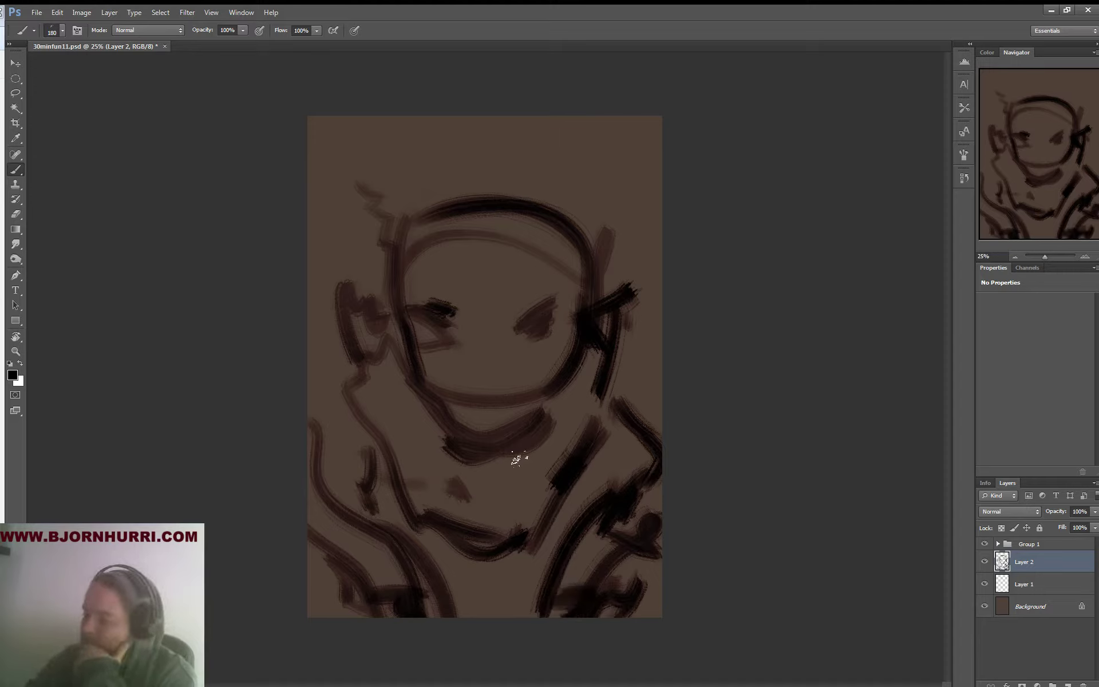
# Thicken and darken the collar outline on both sides, up to the areas below the ears
pyautogui.moveTo(516, 460)
pyautogui.mouseDown()
pyautogui.moveTo(437, 434)
pyautogui.moveTo(369, 442)
pyautogui.moveTo(423, 541)
pyautogui.moveTo(458, 547)
pyautogui.mouseUp()
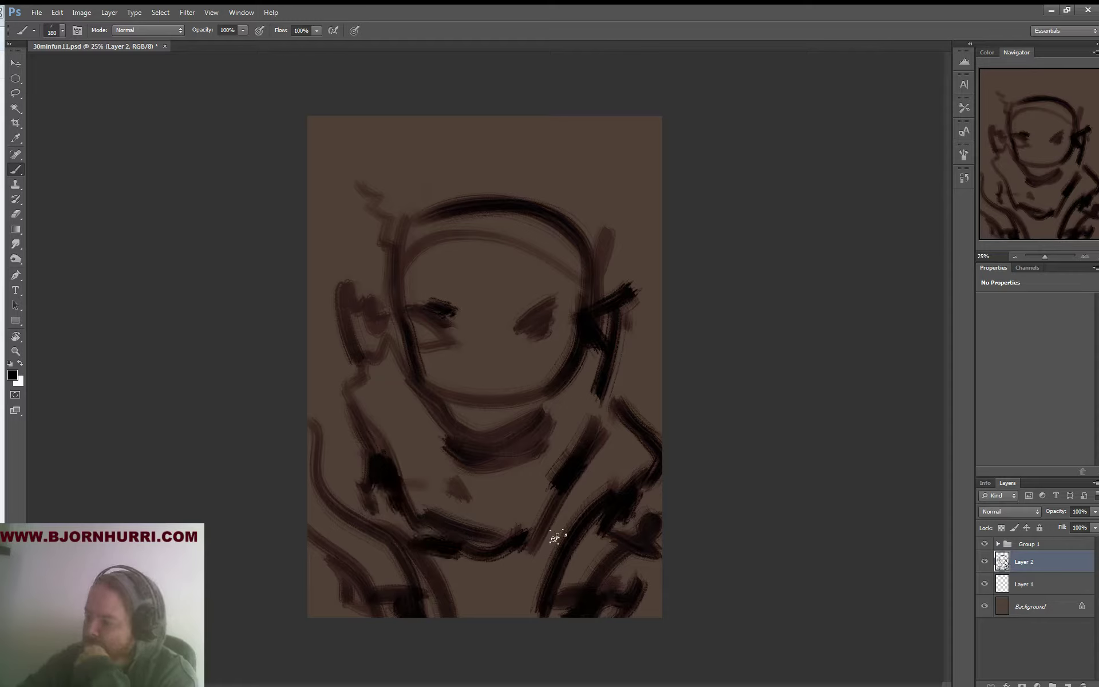
pyautogui.moveTo(555, 537)
pyautogui.mouseDown()
pyautogui.moveTo(546, 560)
pyautogui.moveTo(628, 418)
pyautogui.mouseUp()
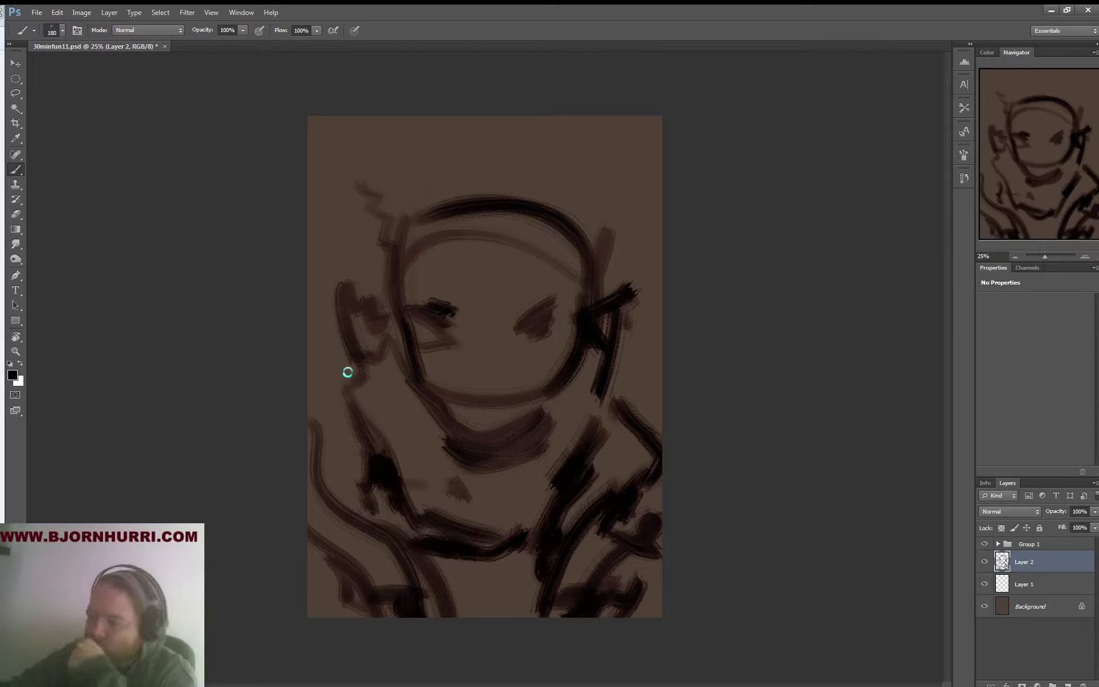
pyautogui.moveTo(347, 372); pyautogui.dragTo(337, 407)
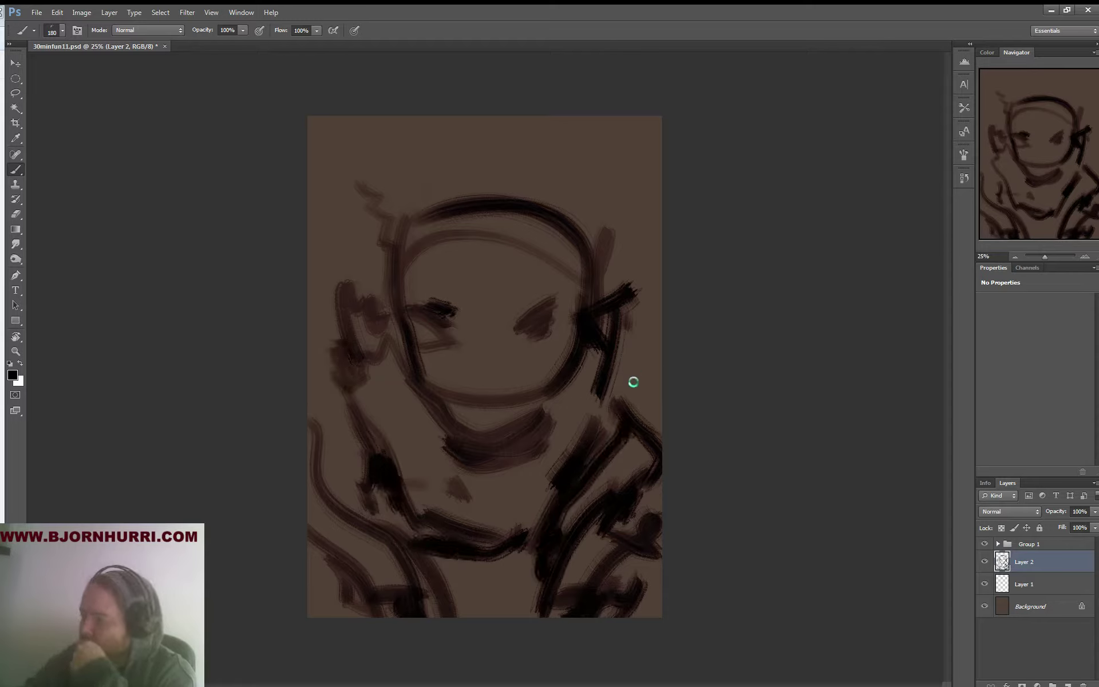
pyautogui.moveTo(633, 382); pyautogui.dragTo(628, 419)
# Switch to the soft round brush at 442 px and softly shade the cheeks, eye areas and the edge of the head
pyautogui.rightClick(526, 392)
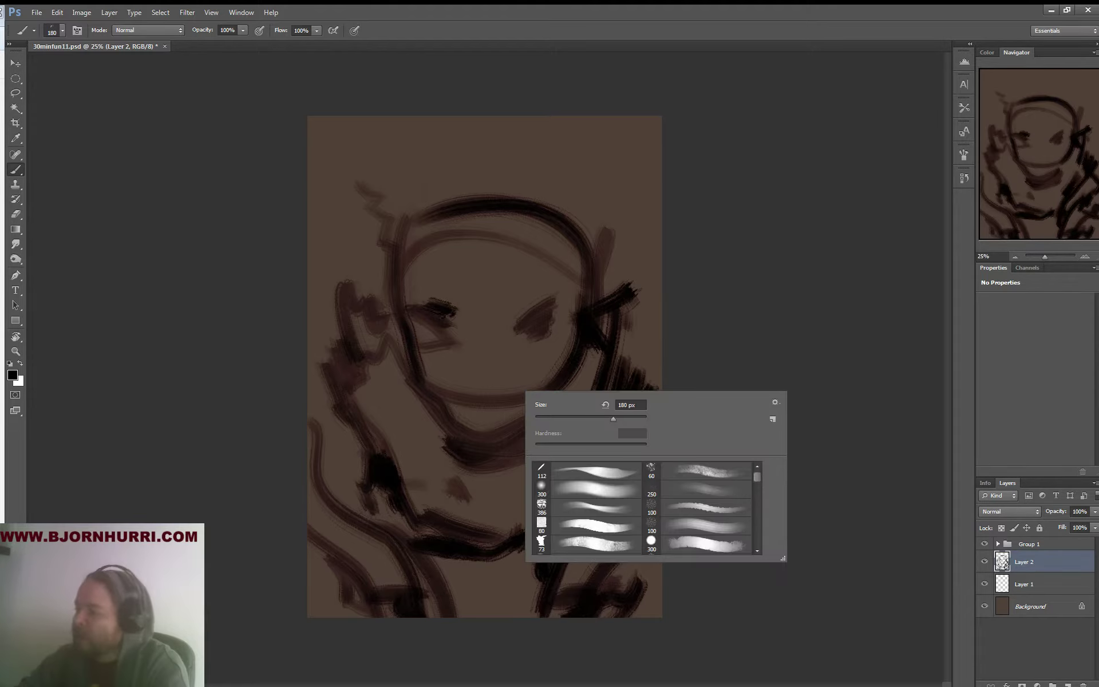
pyautogui.click(588, 489)
pyautogui.moveTo(624, 419); pyautogui.dragTo(634, 419)
pyautogui.moveTo(452, 328)
pyautogui.mouseDown()
pyautogui.moveTo(432, 374)
pyautogui.moveTo(464, 418)
pyautogui.moveTo(524, 391)
pyautogui.moveTo(542, 361)
pyautogui.mouseUp()
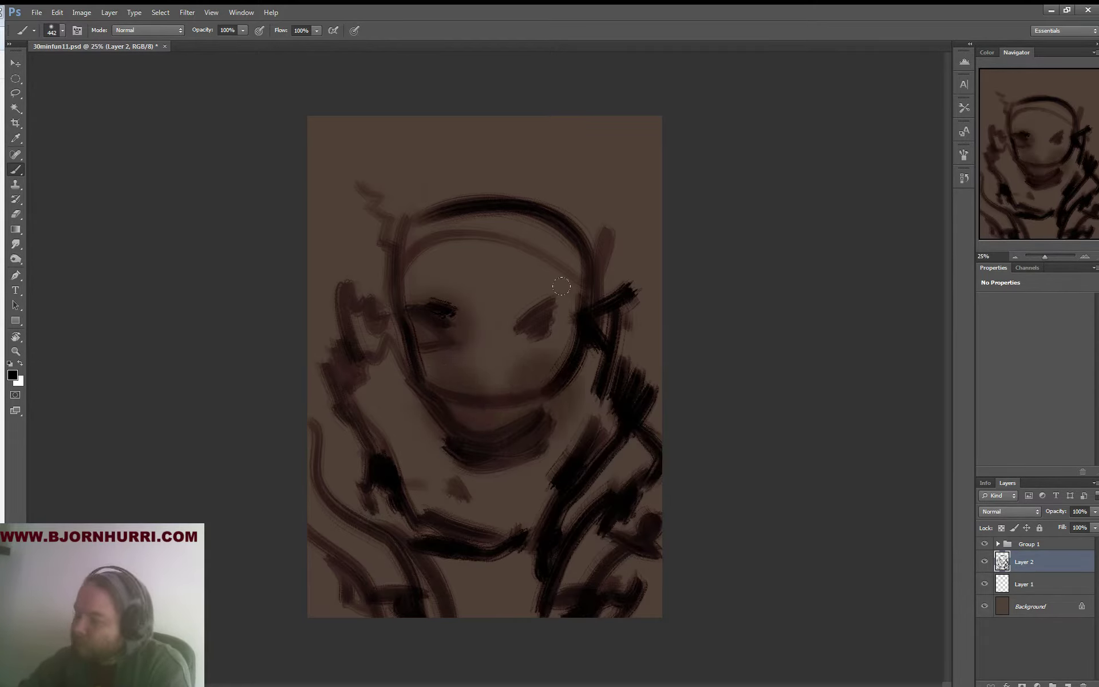
pyautogui.moveTo(528, 319); pyautogui.dragTo(547, 328)
pyautogui.moveTo(567, 266)
pyautogui.mouseDown()
pyautogui.moveTo(424, 191)
pyautogui.moveTo(412, 201)
pyautogui.mouseUp()
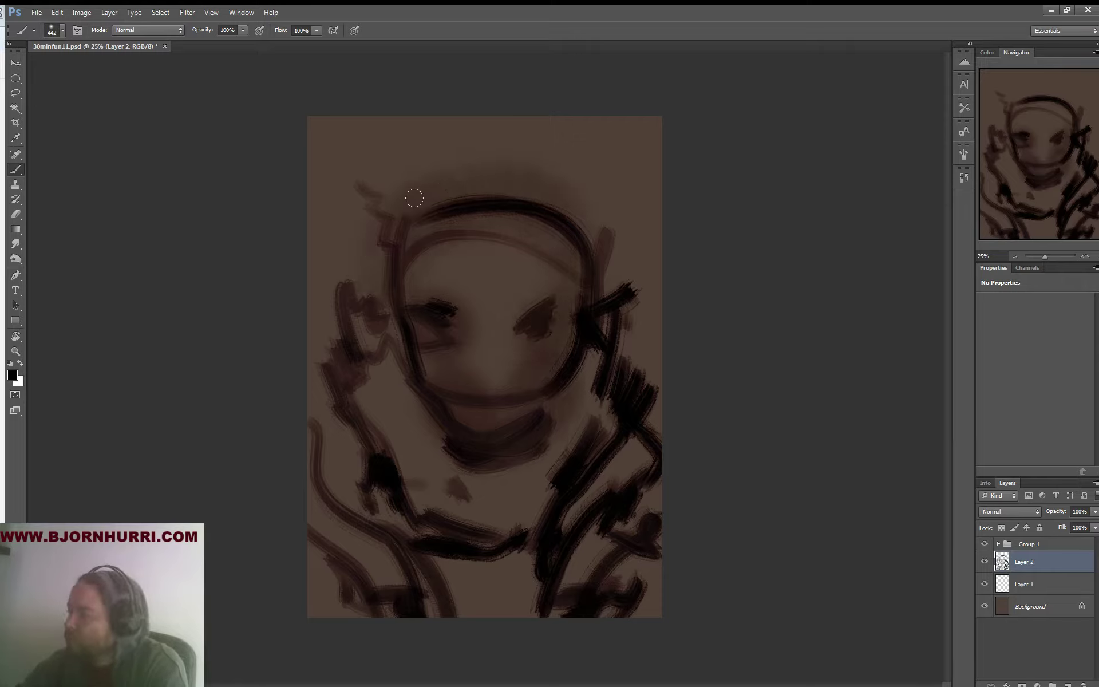
# Darken the background around the head with a sampled dark brown, and soften the skull outline and mouth area
pyautogui.moveTo(329, 137)
pyautogui.mouseDown()
pyautogui.moveTo(326, 265)
pyautogui.moveTo(429, 66)
pyautogui.moveTo(513, 140)
pyautogui.moveTo(594, 107)
pyautogui.moveTo(636, 298)
pyautogui.moveTo(644, 400)
pyautogui.mouseUp()
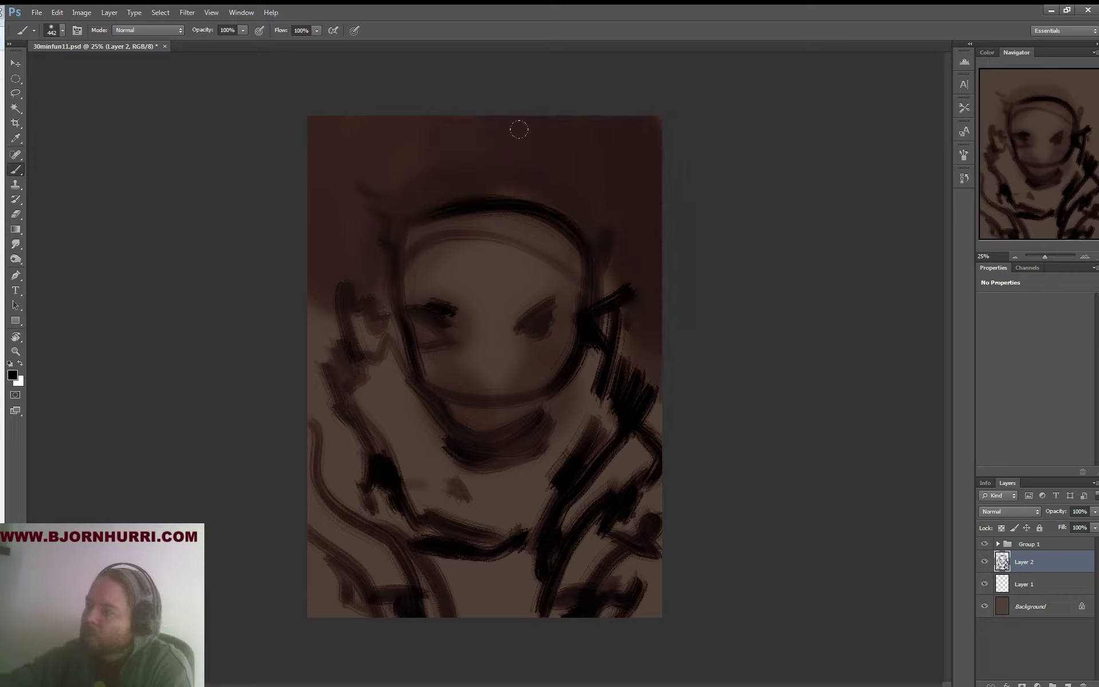
pyautogui.moveTo(410, 146)
pyautogui.mouseDown()
pyautogui.moveTo(304, 315)
pyautogui.moveTo(348, 233)
pyautogui.moveTo(474, 162)
pyautogui.moveTo(401, 137)
pyautogui.moveTo(452, 162)
pyautogui.mouseUp()
pyautogui.keyDown('alt'); pyautogui.click(363, 184); pyautogui.keyUp('alt')
pyautogui.moveTo(384, 200); pyautogui.dragTo(504, 163)
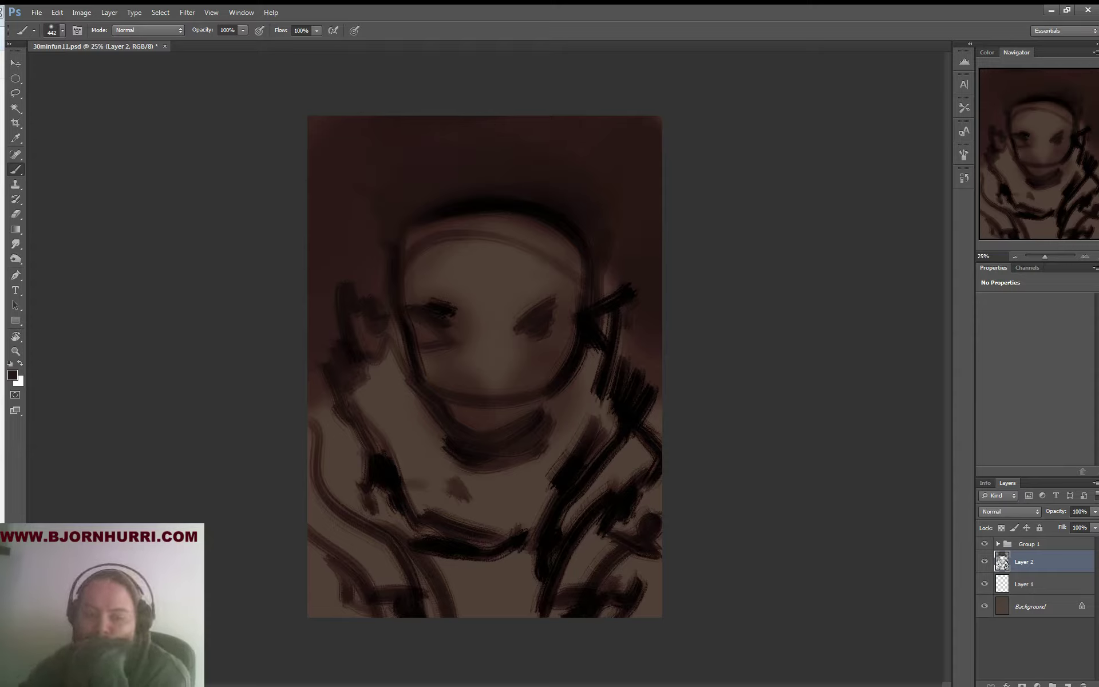
pyautogui.moveTo(541, 241)
pyautogui.mouseDown()
pyautogui.moveTo(456, 213)
pyautogui.moveTo(428, 232)
pyautogui.moveTo(497, 201)
pyautogui.moveTo(551, 239)
pyautogui.moveTo(483, 188)
pyautogui.moveTo(466, 235)
pyautogui.mouseUp()
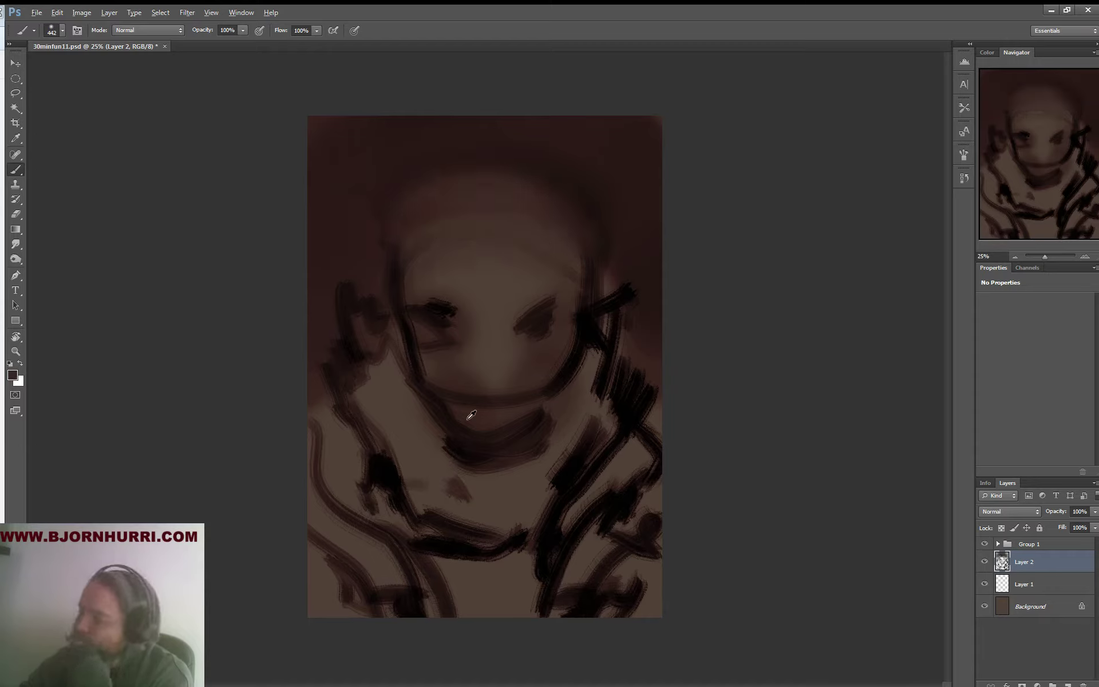
pyautogui.moveTo(472, 415); pyautogui.dragTo(506, 429)
# Switch to a harder 55 px round brush and paint the eye sockets, nostrils and vertical teeth lines with sampled dark tones
pyautogui.rightClick(535, 427)
pyautogui.click(595, 524)
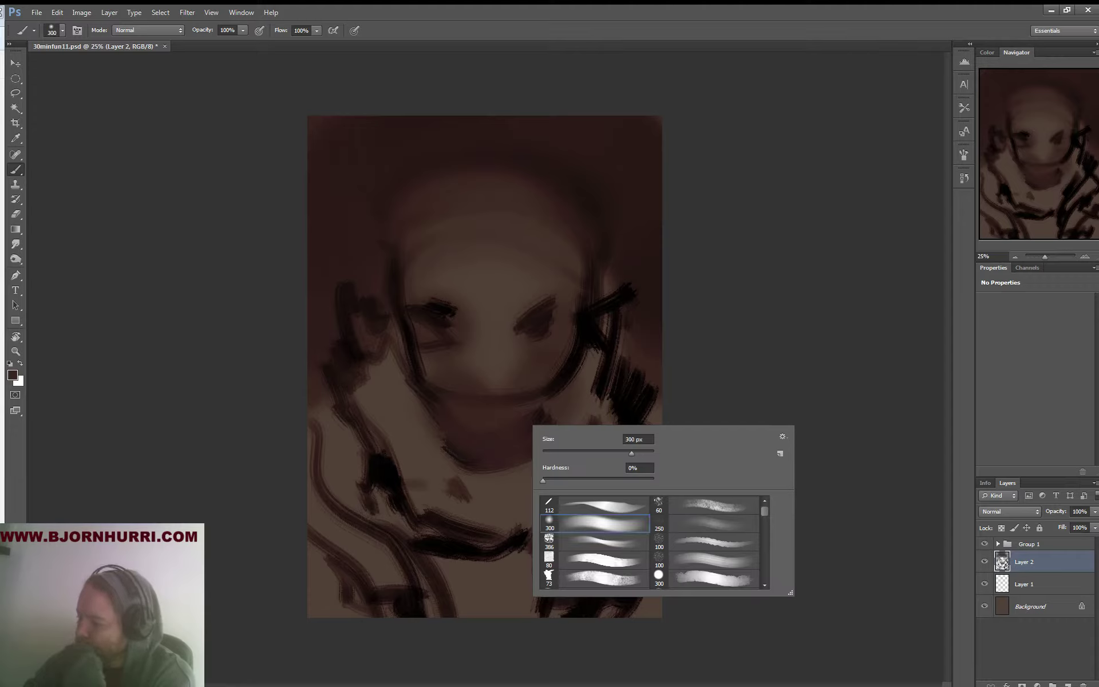
pyautogui.click(646, 479)
pyautogui.click(572, 452)
pyautogui.keyDown('alt'); pyautogui.click(420, 357); pyautogui.keyUp('alt')
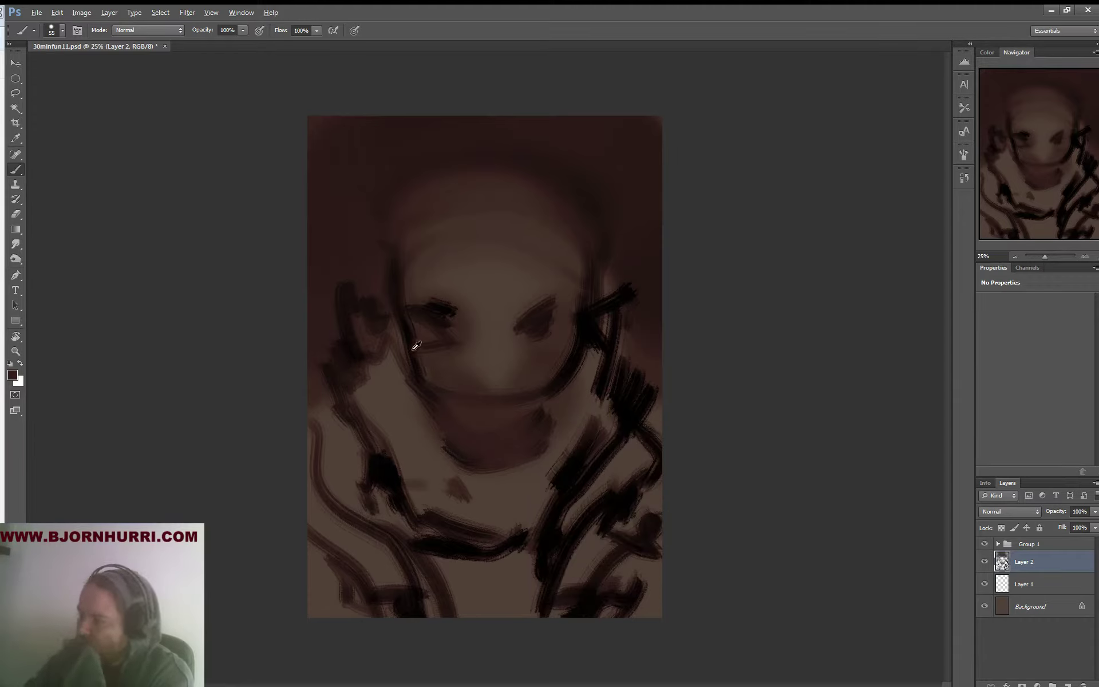
pyautogui.keyDown('alt'); pyautogui.click(416, 346); pyautogui.keyUp('alt')
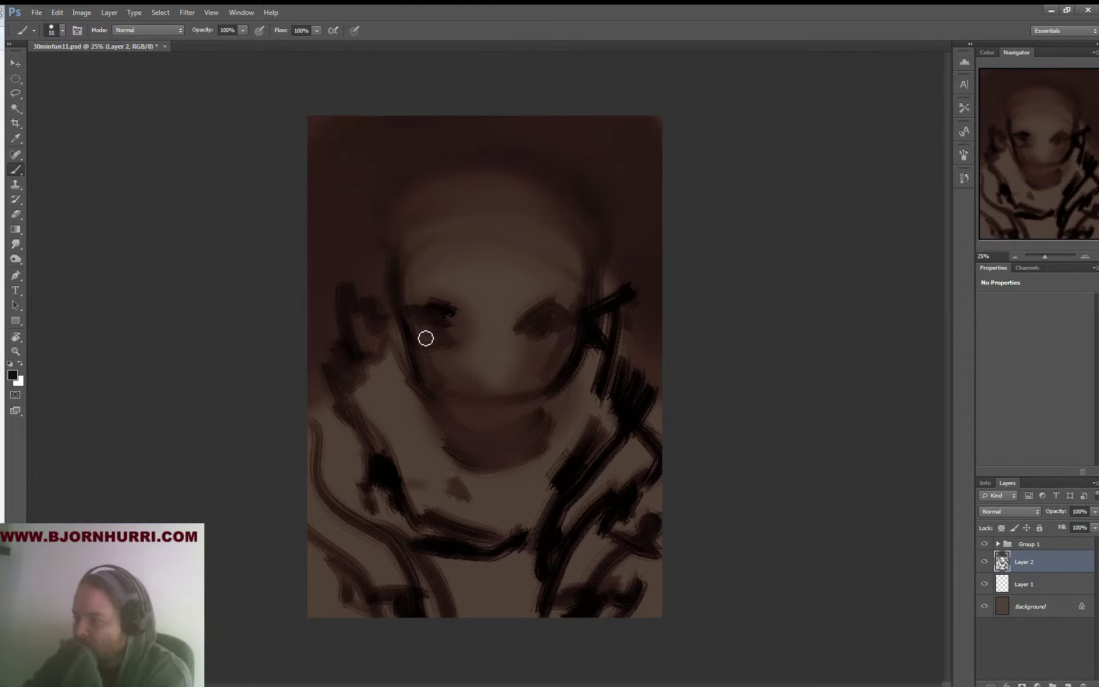
pyautogui.moveTo(426, 339)
pyautogui.mouseDown()
pyautogui.moveTo(457, 319)
pyautogui.moveTo(472, 341)
pyautogui.moveTo(520, 326)
pyautogui.moveTo(506, 338)
pyautogui.moveTo(482, 333)
pyautogui.moveTo(481, 374)
pyautogui.moveTo(507, 365)
pyautogui.mouseUp()
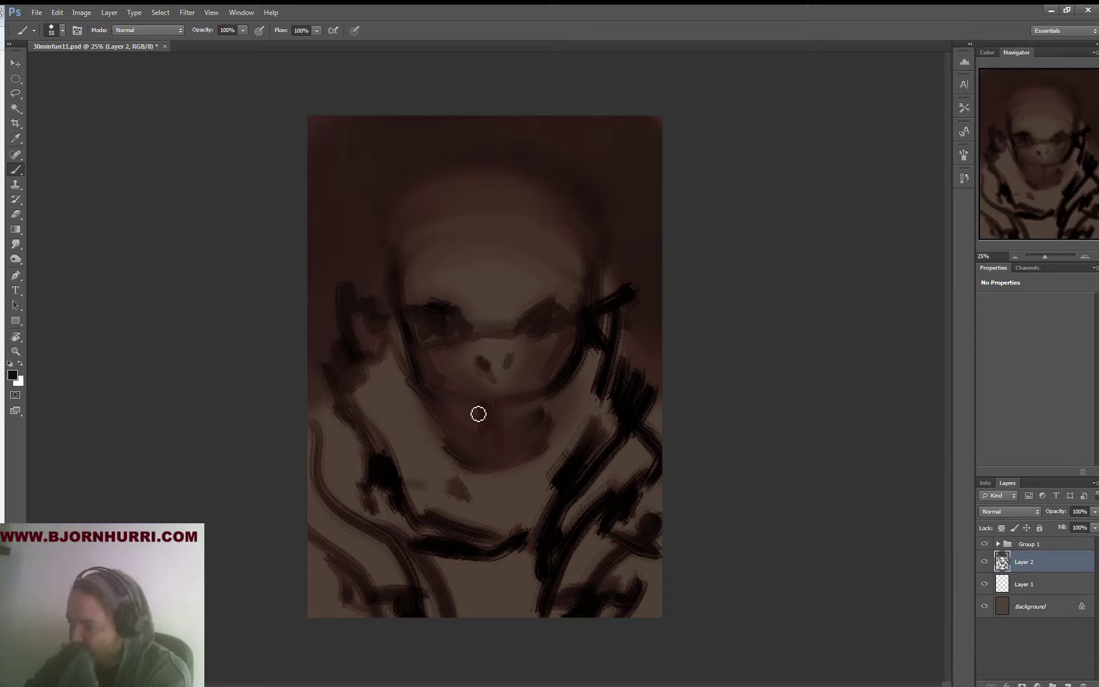
pyautogui.moveTo(468, 423); pyautogui.dragTo(511, 430)
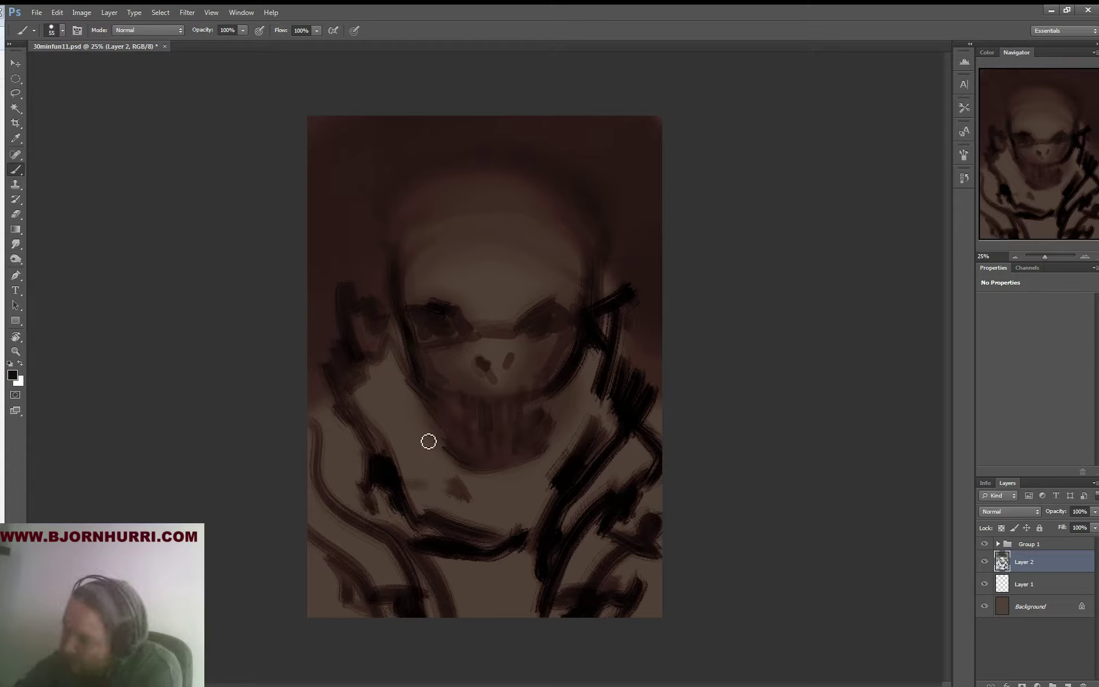
# Enlarge the brush to 172 px and block in the collar, shoulders and chest with dark brown midtones
pyautogui.rightClick(411, 445)
pyautogui.moveTo(452, 476); pyautogui.dragTo(498, 476)
pyautogui.moveTo(375, 398)
pyautogui.mouseDown()
pyautogui.moveTo(428, 493)
pyautogui.moveTo(423, 504)
pyautogui.moveTo(455, 501)
pyautogui.moveTo(458, 481)
pyautogui.moveTo(544, 467)
pyautogui.moveTo(575, 423)
pyautogui.moveTo(422, 503)
pyautogui.moveTo(356, 491)
pyautogui.moveTo(373, 466)
pyautogui.moveTo(448, 596)
pyautogui.moveTo(493, 579)
pyautogui.moveTo(525, 584)
pyautogui.moveTo(453, 634)
pyautogui.moveTo(350, 573)
pyautogui.moveTo(320, 601)
pyautogui.moveTo(295, 483)
pyautogui.moveTo(414, 568)
pyautogui.moveTo(624, 481)
pyautogui.moveTo(607, 503)
pyautogui.moveTo(647, 516)
pyautogui.moveTo(670, 594)
pyautogui.moveTo(658, 462)
pyautogui.moveTo(650, 495)
pyautogui.mouseUp()
pyautogui.moveTo(372, 375); pyautogui.dragTo(395, 392)
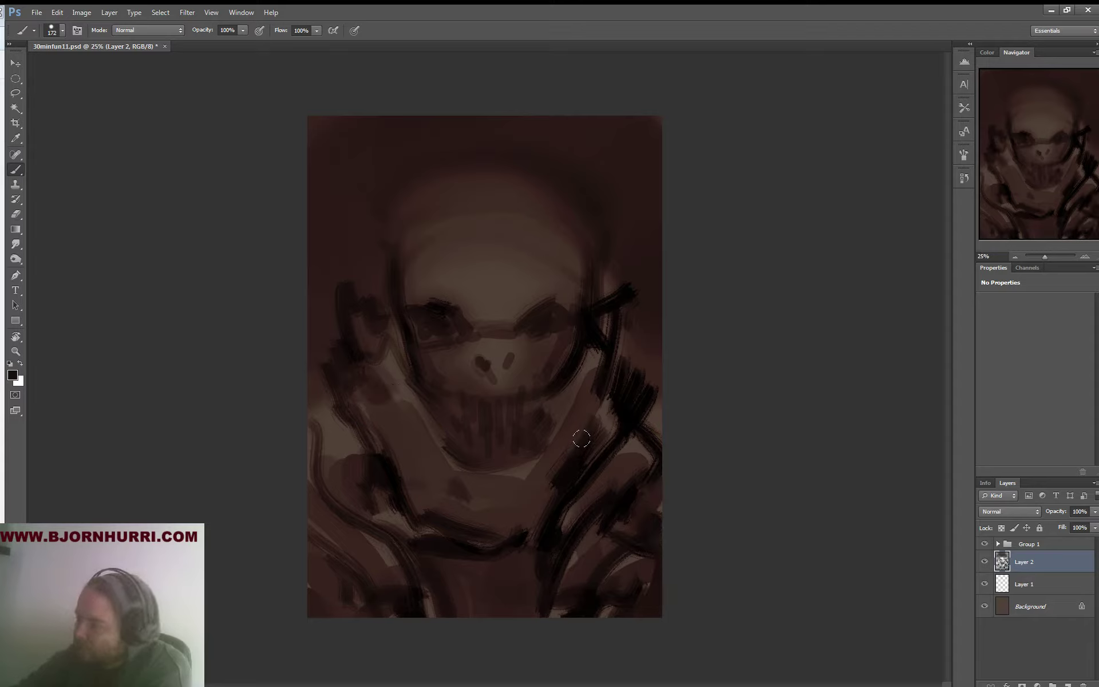
pyautogui.moveTo(581, 439); pyautogui.dragTo(580, 398)
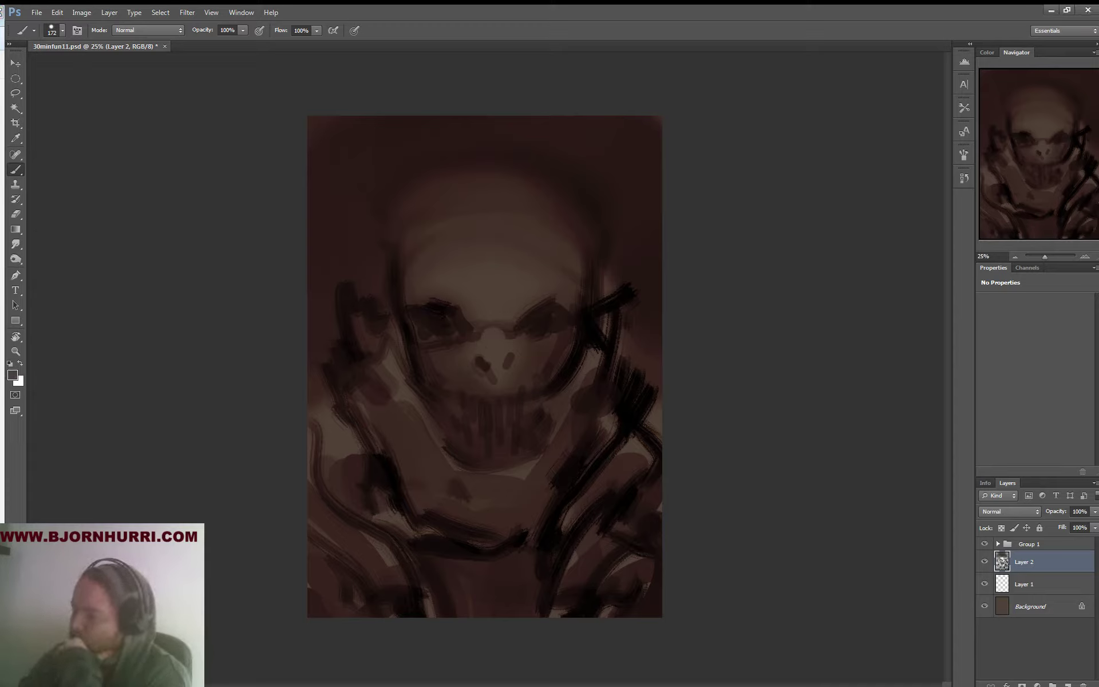
# Set the brush size to 32 px and paint lighter eyes inside both dark sockets
pyautogui.rightClick(475, 341)
pyautogui.write('32')
pyautogui.press('Return')
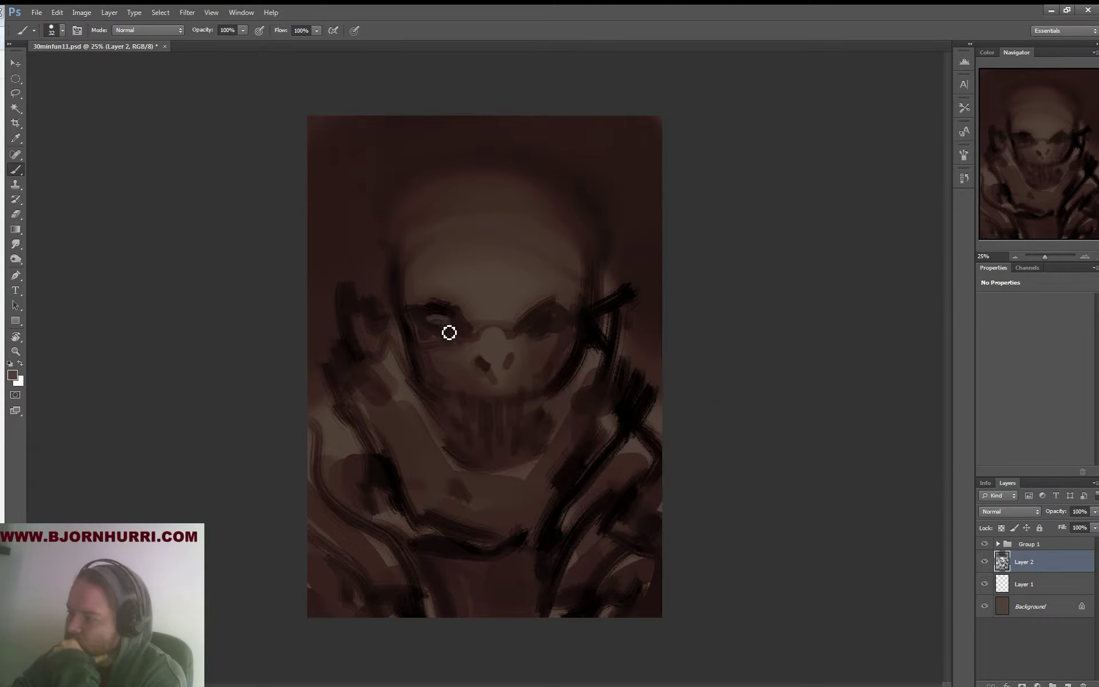
pyautogui.moveTo(560, 326); pyautogui.dragTo(532, 318)
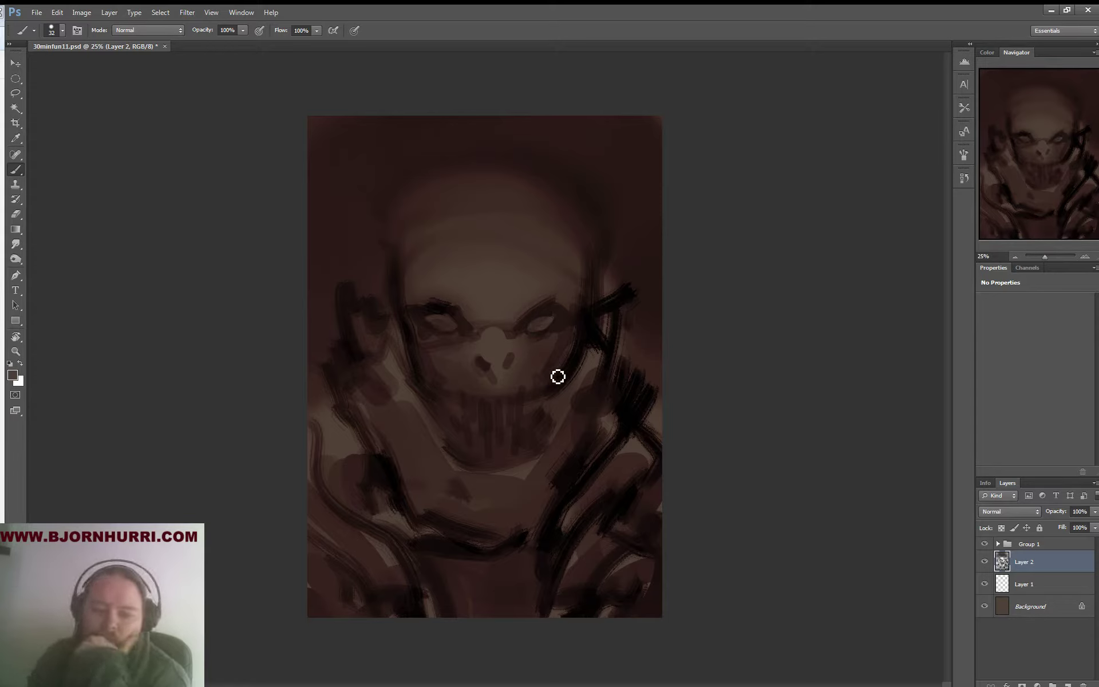
# Flip the whole canvas horizontally
pyautogui.click(81, 12)
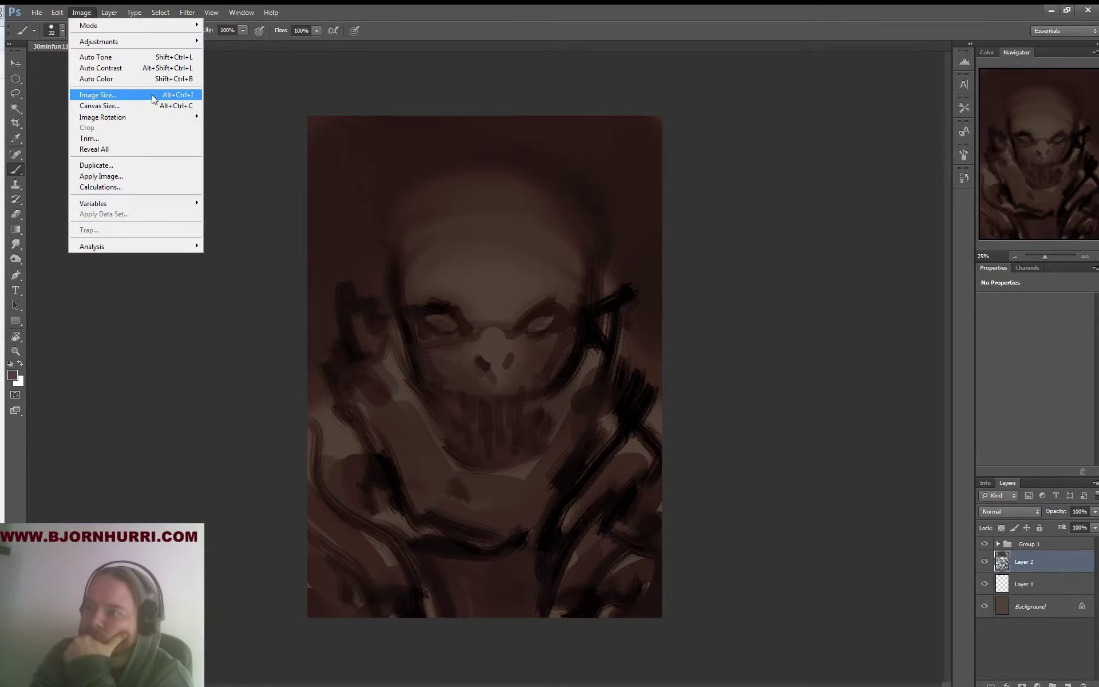
pyautogui.moveTo(166, 118)
pyautogui.click(250, 165)
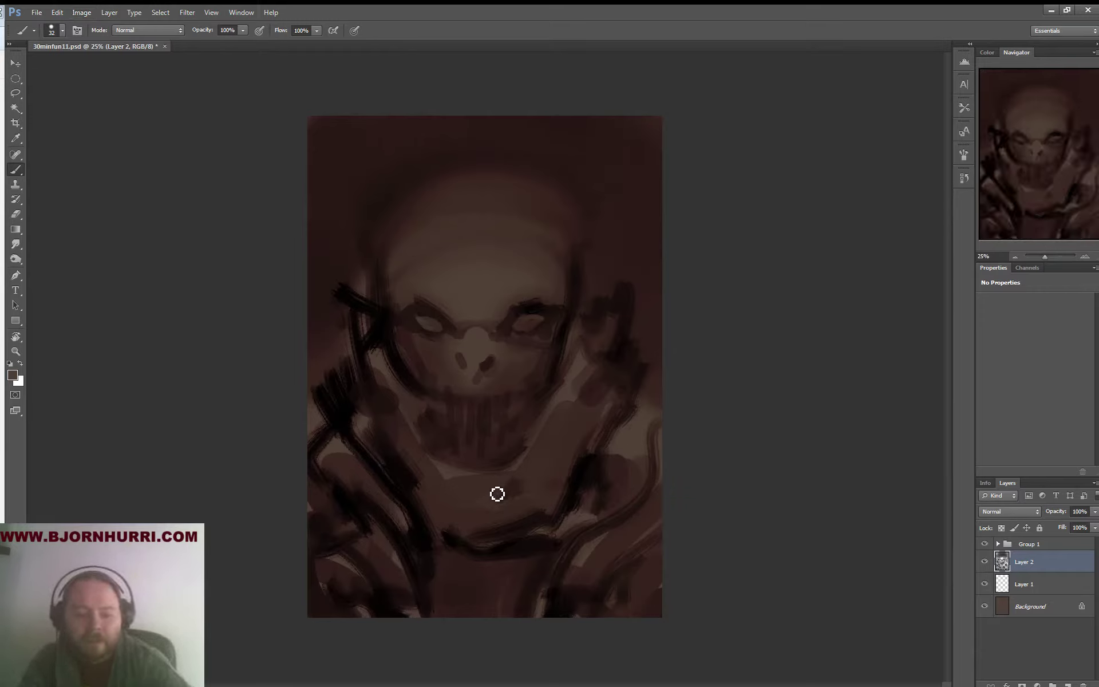
# Refine the skull's edge with sampled dark tones, and darken the shapes on both sides of the head with a 98 px brush
pyautogui.keyDown('alt'); pyautogui.click(396, 217); pyautogui.keyUp('alt')
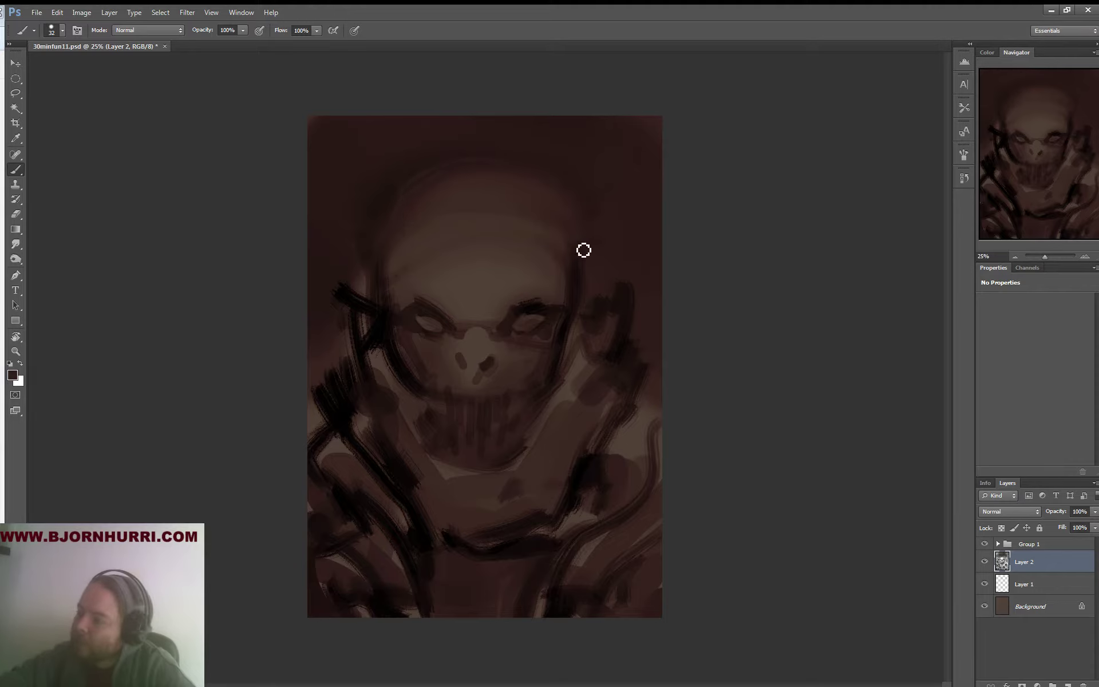
pyautogui.keyDown('alt'); pyautogui.click(580, 274); pyautogui.keyUp('alt')
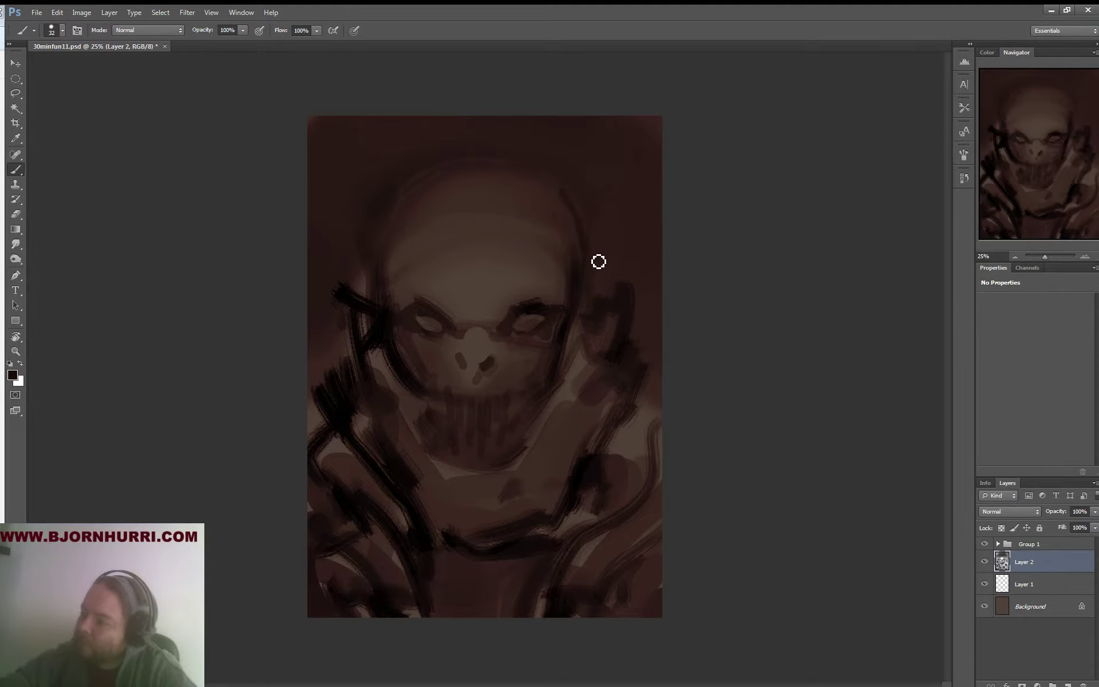
pyautogui.rightClick(609, 278)
pyautogui.click(657, 304)
pyautogui.moveTo(601, 228)
pyautogui.mouseDown()
pyautogui.moveTo(609, 265)
pyautogui.moveTo(626, 276)
pyautogui.mouseUp()
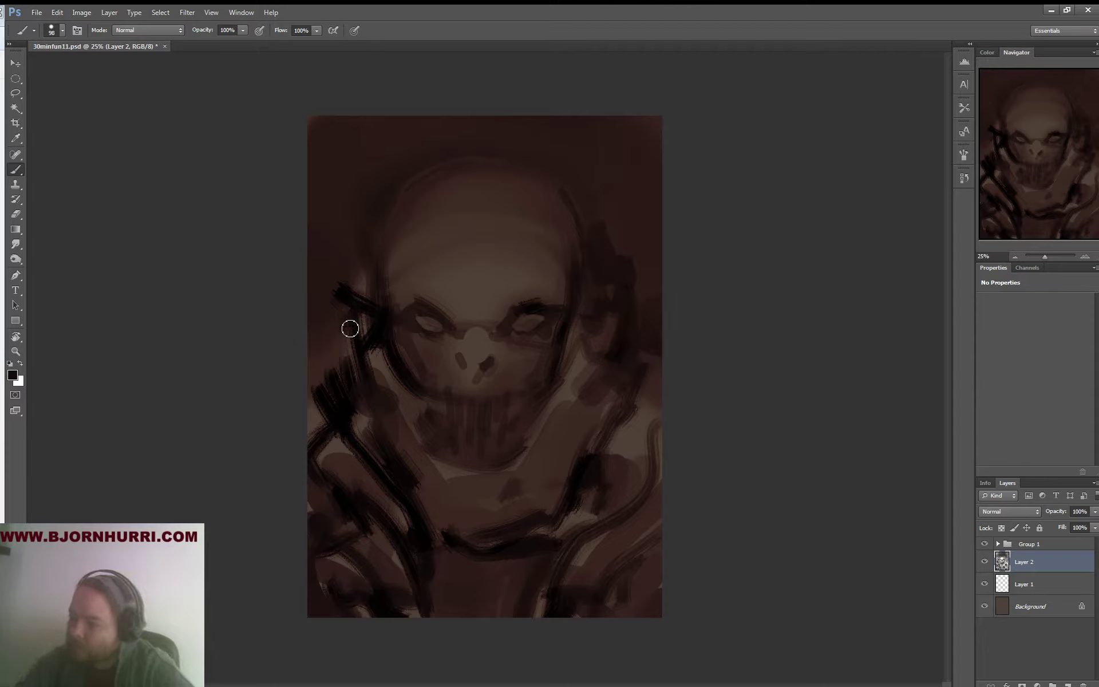
pyautogui.moveTo(336, 329)
pyautogui.mouseDown()
pyautogui.moveTo(331, 378)
pyautogui.moveTo(344, 378)
pyautogui.moveTo(316, 412)
pyautogui.moveTo(329, 408)
pyautogui.moveTo(319, 398)
pyautogui.moveTo(377, 420)
pyautogui.mouseUp()
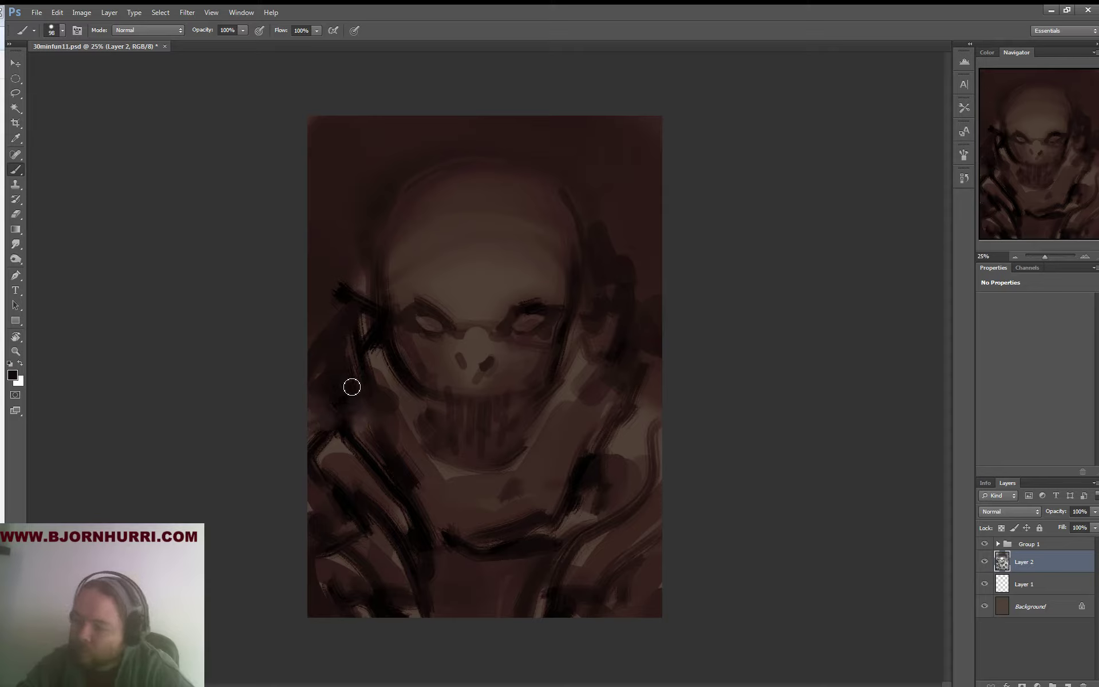
pyautogui.moveTo(355, 311)
pyautogui.mouseDown()
pyautogui.moveTo(369, 269)
pyautogui.moveTo(378, 282)
pyautogui.mouseUp()
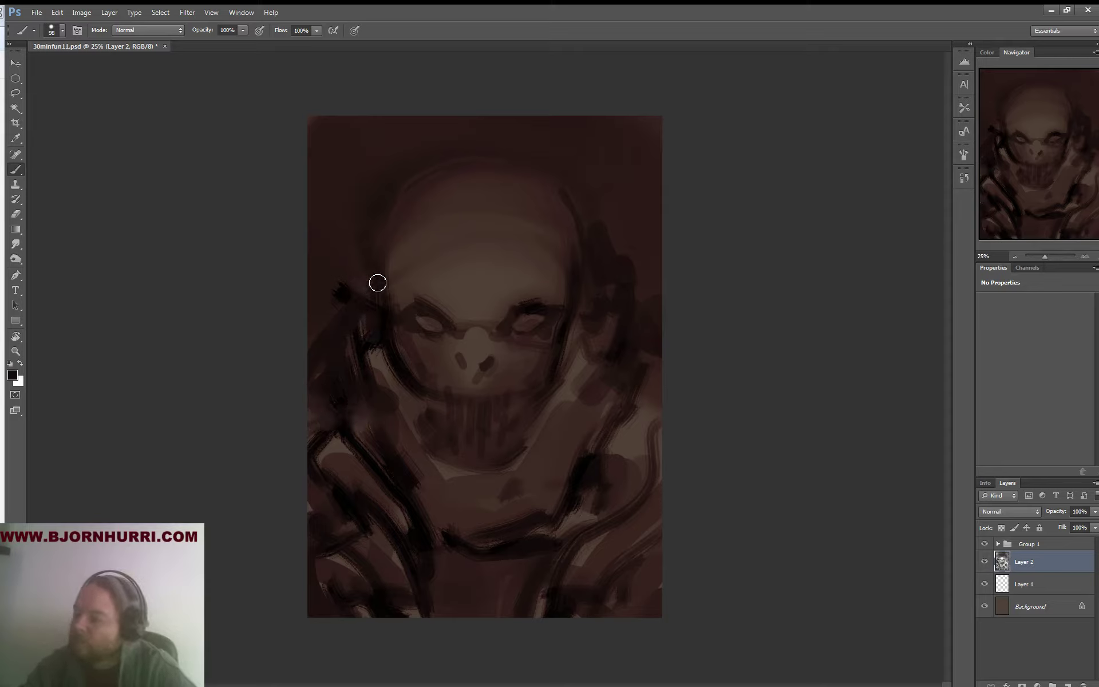
# Shade the cheeks, temples and brow of the skull with sampled brown tones using the 98 px brush
pyautogui.moveTo(418, 380)
pyautogui.mouseDown()
pyautogui.moveTo(424, 360)
pyautogui.moveTo(447, 369)
pyautogui.mouseUp()
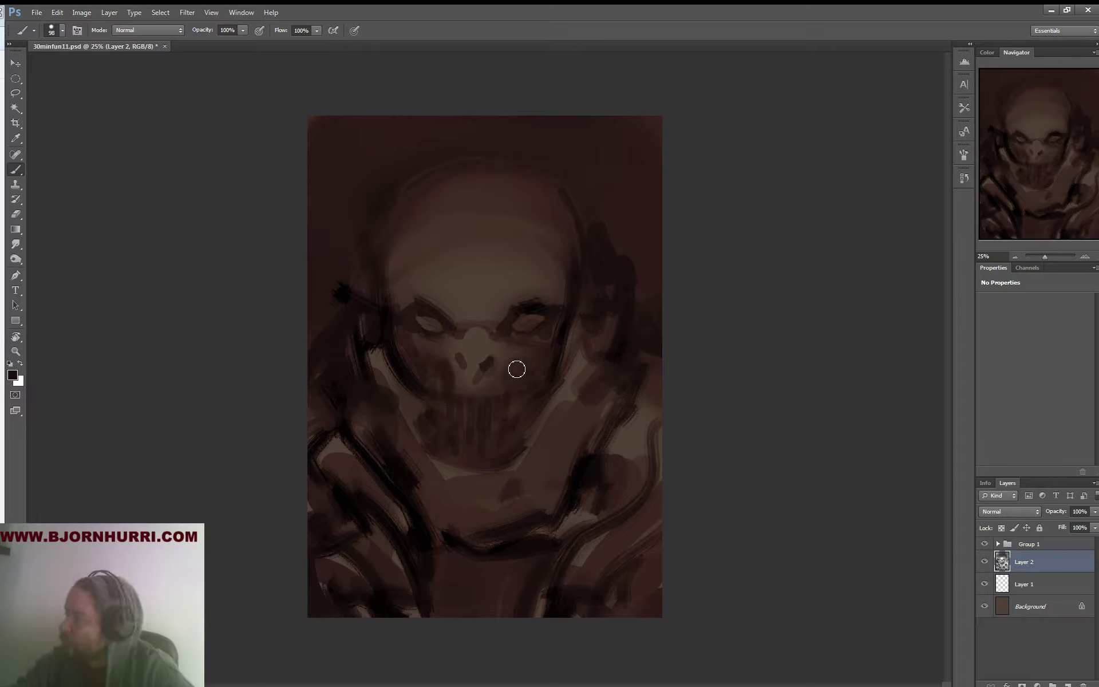
pyautogui.moveTo(459, 341)
pyautogui.mouseDown()
pyautogui.moveTo(487, 336)
pyautogui.moveTo(479, 293)
pyautogui.mouseUp()
pyautogui.keyDown('alt'); pyautogui.click(499, 321); pyautogui.keyUp('alt')
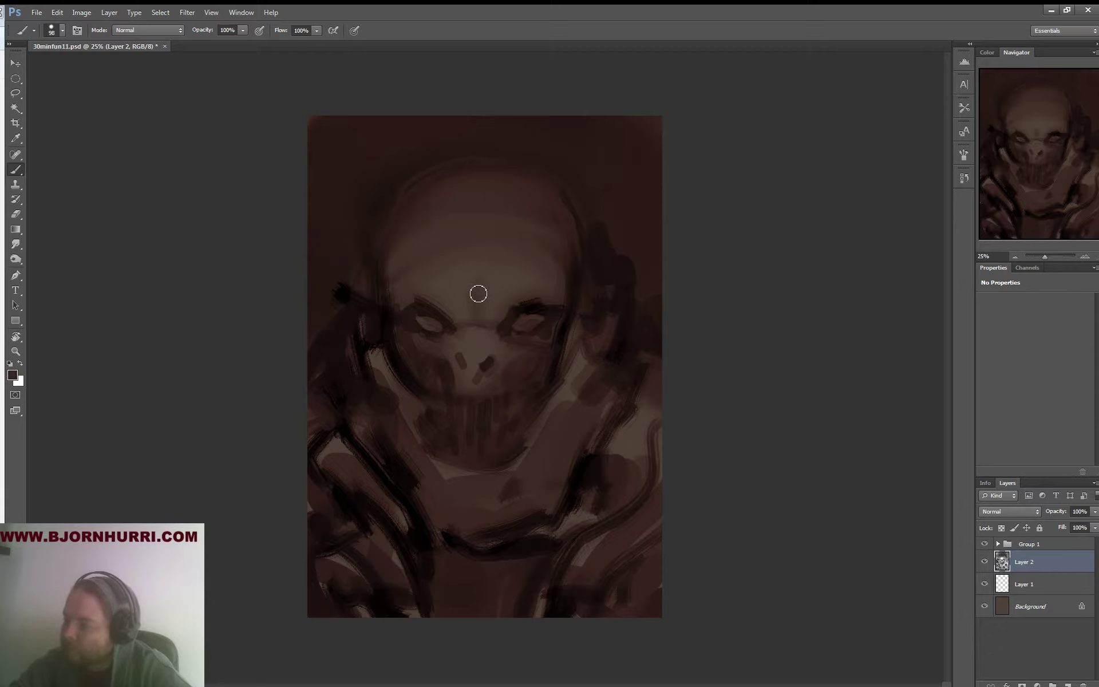
pyautogui.keyDown('alt'); pyautogui.click(486, 279); pyautogui.keyUp('alt')
pyautogui.moveTo(391, 311)
pyautogui.mouseDown()
pyautogui.moveTo(395, 265)
pyautogui.moveTo(411, 258)
pyautogui.mouseUp()
pyautogui.keyDown('alt'); pyautogui.click(391, 329); pyautogui.keyUp('alt')
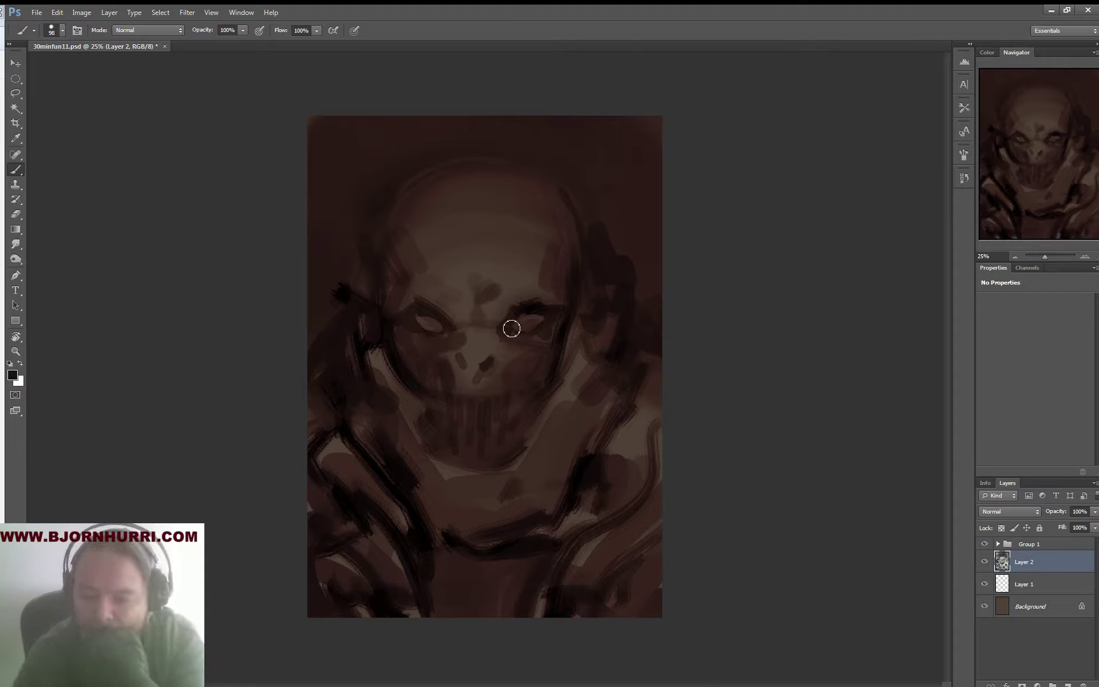
pyautogui.keyDown('alt'); pyautogui.click(466, 340); pyautogui.keyUp('alt')
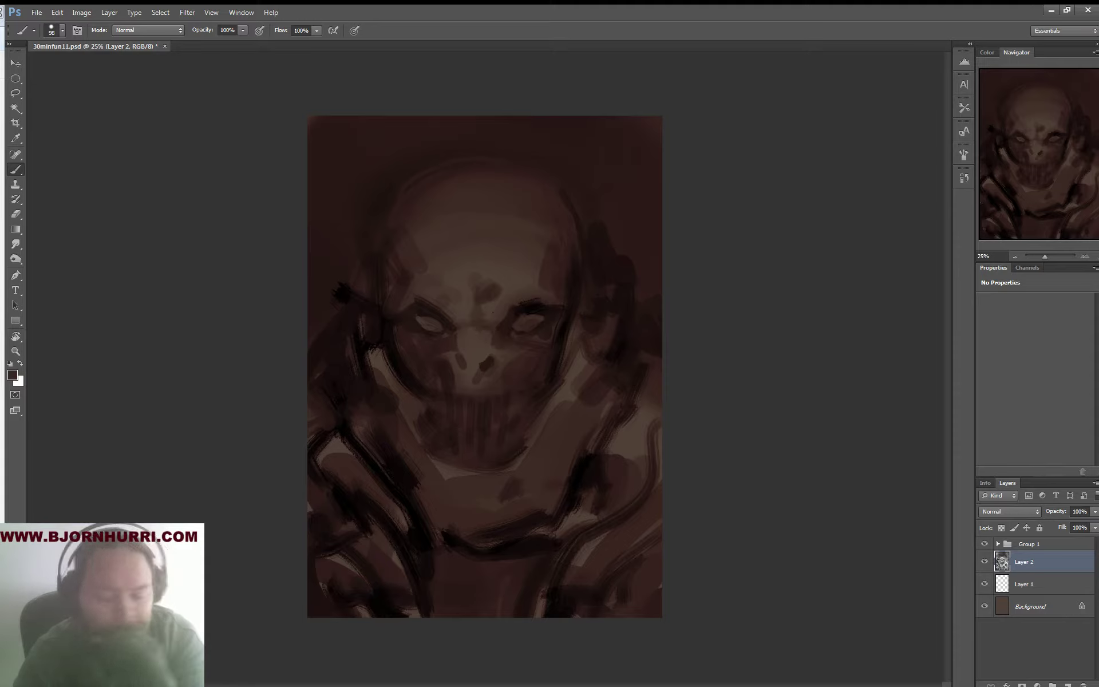
pyautogui.moveTo(555, 243); pyautogui.dragTo(546, 260)
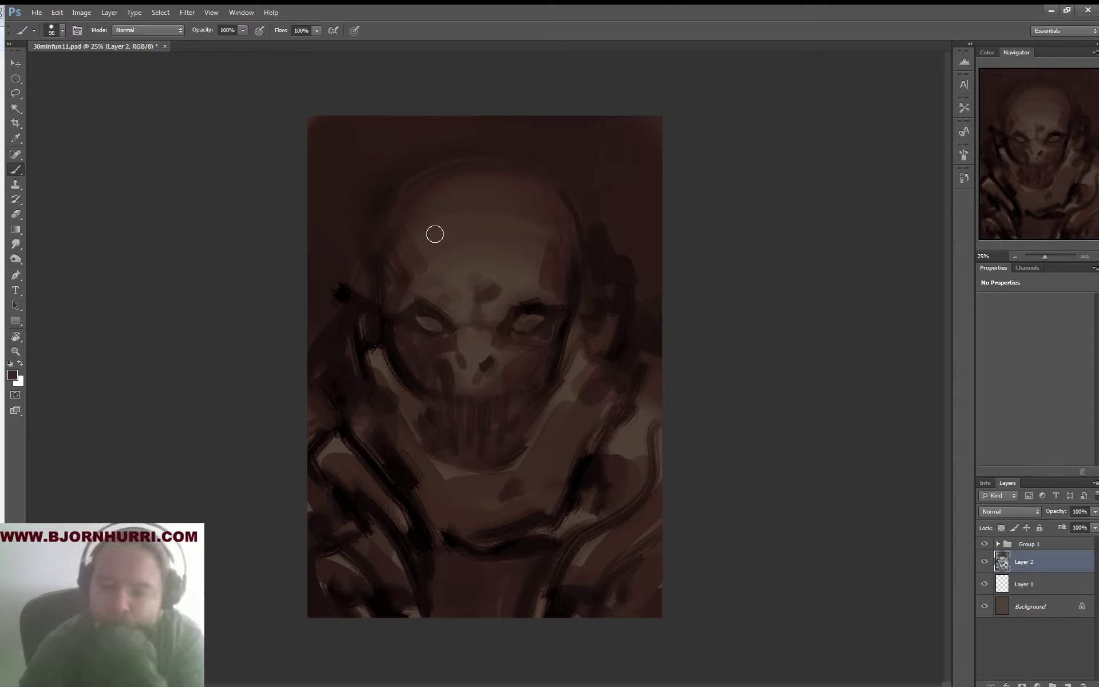
# Reset the foreground colour to black and define the gaps and edges of the teeth with a 21 px brush
pyautogui.press('d')
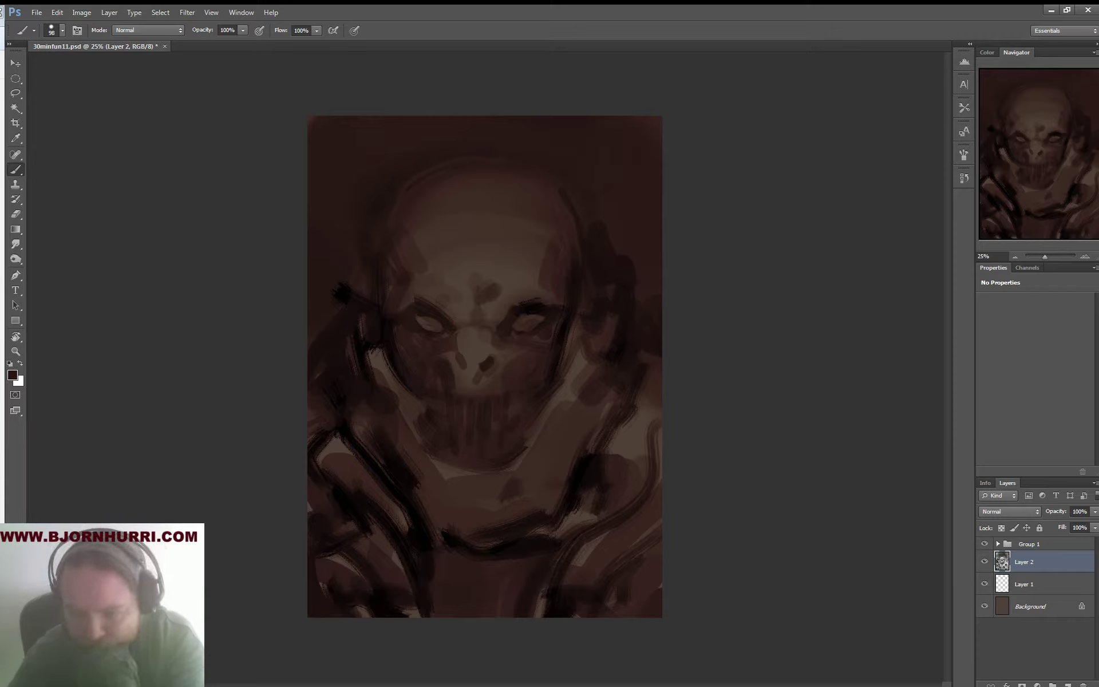
pyautogui.rightClick(477, 428)
pyautogui.click(503, 456)
pyautogui.moveTo(440, 404); pyautogui.dragTo(450, 426)
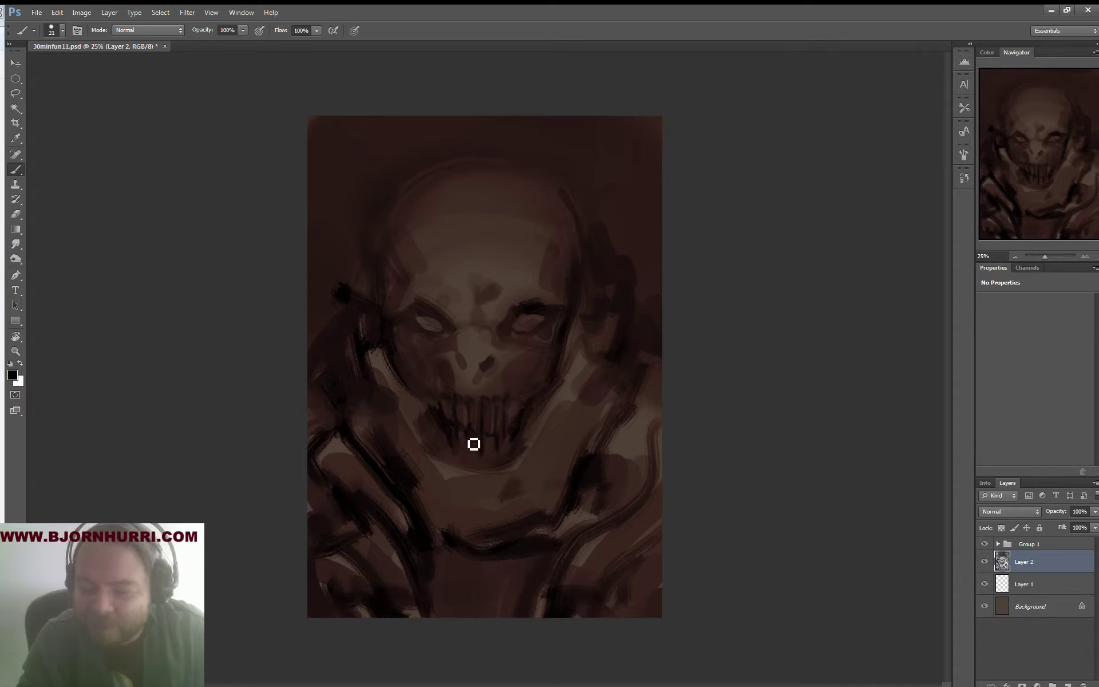
pyautogui.moveTo(474, 444)
pyautogui.mouseDown()
pyautogui.moveTo(467, 464)
pyautogui.moveTo(489, 469)
pyautogui.mouseUp()
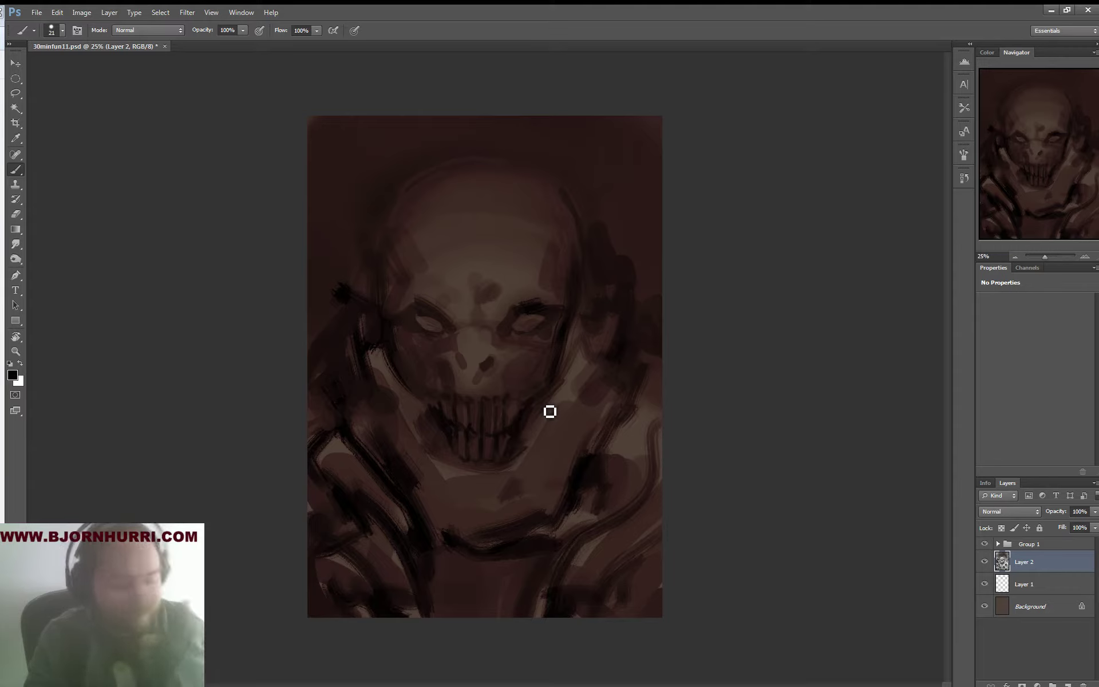
# Reshape both nostrils with dark and light tones sampled from around the nose
pyautogui.keyDown('alt'); pyautogui.click(484, 365); pyautogui.keyUp('alt')
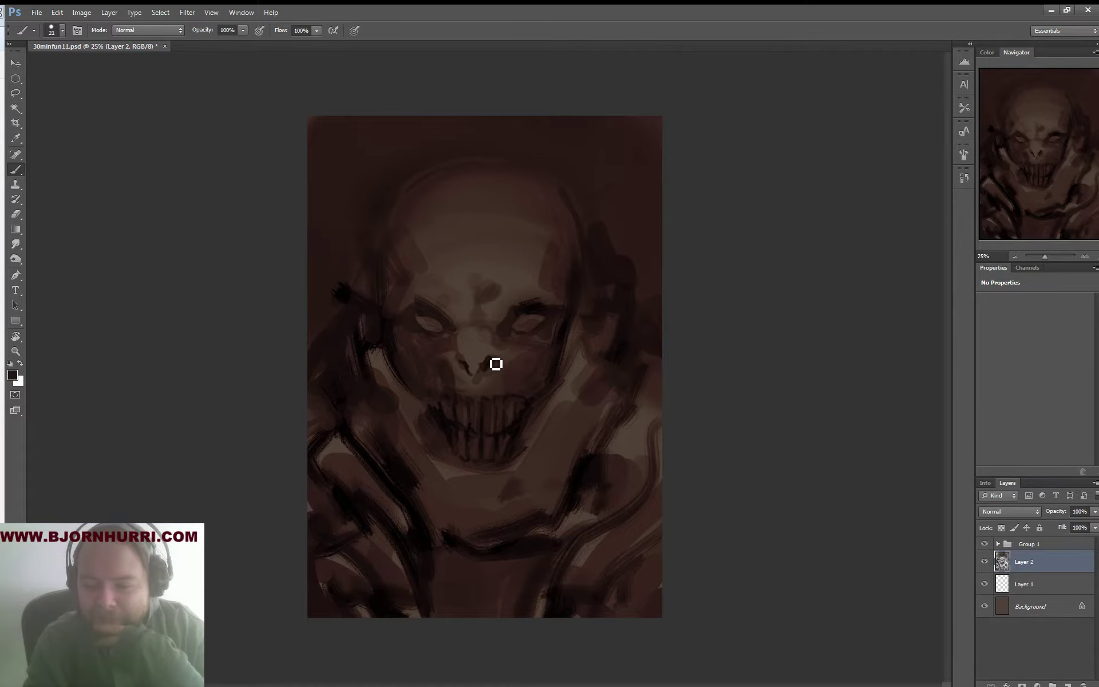
pyautogui.keyDown('alt'); pyautogui.click(464, 359); pyautogui.keyUp('alt')
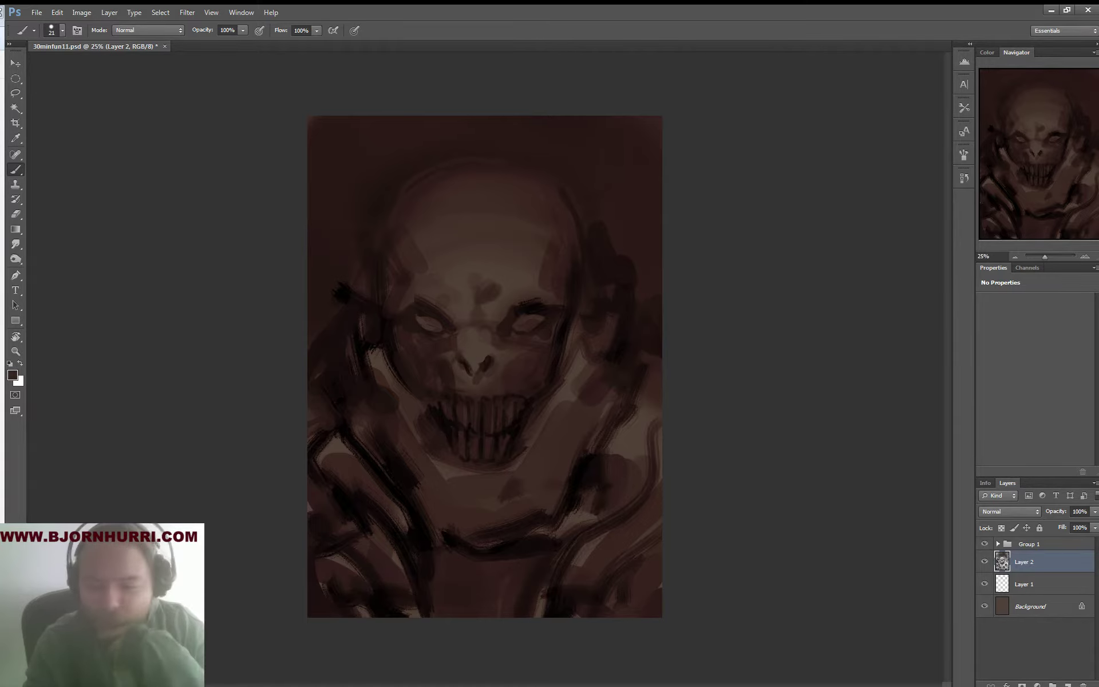
pyautogui.keyDown('alt'); pyautogui.click(462, 359); pyautogui.keyUp('alt')
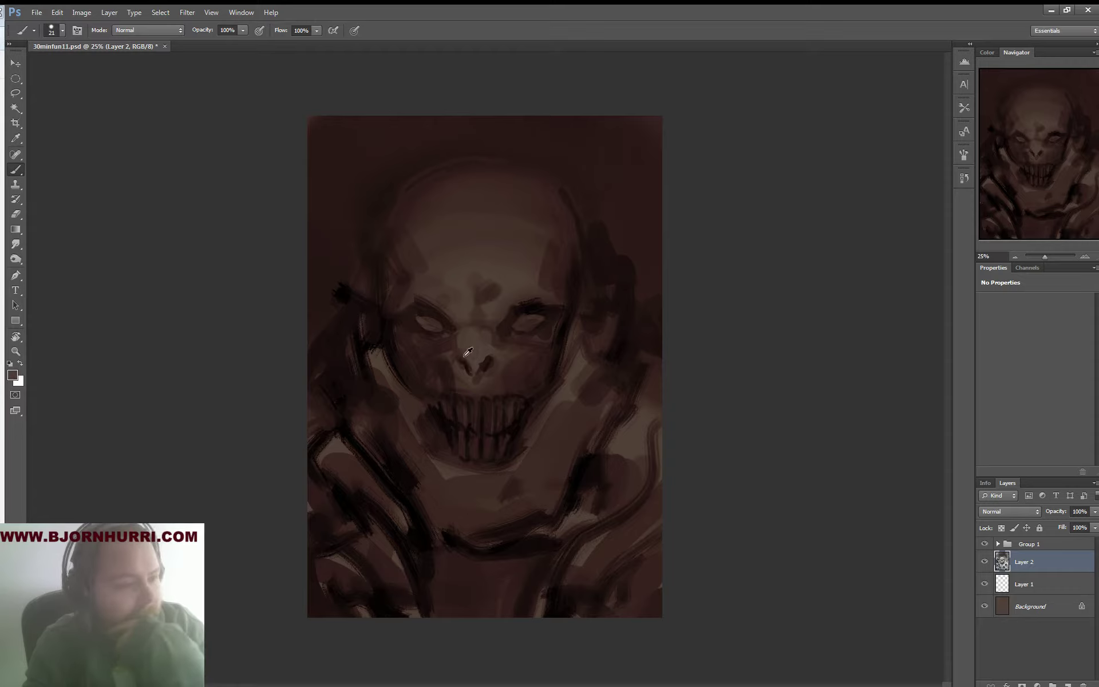
pyautogui.keyDown('alt'); pyautogui.click(497, 353); pyautogui.keyUp('alt')
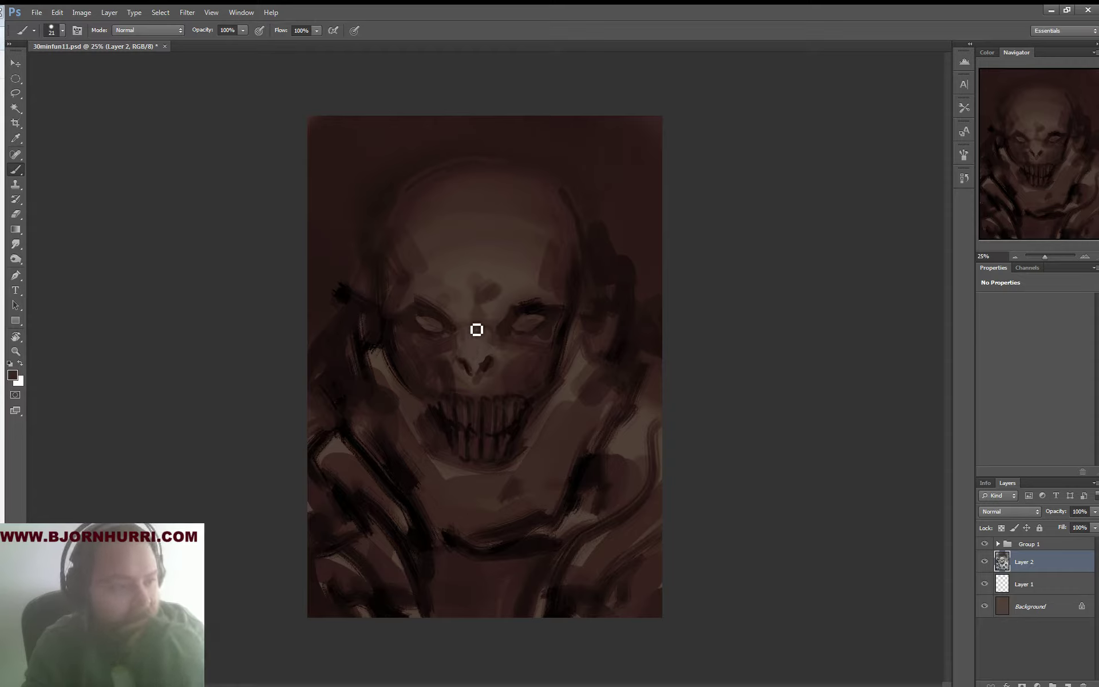
pyautogui.keyDown('alt'); pyautogui.click(454, 329); pyautogui.keyUp('alt')
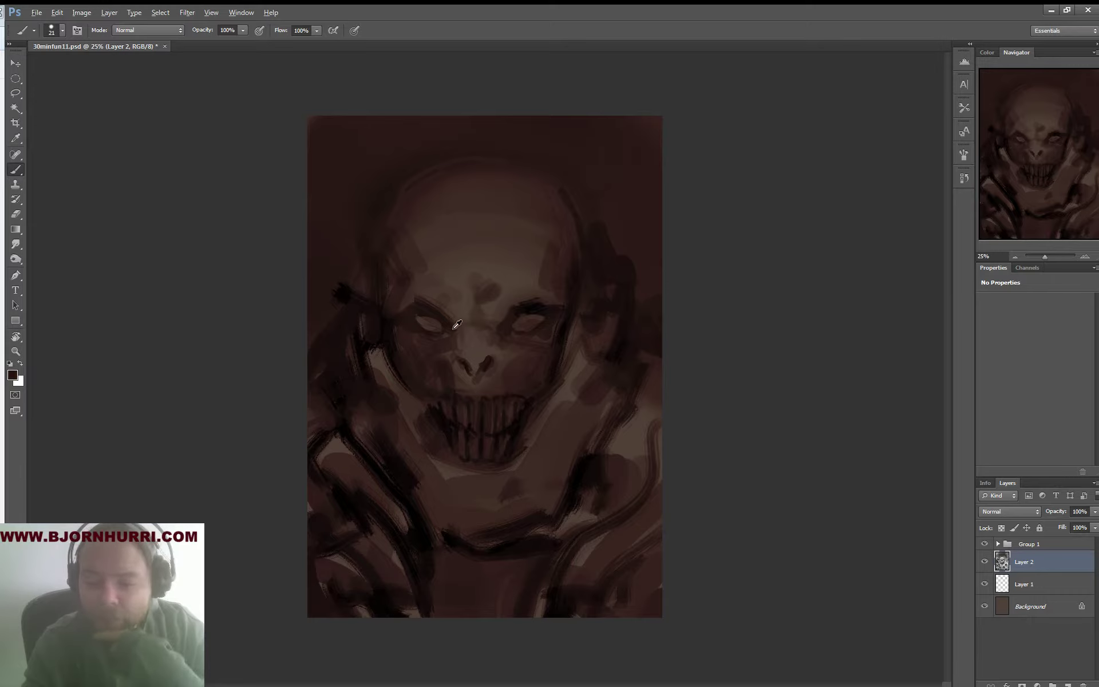
# Paint the frown creases between the eyes and the wrinkles on the nose bridge with sampled browns
pyautogui.moveTo(458, 329); pyautogui.dragTo(475, 328)
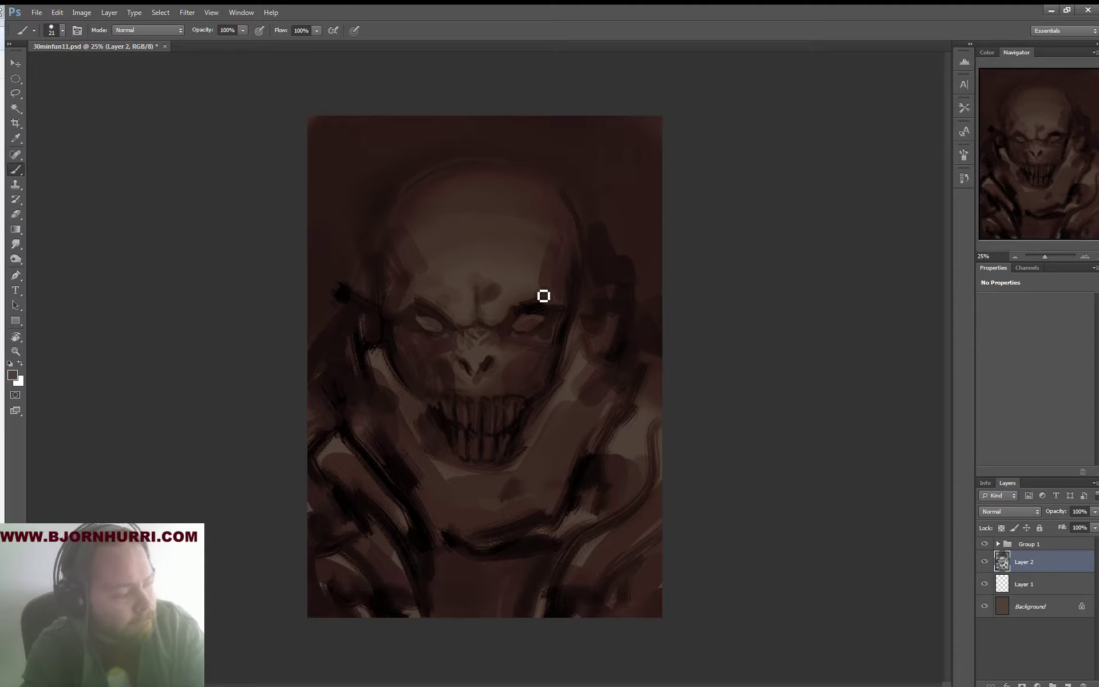
pyautogui.keyDown('alt'); pyautogui.click(499, 331); pyautogui.keyUp('alt')
pyautogui.keyDown('alt'); pyautogui.click(500, 340); pyautogui.keyUp('alt')
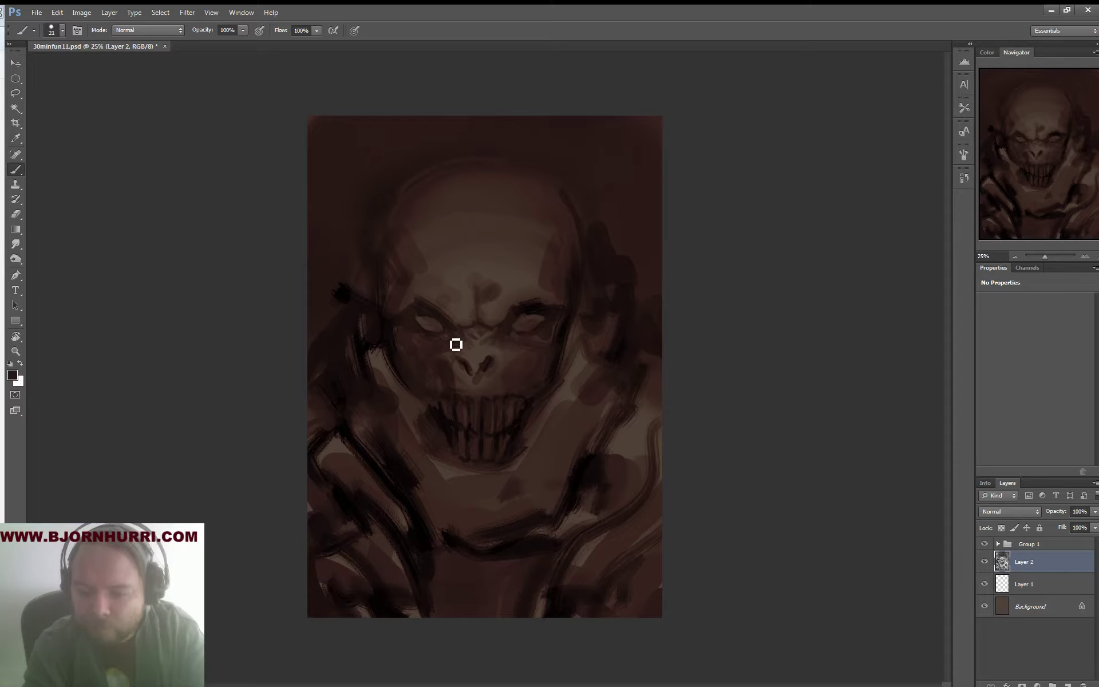
pyautogui.moveTo(468, 356); pyautogui.dragTo(472, 366)
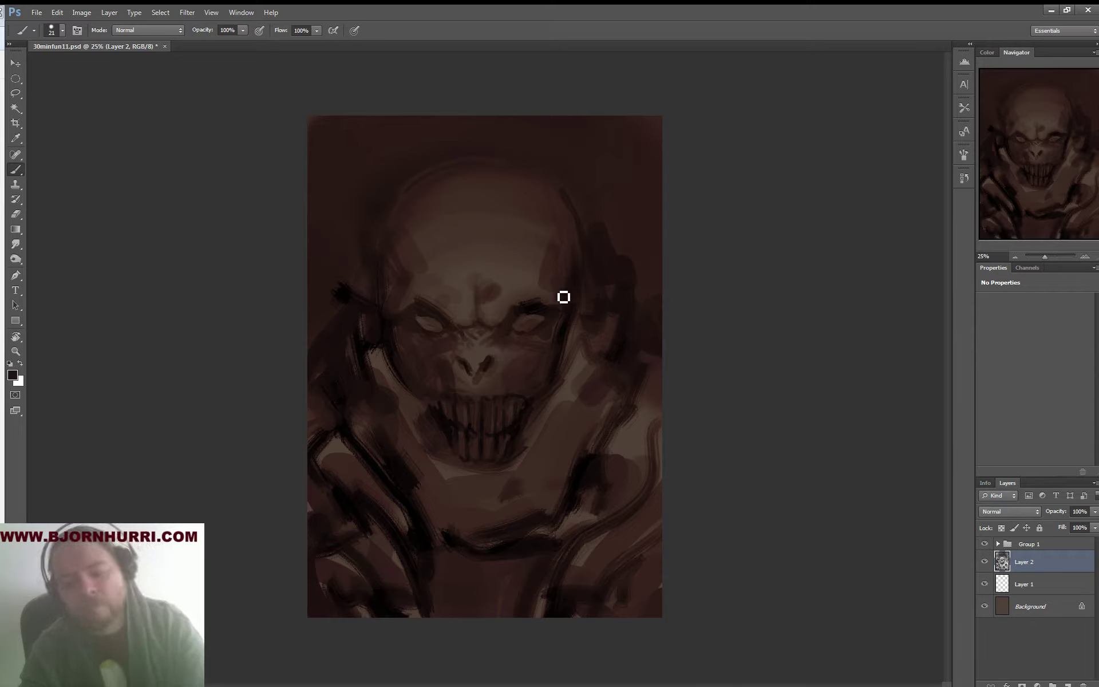
# Set the brush size to 46 px and shade the cheeks and the area around the nose and upper lip
pyautogui.rightClick(500, 395)
pyautogui.moveTo(521, 421); pyautogui.dragTo(534, 421)
pyautogui.press('Return')
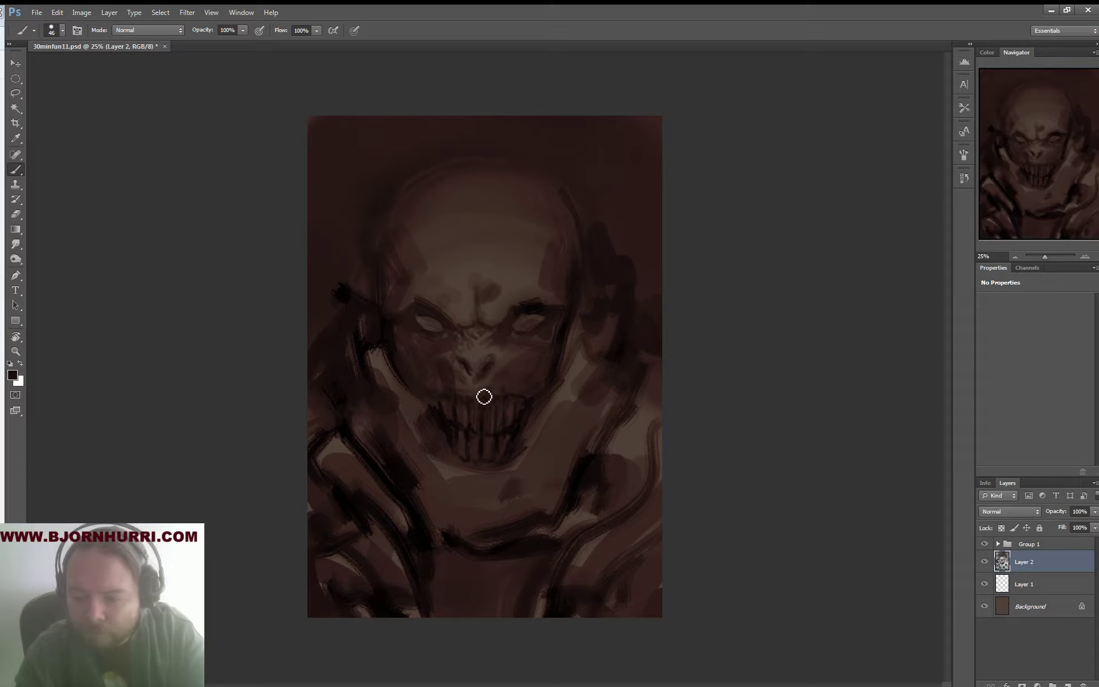
pyautogui.keyDown('alt'); pyautogui.click(447, 373); pyautogui.keyUp('alt')
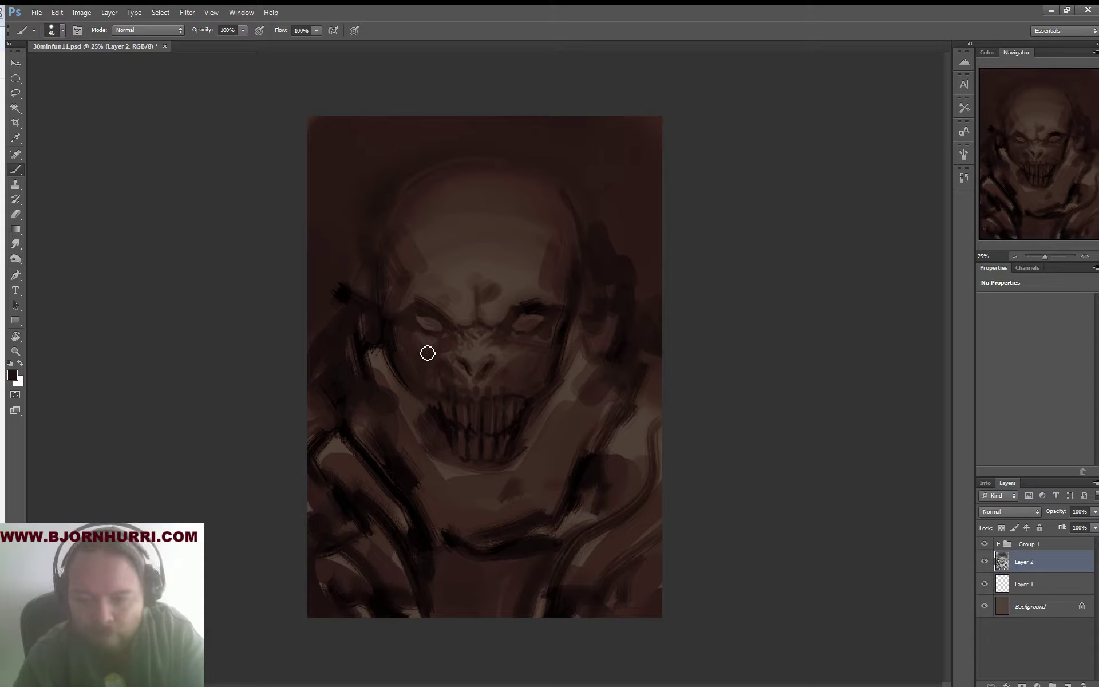
# Set the brush size to 22 px and refine the eye outlines, under-eye folds and brow wrinkles with sampled tones
pyautogui.rightClick(456, 361)
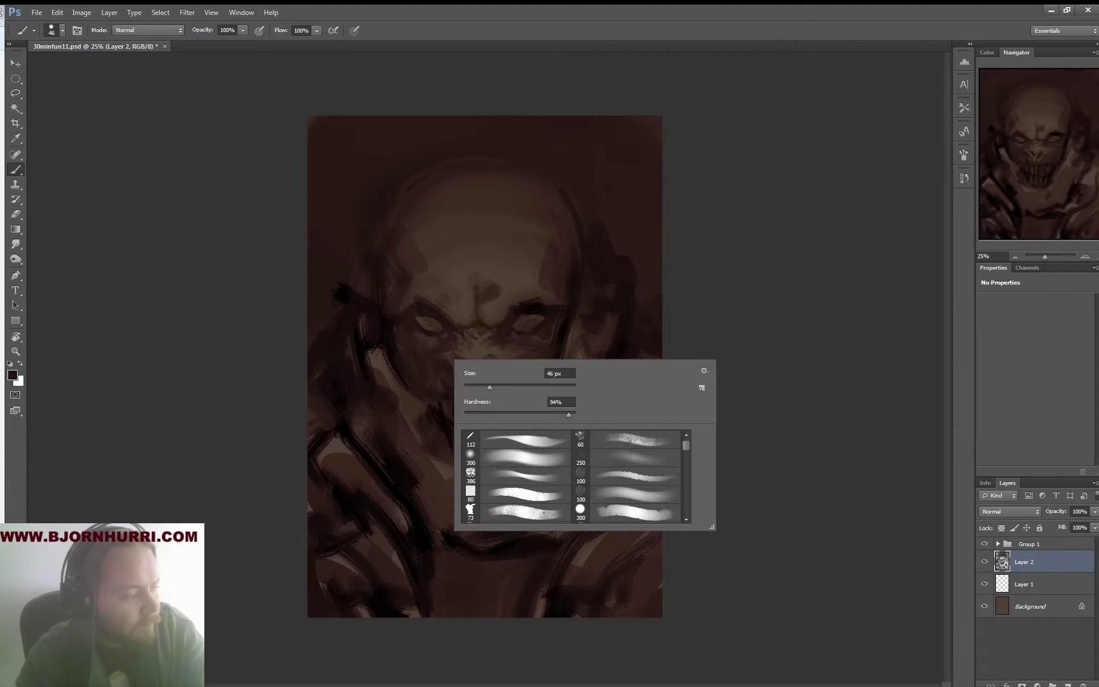
pyautogui.moveTo(489, 387); pyautogui.dragTo(478, 388)
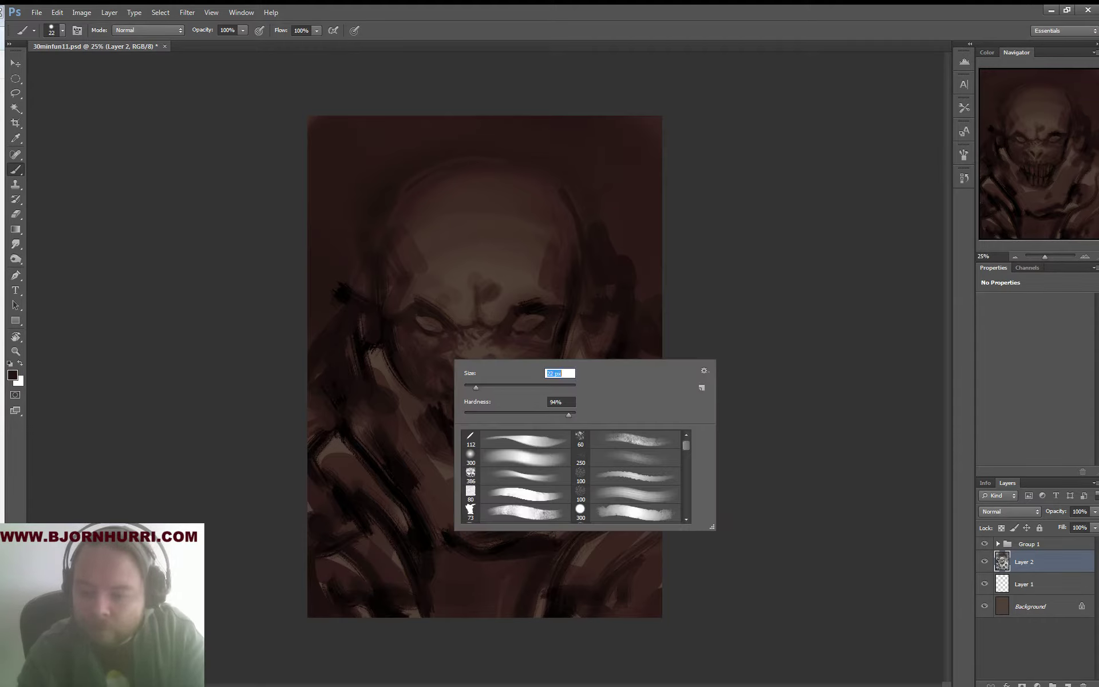
pyautogui.press('Return')
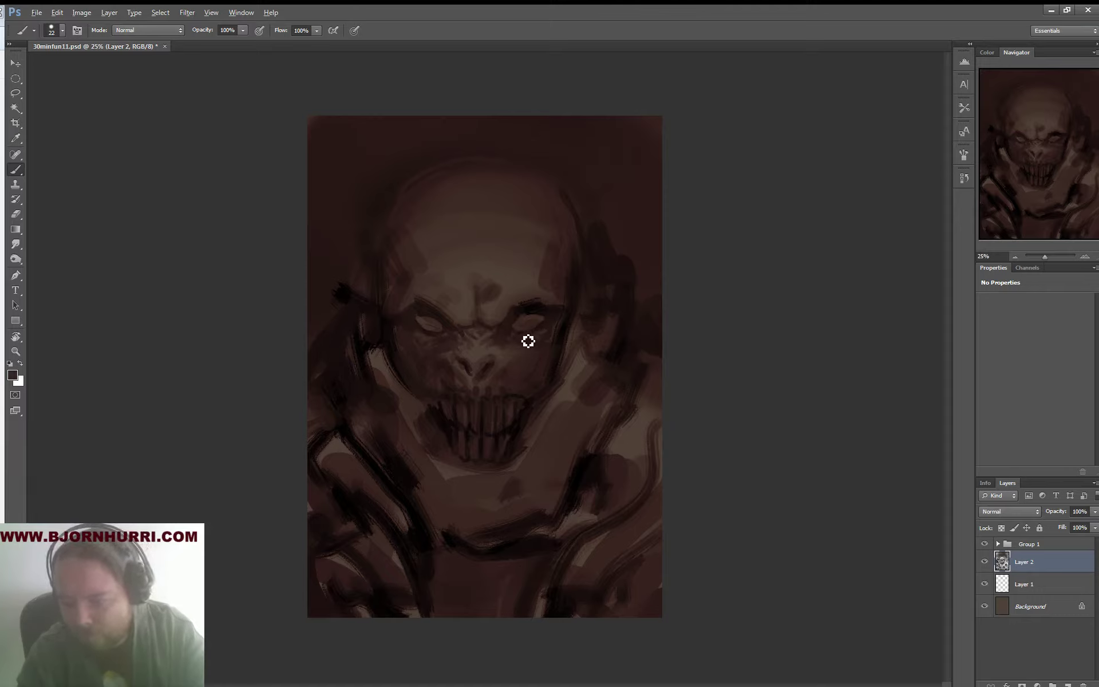
pyautogui.keyDown('alt'); pyautogui.click(534, 308); pyautogui.keyUp('alt')
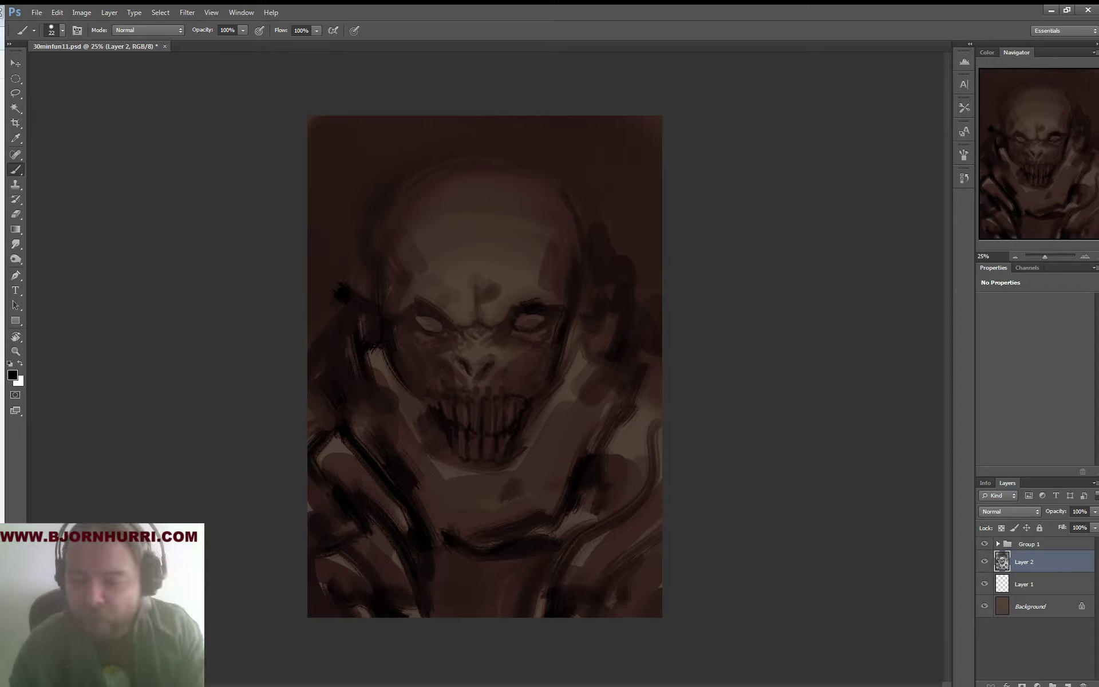
pyautogui.keyDown('alt'); pyautogui.click(468, 345); pyautogui.keyUp('alt')
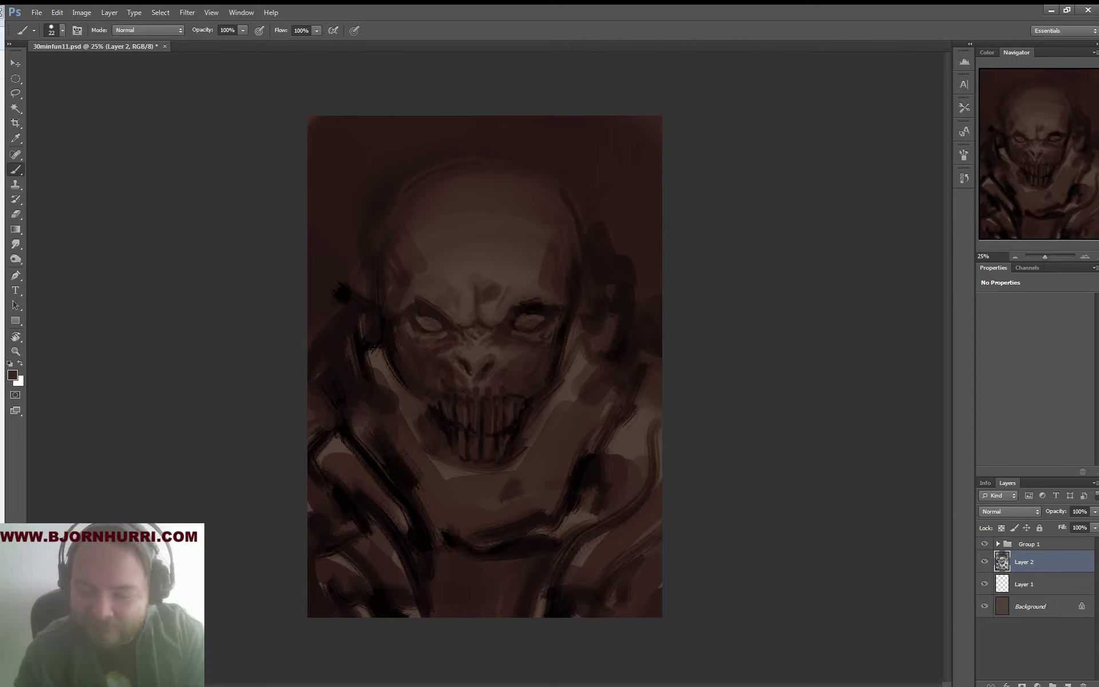
# Set the brush size to 33 px and touch up the collar with a brown sampled below the jaw
pyautogui.rightClick(503, 420)
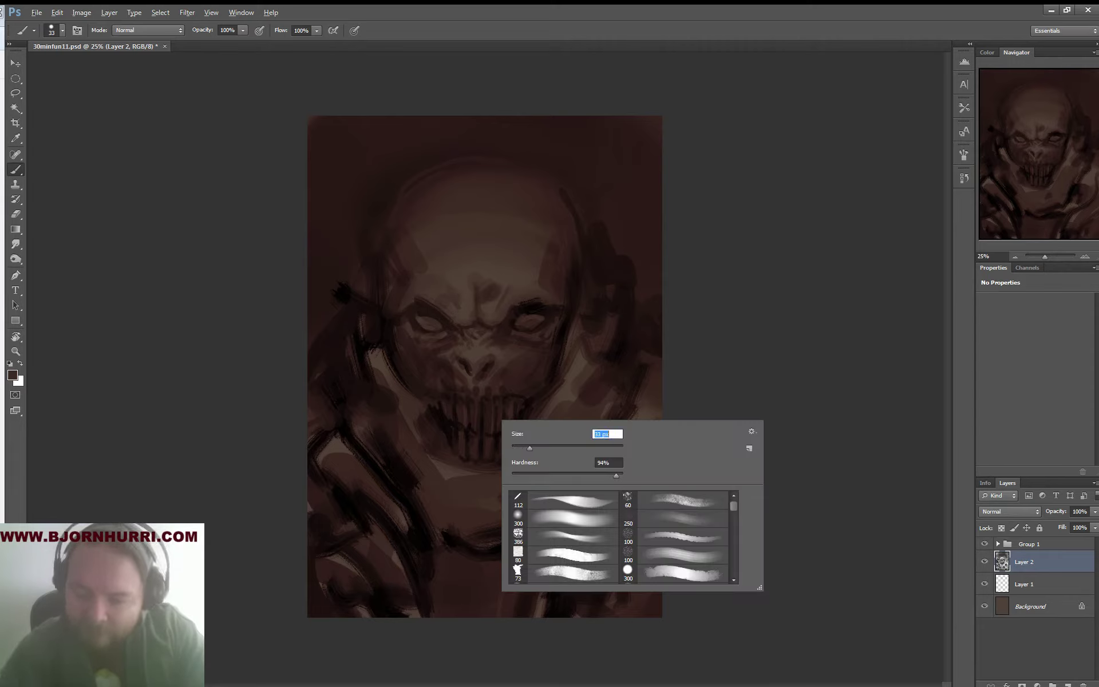
pyautogui.press('Return')
pyautogui.keyDown('alt'); pyautogui.click(434, 455); pyautogui.keyUp('alt')
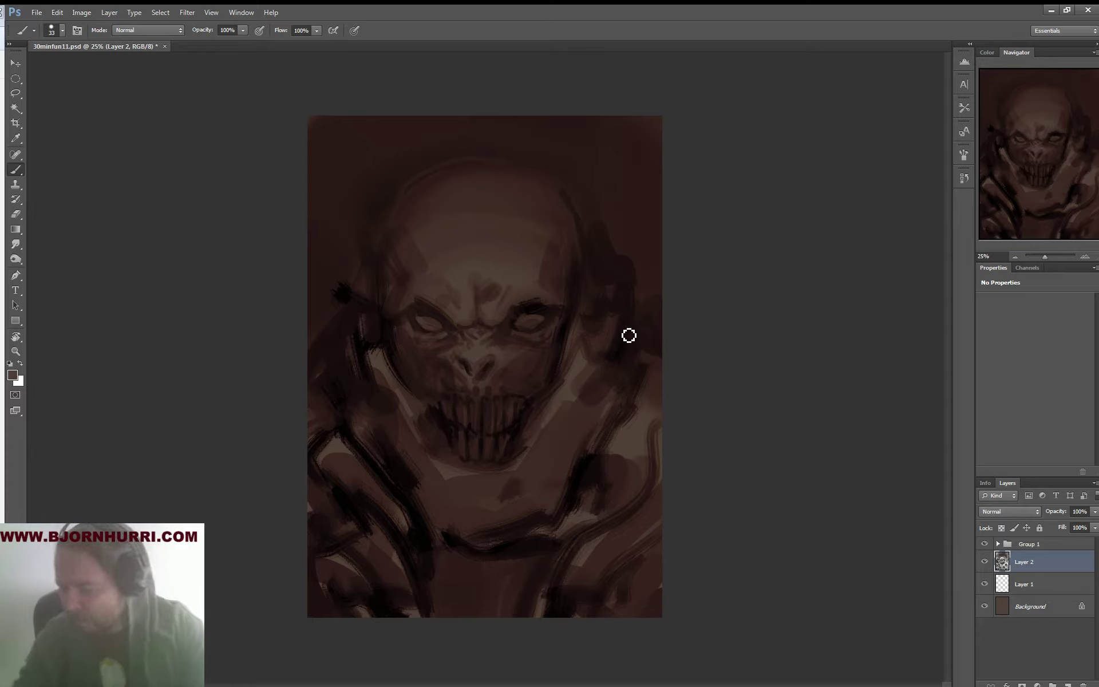
# Add a new layer above Layer 2 and set its blend mode to Overlay
pyautogui.click(1068, 684)
pyautogui.click(994, 512)
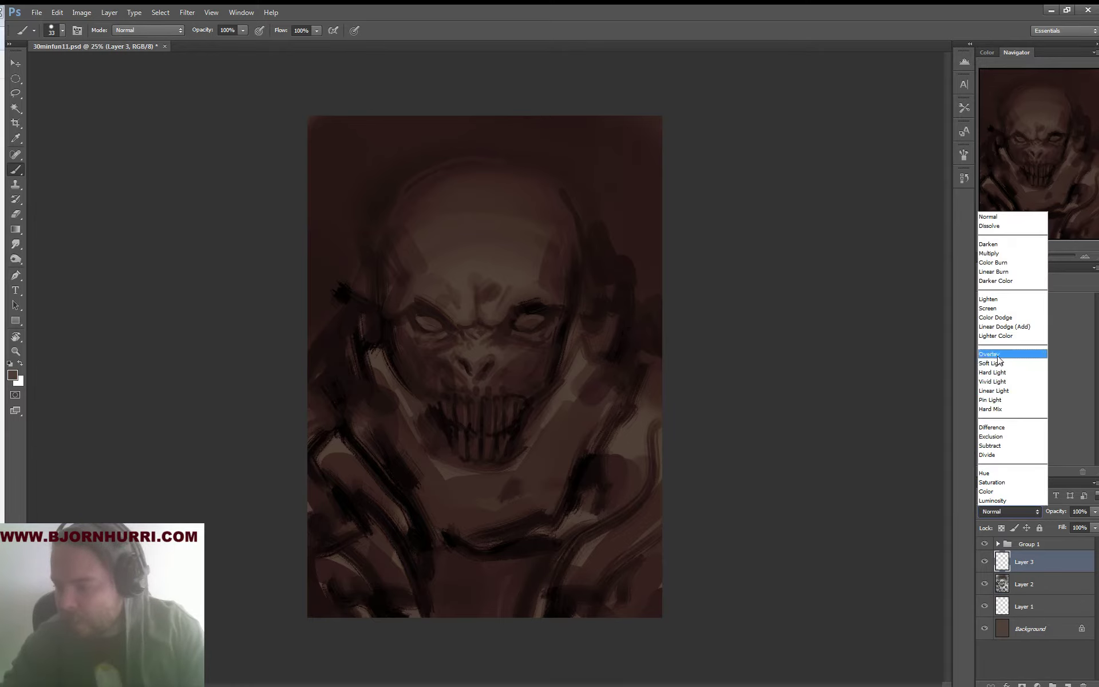
pyautogui.click(996, 356)
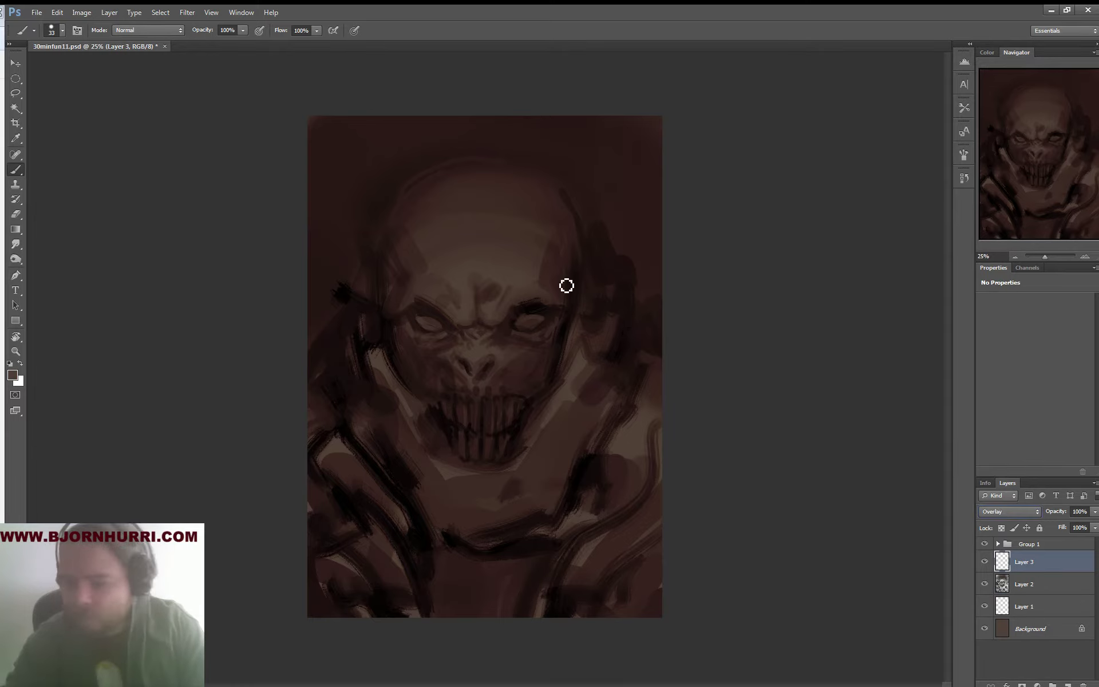
# Brighten the forehead, nose and under-eye areas with white using a soft 300 px brush
pyautogui.rightClick(502, 330)
pyautogui.click(564, 428)
pyautogui.moveTo(467, 215)
pyautogui.mouseDown()
pyautogui.moveTo(462, 272)
pyautogui.moveTo(503, 280)
pyautogui.moveTo(494, 301)
pyautogui.mouseUp()
pyautogui.moveTo(458, 291)
pyautogui.mouseDown()
pyautogui.moveTo(438, 285)
pyautogui.moveTo(462, 304)
pyautogui.moveTo(456, 358)
pyautogui.moveTo(439, 347)
pyautogui.mouseUp()
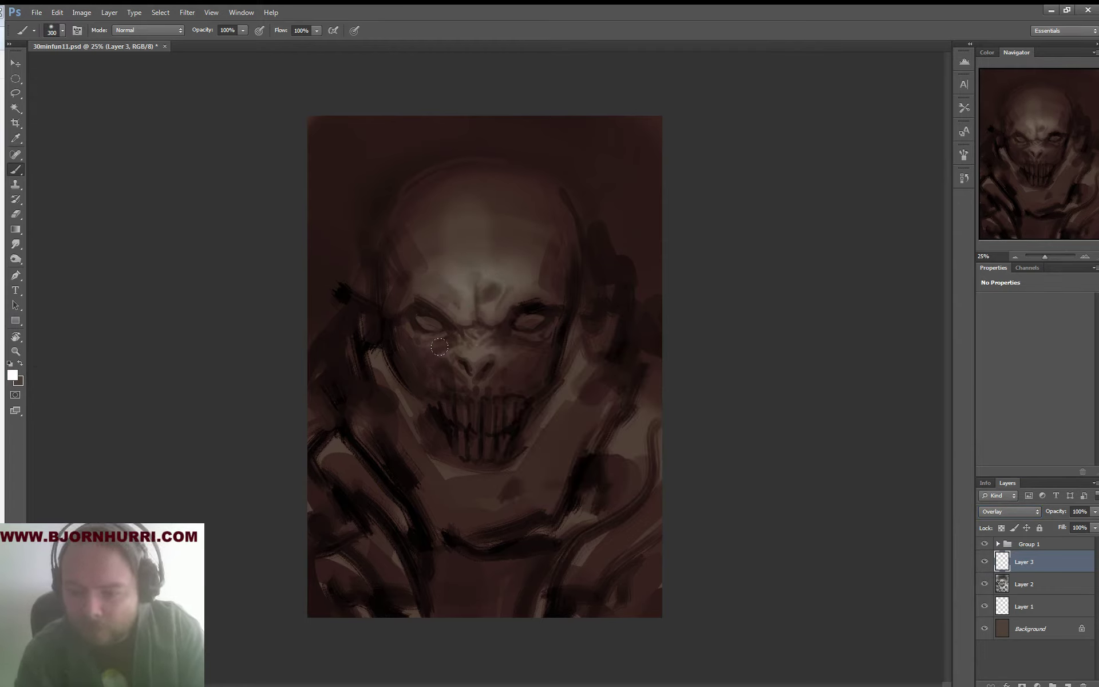
pyautogui.moveTo(517, 341); pyautogui.dragTo(541, 333)
pyautogui.moveTo(406, 325); pyautogui.dragTo(427, 341)
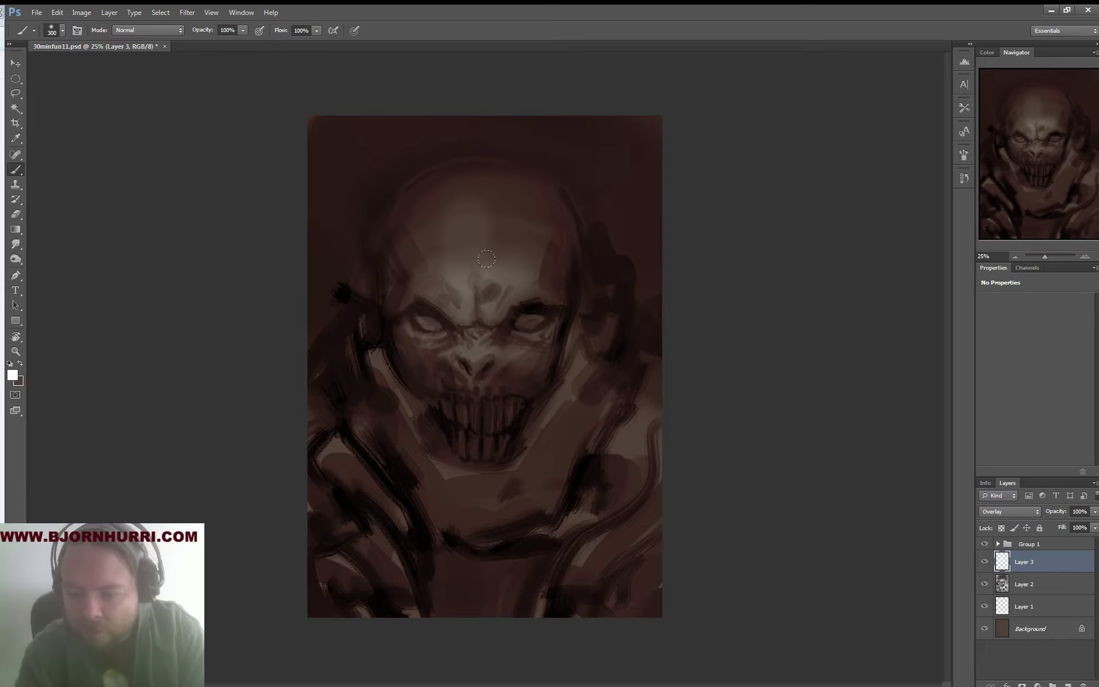
# Brighten both sides of the collar and the two shoulders with the soft white brush
pyautogui.moveTo(387, 388); pyautogui.dragTo(418, 444)
pyautogui.moveTo(552, 433); pyautogui.dragTo(581, 387)
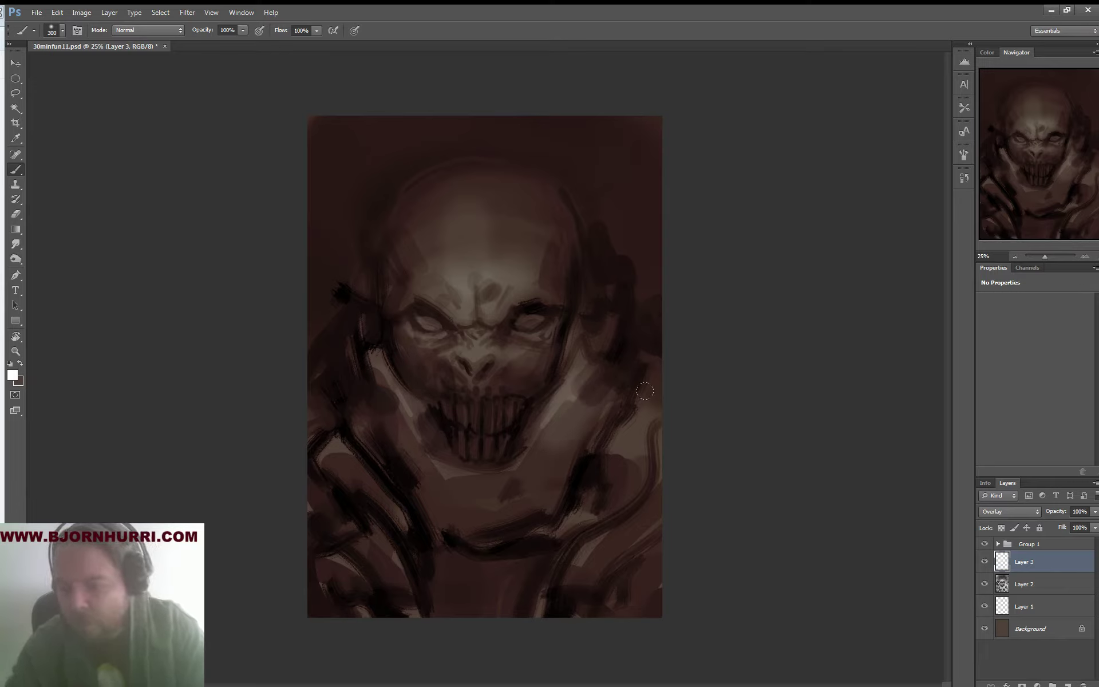
pyautogui.moveTo(632, 460); pyautogui.dragTo(654, 404)
pyautogui.moveTo(353, 428); pyautogui.dragTo(349, 475)
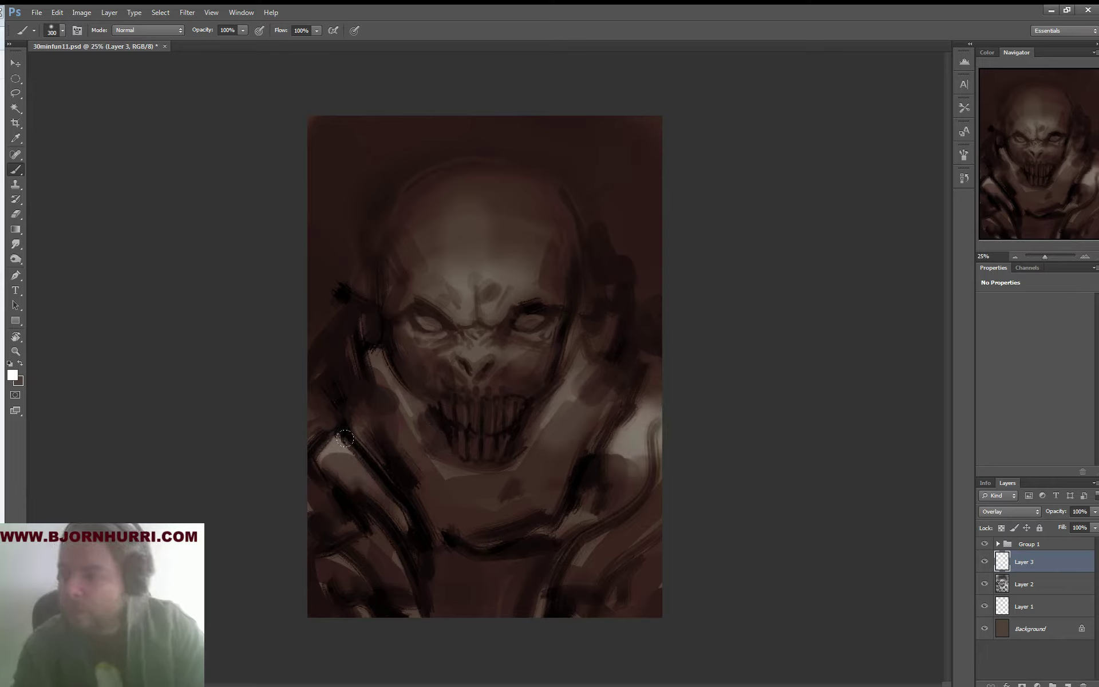
# Set the brush size to 13 px and paint a thin light rim along the top edge of the skull
pyautogui.rightClick(518, 261)
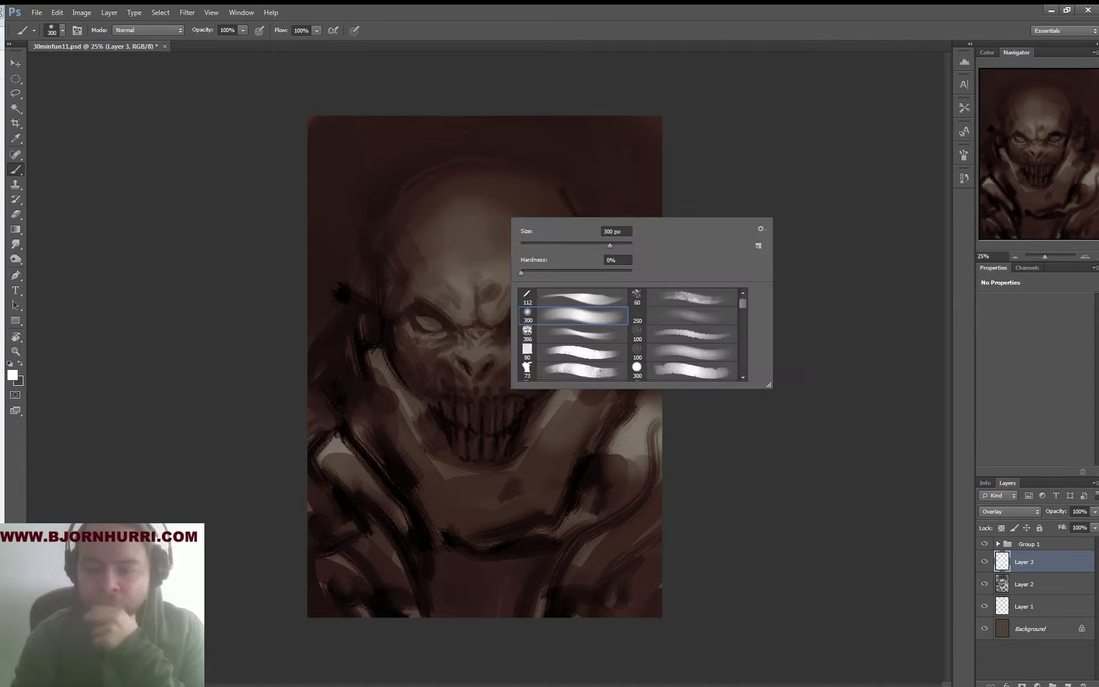
pyautogui.write('13')
pyautogui.press('Return')
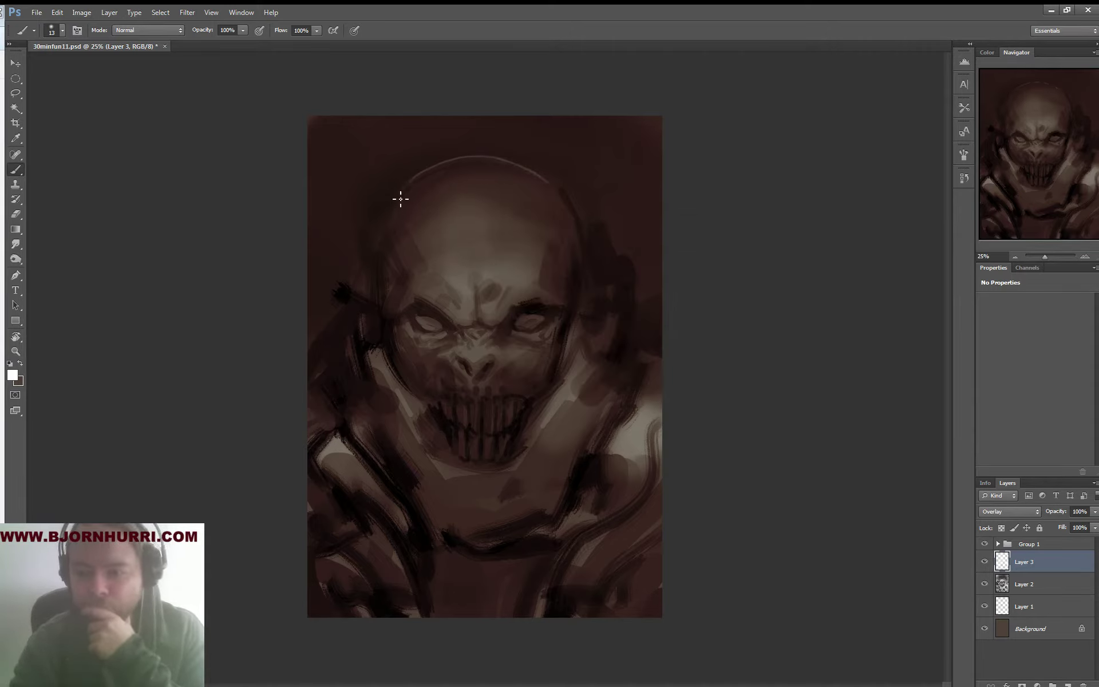
# Add a new layer above Layer 3 and paint creases and skin tones on the forehead with a textured 73 px brush
pyautogui.click(1068, 684)
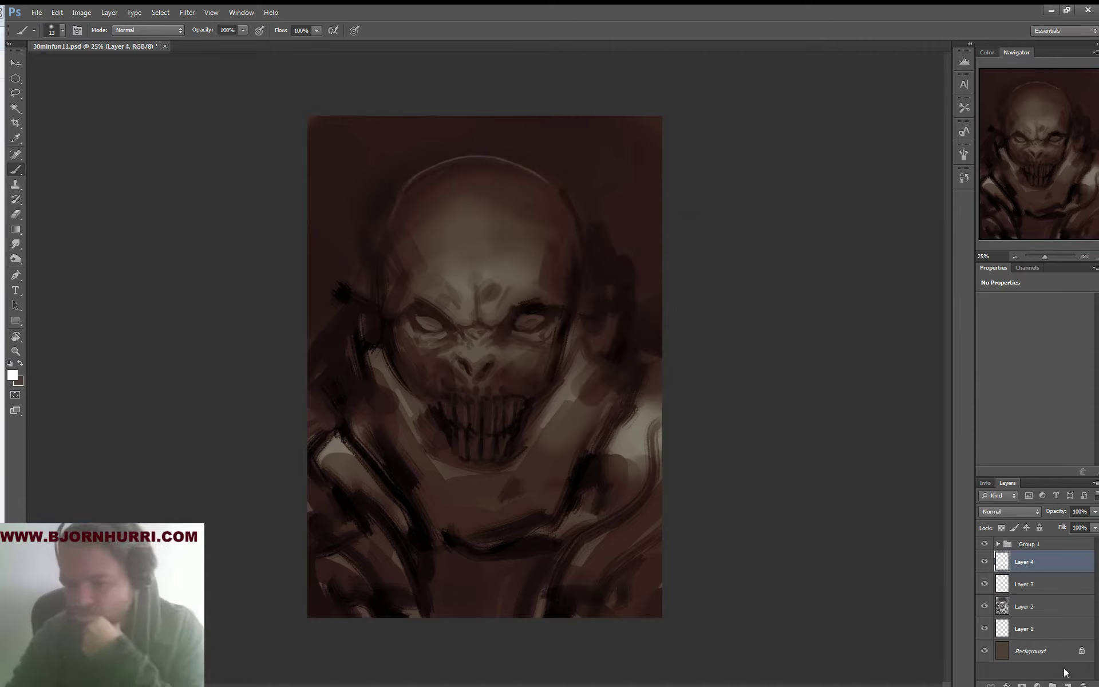
pyautogui.rightClick(450, 281)
pyautogui.click(510, 431)
pyautogui.moveTo(397, 243)
pyautogui.mouseDown()
pyautogui.moveTo(405, 266)
pyautogui.moveTo(411, 244)
pyautogui.moveTo(406, 272)
pyautogui.moveTo(408, 247)
pyautogui.moveTo(488, 283)
pyautogui.mouseUp()
pyautogui.keyDown('alt'); pyautogui.click(394, 245); pyautogui.keyUp('alt')
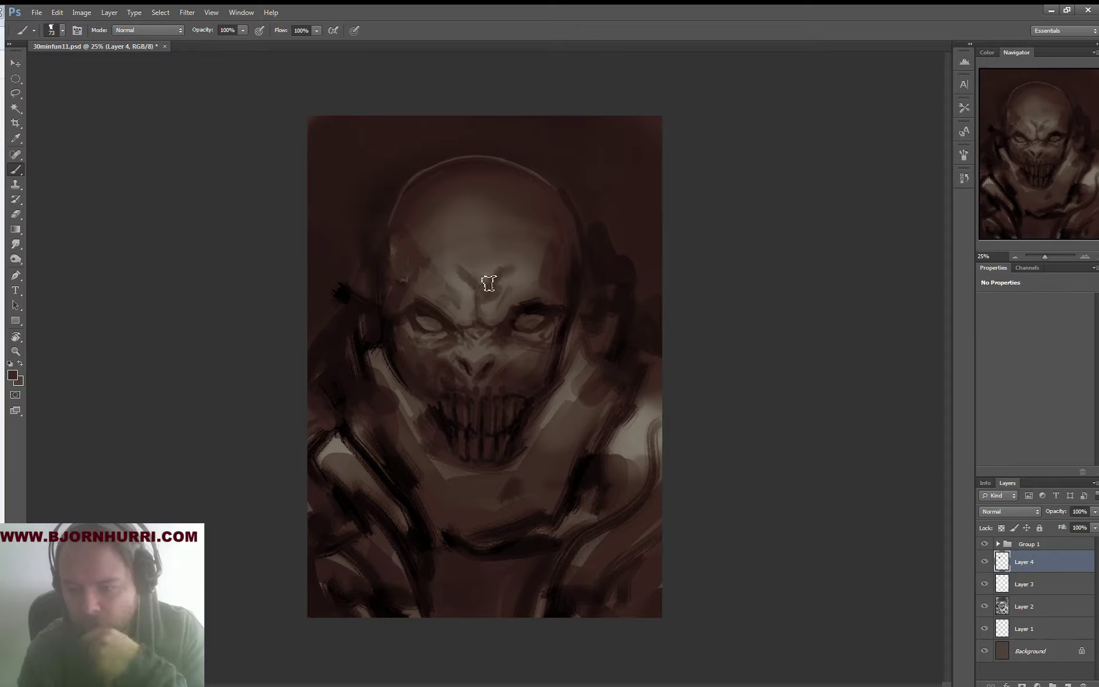
pyautogui.moveTo(478, 234); pyautogui.dragTo(480, 274)
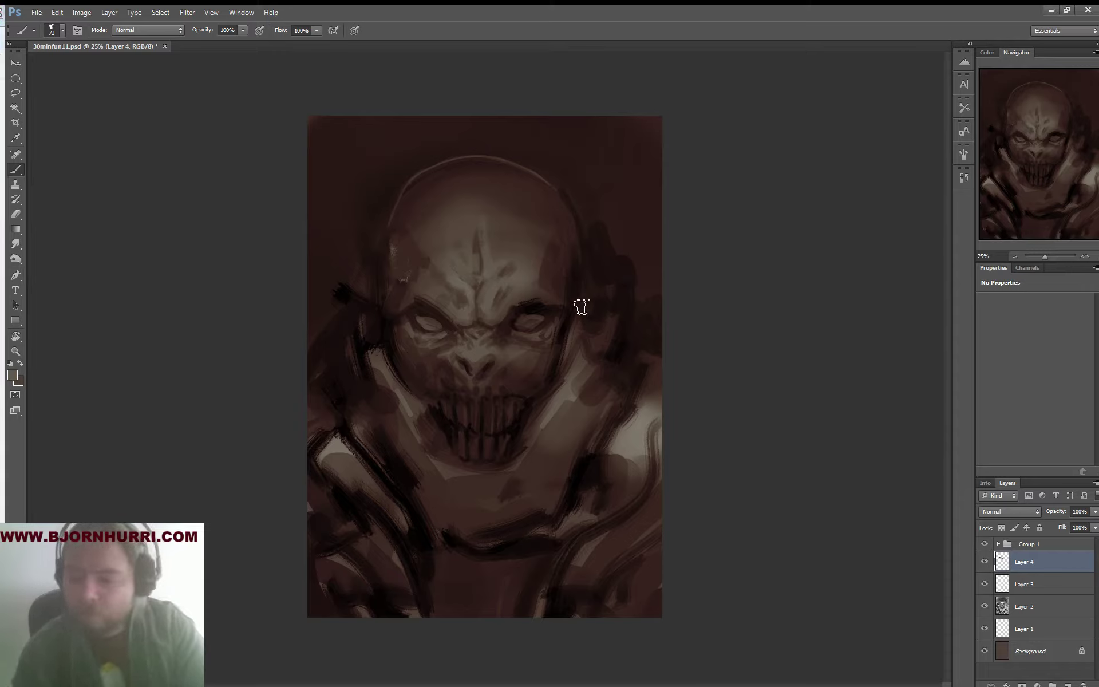
# Paint dark pupils in both eyes and darken the brows with sampled tones, using the textured brush at 38 px
pyautogui.keyDown('alt'); pyautogui.click(523, 313); pyautogui.keyUp('alt')
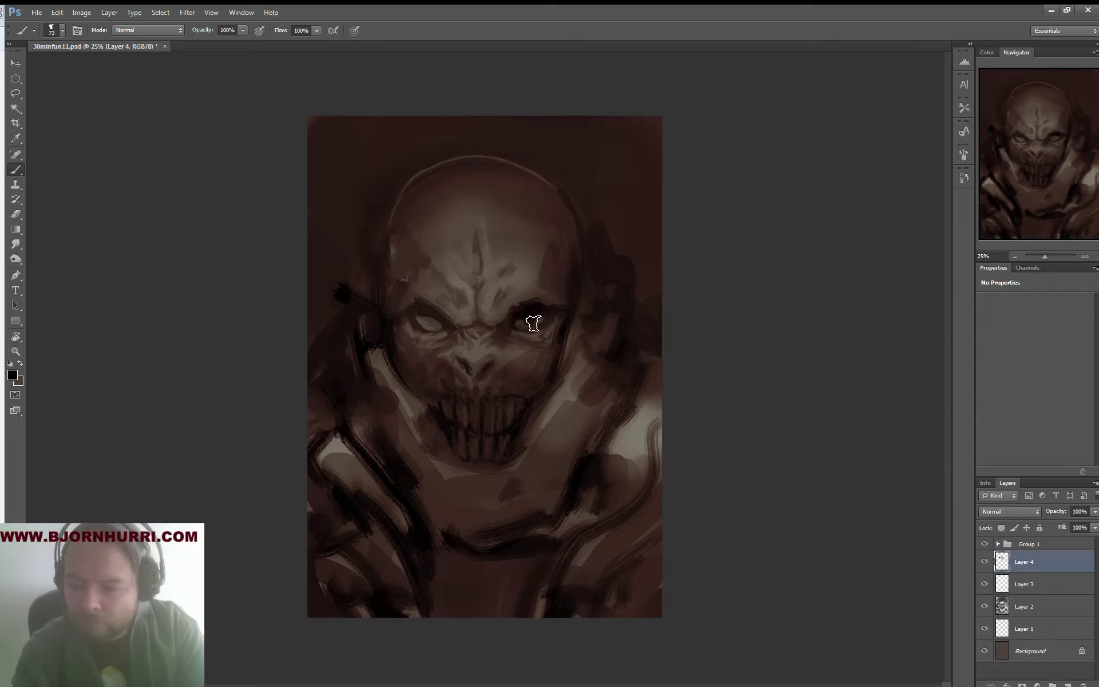
pyautogui.rightClick(533, 324)
pyautogui.moveTo(526, 323); pyautogui.dragTo(519, 323)
pyautogui.click(433, 329)
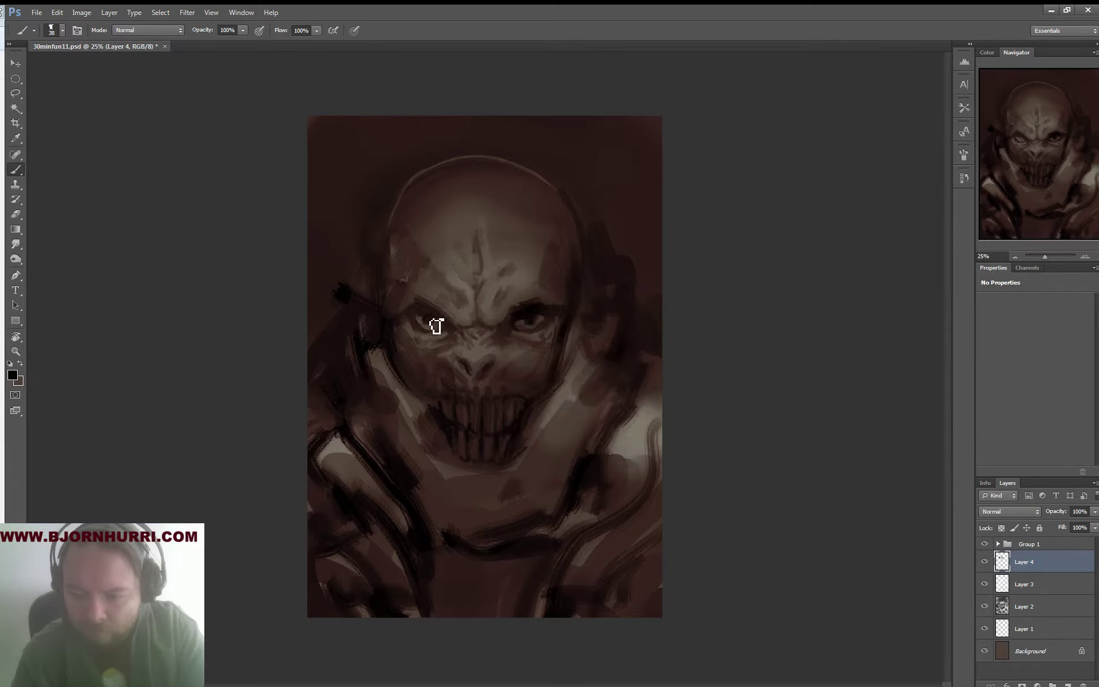
pyautogui.keyDown('alt'); pyautogui.click(475, 304); pyautogui.keyUp('alt')
pyautogui.keyDown('alt'); pyautogui.click(432, 328); pyautogui.keyUp('alt')
pyautogui.keyDown('alt'); pyautogui.click(433, 329); pyautogui.keyUp('alt')
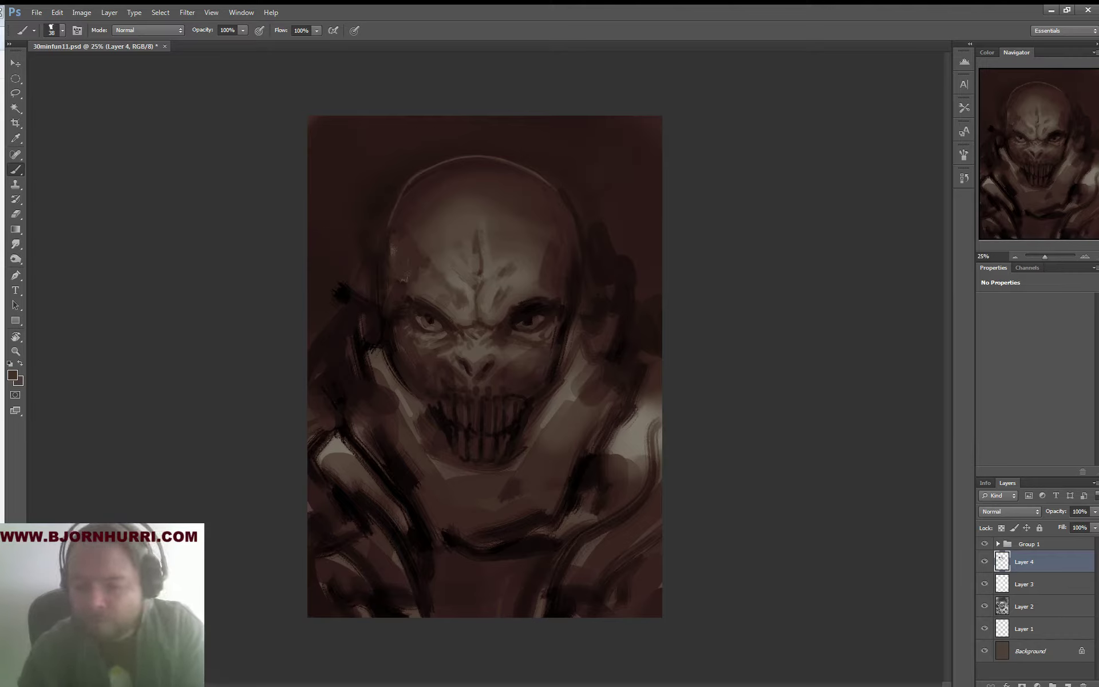
pyautogui.keyDown('alt'); pyautogui.click(519, 308); pyautogui.keyUp('alt')
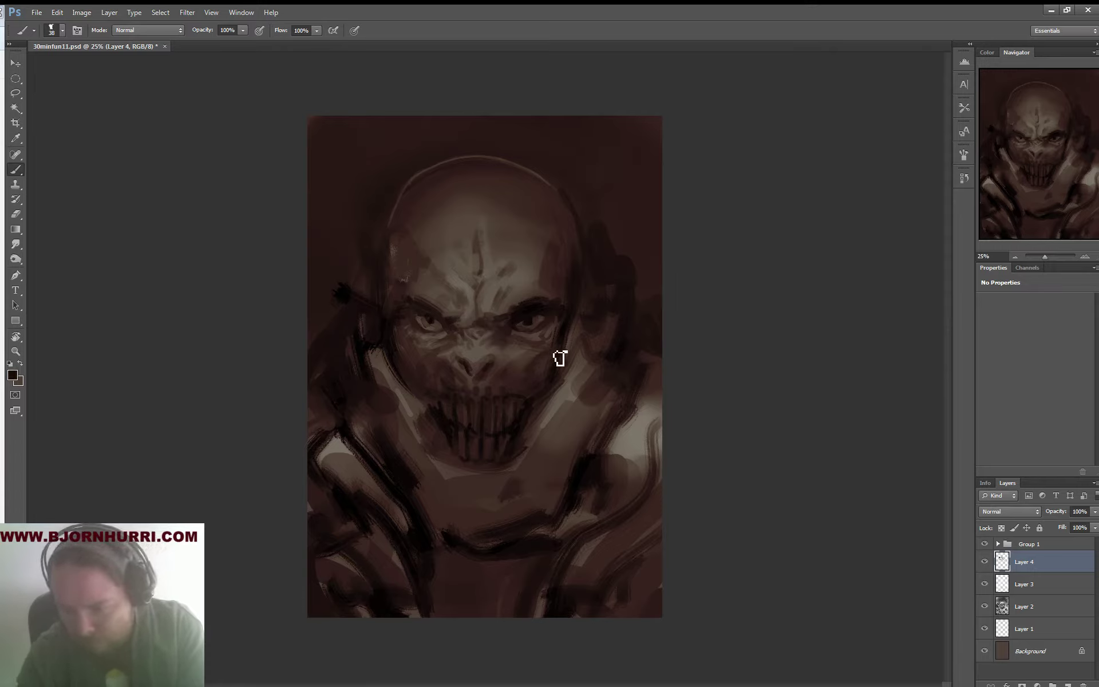
# Repaint the mouth with sampled tones at a 72 px brush size, separating the teeth into two rows
pyautogui.keyDown('alt'); pyautogui.click(473, 375); pyautogui.keyUp('alt')
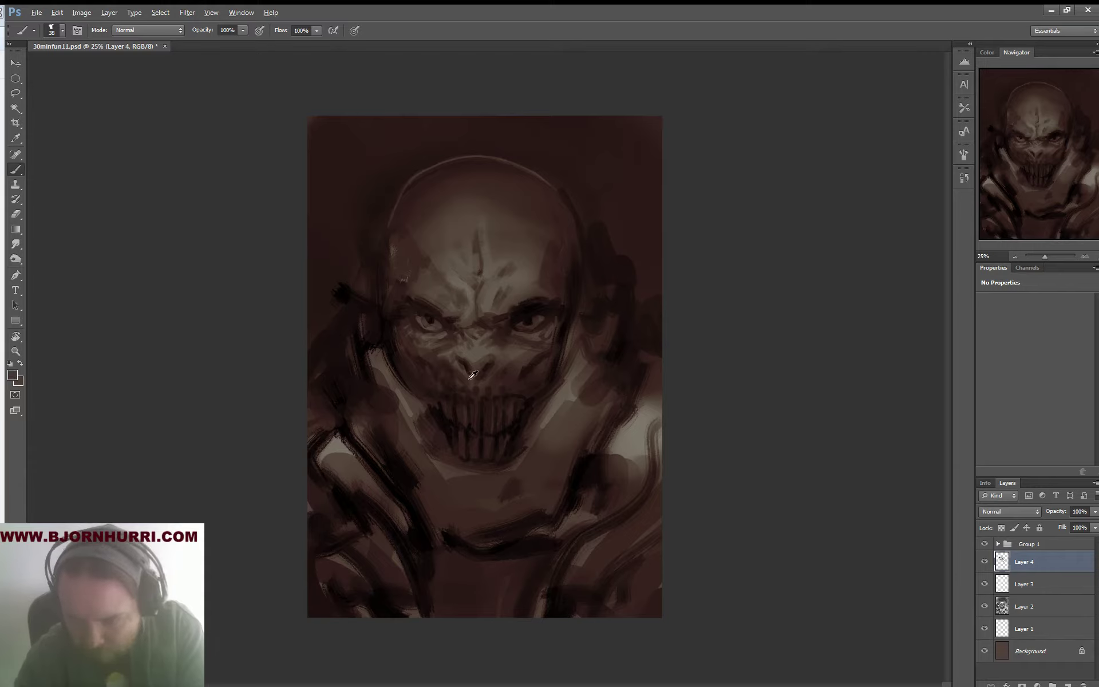
pyautogui.rightClick(486, 401)
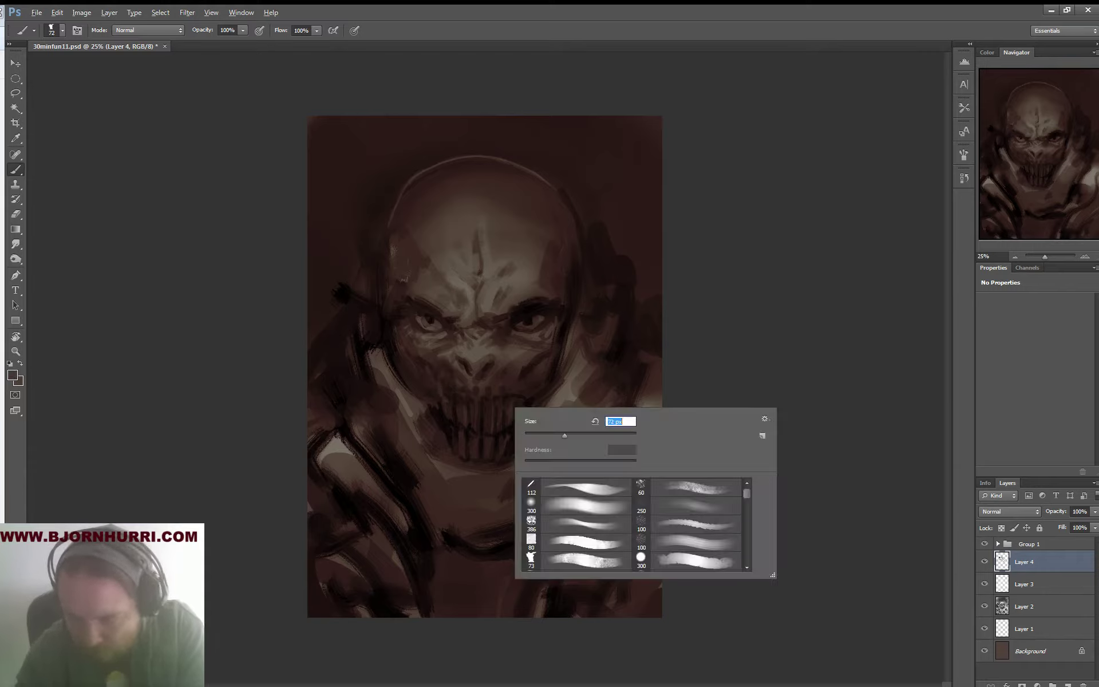
pyautogui.press('Return')
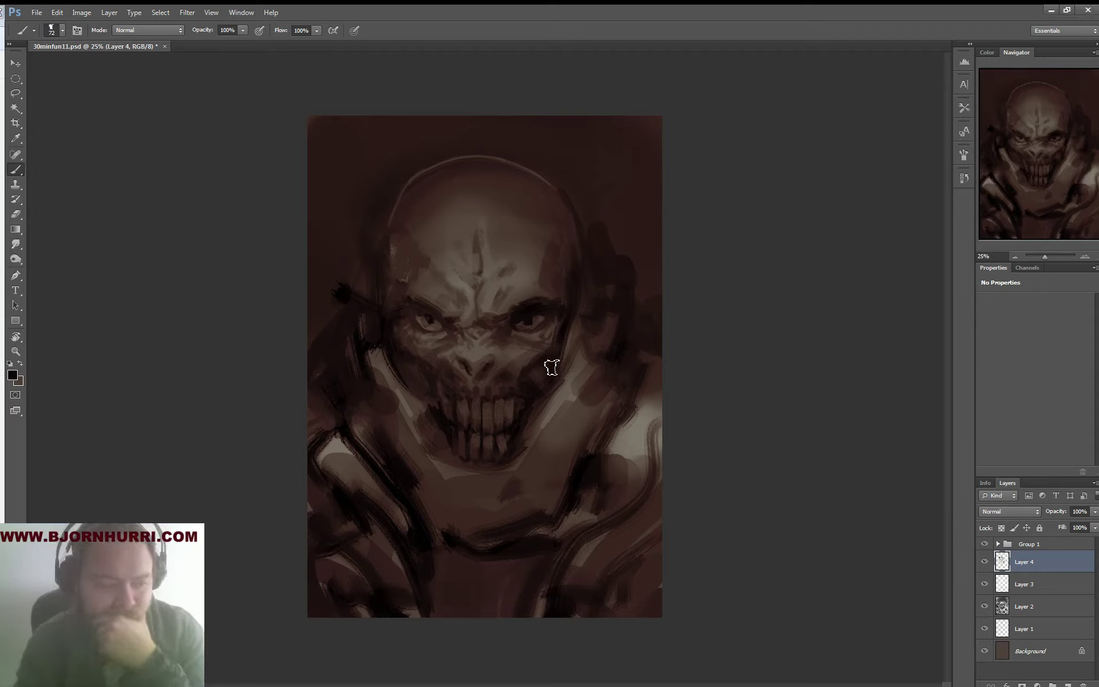
# Rework the edge beside the jaw and paint upright ear-like forms on both sides of the head with the 72 px brush
pyautogui.moveTo(551, 367); pyautogui.dragTo(584, 295)
pyautogui.hotkey('ctrl', 'alt', 'z')
pyautogui.hotkey('ctrl', 'alt', 'z')
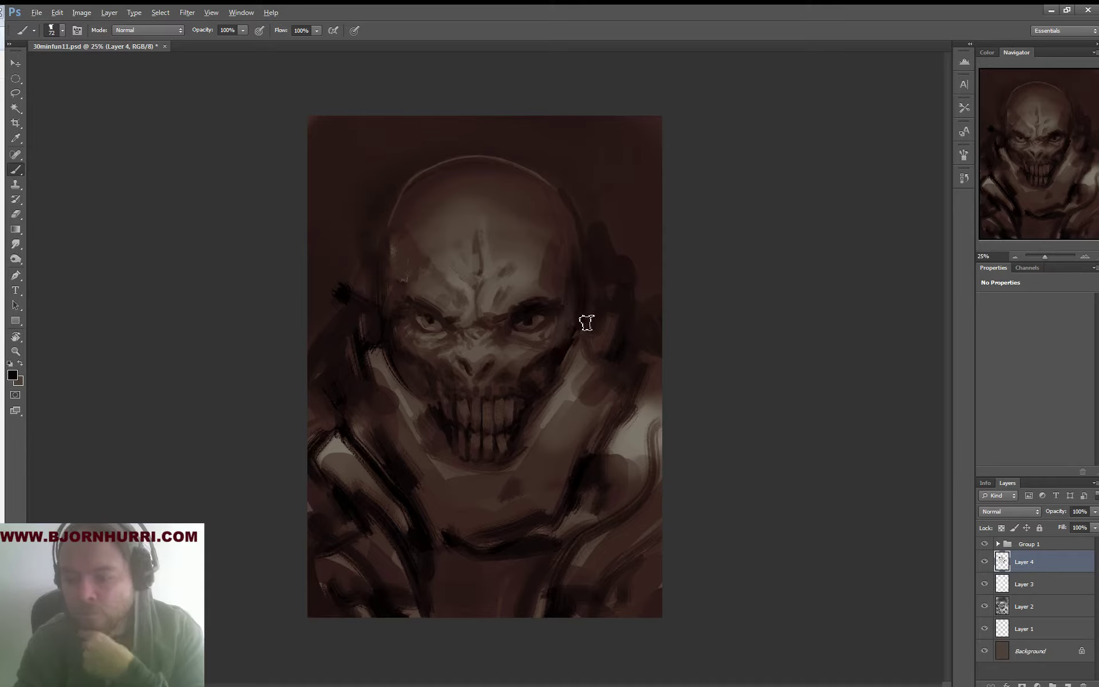
pyautogui.keyDown('alt'); pyautogui.click(611, 337); pyautogui.keyUp('alt')
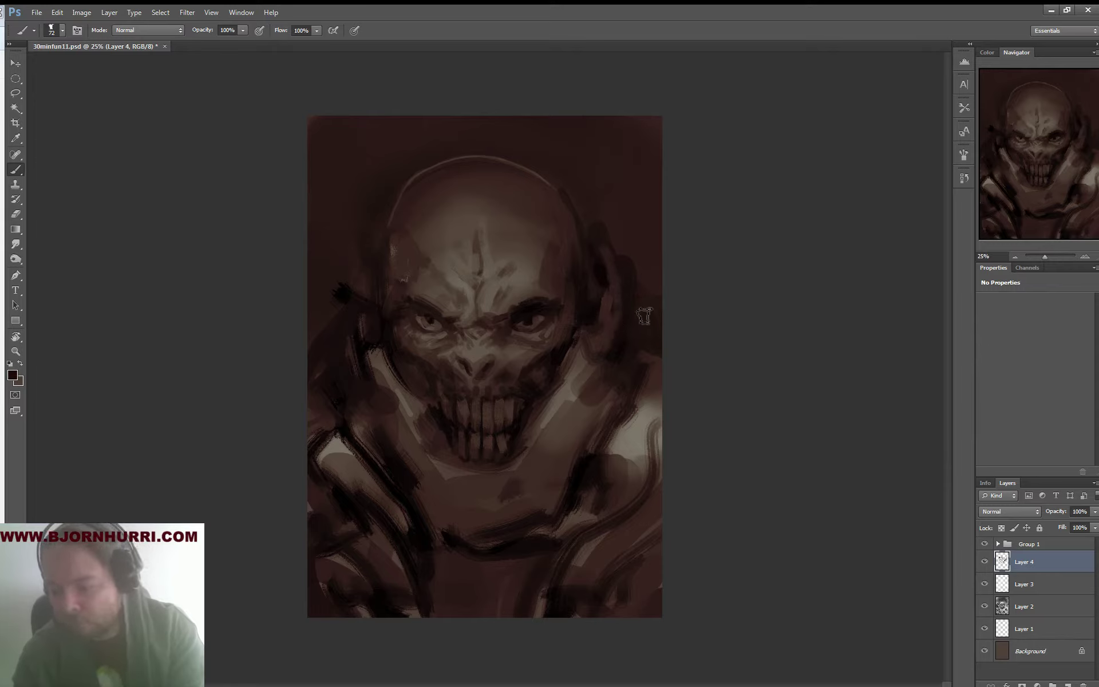
pyautogui.moveTo(372, 288)
pyautogui.mouseDown()
pyautogui.moveTo(379, 324)
pyautogui.moveTo(379, 273)
pyautogui.mouseUp()
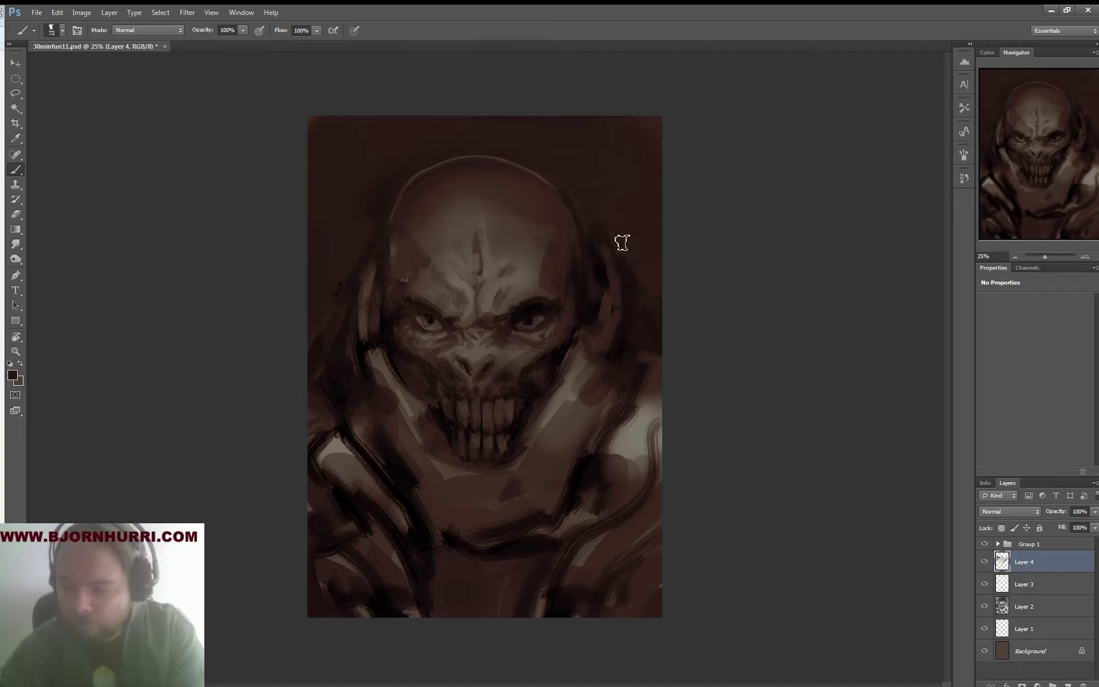
# Paint over the pupils with sampled skin tones, then refine the brow creases and nose bridge with a 23 px brush
pyautogui.click(433, 325)
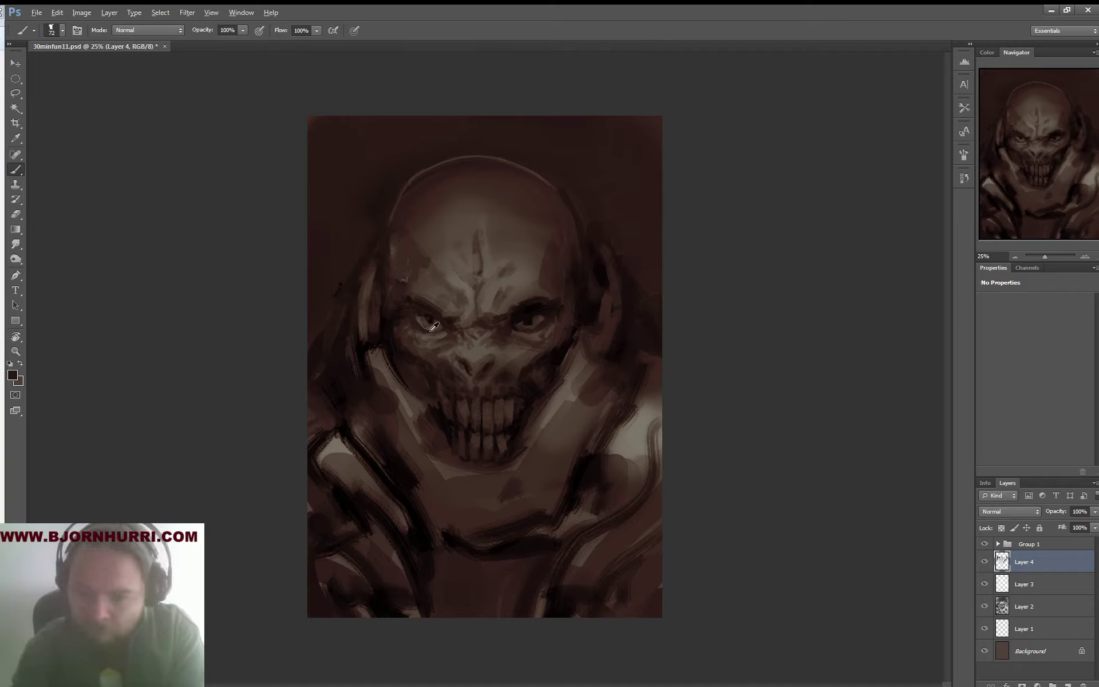
pyautogui.keyDown('alt'); pyautogui.click(430, 335); pyautogui.keyUp('alt')
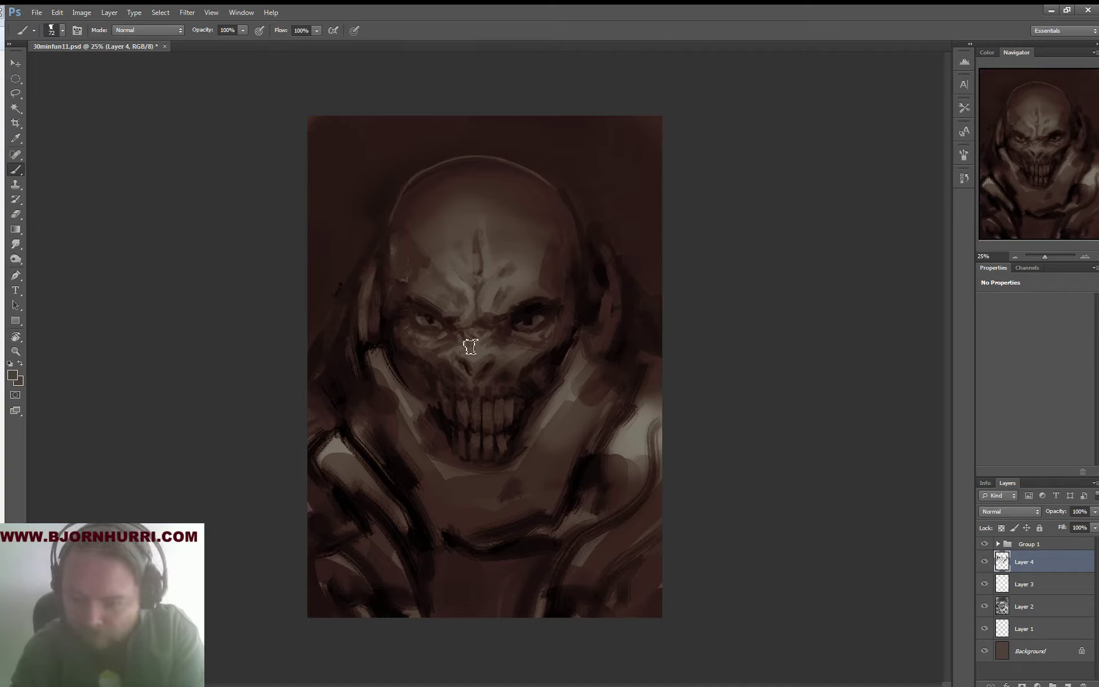
pyautogui.rightClick(544, 317)
pyautogui.click(577, 345)
pyautogui.keyDown('alt'); pyautogui.click(537, 319); pyautogui.keyUp('alt')
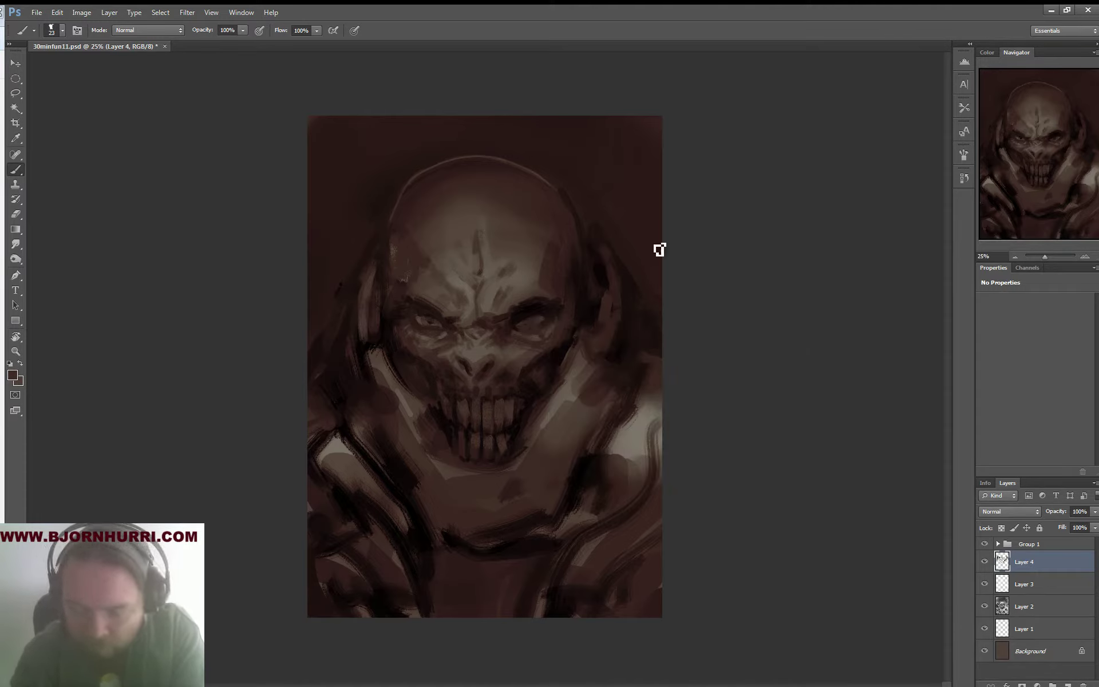
pyautogui.keyDown('alt'); pyautogui.click(520, 306); pyautogui.keyUp('alt')
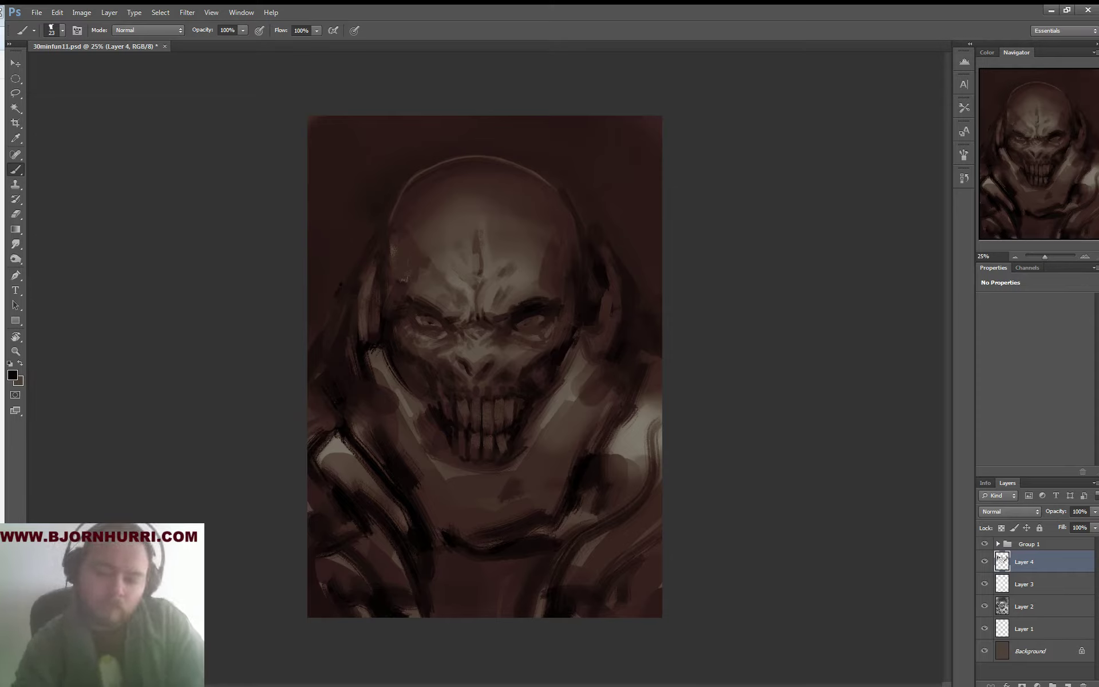
pyautogui.keyDown('alt'); pyautogui.click(476, 359); pyautogui.keyUp('alt')
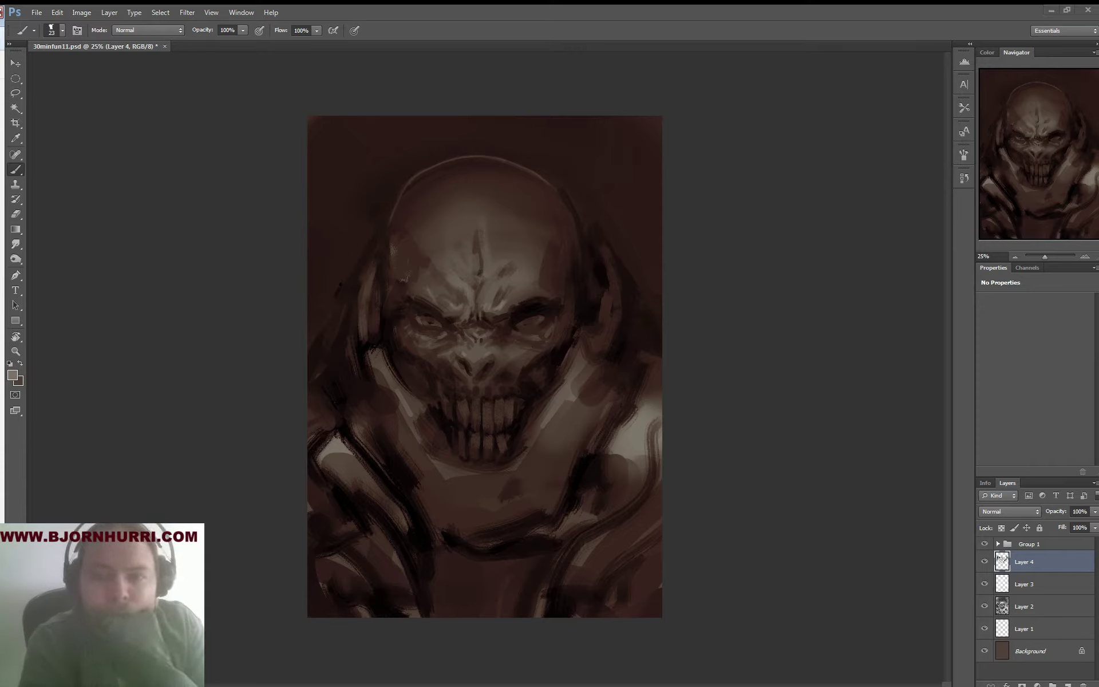
# Flip the canvas horizontally and touch up the shadows around the upper teeth with a sampled dark tone
pyautogui.click(132, 52)
pyautogui.click(78, 12)
pyautogui.moveTo(108, 121)
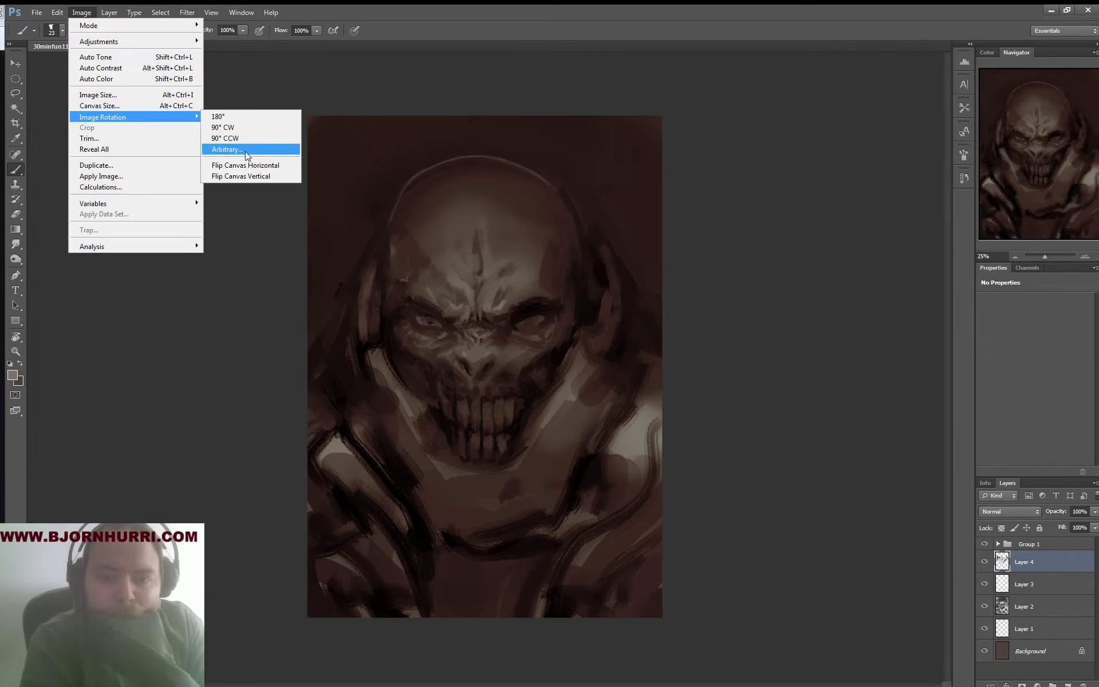
pyautogui.click(246, 166)
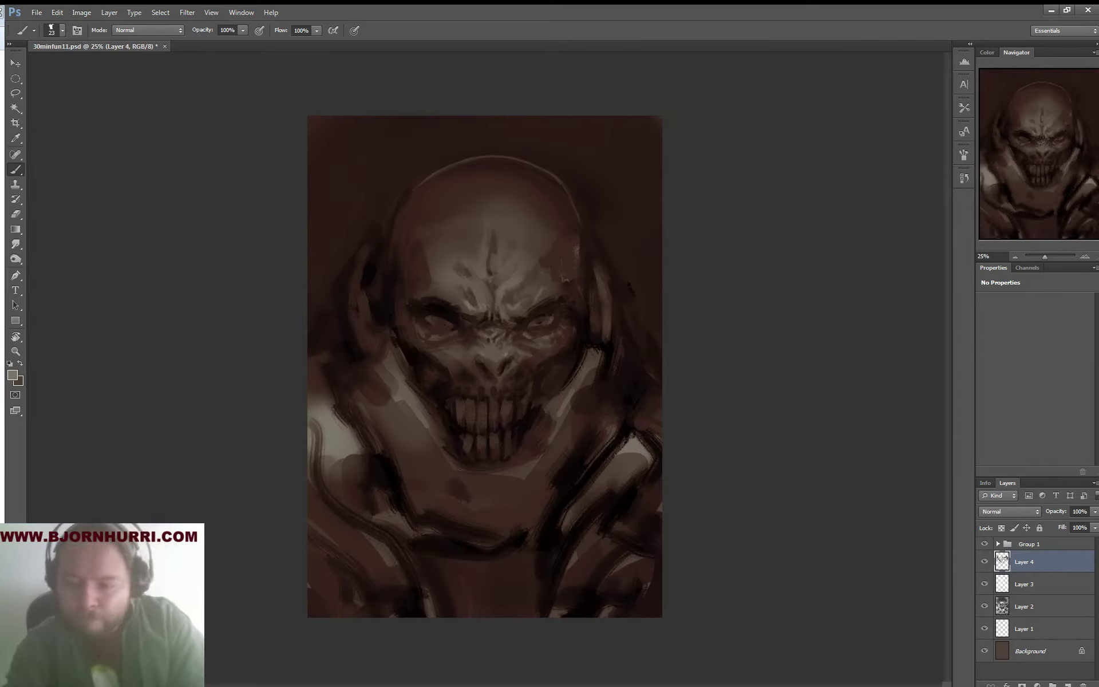
pyautogui.keyDown('alt'); pyautogui.click(471, 392); pyautogui.keyUp('alt')
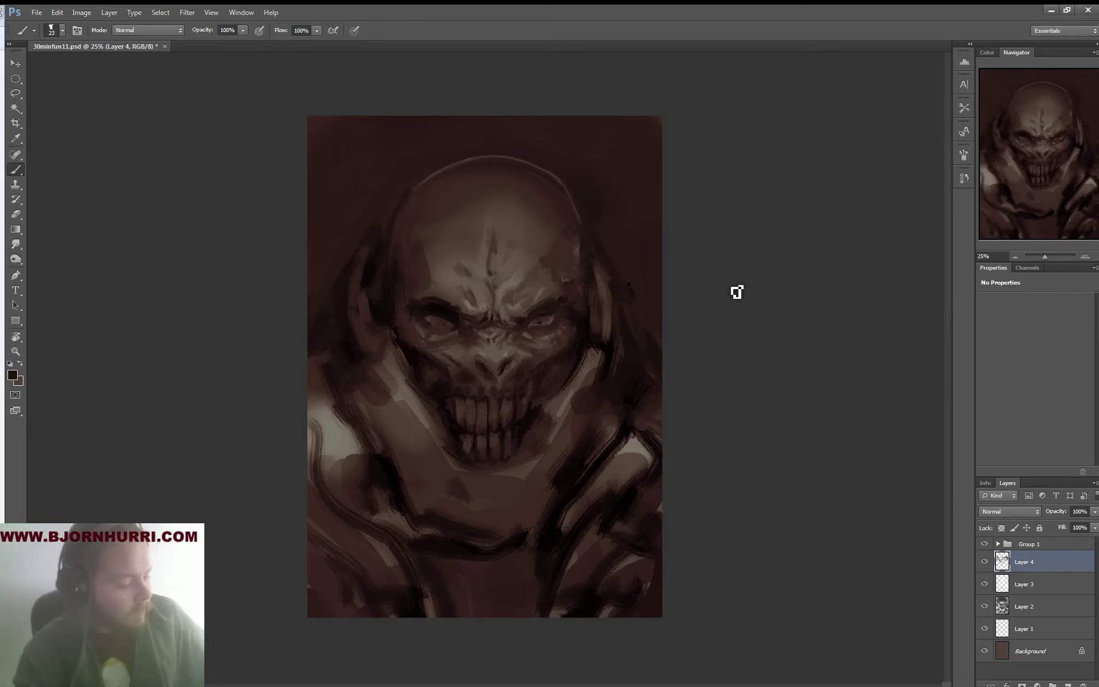
# Paste a merged copy of the whole painting above Layer 4 and reshape its face with Liquify Forward Warp at brush size 1501
pyautogui.hotkey('ctrl', 'a')
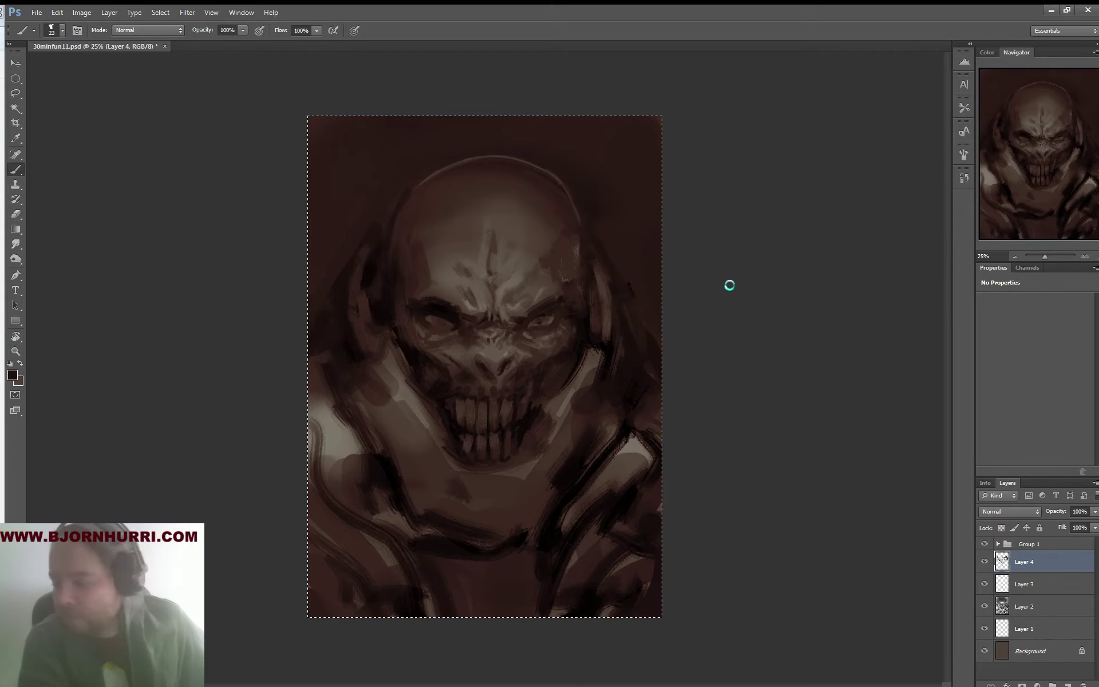
pyautogui.hotkey('ctrl', 'v')
pyautogui.click(194, 12)
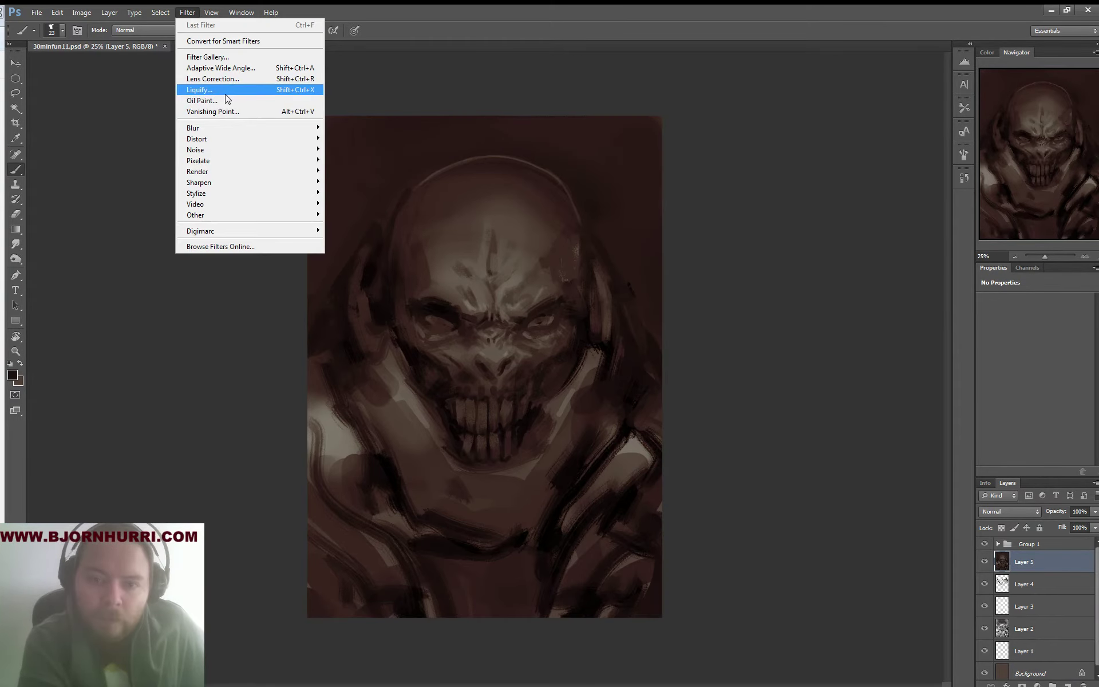
pyautogui.click(297, 92)
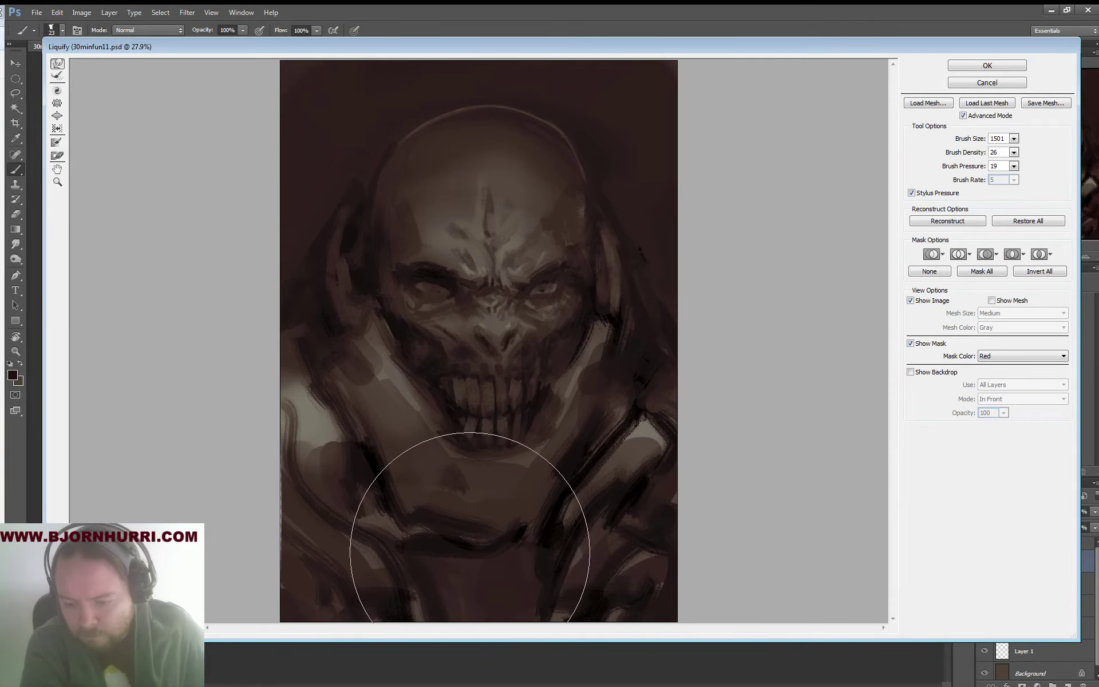
pyautogui.moveTo(470, 553)
pyautogui.mouseDown()
pyautogui.moveTo(534, 556)
pyautogui.moveTo(473, 533)
pyautogui.moveTo(488, 559)
pyautogui.moveTo(579, 564)
pyautogui.moveTo(578, 539)
pyautogui.moveTo(449, 513)
pyautogui.mouseUp()
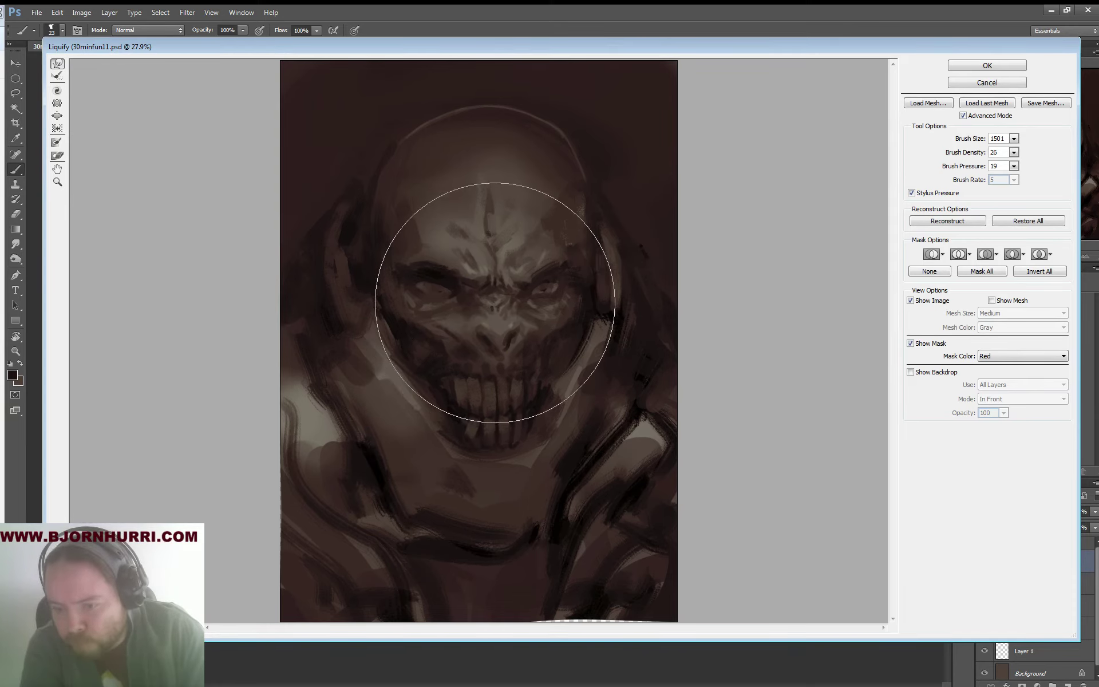
pyautogui.moveTo(549, 278); pyautogui.dragTo(564, 274)
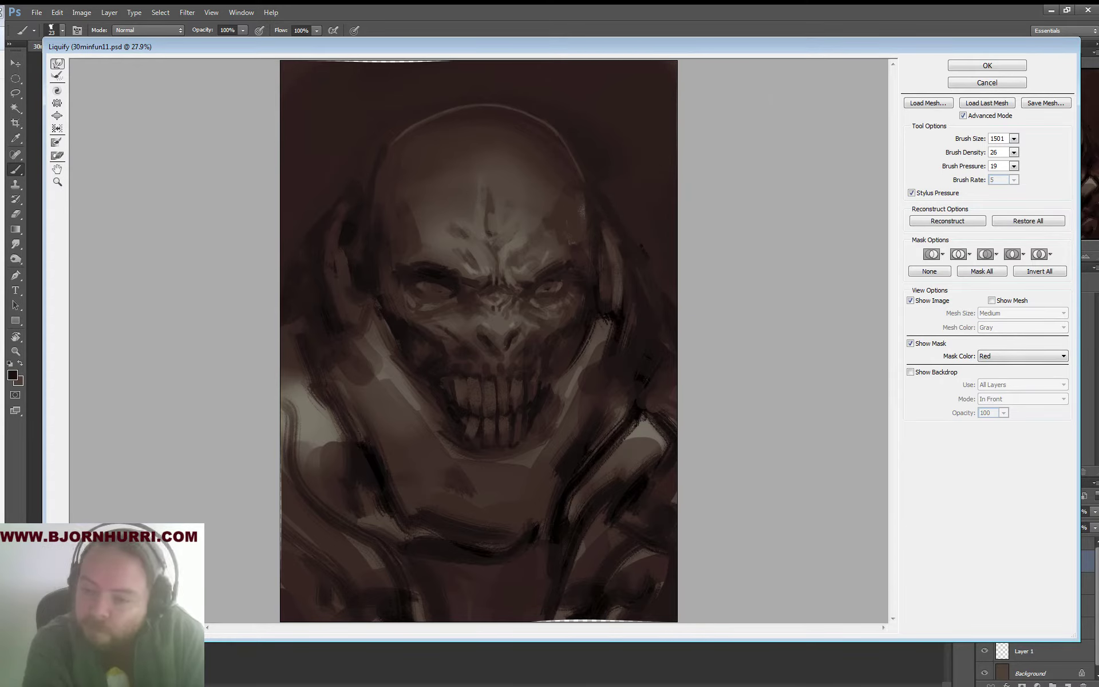
pyautogui.click(986, 65)
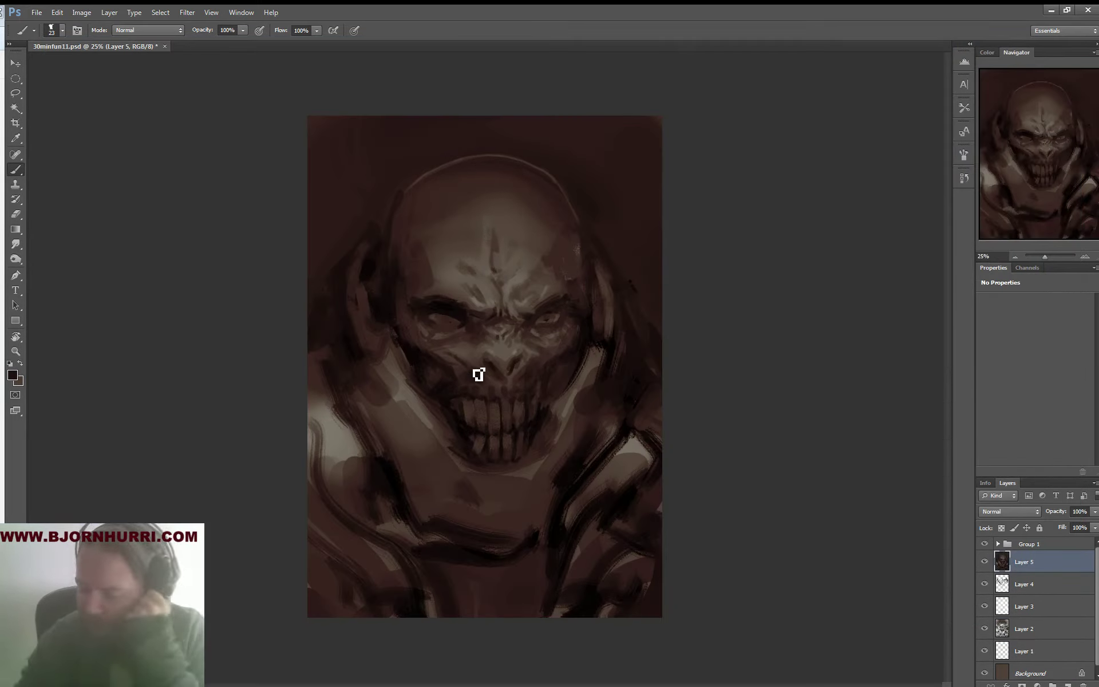
# Add a new layer above Layer 5 and refine the eye sockets, lids and cheek with sampled tones at 23 px
pyautogui.click(1067, 685)
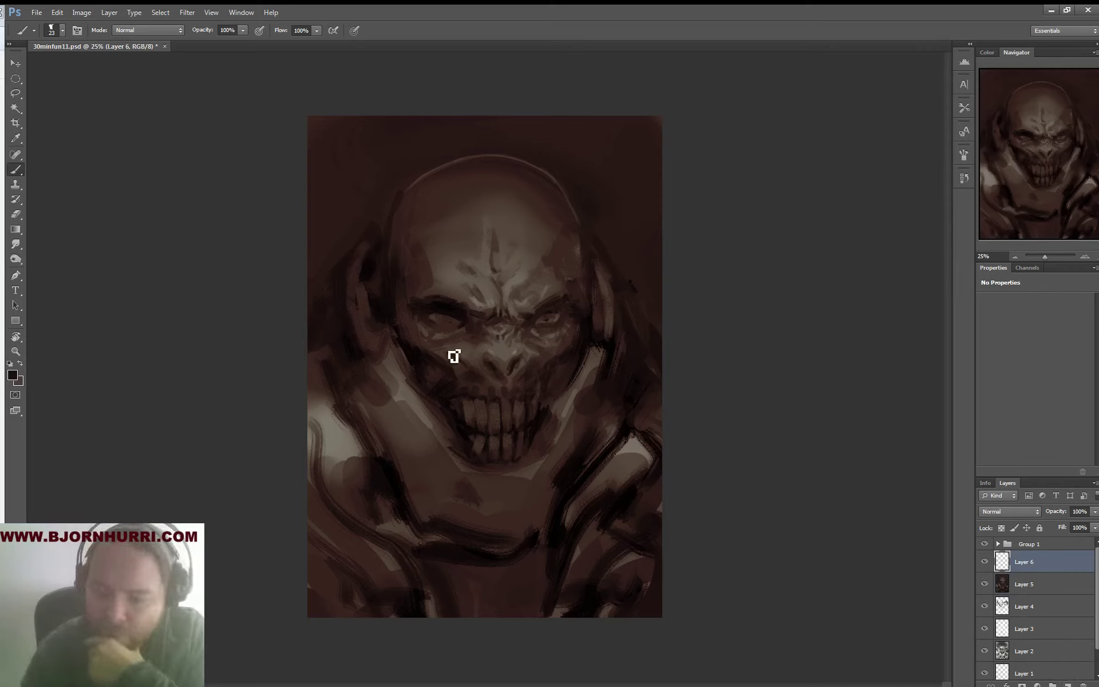
pyautogui.keyDown('alt'); pyautogui.click(464, 349); pyautogui.keyUp('alt')
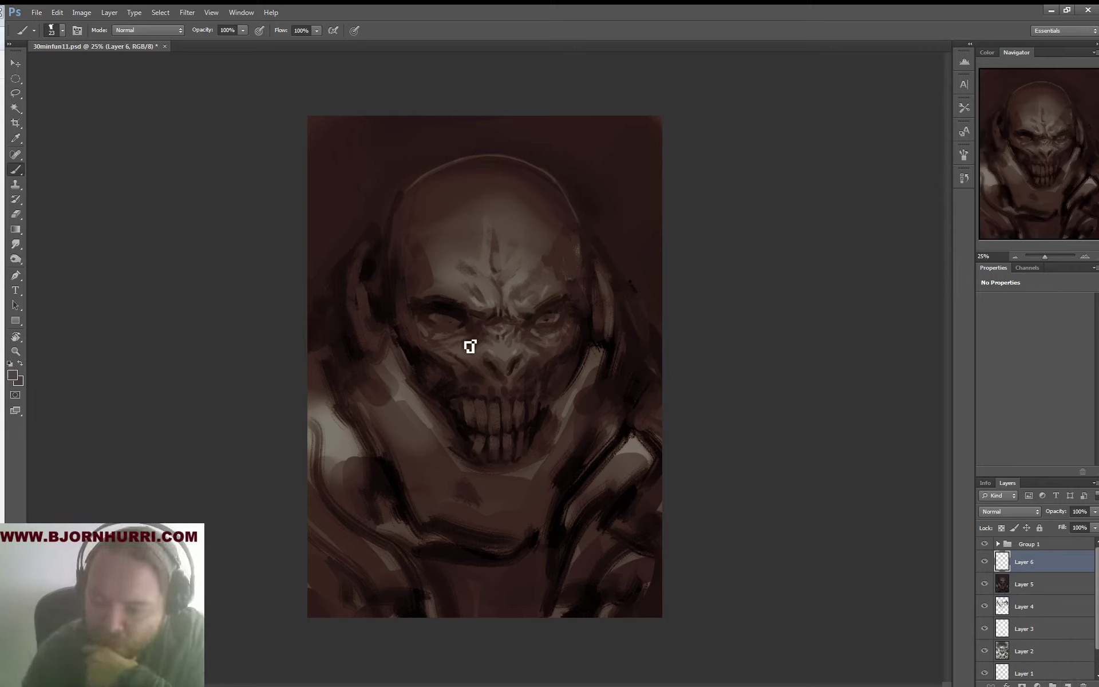
pyautogui.keyDown('alt'); pyautogui.click(470, 334); pyautogui.keyUp('alt')
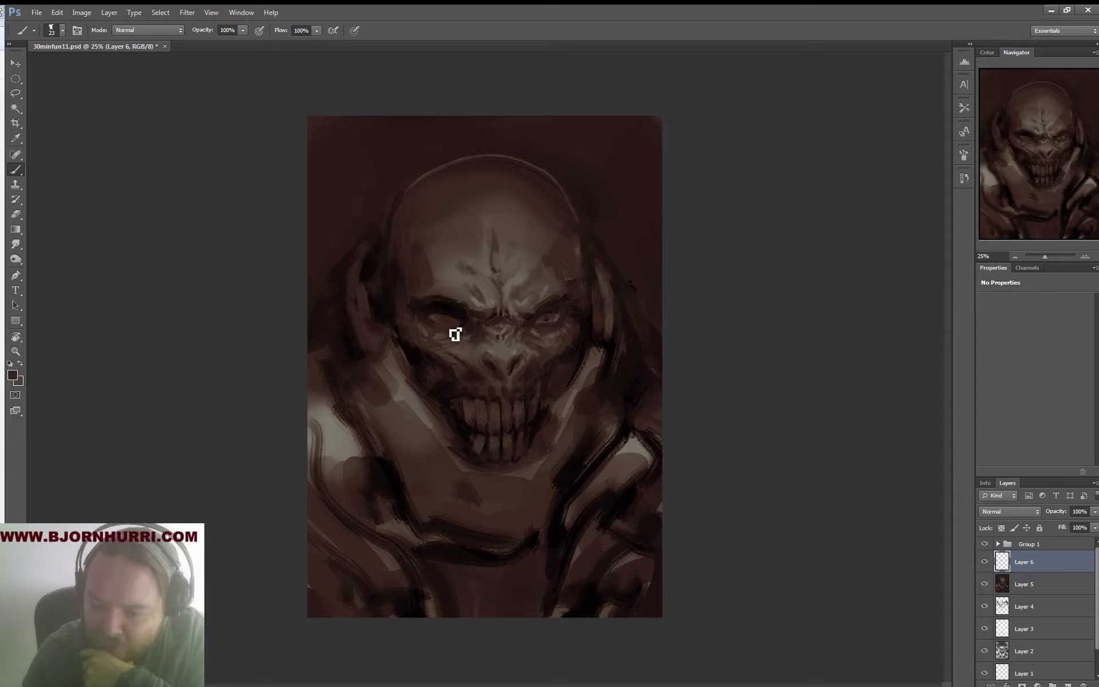
pyautogui.keyDown('alt'); pyautogui.click(461, 333); pyautogui.keyUp('alt')
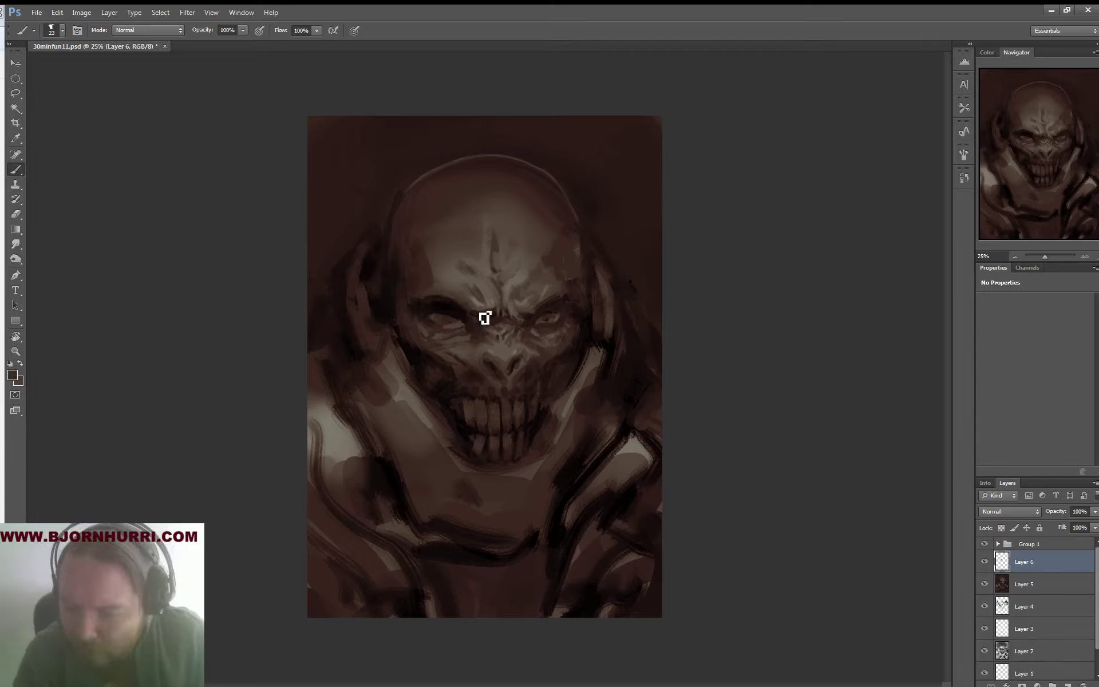
pyautogui.keyDown('alt'); pyautogui.click(555, 298); pyautogui.keyUp('alt')
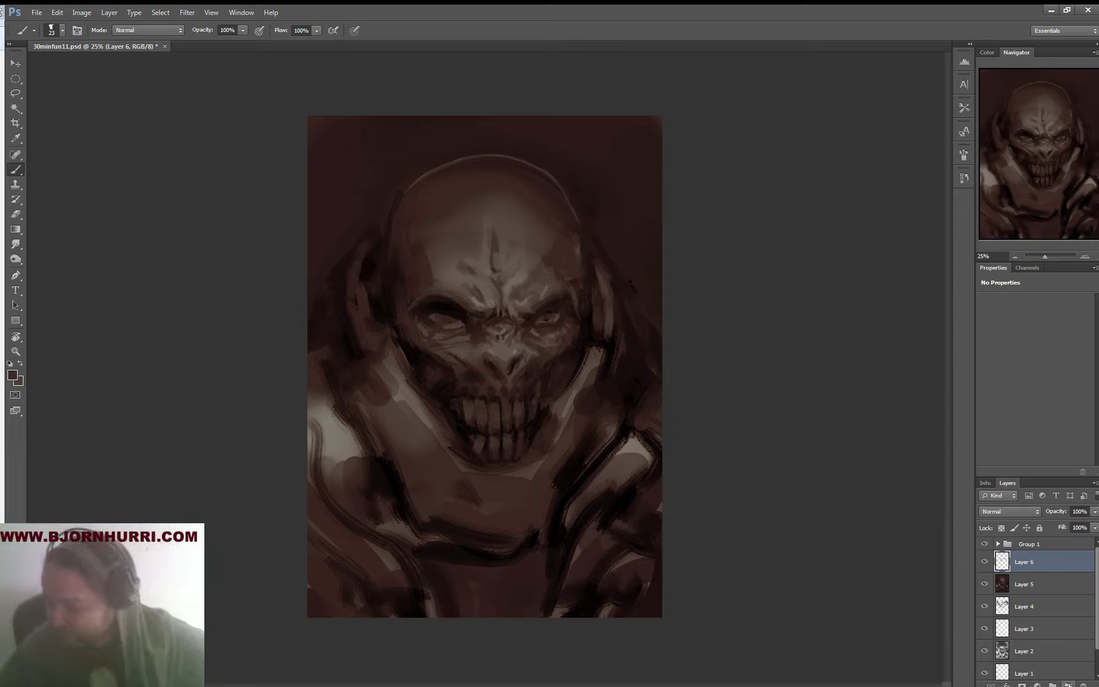
# Add a new layer above Layer 6 and set its blend mode to Color Dodge
pyautogui.click(1066, 682)
pyautogui.click(991, 513)
pyautogui.click(997, 323)
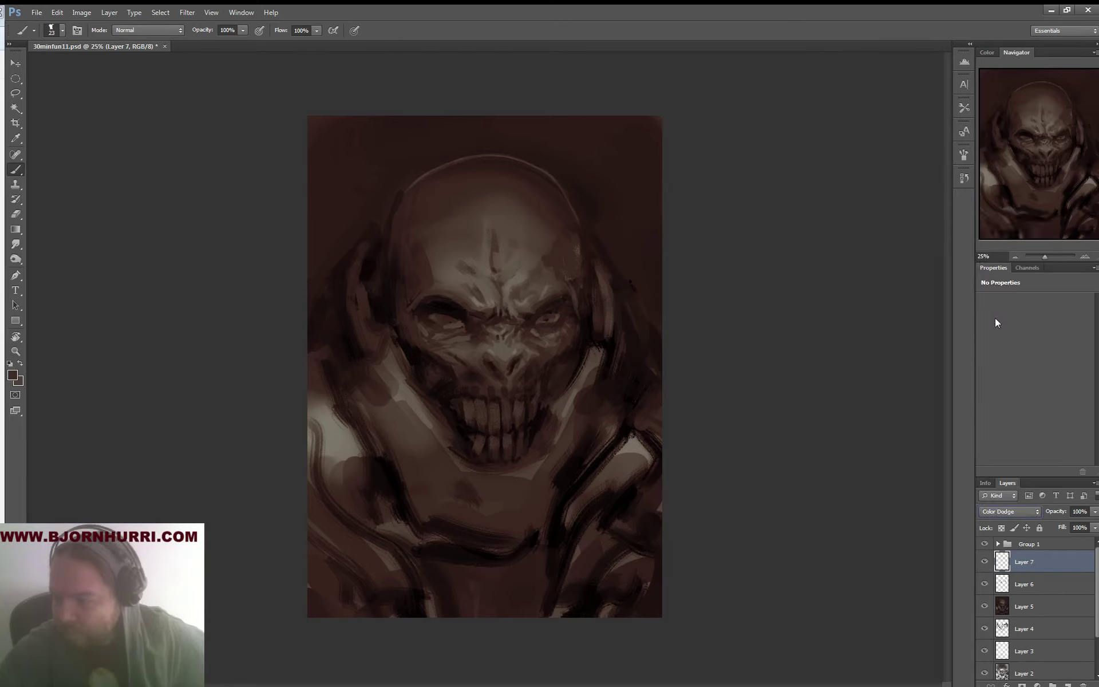
# Set the textured brush to 95 px and paint glowing highlights along both sides of the collar
pyautogui.rightClick(411, 390)
pyautogui.click(474, 417)
pyautogui.moveTo(400, 384)
pyautogui.mouseDown()
pyautogui.moveTo(428, 423)
pyautogui.moveTo(386, 400)
pyautogui.mouseUp()
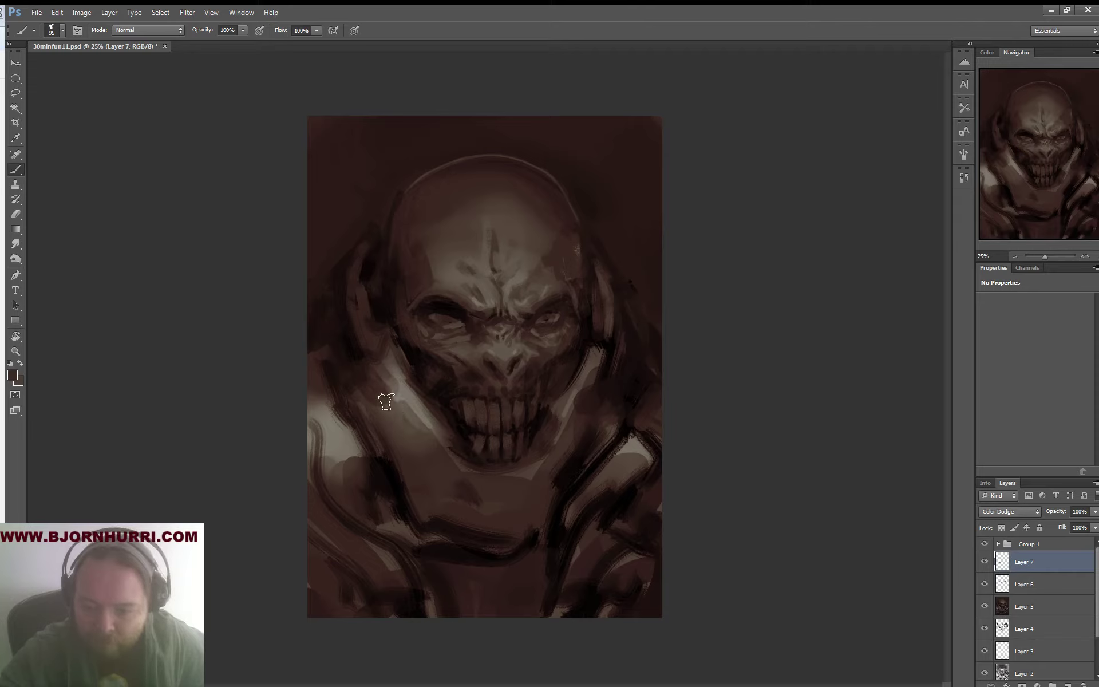
pyautogui.moveTo(539, 465); pyautogui.dragTo(569, 412)
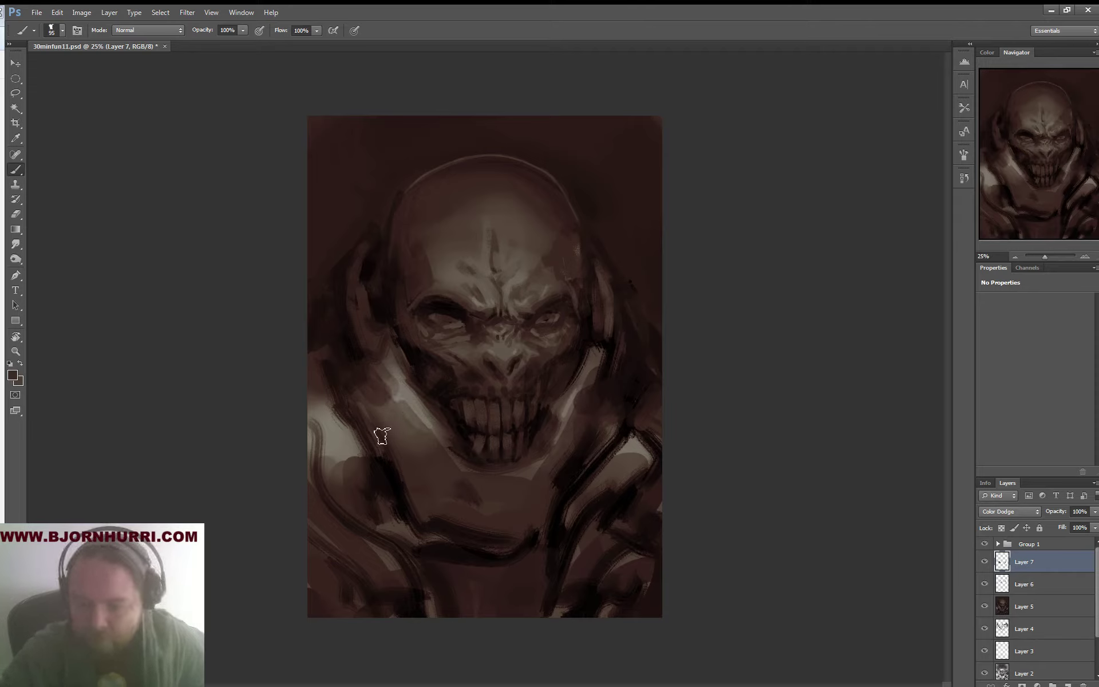
# Extend the Color Dodge glow across the collar and shoulders, and brighten the forehead with the brush enlarged to 319 px
pyautogui.moveTo(382, 436)
pyautogui.mouseDown()
pyautogui.moveTo(350, 437)
pyautogui.moveTo(366, 456)
pyautogui.moveTo(327, 415)
pyautogui.moveTo(358, 501)
pyautogui.mouseUp()
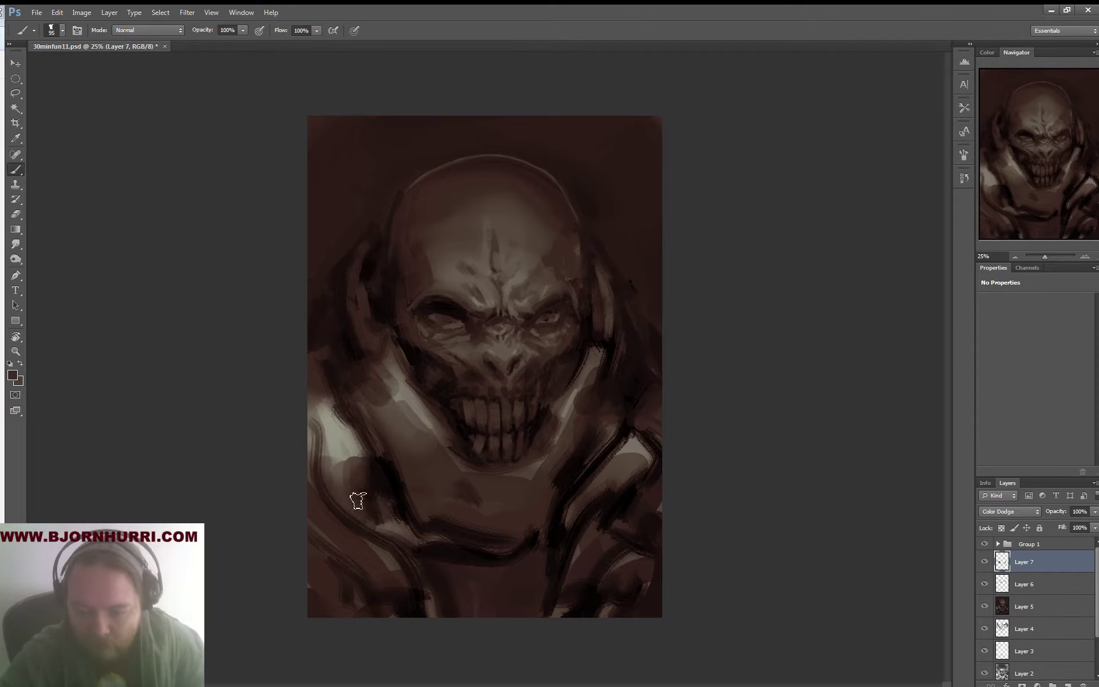
pyautogui.moveTo(630, 466)
pyautogui.mouseDown()
pyautogui.moveTo(637, 416)
pyautogui.moveTo(640, 464)
pyautogui.moveTo(616, 469)
pyautogui.mouseUp()
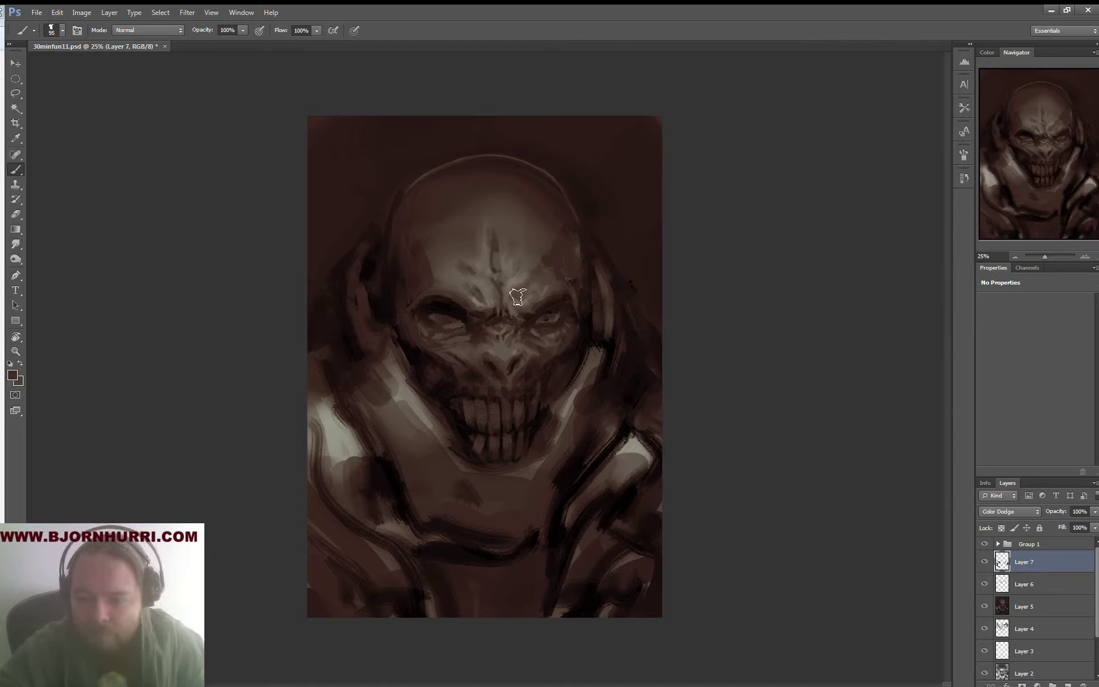
pyautogui.rightClick(531, 270)
pyautogui.click(624, 296)
pyautogui.click(454, 251)
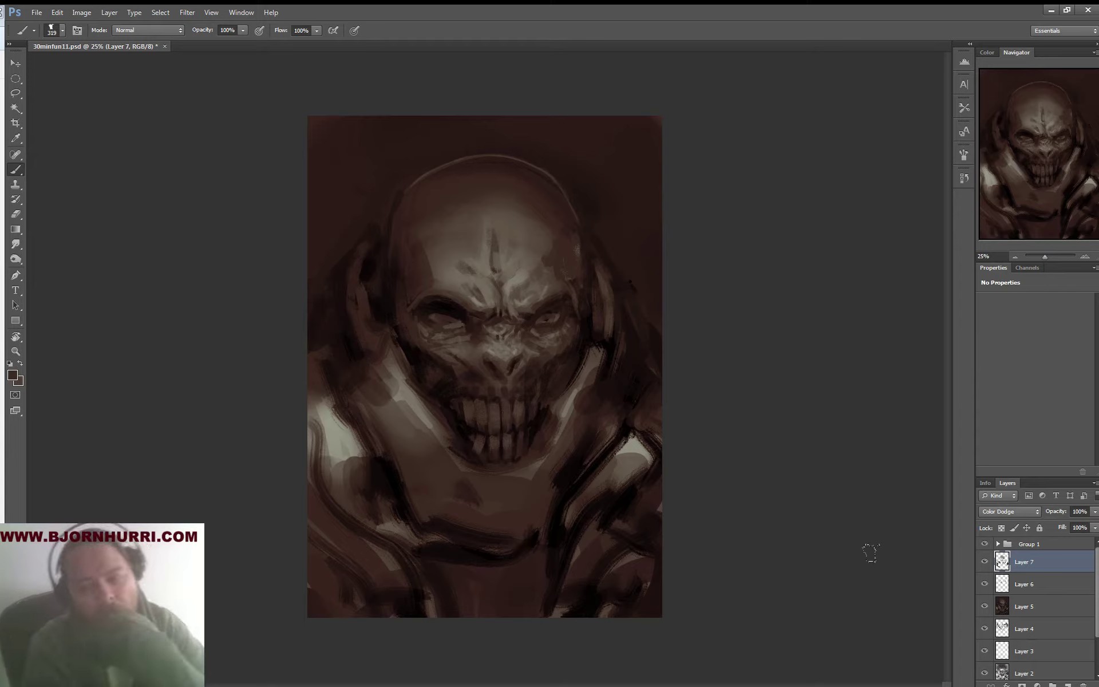
# Add a new layer above Layer 7 and darken the gaps between the teeth with the square textured brush at 43 px
pyautogui.click(1069, 685)
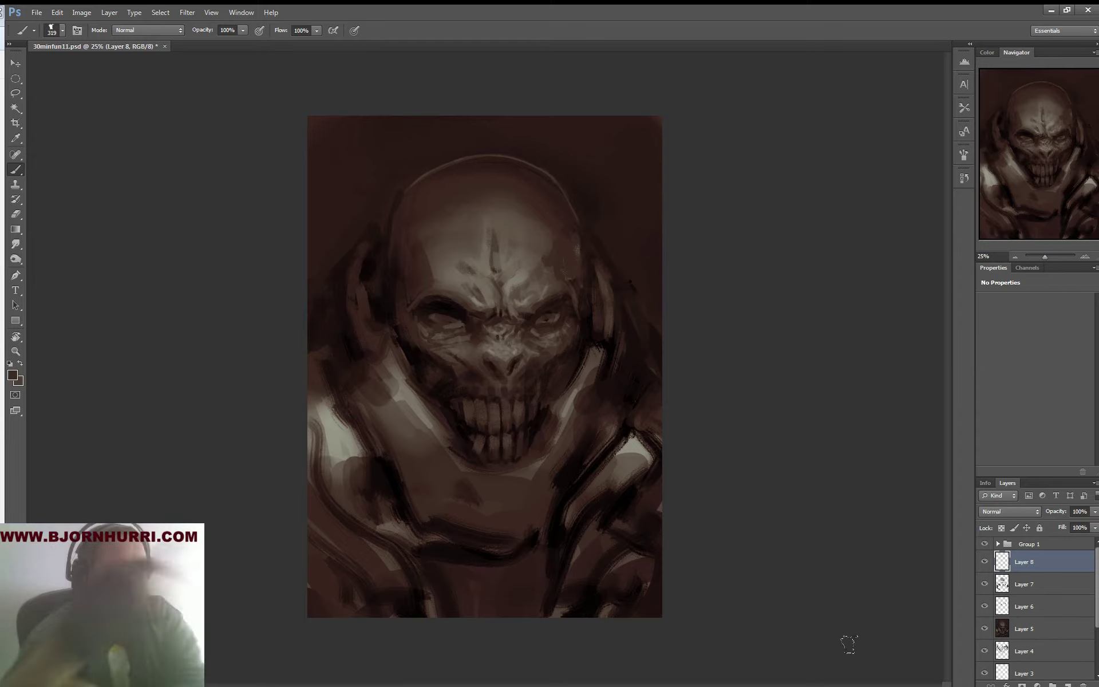
pyautogui.rightClick(527, 412)
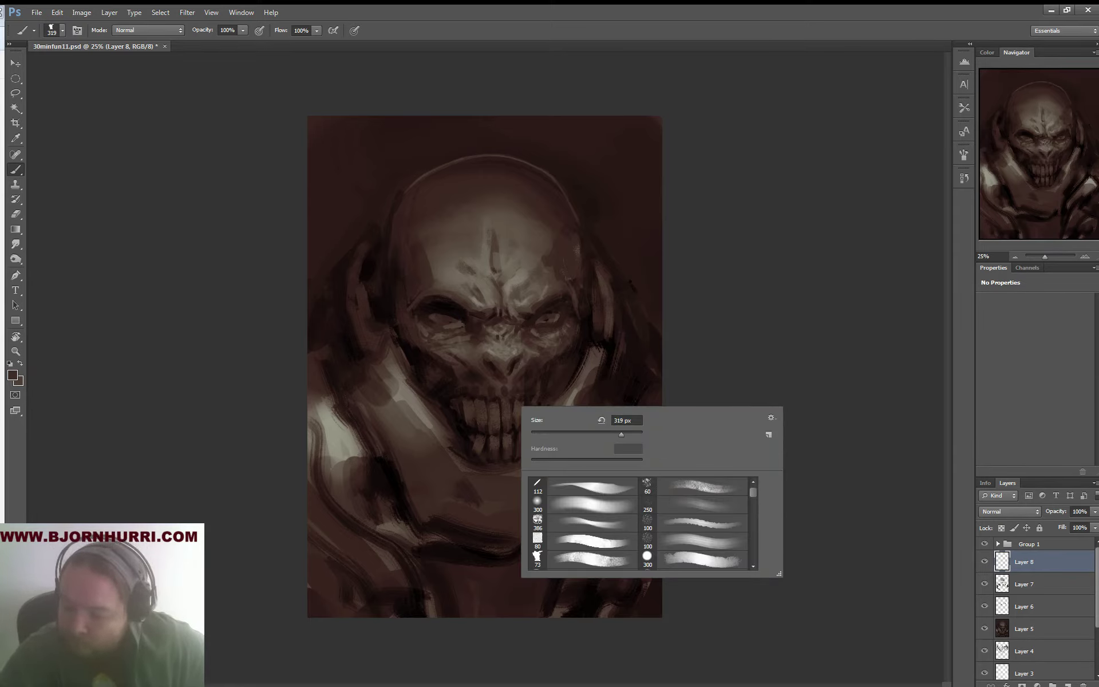
pyautogui.click(583, 541)
pyautogui.click(538, 433)
pyautogui.click(461, 422)
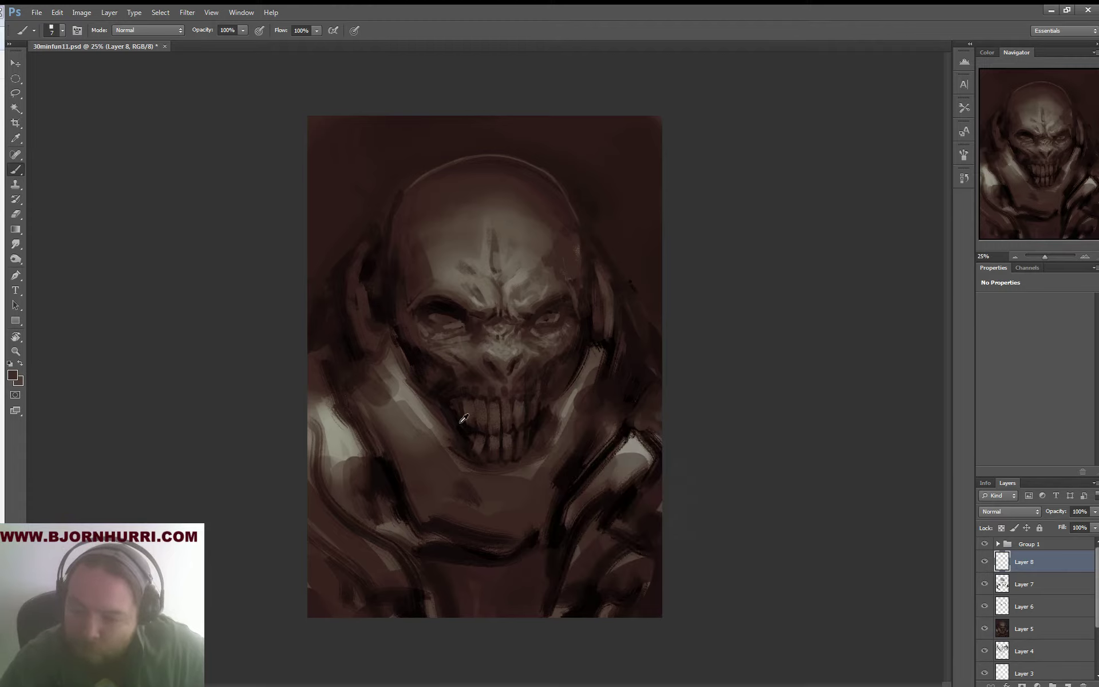
pyautogui.rightClick(477, 434)
pyautogui.write('43')
pyautogui.press('Return')
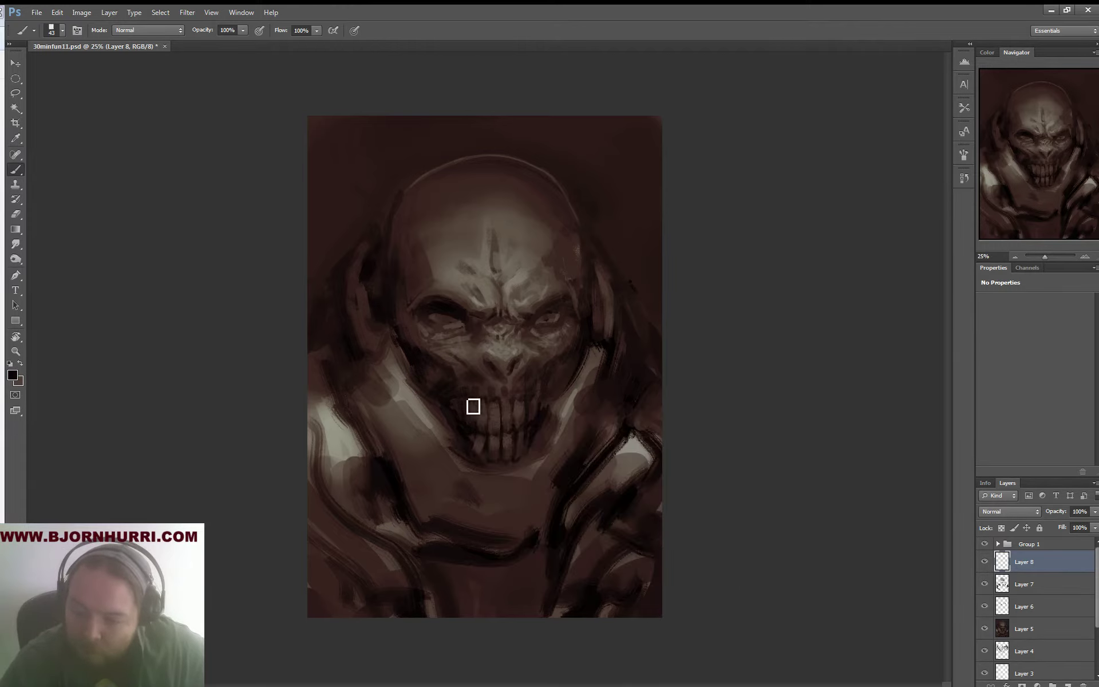
pyautogui.moveTo(485, 405); pyautogui.dragTo(482, 427)
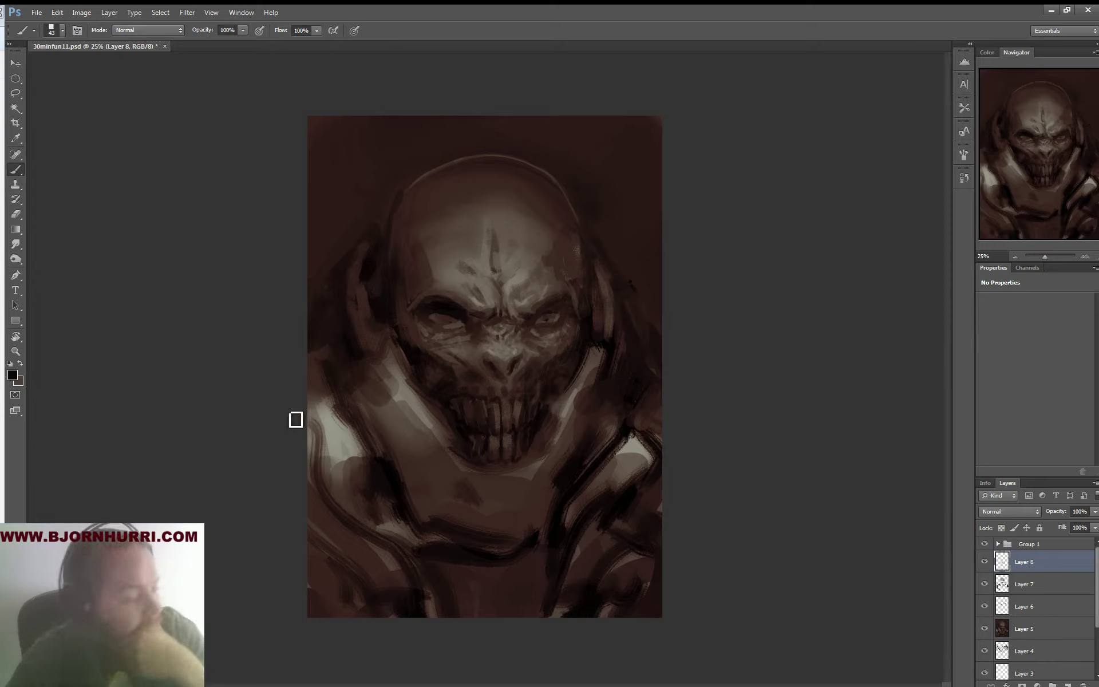
# Rework the shading of the left cheek beside the mouth with tones sampled from the face
pyautogui.keyDown('alt'); pyautogui.click(449, 359); pyautogui.keyUp('alt')
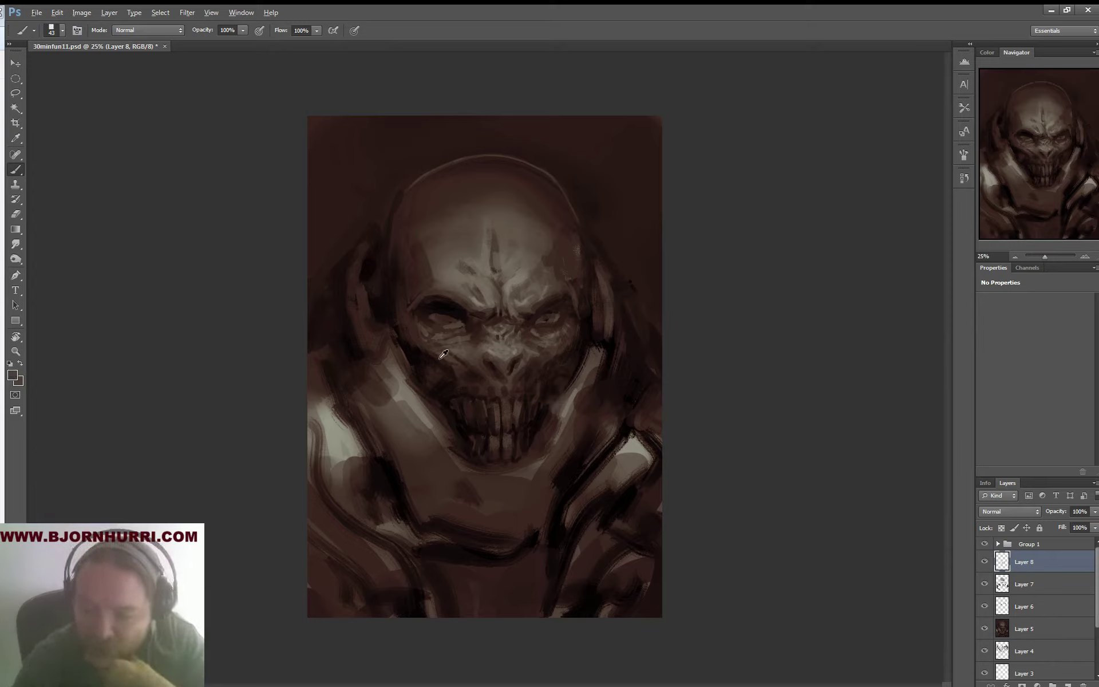
pyautogui.keyDown('alt'); pyautogui.click(440, 358); pyautogui.keyUp('alt')
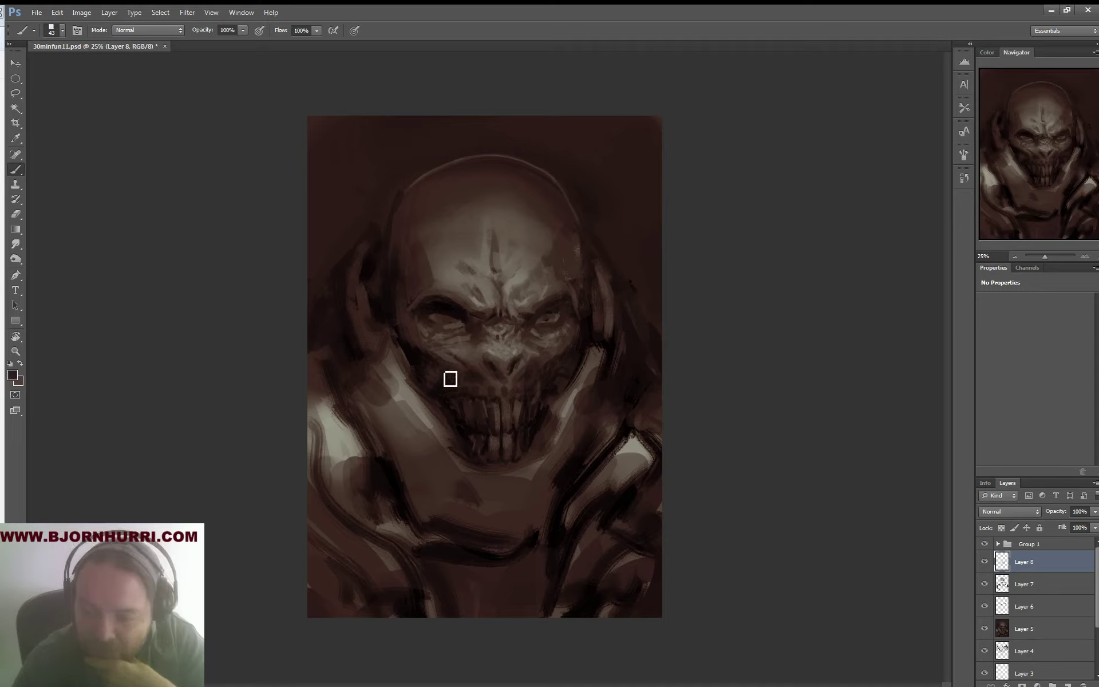
pyautogui.keyDown('alt'); pyautogui.click(450, 381); pyautogui.keyUp('alt')
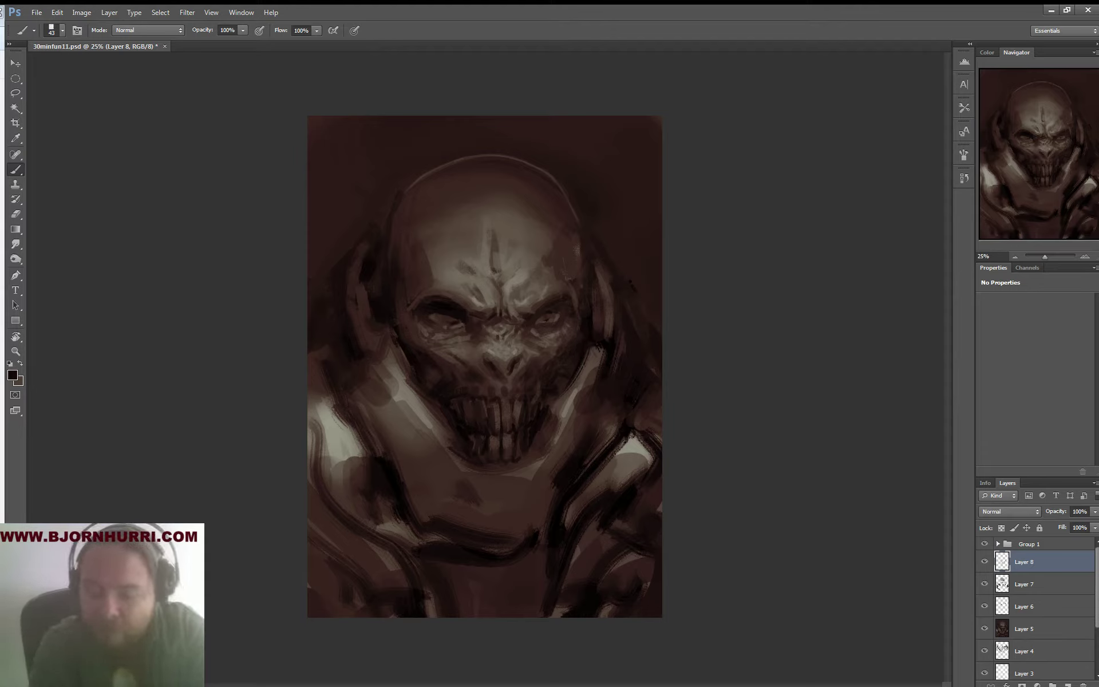
# Refine the left eye socket, lower lid and the brow above it with dark and mid tones sampled nearby
pyautogui.keyDown('alt'); pyautogui.click(438, 332); pyautogui.keyUp('alt')
pyautogui.keyDown('alt'); pyautogui.click(439, 310); pyautogui.keyUp('alt')
pyautogui.moveTo(433, 330); pyautogui.dragTo(450, 333)
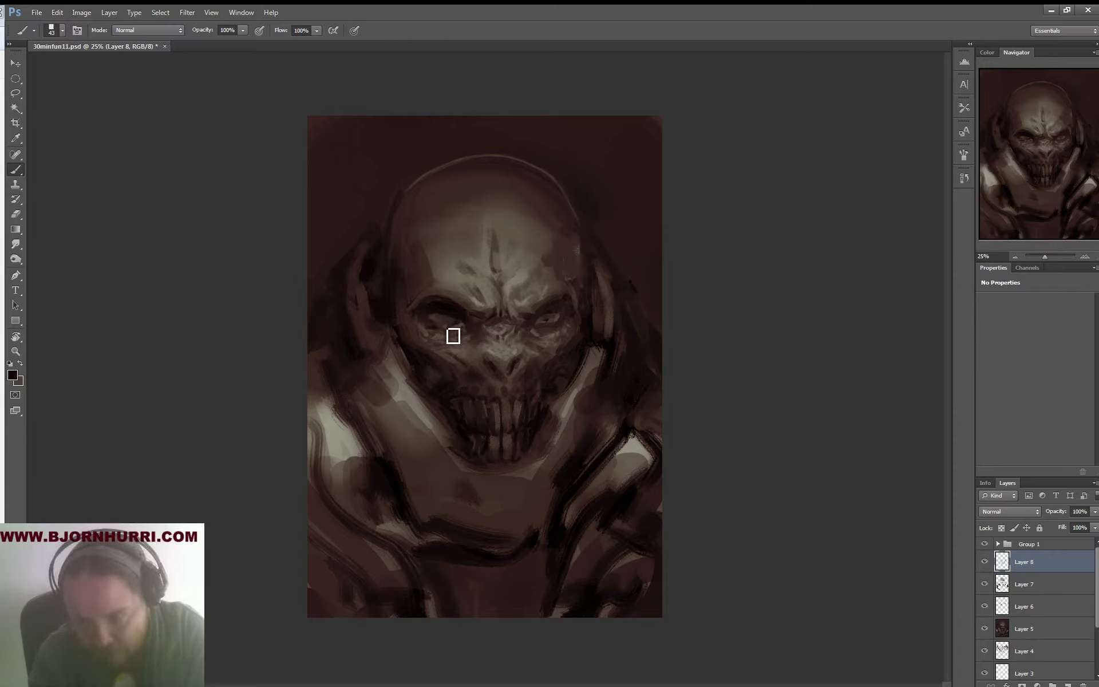
pyautogui.keyDown('alt'); pyautogui.click(432, 324); pyautogui.keyUp('alt')
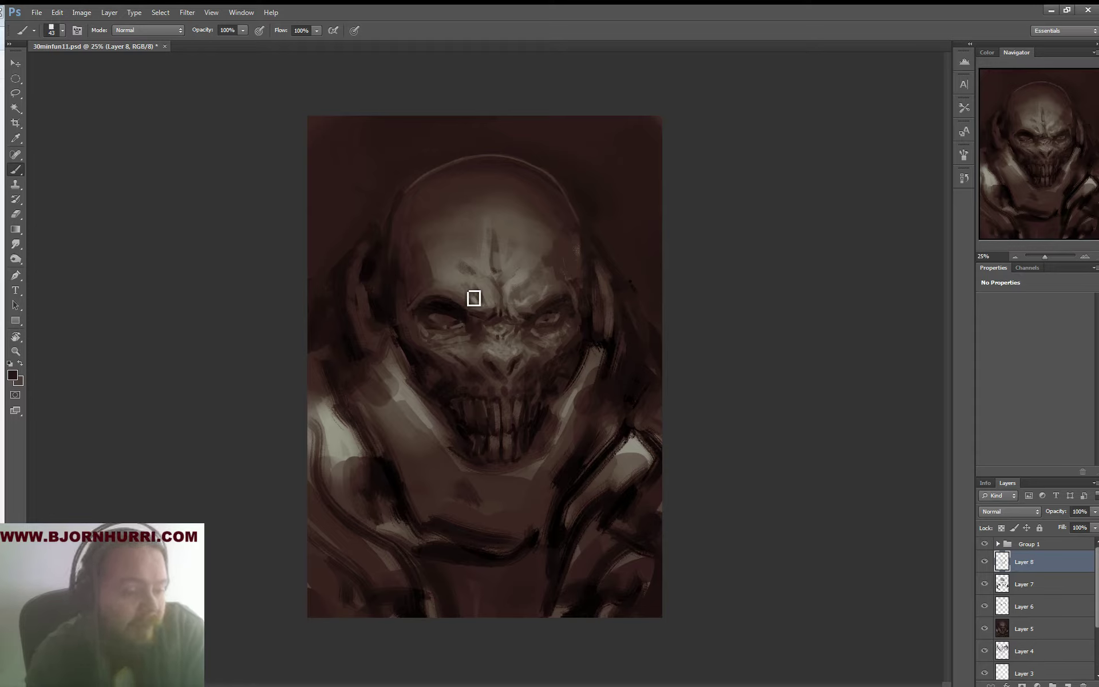
pyautogui.keyDown('alt'); pyautogui.click(444, 333); pyautogui.keyUp('alt')
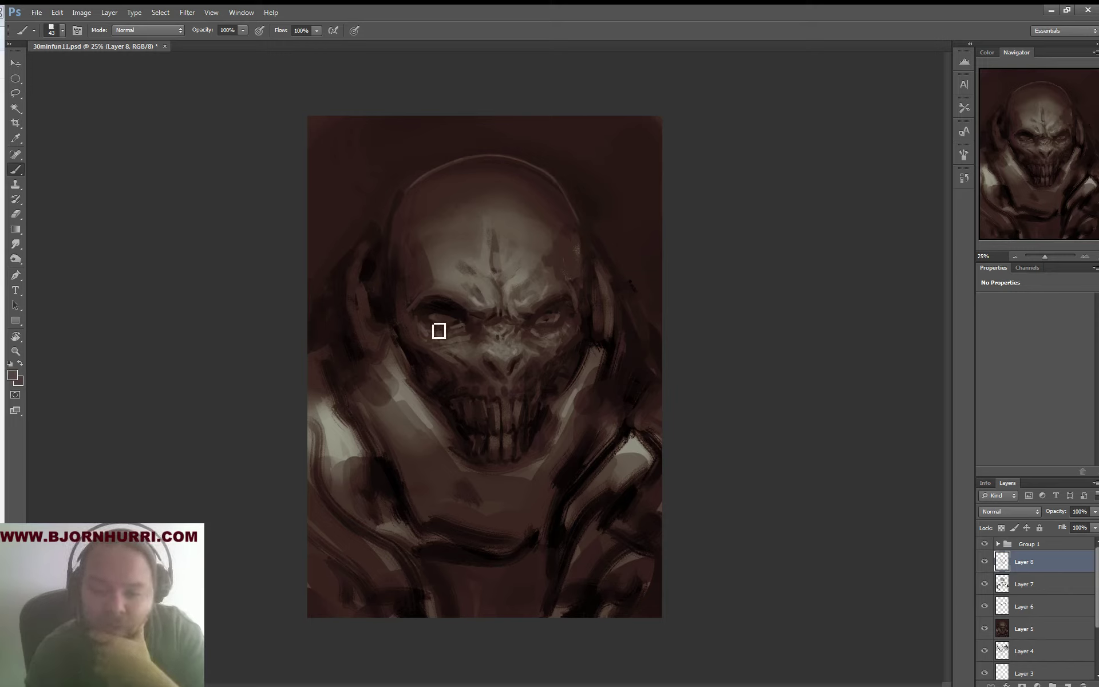
pyautogui.keyDown('alt'); pyautogui.click(444, 333); pyautogui.keyUp('alt')
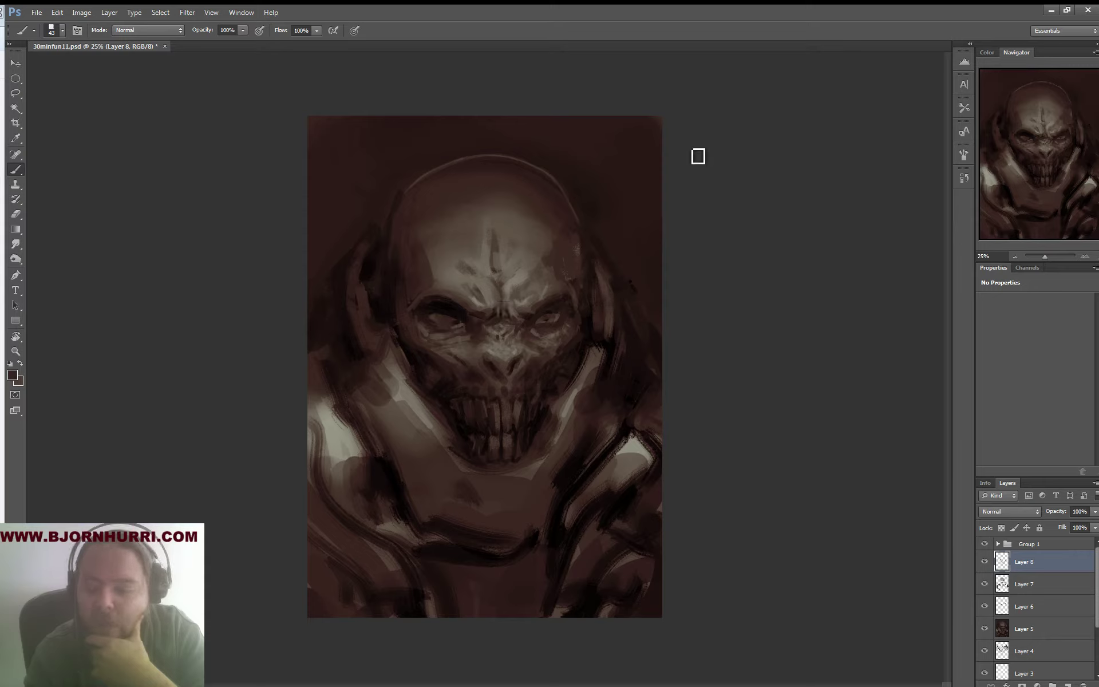
pyautogui.keyDown('alt'); pyautogui.click(426, 288); pyautogui.keyUp('alt')
pyautogui.moveTo(438, 280)
pyautogui.mouseDown()
pyautogui.moveTo(434, 290)
pyautogui.moveTo(436, 264)
pyautogui.mouseUp()
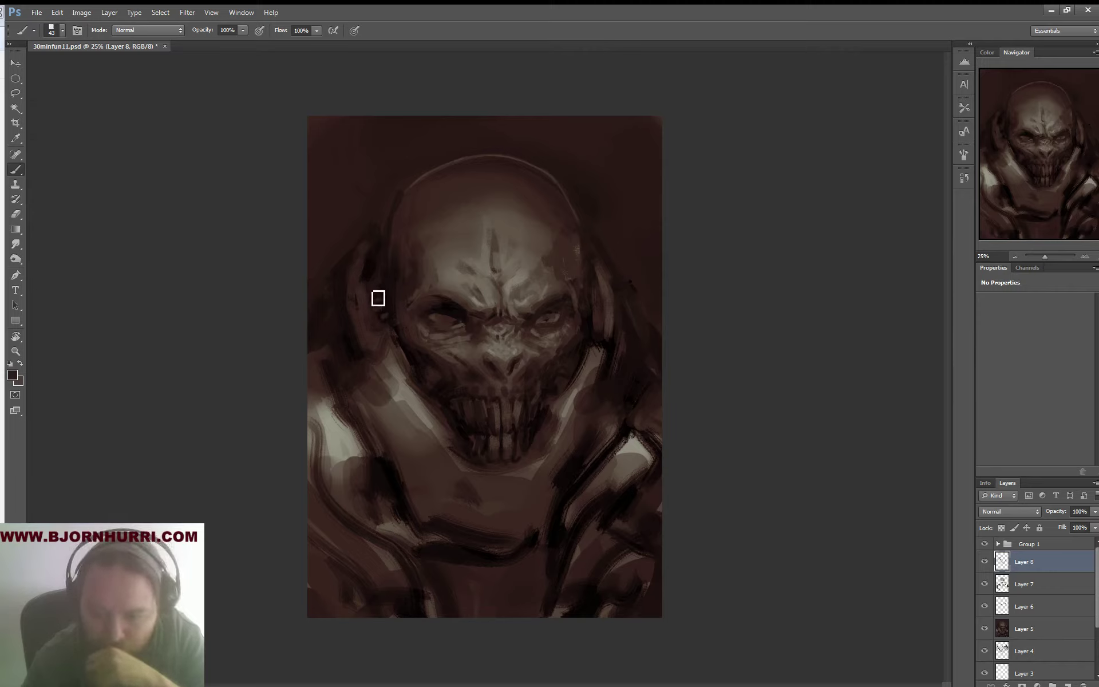
# Paint short ribbed segments between the head and the raised collar on both sides of the skull
pyautogui.moveTo(378, 299); pyautogui.dragTo(386, 259)
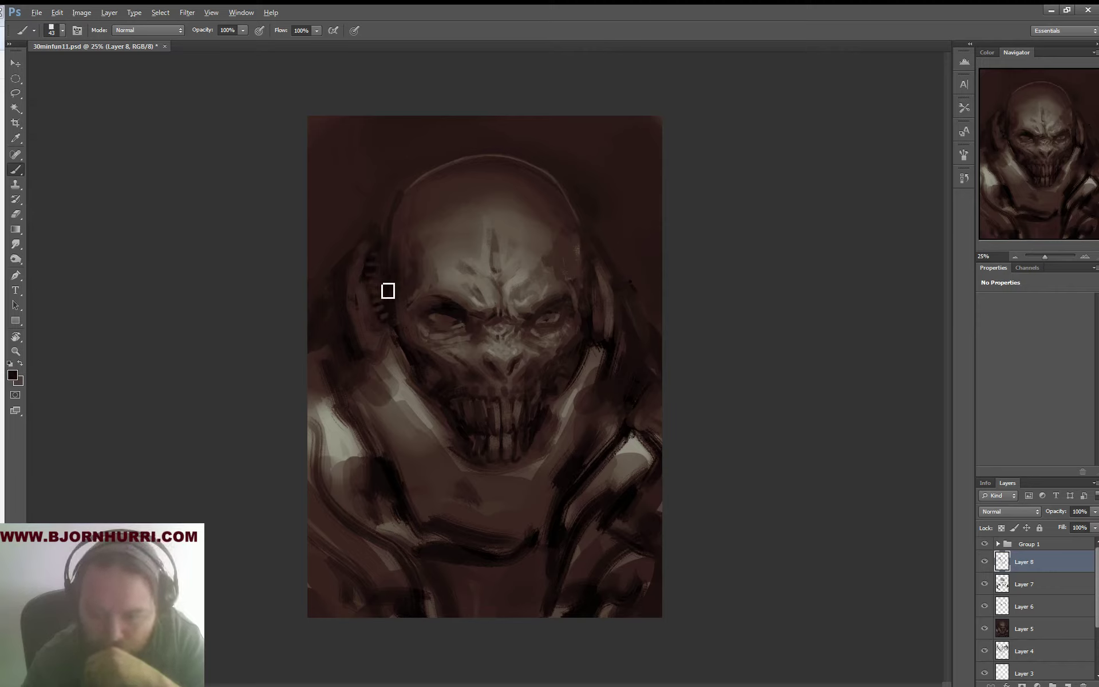
pyautogui.keyDown('alt'); pyautogui.click(617, 335); pyautogui.keyUp('alt')
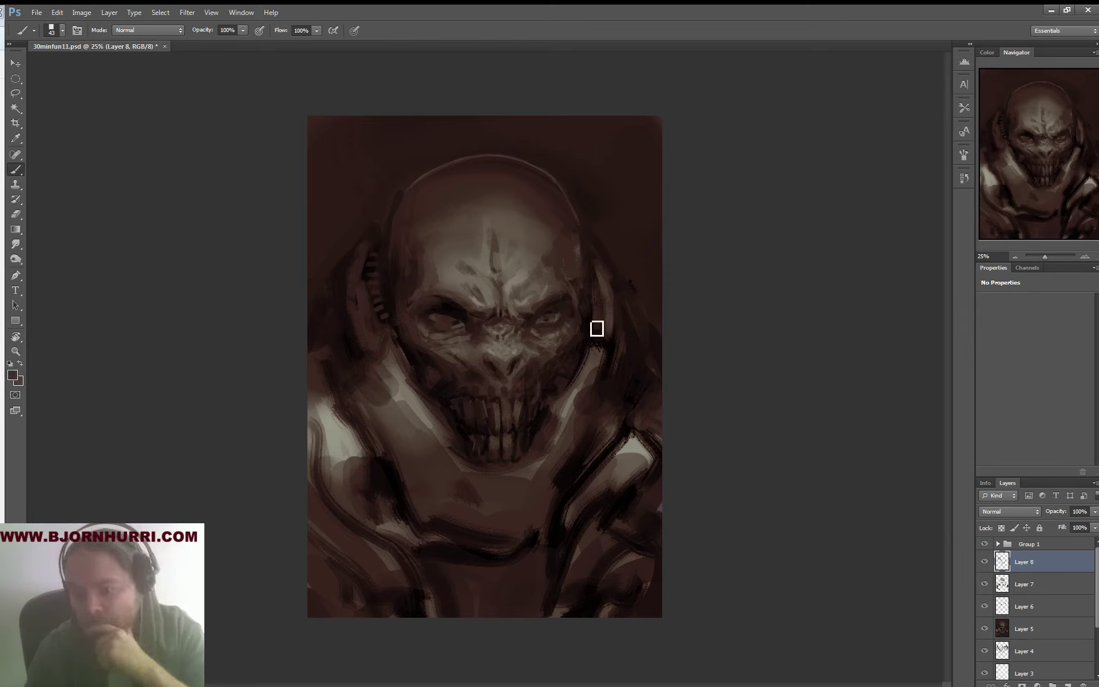
pyautogui.moveTo(596, 327); pyautogui.dragTo(596, 252)
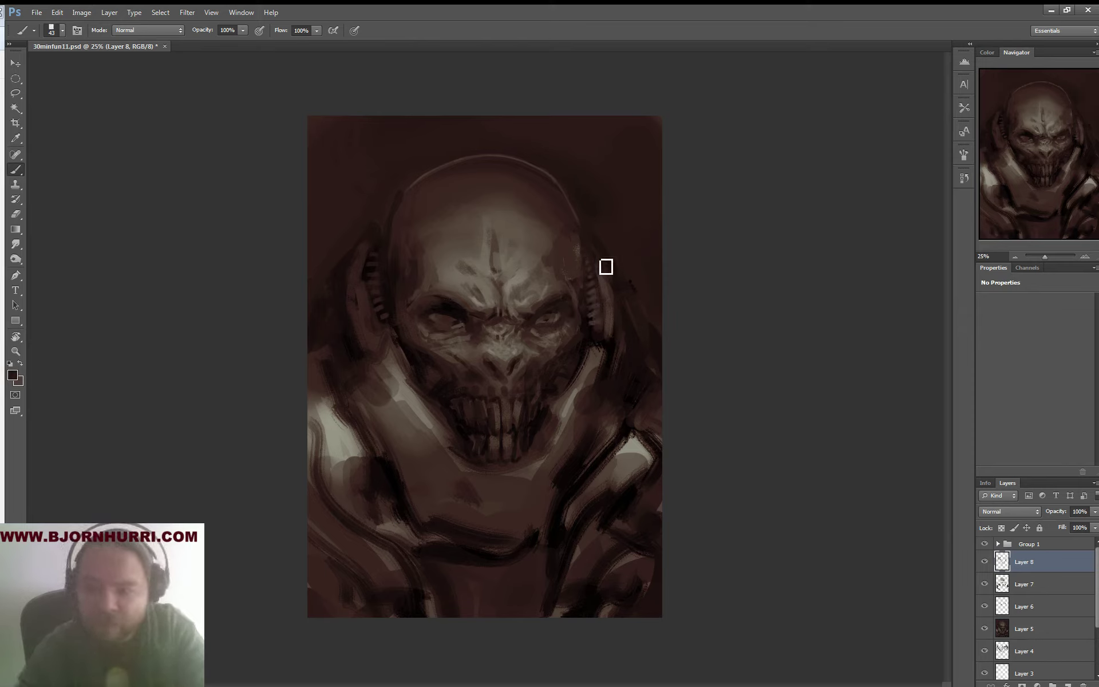
pyautogui.keyDown('alt'); pyautogui.click(618, 335); pyautogui.keyUp('alt')
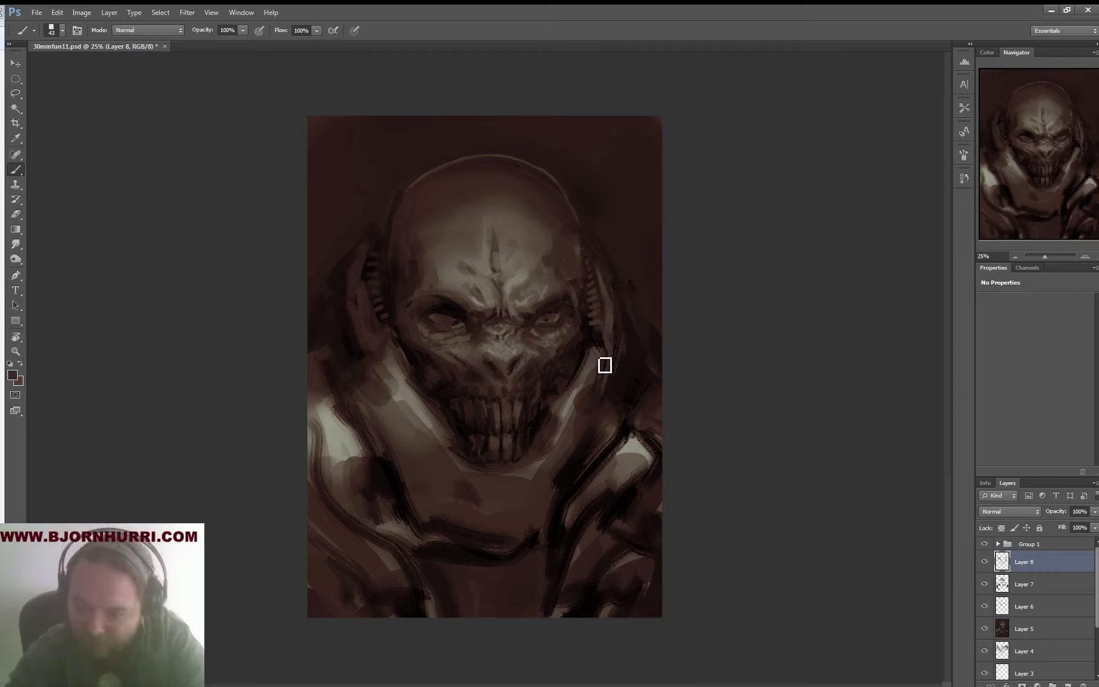
# Sharpen the inner collar edges on both sides of the jaw with sampled dark and light tones
pyautogui.keyDown('alt'); pyautogui.click(606, 363); pyautogui.keyUp('alt')
pyautogui.moveTo(593, 360); pyautogui.dragTo(583, 396)
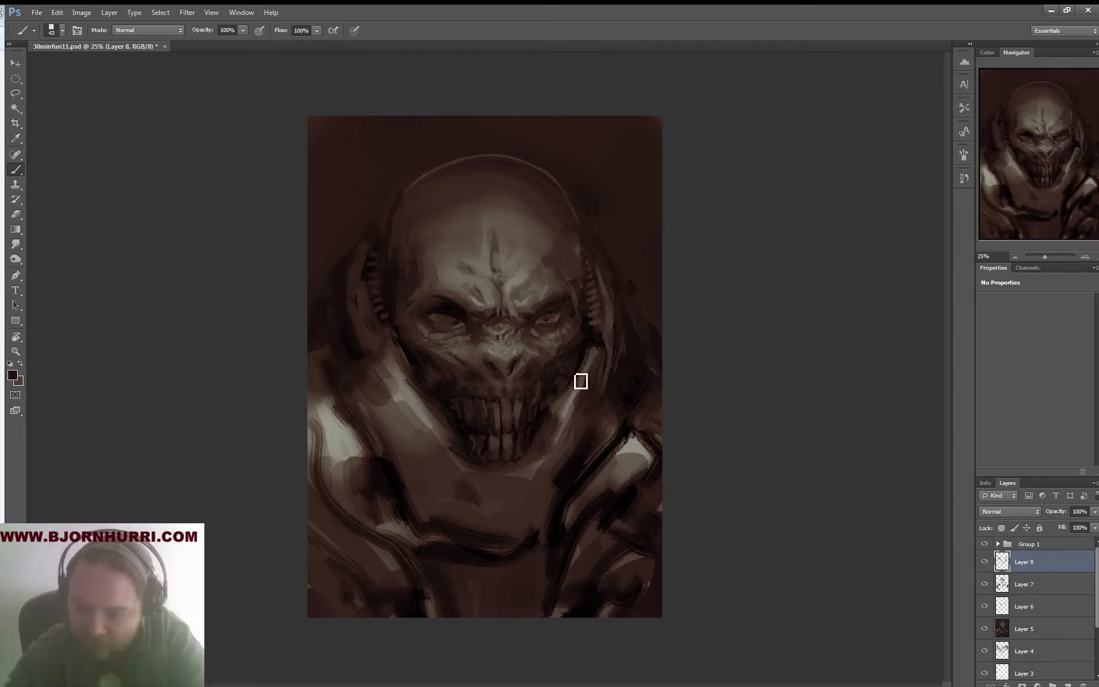
pyautogui.keyDown('alt'); pyautogui.click(560, 404); pyautogui.keyUp('alt')
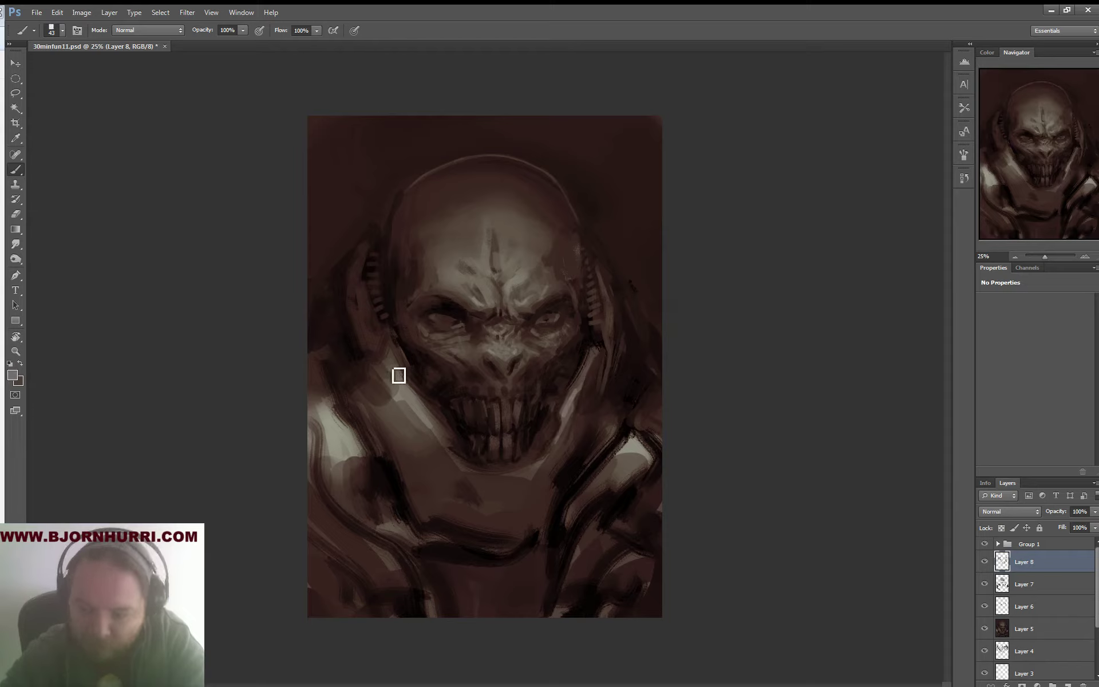
pyautogui.keyDown('alt'); pyautogui.click(449, 429); pyautogui.keyUp('alt')
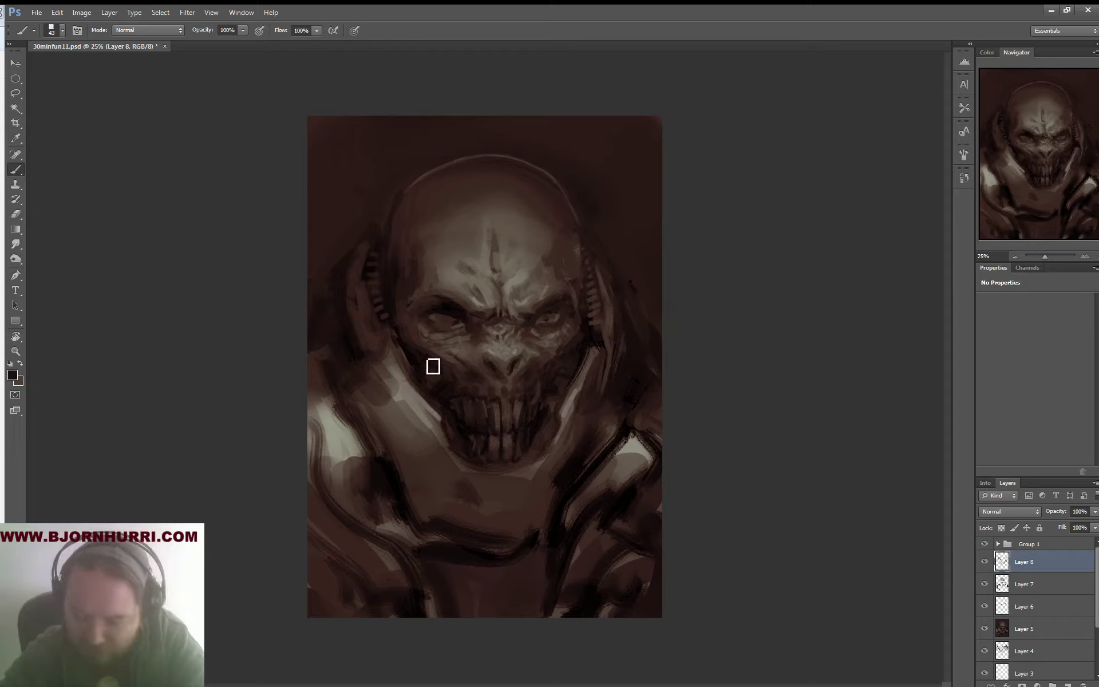
# Enlarge the brush to 87 px and smooth the left upper part of the collar with a sampled brown tone
pyautogui.rightClick(434, 411)
pyautogui.moveTo(469, 439); pyautogui.dragTo(493, 440)
pyautogui.keyDown('alt'); pyautogui.click(387, 382); pyautogui.keyUp('alt')
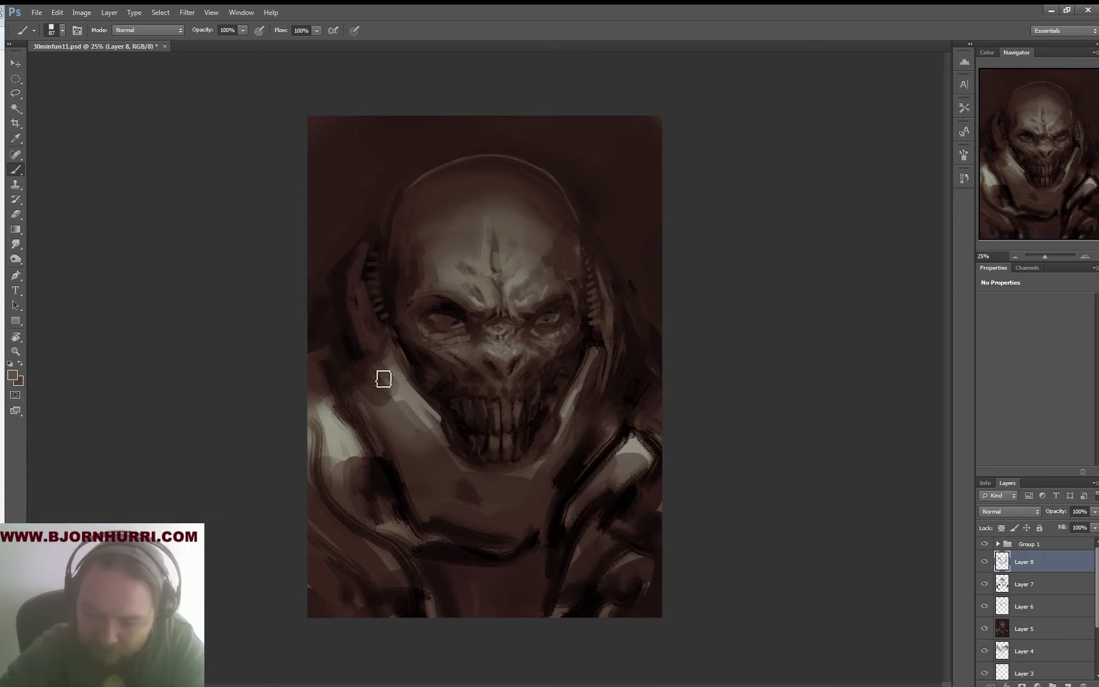
pyautogui.moveTo(383, 380)
pyautogui.mouseDown()
pyautogui.moveTo(426, 418)
pyautogui.moveTo(405, 423)
pyautogui.moveTo(379, 392)
pyautogui.mouseUp()
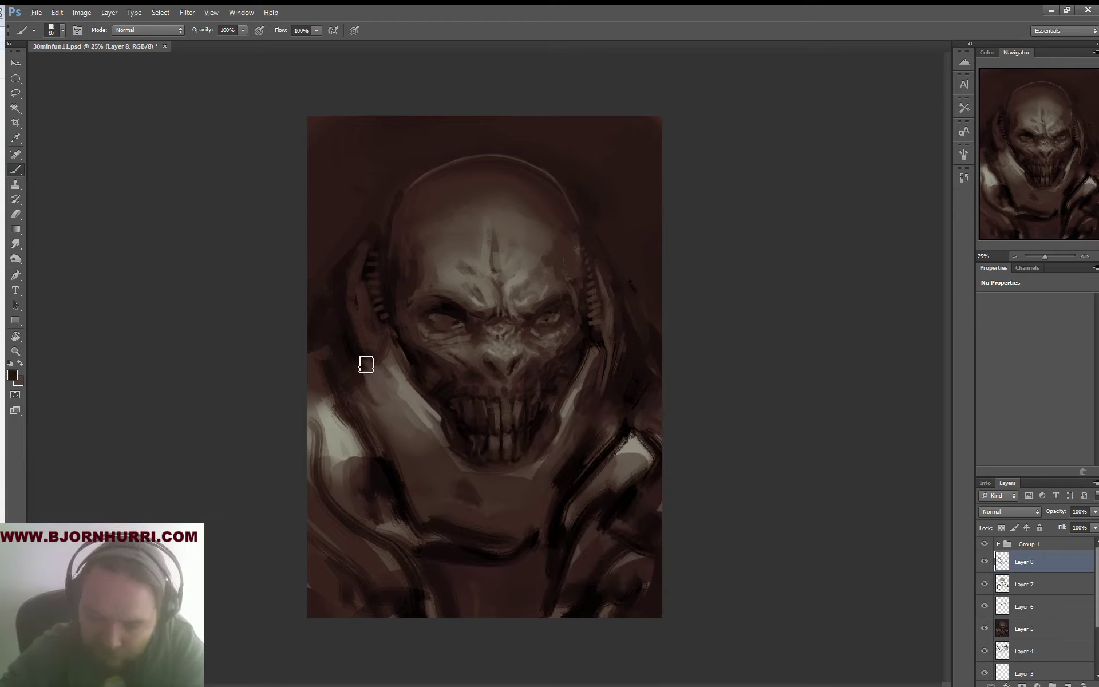
# Set the brush to 170 px, blend the collar into broad planes and paint a rounded form on its front below the chin
pyautogui.rightClick(397, 391)
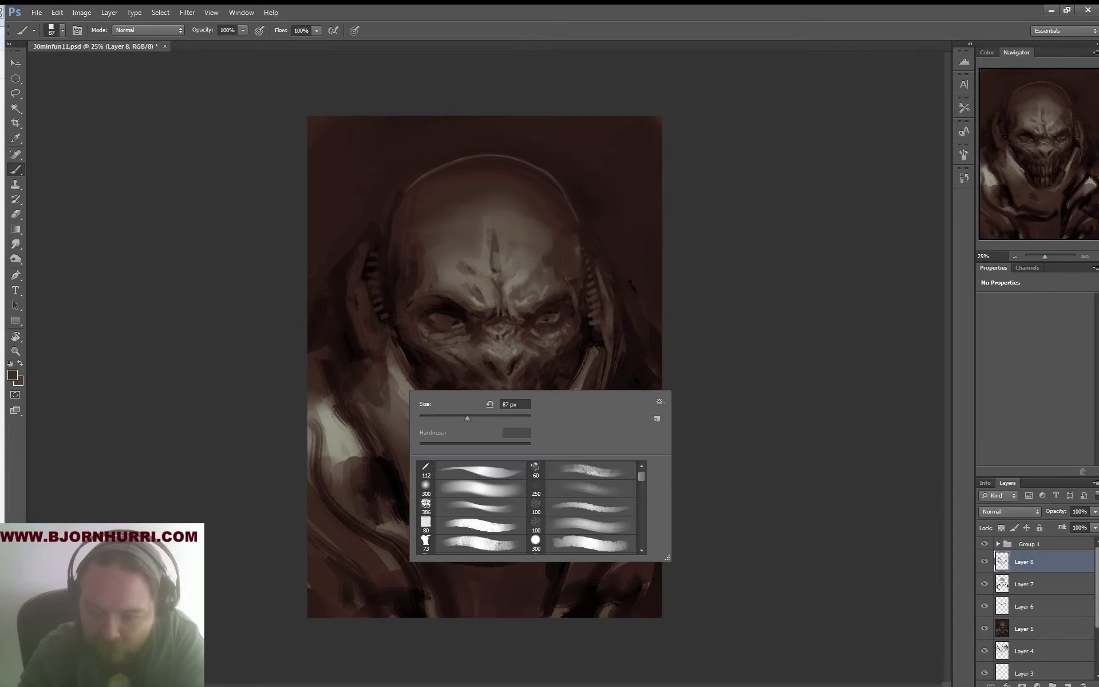
pyautogui.moveTo(467, 417); pyautogui.dragTo(496, 417)
pyautogui.moveTo(400, 373)
pyautogui.mouseDown()
pyautogui.moveTo(390, 366)
pyautogui.moveTo(407, 397)
pyautogui.mouseUp()
pyautogui.moveTo(382, 355); pyautogui.dragTo(418, 431)
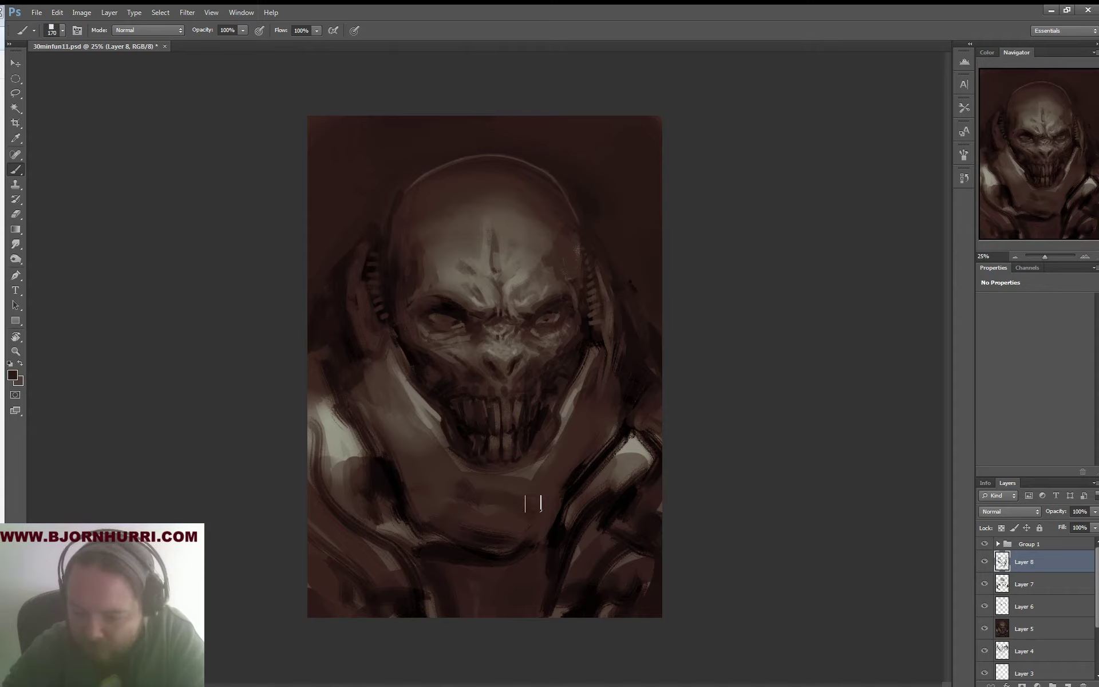
pyautogui.keyDown('alt'); pyautogui.click(482, 548); pyautogui.keyUp('alt')
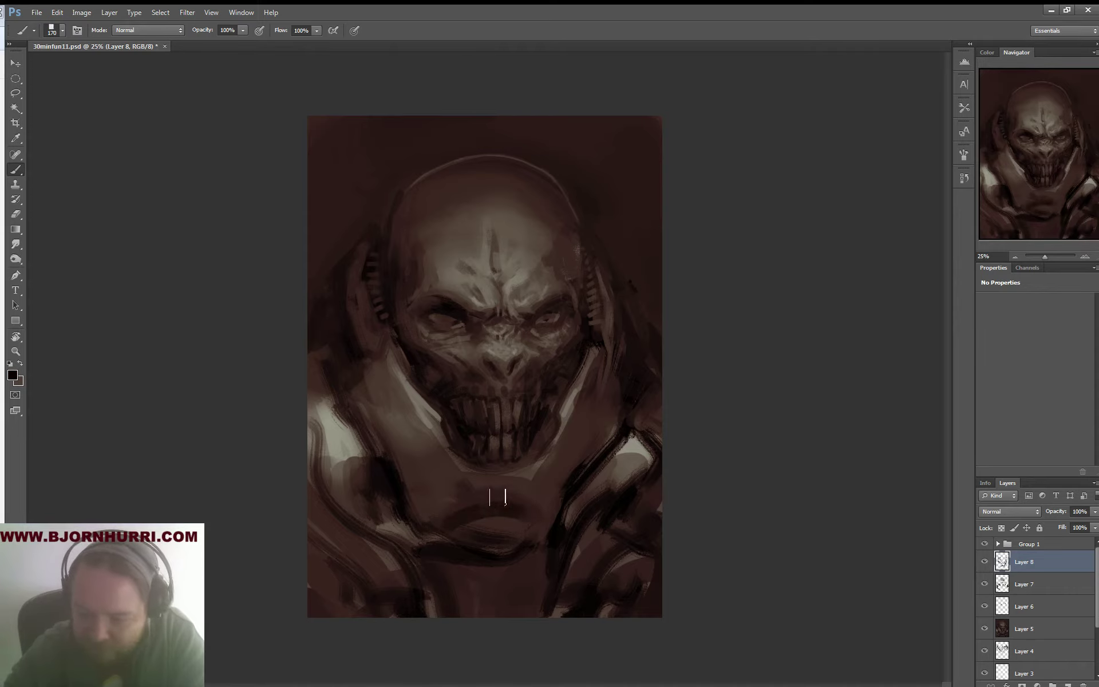
pyautogui.keyDown('alt'); pyautogui.click(506, 532); pyautogui.keyUp('alt')
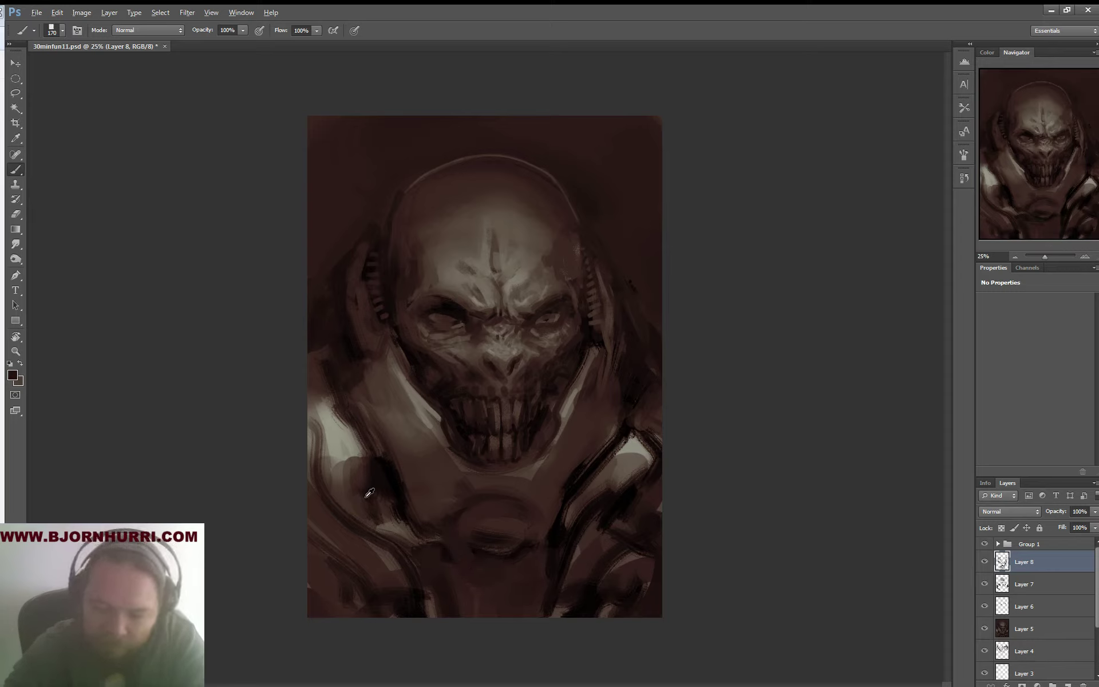
# Repaint the chest straps and the right shoulder armour with broad strokes of sampled brown tones at 170 px
pyautogui.moveTo(346, 475)
pyautogui.mouseDown()
pyautogui.moveTo(352, 502)
pyautogui.moveTo(440, 594)
pyautogui.mouseUp()
pyautogui.keyDown('alt'); pyautogui.click(336, 489); pyautogui.keyUp('alt')
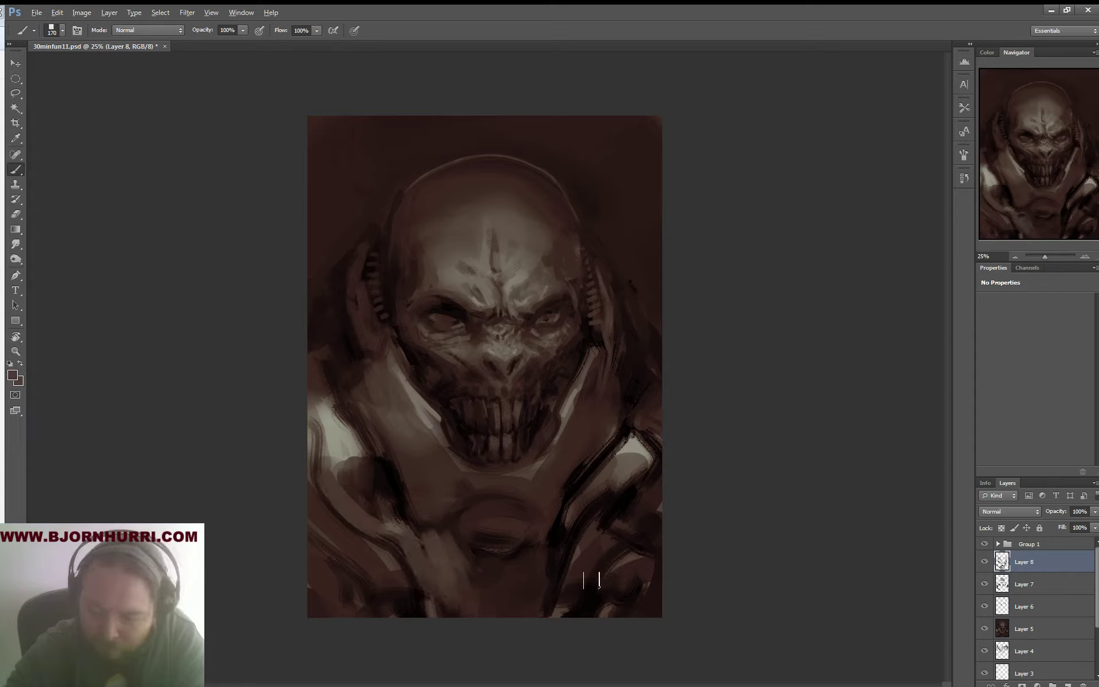
pyautogui.moveTo(558, 531); pyautogui.dragTo(552, 602)
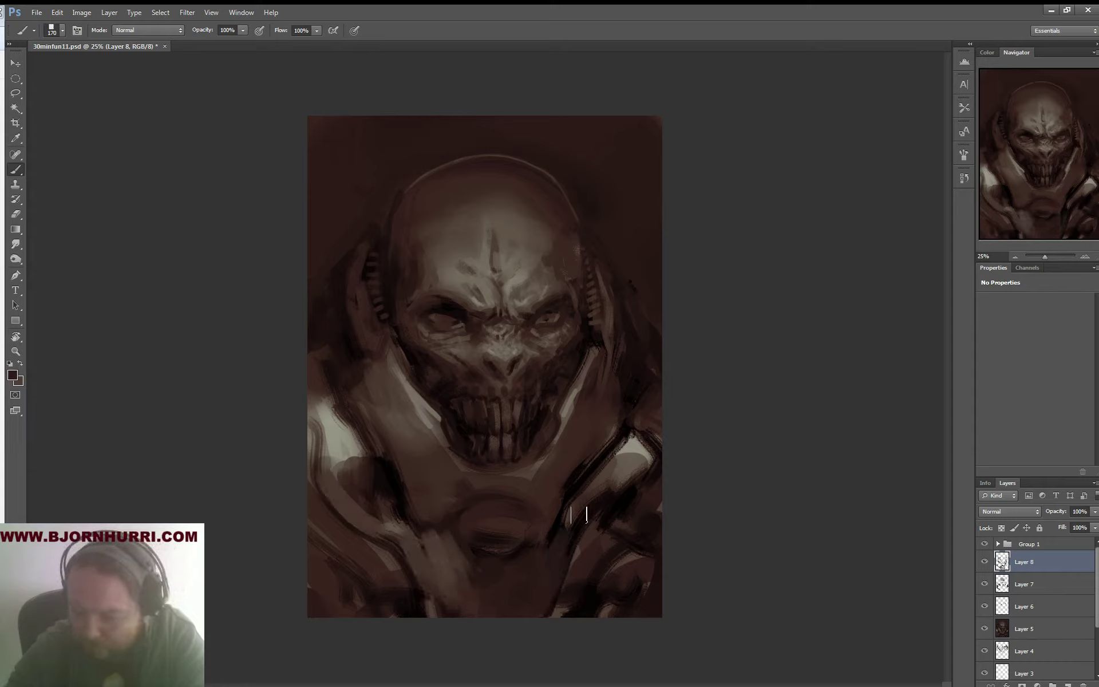
pyautogui.moveTo(619, 489)
pyautogui.mouseDown()
pyautogui.moveTo(678, 388)
pyautogui.moveTo(650, 481)
pyautogui.mouseUp()
pyautogui.keyDown('alt'); pyautogui.click(643, 401); pyautogui.keyUp('alt')
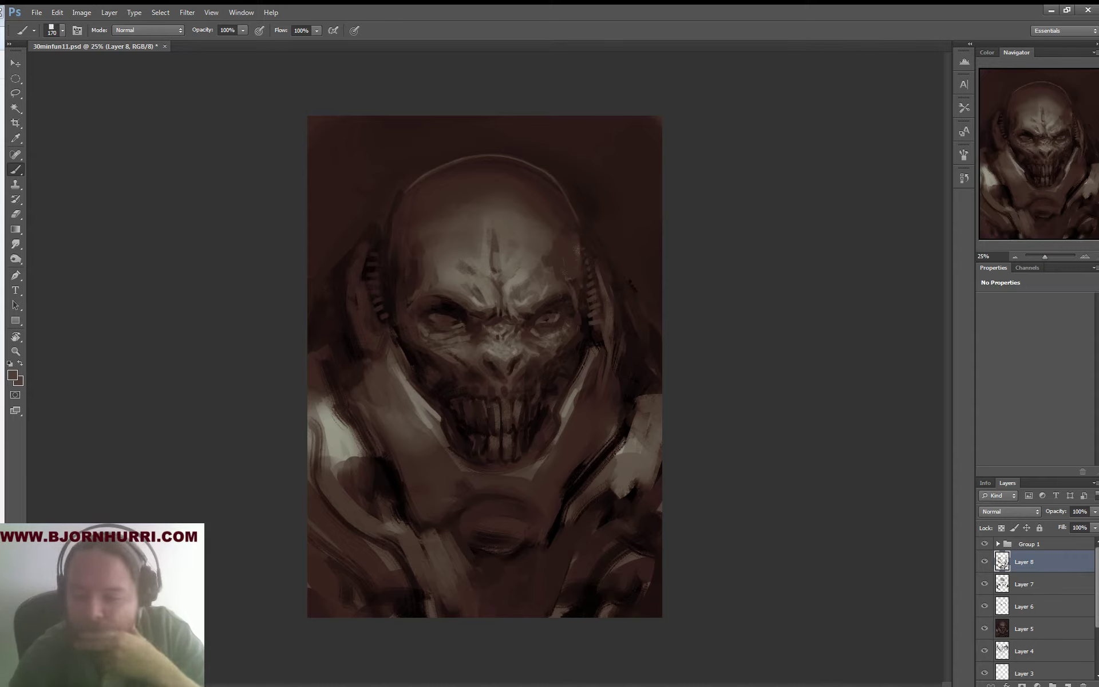
# Reduce the brush to 32 px, repaint the teeth as thin pointed fangs and highlight the collar rim beneath the jaw
pyautogui.rightClick(519, 393)
pyautogui.click(559, 422)
pyautogui.keyDown('alt'); pyautogui.click(476, 355); pyautogui.keyUp('alt')
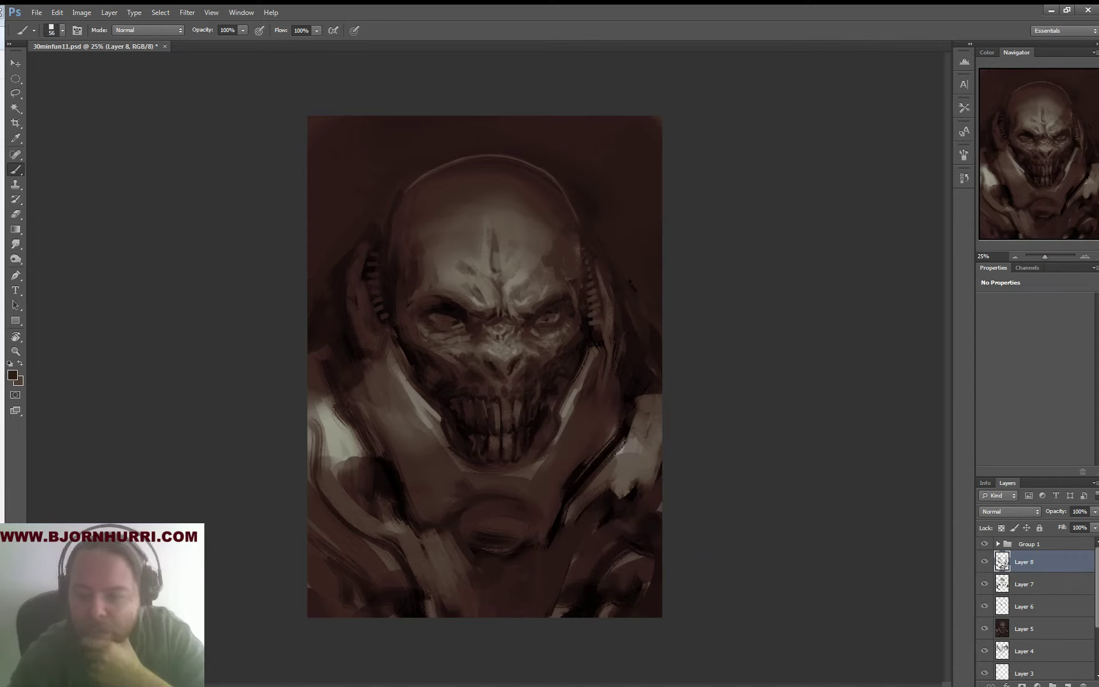
pyautogui.rightClick(535, 389)
pyautogui.write('32')
pyautogui.press('Return')
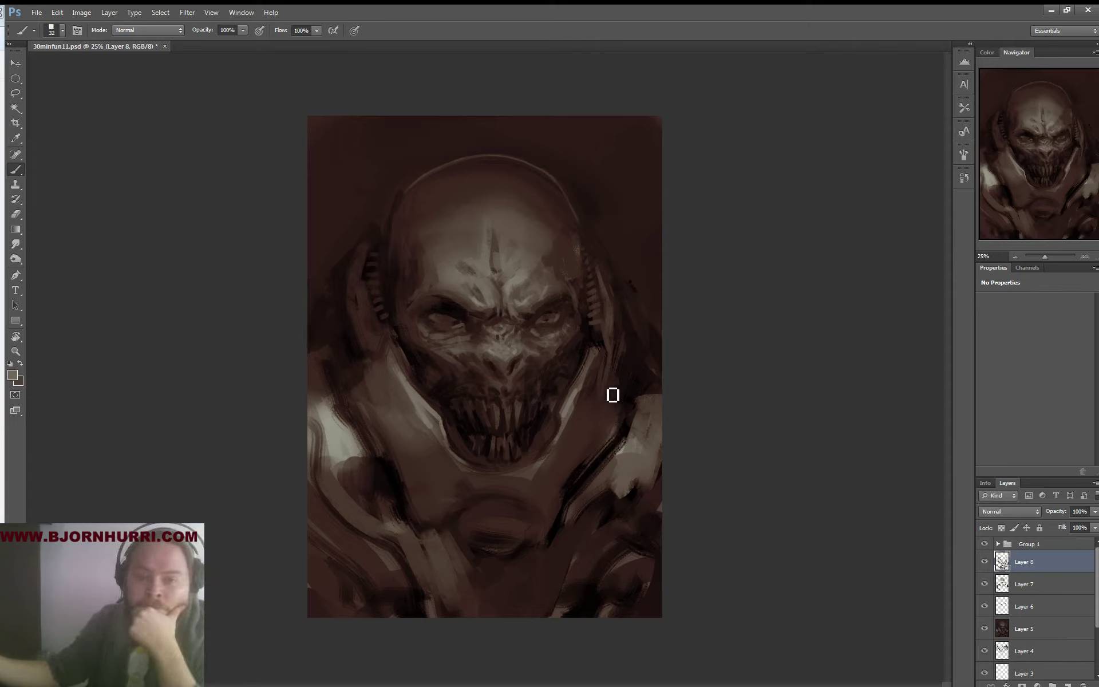
pyautogui.moveTo(552, 462)
pyautogui.mouseDown()
pyautogui.moveTo(503, 480)
pyautogui.moveTo(482, 470)
pyautogui.mouseUp()
pyautogui.keyDown('alt'); pyautogui.click(544, 445); pyautogui.keyUp('alt')
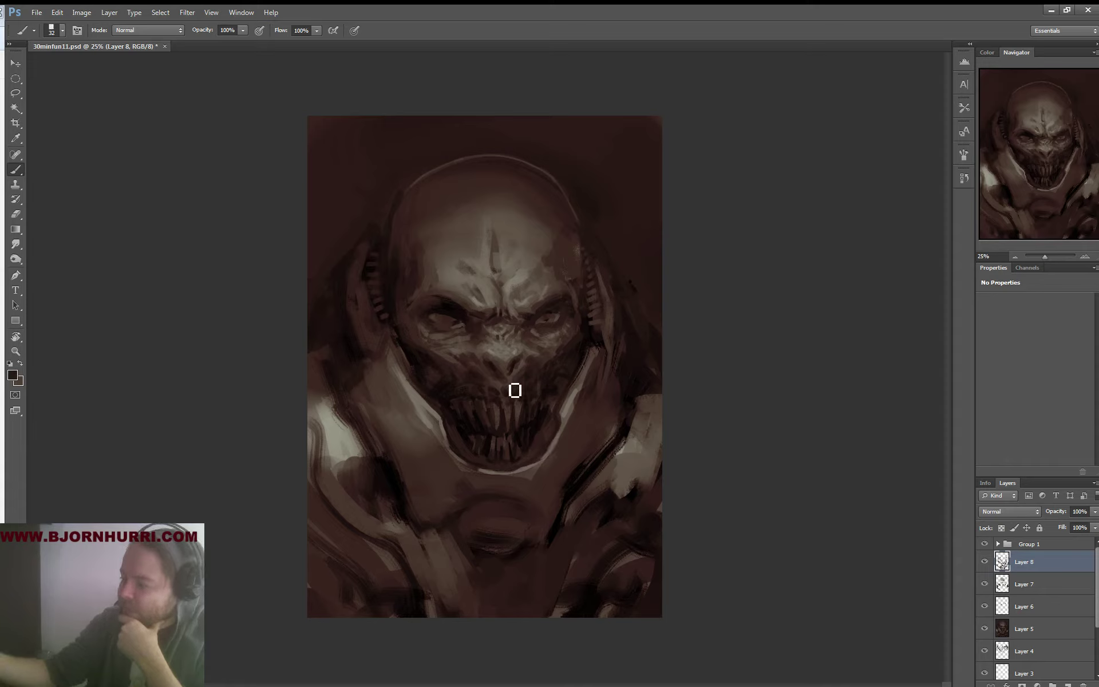
# Refine the collar rim around the jaw with thin 32 px strokes in sampled light and dark brown tones
pyautogui.keyDown('alt'); pyautogui.click(458, 430); pyautogui.keyUp('alt')
pyautogui.moveTo(474, 457)
pyautogui.mouseDown()
pyautogui.moveTo(515, 470)
pyautogui.moveTo(557, 436)
pyautogui.mouseUp()
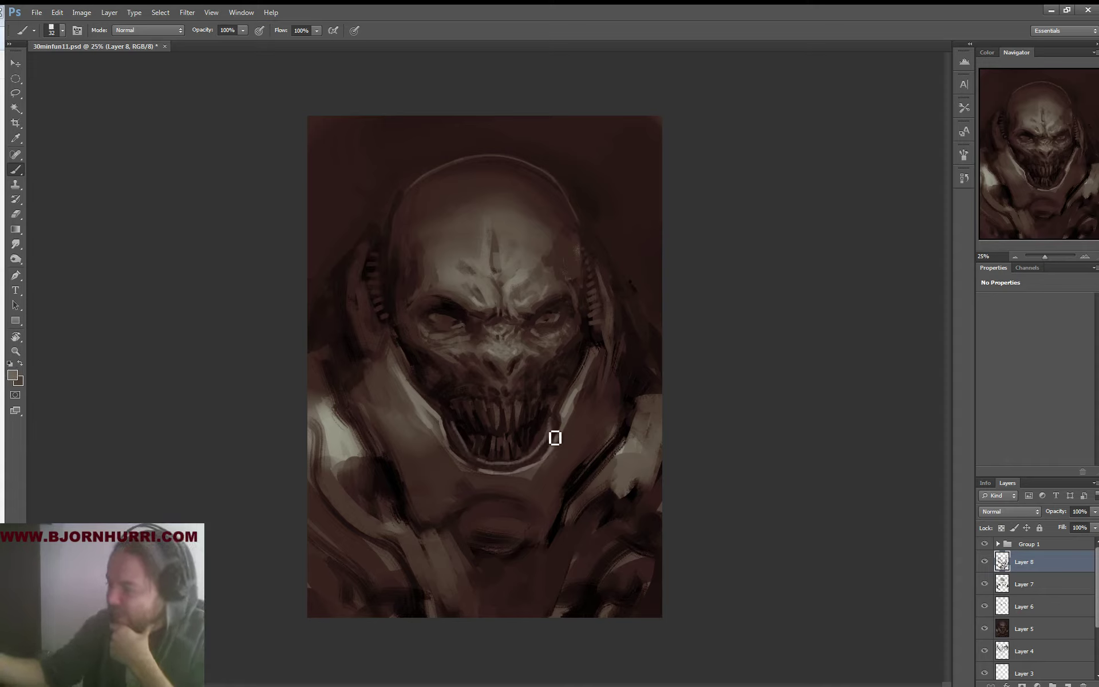
pyautogui.keyDown('alt'); pyautogui.click(559, 430); pyautogui.keyUp('alt')
pyautogui.keyDown('alt'); pyautogui.click(556, 429); pyautogui.keyUp('alt')
pyautogui.moveTo(555, 439); pyautogui.dragTo(545, 460)
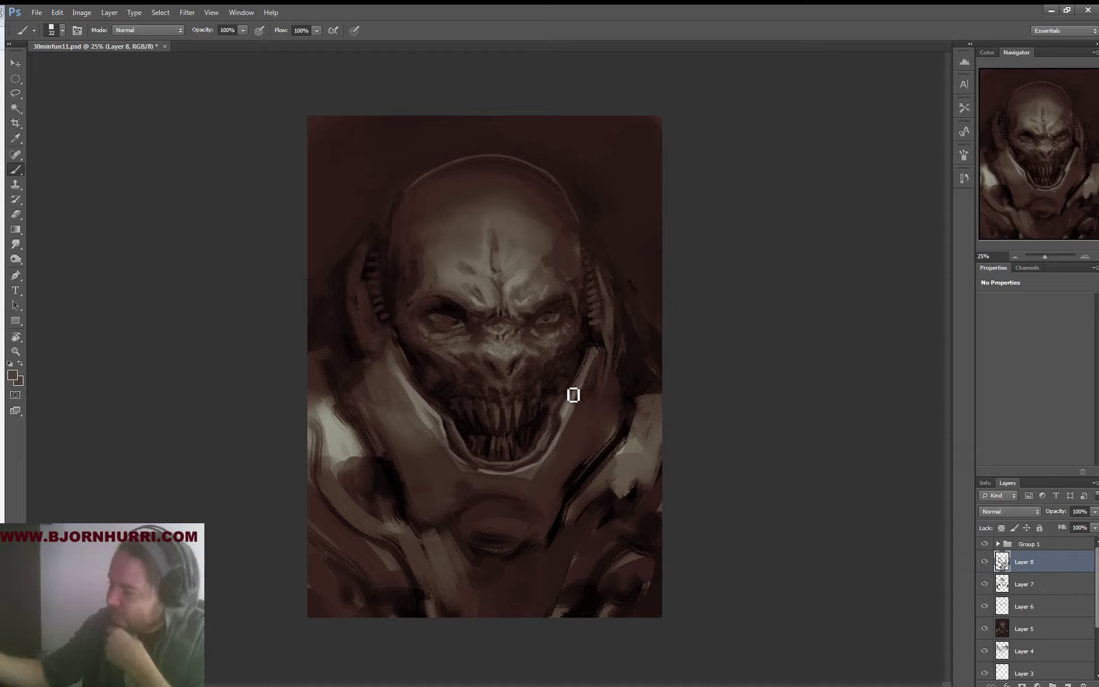
pyautogui.keyDown('alt'); pyautogui.click(582, 375); pyautogui.keyUp('alt')
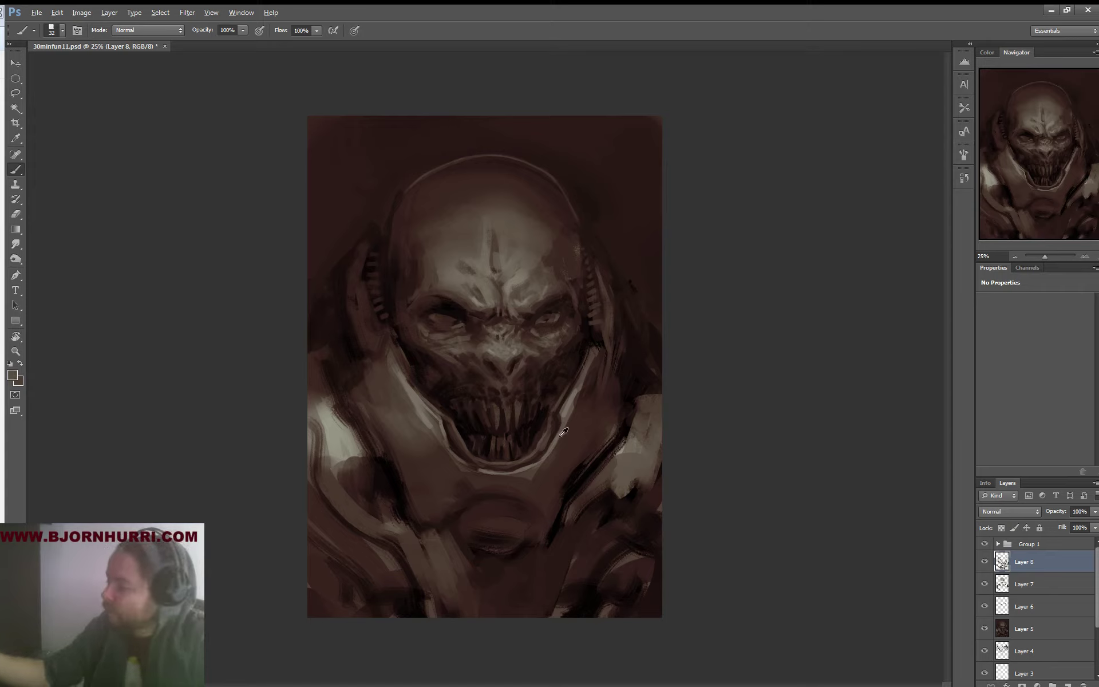
pyautogui.keyDown('alt'); pyautogui.click(538, 458); pyautogui.keyUp('alt')
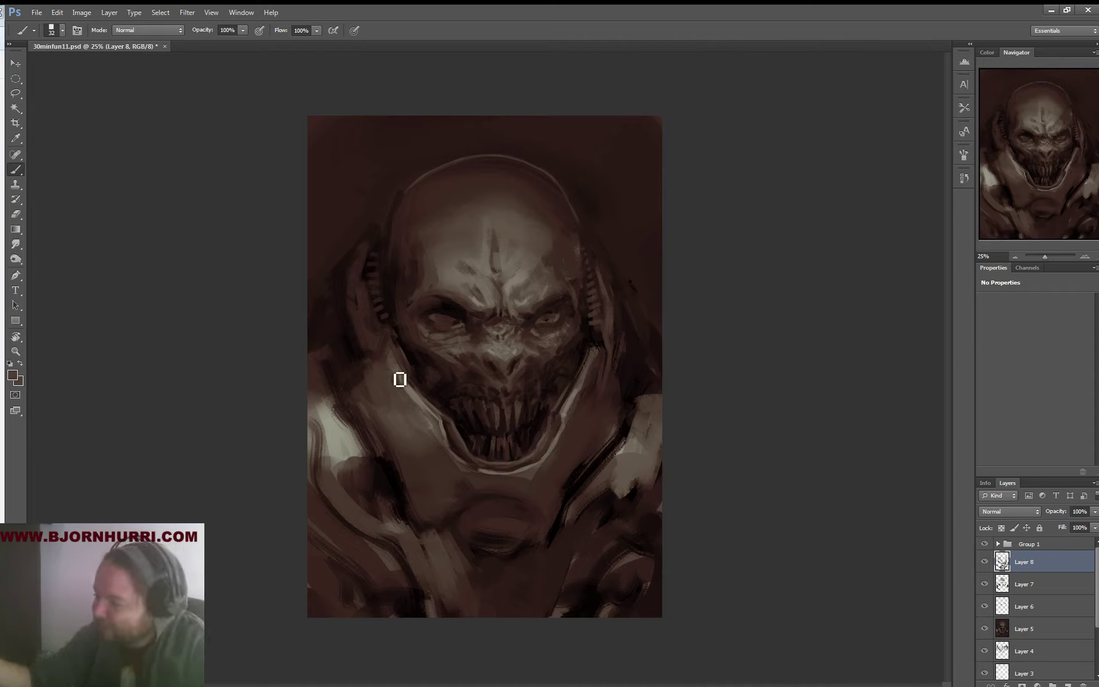
# Enlarge the brush to 77 px and paint a small block-like plate on the upper left collar below the ribbed detail
pyautogui.rightClick(396, 362)
pyautogui.click(449, 390)
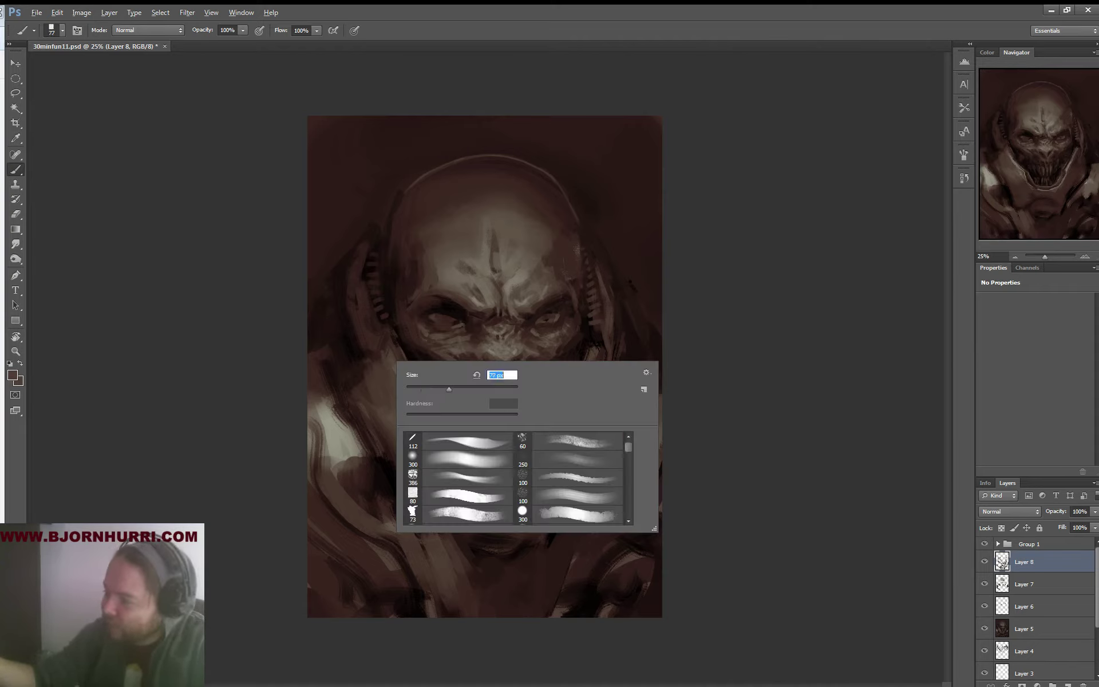
pyautogui.press('Return')
pyautogui.keyDown('alt'); pyautogui.click(382, 346); pyautogui.keyUp('alt')
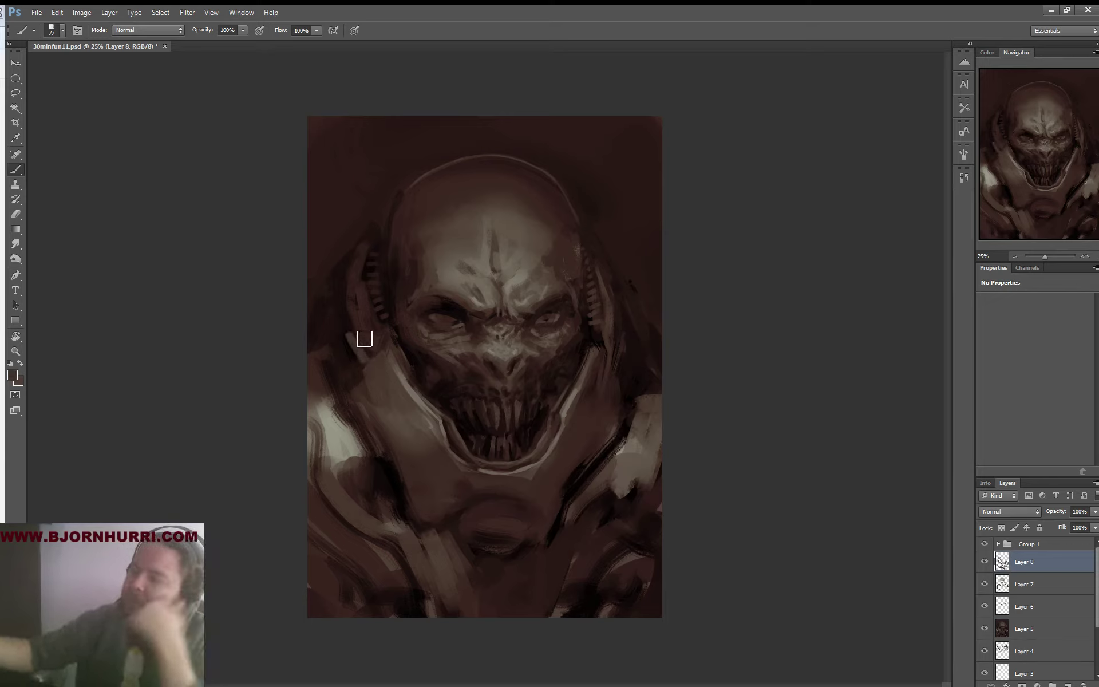
pyautogui.moveTo(348, 339); pyautogui.dragTo(359, 356)
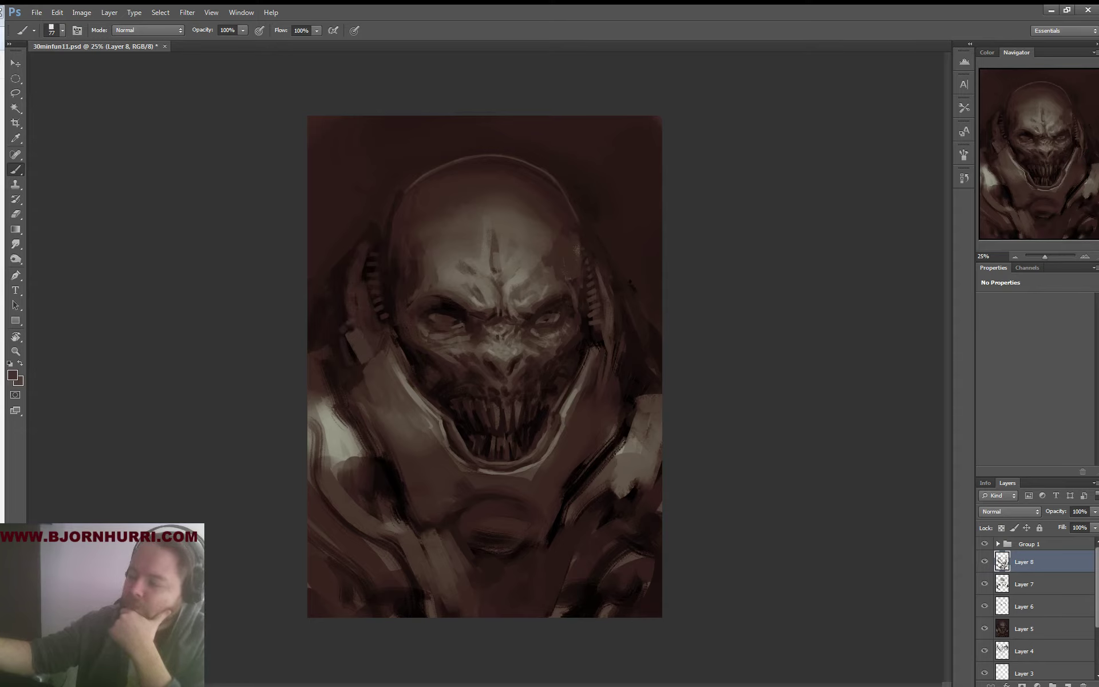
pyautogui.moveTo(368, 304); pyautogui.dragTo(383, 345)
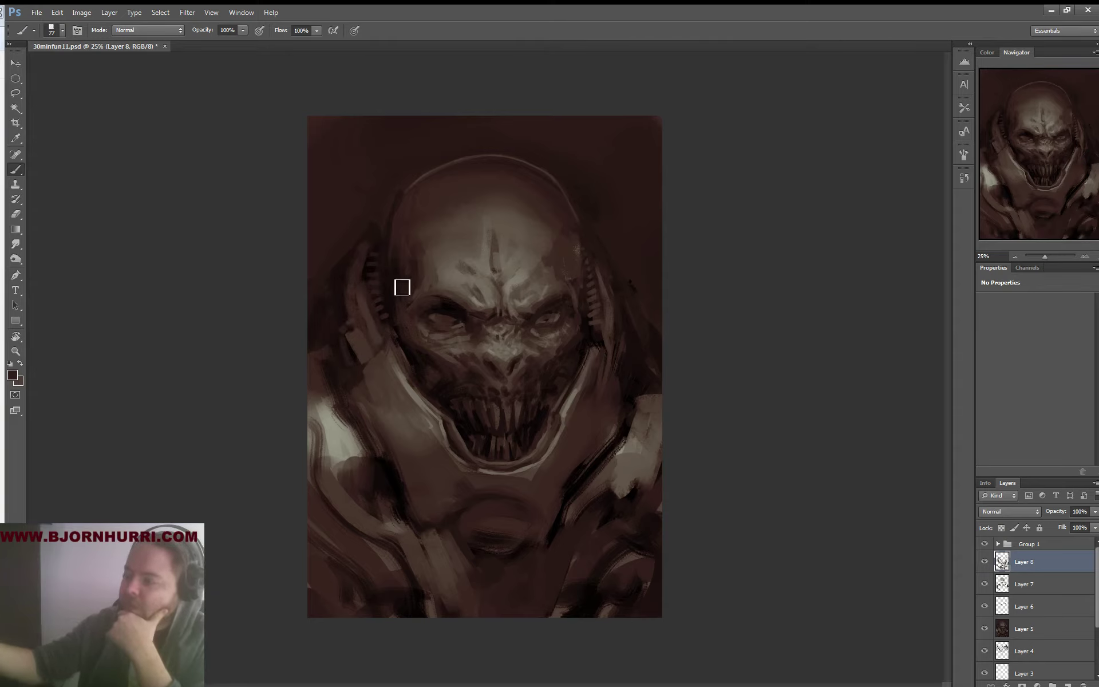
# Darken the gaps around the upper left collar plate at 33 px and rework the area behind it at 79 px
pyautogui.rightClick(393, 335)
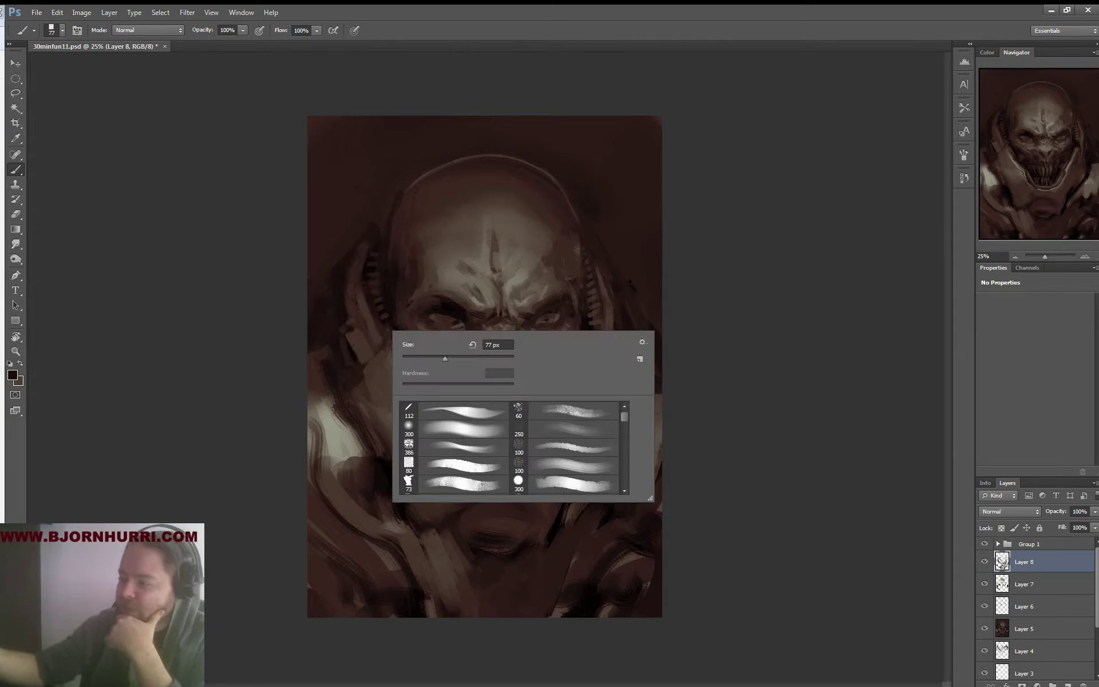
pyautogui.moveTo(445, 359); pyautogui.dragTo(419, 358)
pyautogui.click(370, 323)
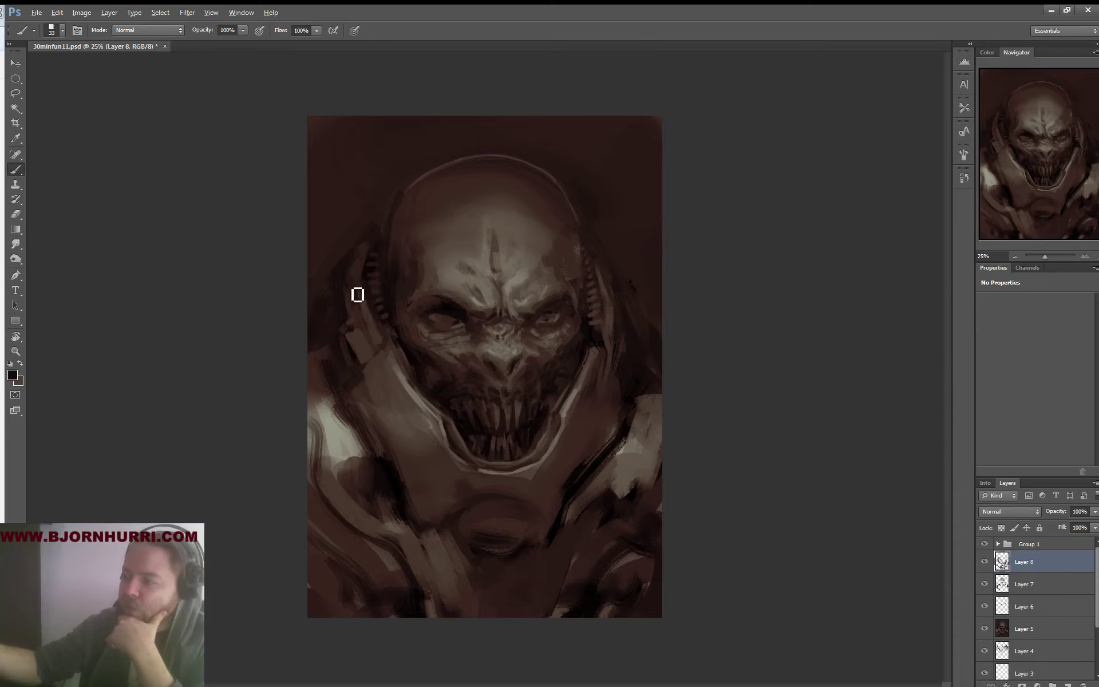
pyautogui.rightClick(351, 310)
pyautogui.press('Return')
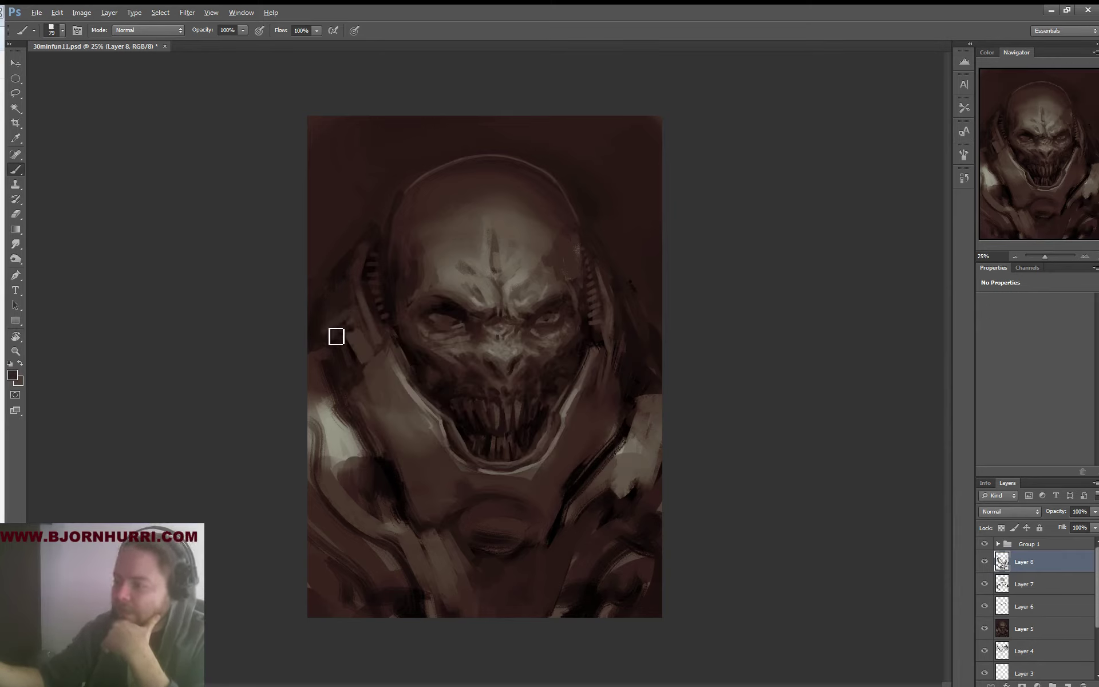
pyautogui.keyDown('alt'); pyautogui.click(347, 264); pyautogui.keyUp('alt')
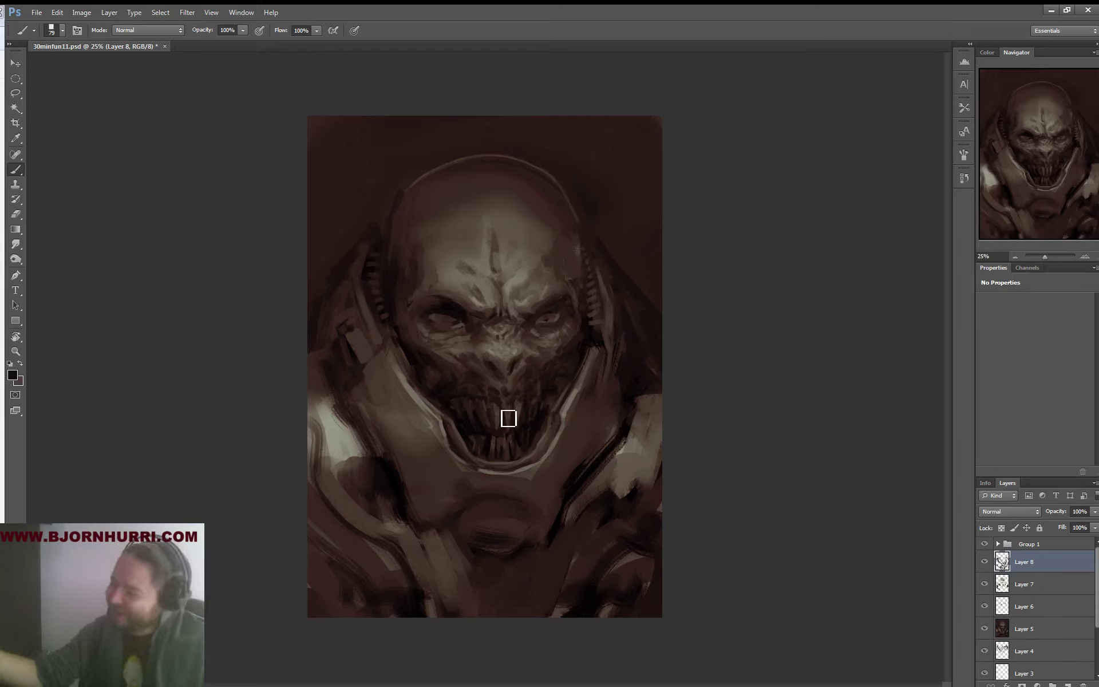
# Add white specular highlights along the collar rim with a 26 px brush and touch up its lower edge with sampled dark tones
pyautogui.press('x')
pyautogui.rightClick(449, 411)
pyautogui.click(472, 437)
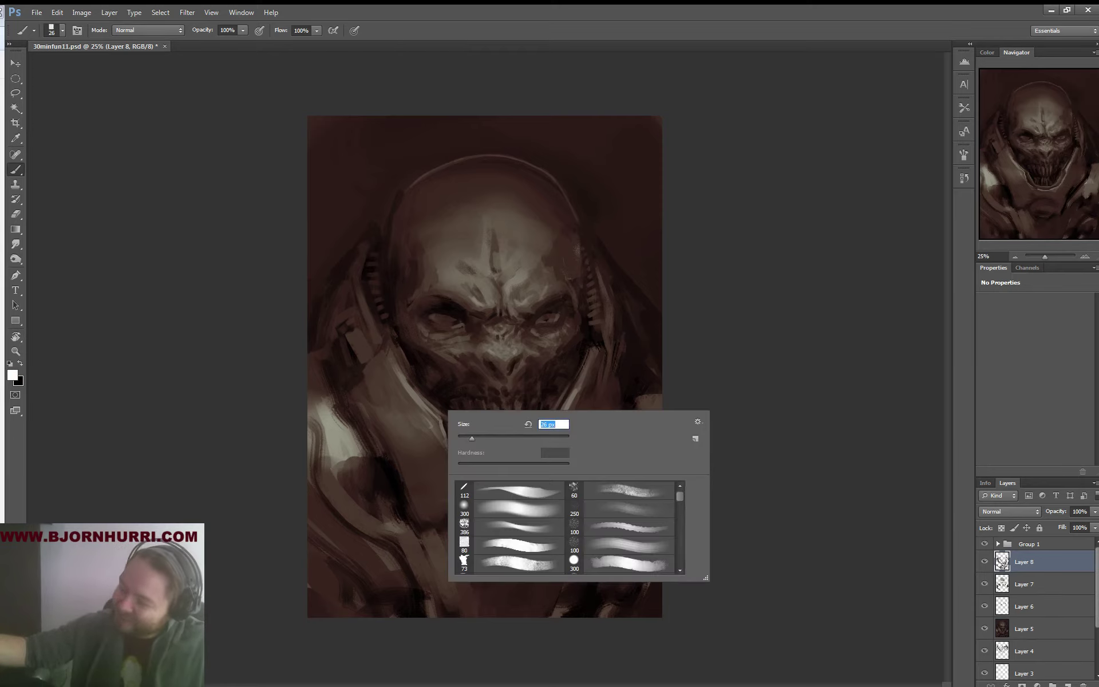
pyautogui.moveTo(443, 423); pyautogui.dragTo(388, 344)
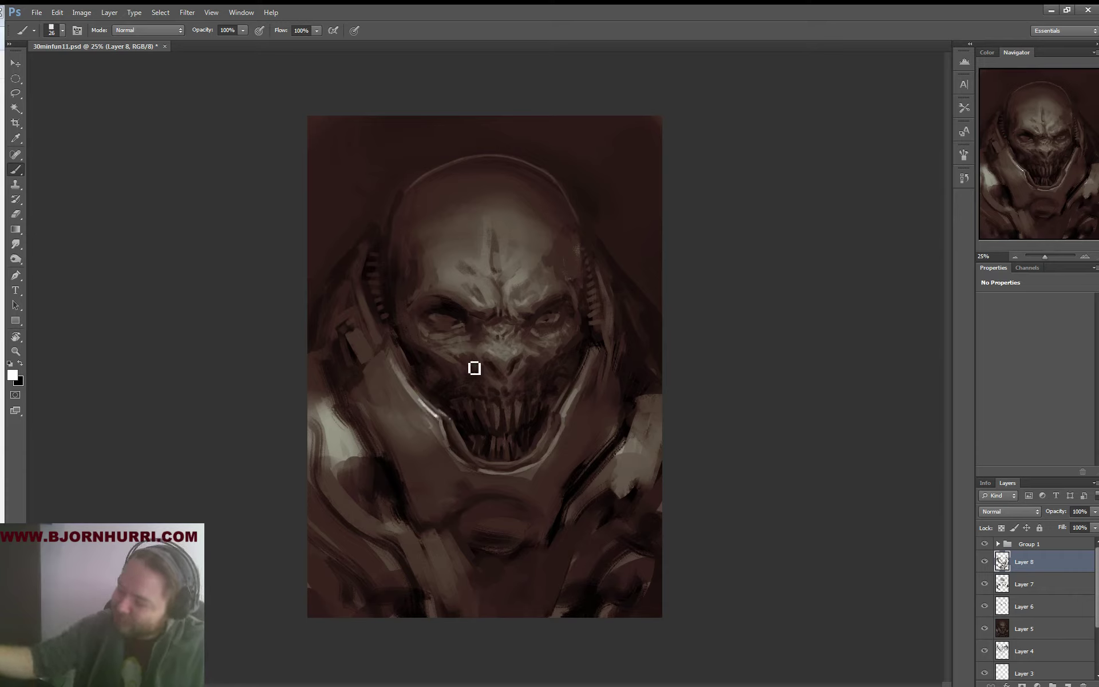
pyautogui.moveTo(552, 413); pyautogui.dragTo(576, 390)
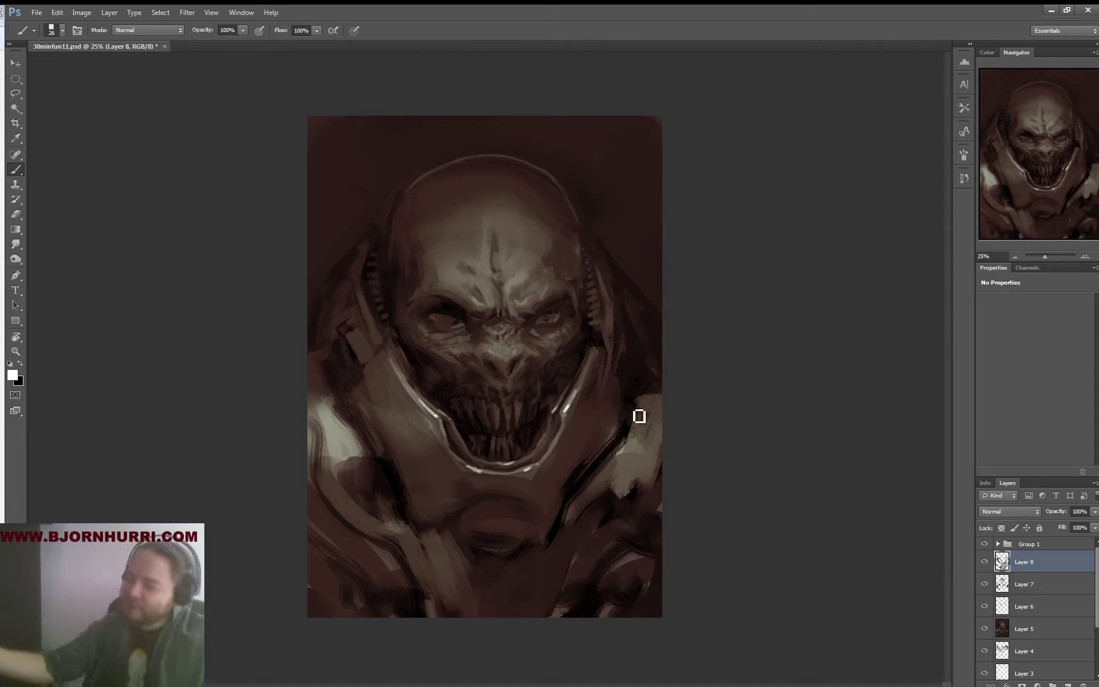
pyautogui.keyDown('alt'); pyautogui.click(480, 477); pyautogui.keyUp('alt')
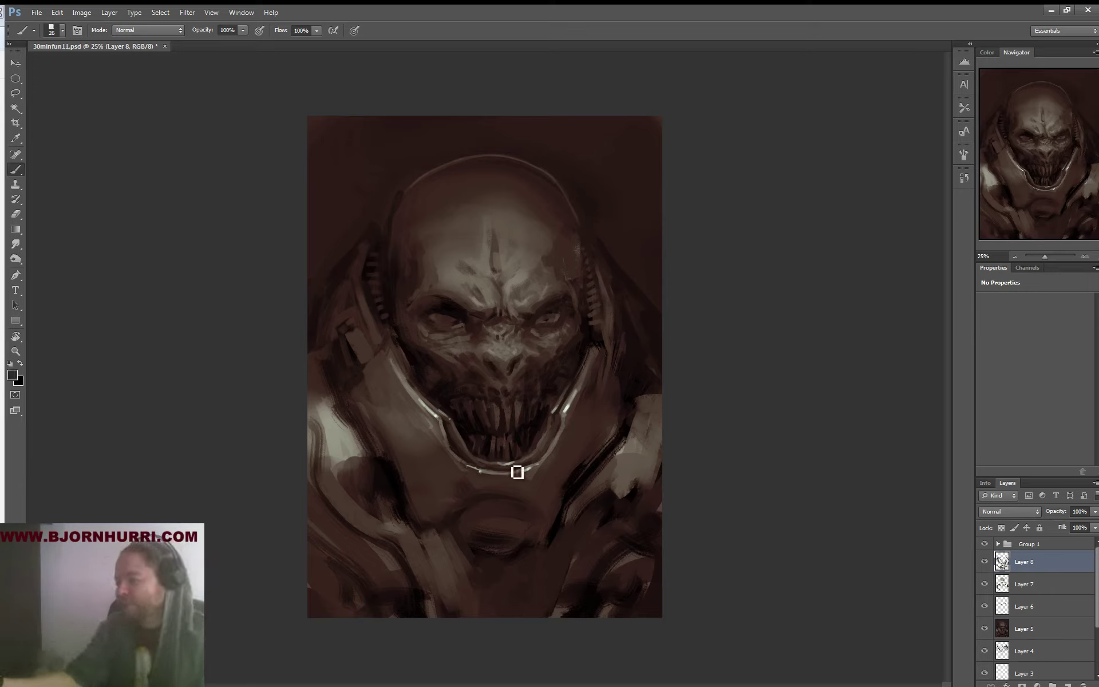
pyautogui.keyDown('alt'); pyautogui.click(539, 465); pyautogui.keyUp('alt')
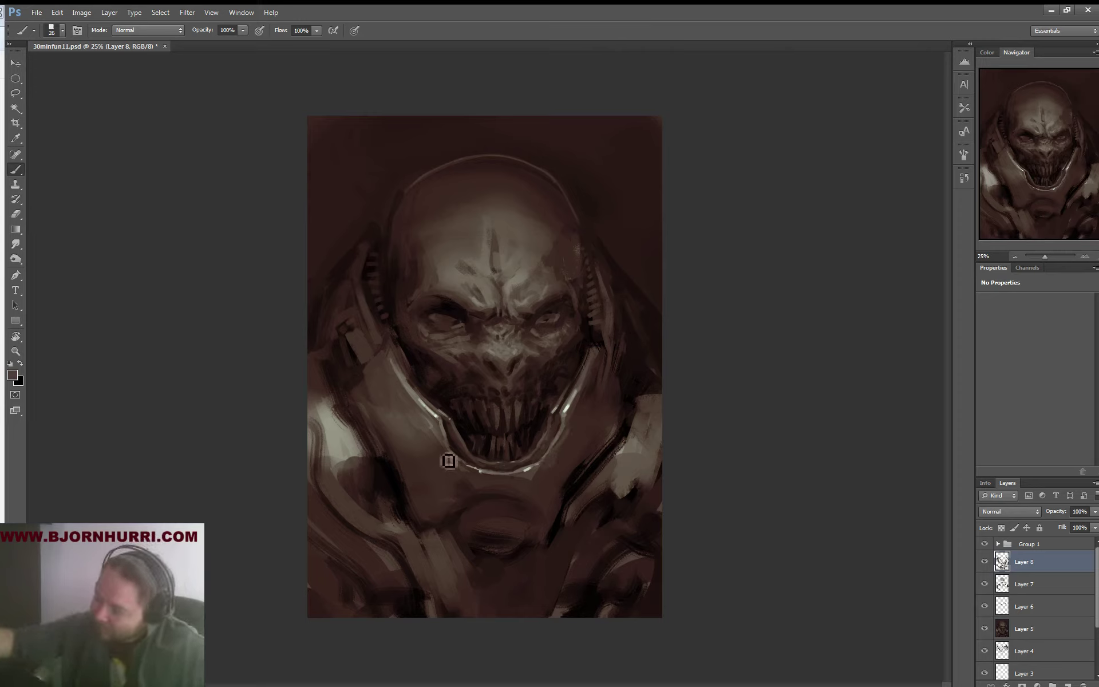
# Set the brush to 53 px and redefine the rounded form on the collar front with dark arcs and sampled brown shading
pyautogui.rightClick(451, 466)
pyautogui.moveTo(491, 494); pyautogui.dragTo(500, 494)
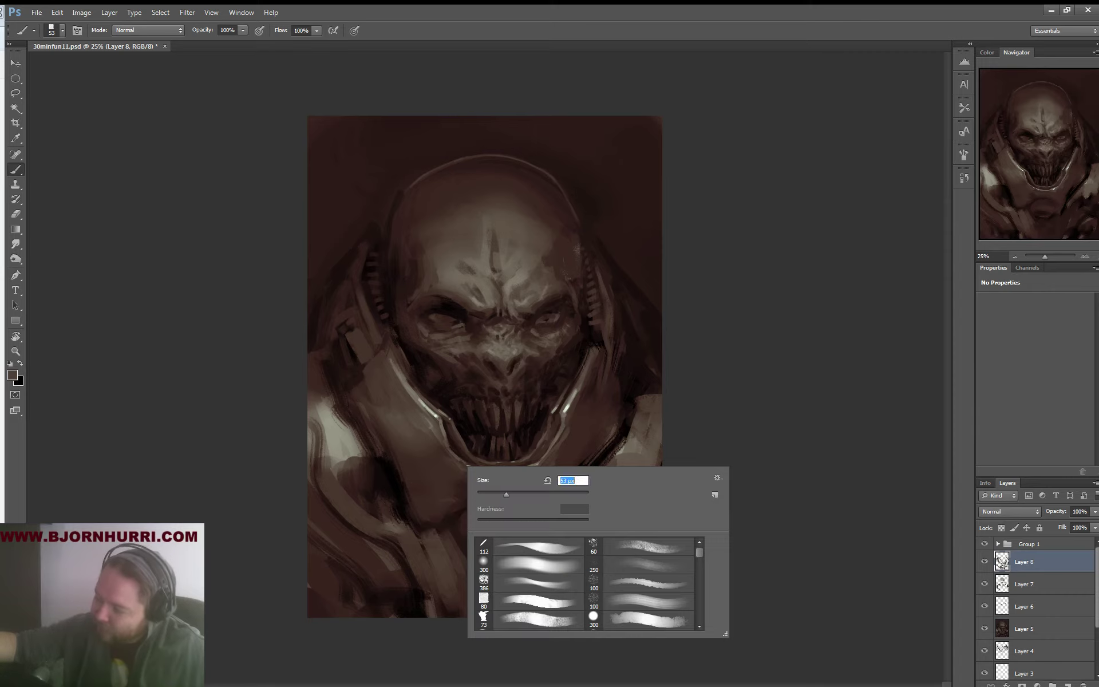
pyautogui.press('Return')
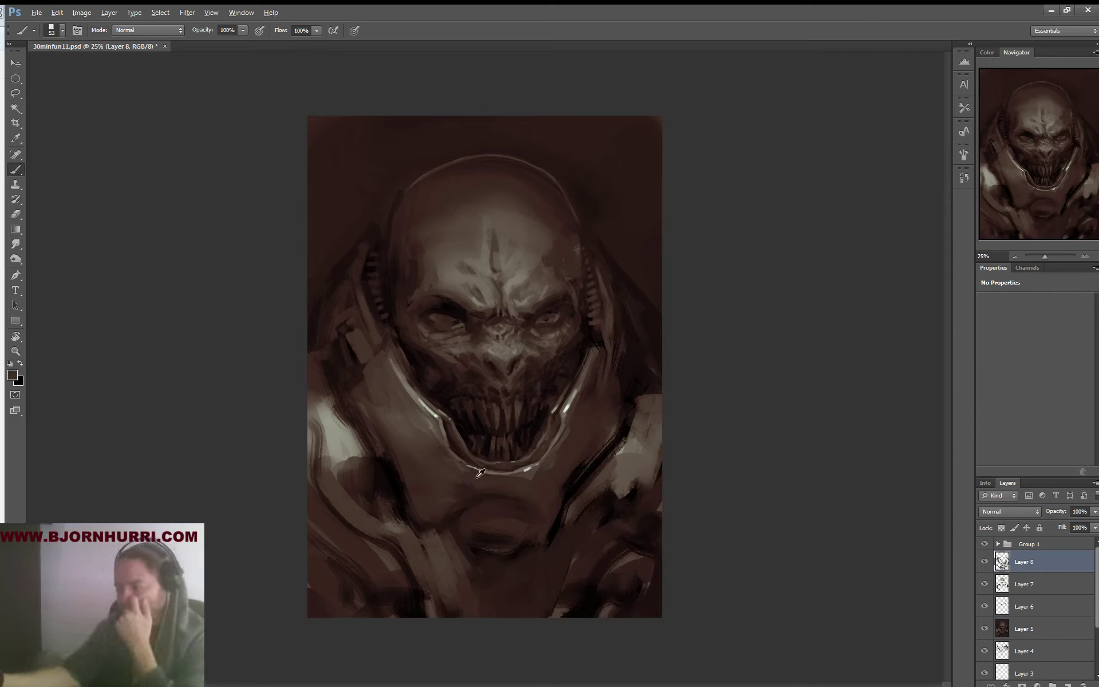
pyautogui.keyDown('alt'); pyautogui.click(524, 503); pyautogui.keyUp('alt')
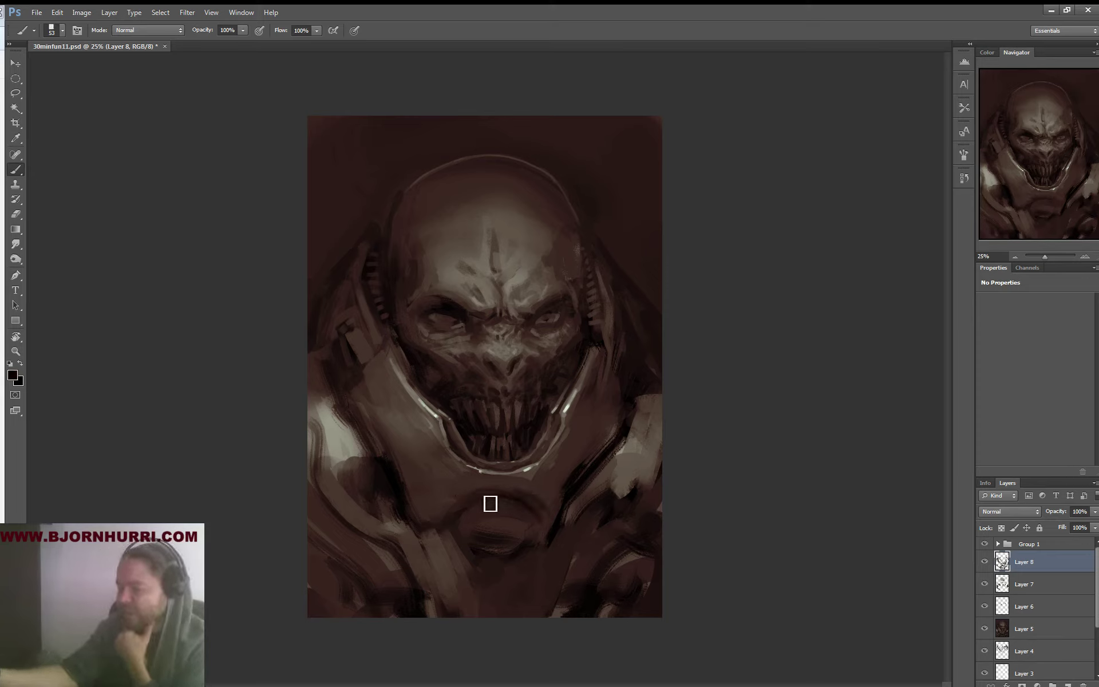
pyautogui.keyDown('alt'); pyautogui.click(431, 454); pyautogui.keyUp('alt')
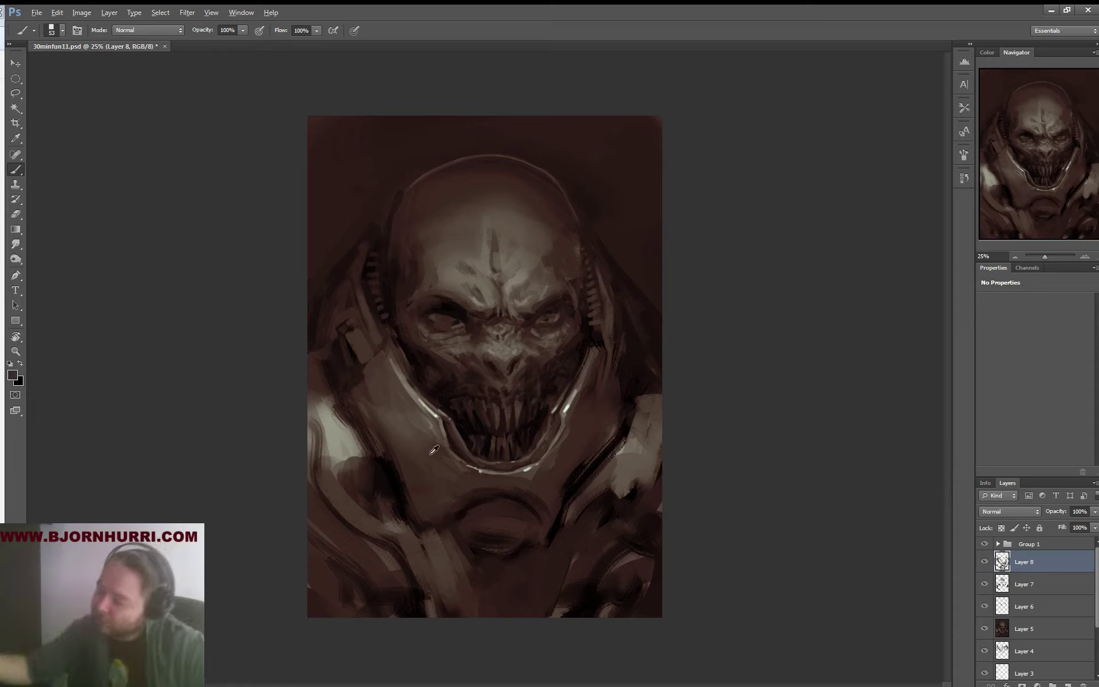
pyautogui.keyDown('alt'); pyautogui.click(493, 526); pyautogui.keyUp('alt')
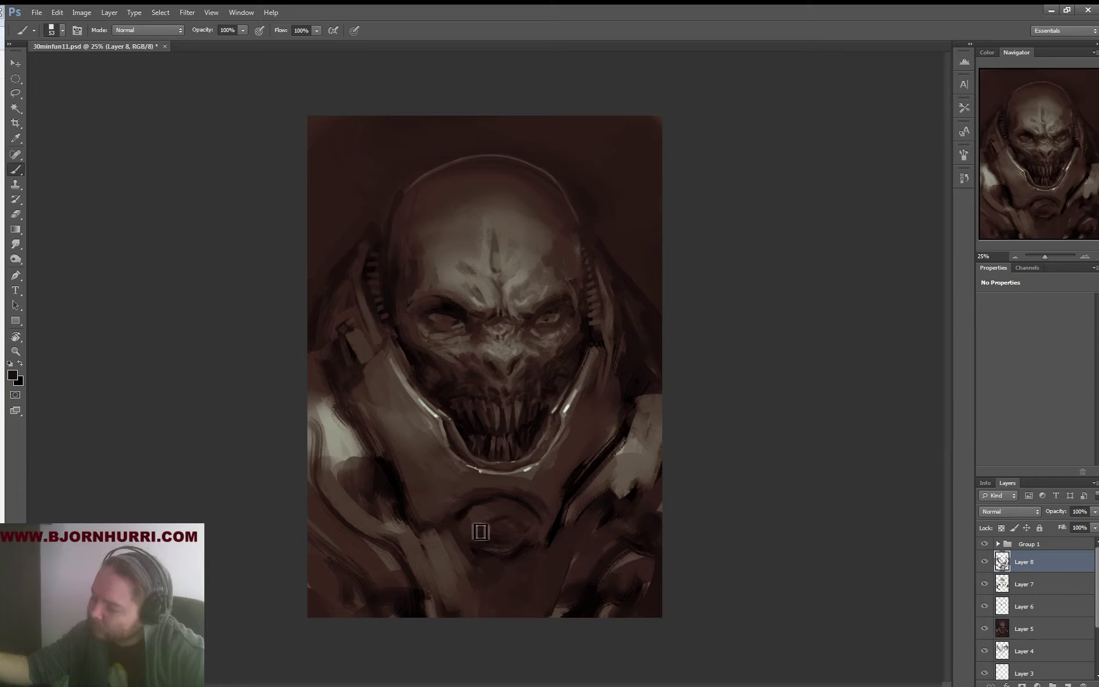
pyautogui.moveTo(476, 522); pyautogui.dragTo(532, 529)
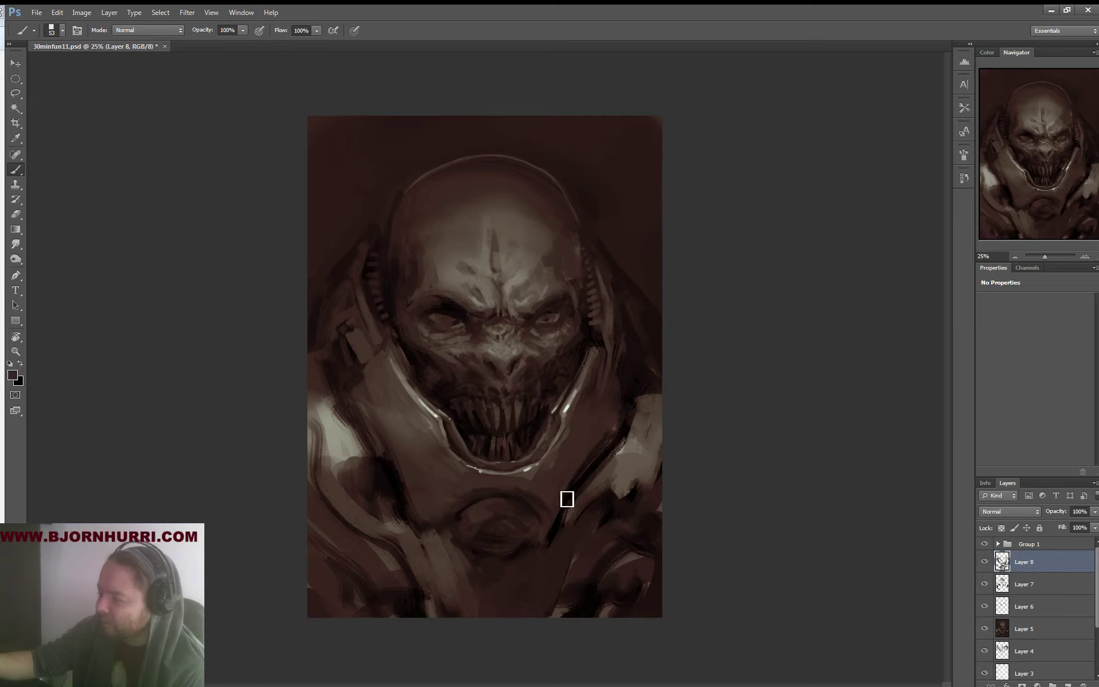
# Shape dark recesses along both lower collar edges with sampled near-black and brown tones at 53 px
pyautogui.keyDown('alt'); pyautogui.click(393, 459); pyautogui.keyUp('alt')
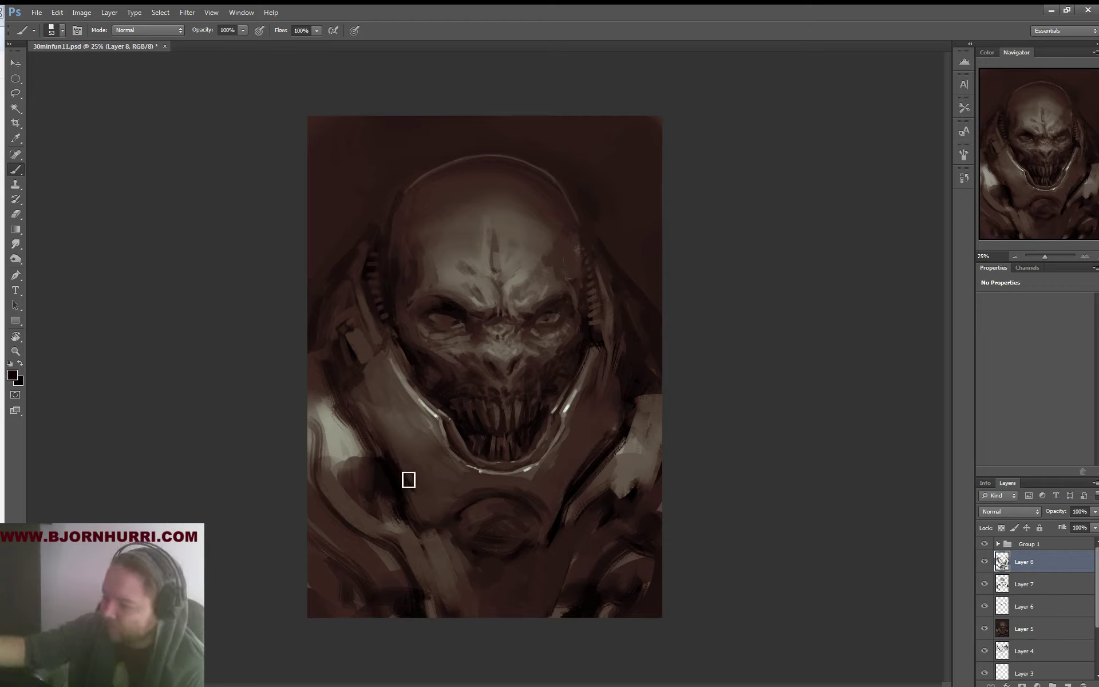
pyautogui.keyDown('alt'); pyautogui.click(570, 503); pyautogui.keyUp('alt')
pyautogui.moveTo(562, 494); pyautogui.dragTo(561, 505)
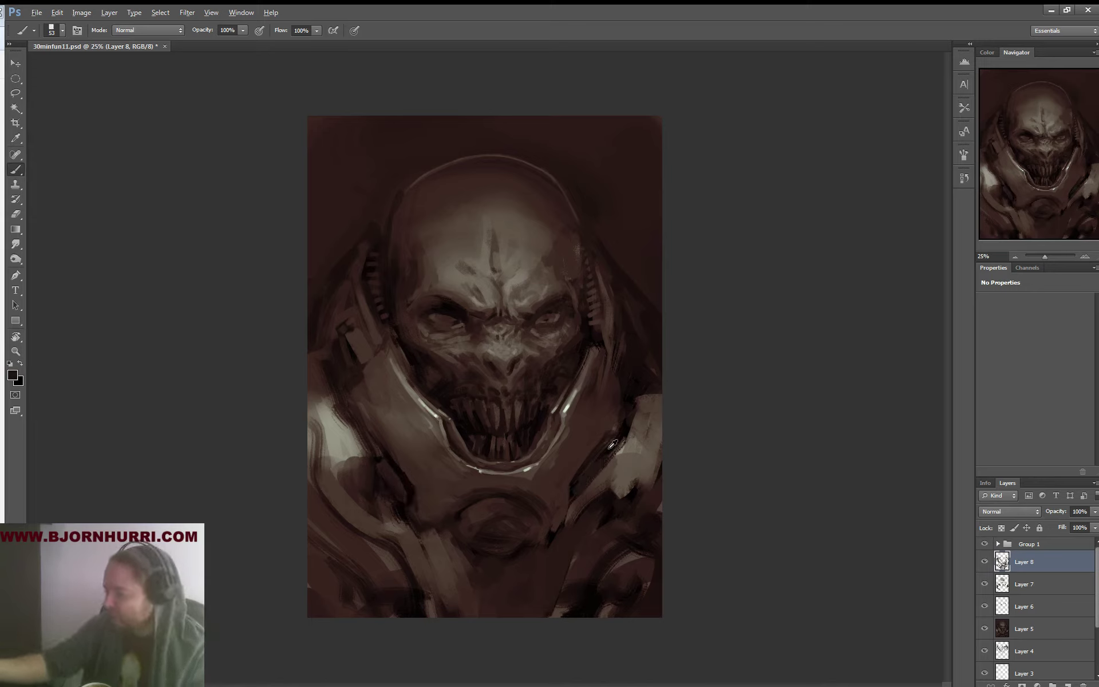
pyautogui.moveTo(611, 456)
pyautogui.mouseDown()
pyautogui.moveTo(588, 483)
pyautogui.moveTo(624, 475)
pyautogui.moveTo(625, 462)
pyautogui.moveTo(590, 507)
pyautogui.moveTo(623, 456)
pyautogui.mouseUp()
# Enlarge the brush to 131 px and cover the top of the bright right shoulder with a sampled dark brown
pyautogui.rightClick(642, 448)
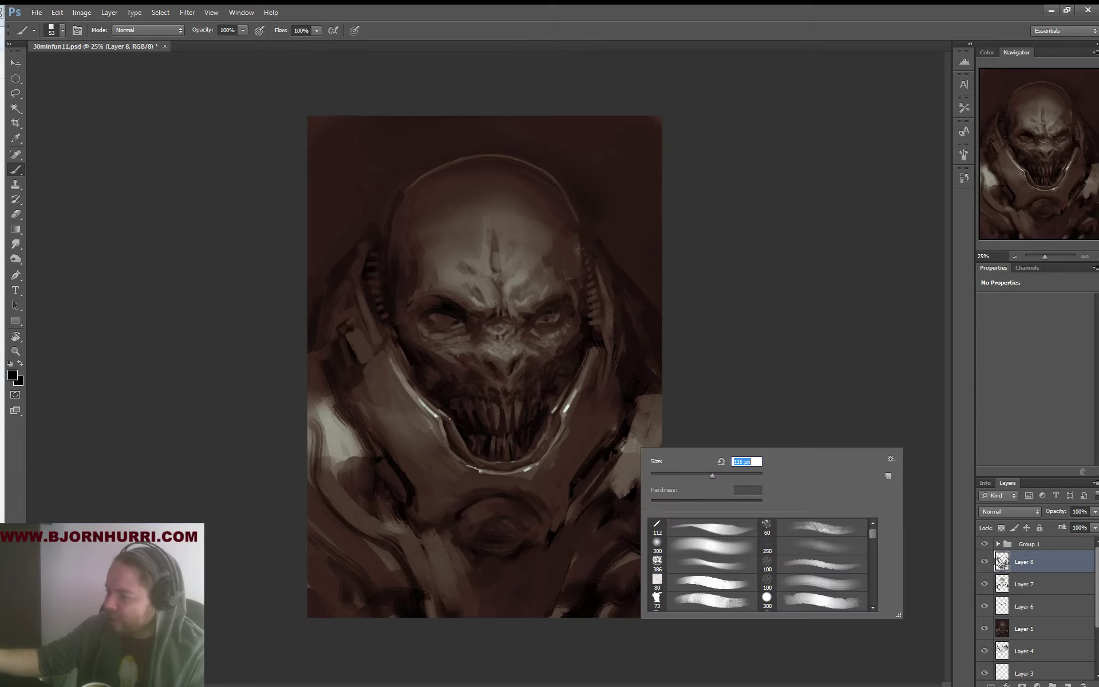
pyautogui.moveTo(712, 475); pyautogui.dragTo(714, 475)
pyautogui.keyDown('alt'); pyautogui.click(653, 394); pyautogui.keyUp('alt')
pyautogui.moveTo(653, 393)
pyautogui.mouseDown()
pyautogui.moveTo(662, 387)
pyautogui.moveTo(643, 395)
pyautogui.moveTo(653, 358)
pyautogui.mouseUp()
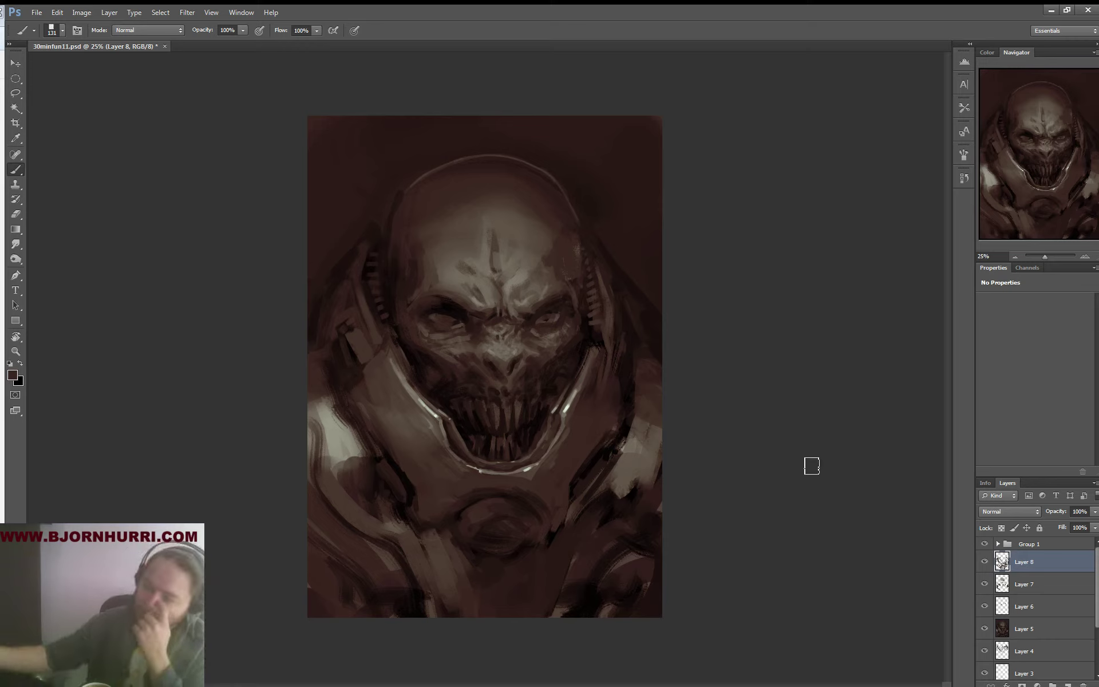
# Set the brush to 20 px and paint a thin light edge along the upper left collar beside the ribbed detail
pyautogui.rightClick(425, 351)
pyautogui.write('20')
pyautogui.press('Return')
pyautogui.keyDown('alt'); pyautogui.click(401, 365); pyautogui.keyUp('alt')
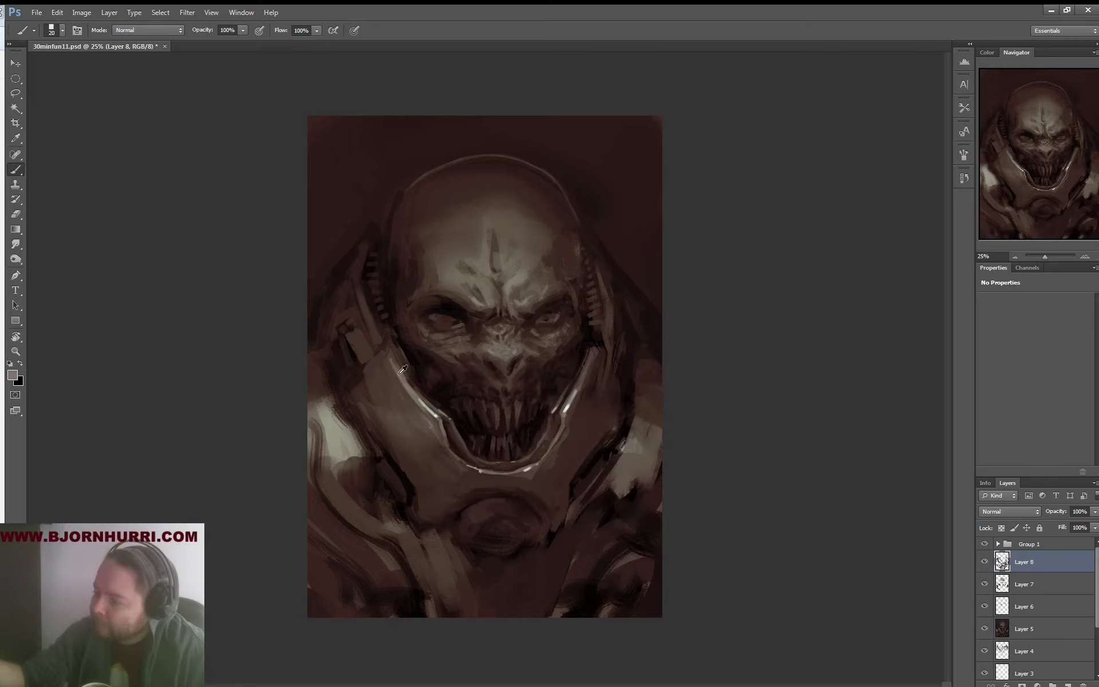
pyautogui.moveTo(378, 332); pyautogui.dragTo(389, 346)
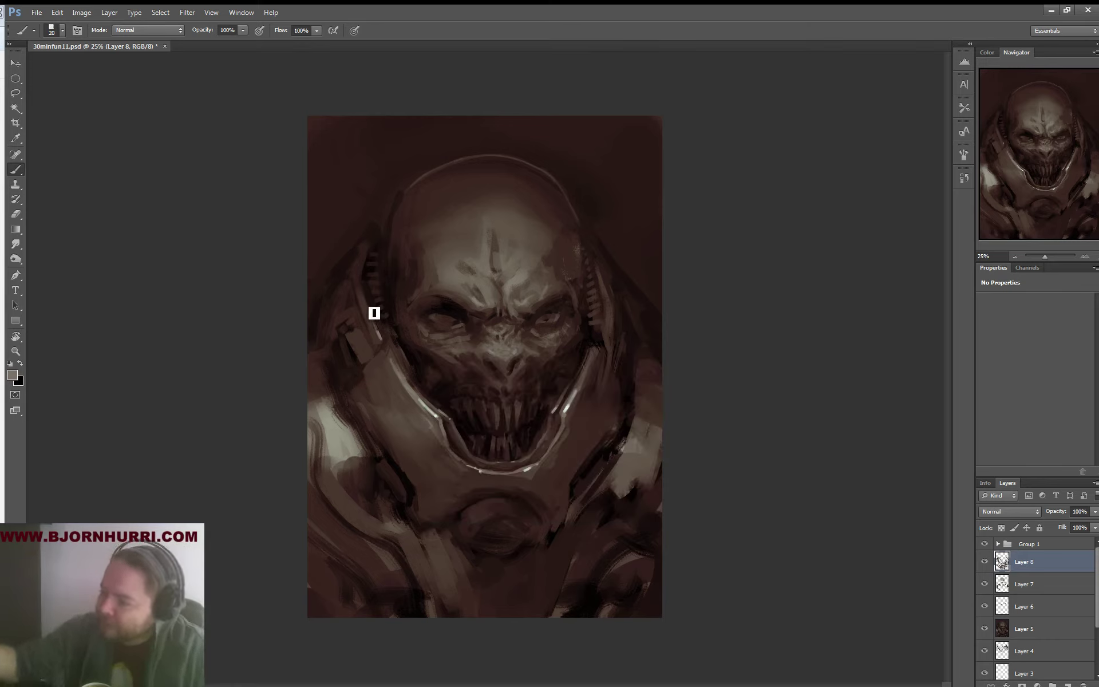
pyautogui.keyDown('alt'); pyautogui.click(369, 259); pyautogui.keyUp('alt')
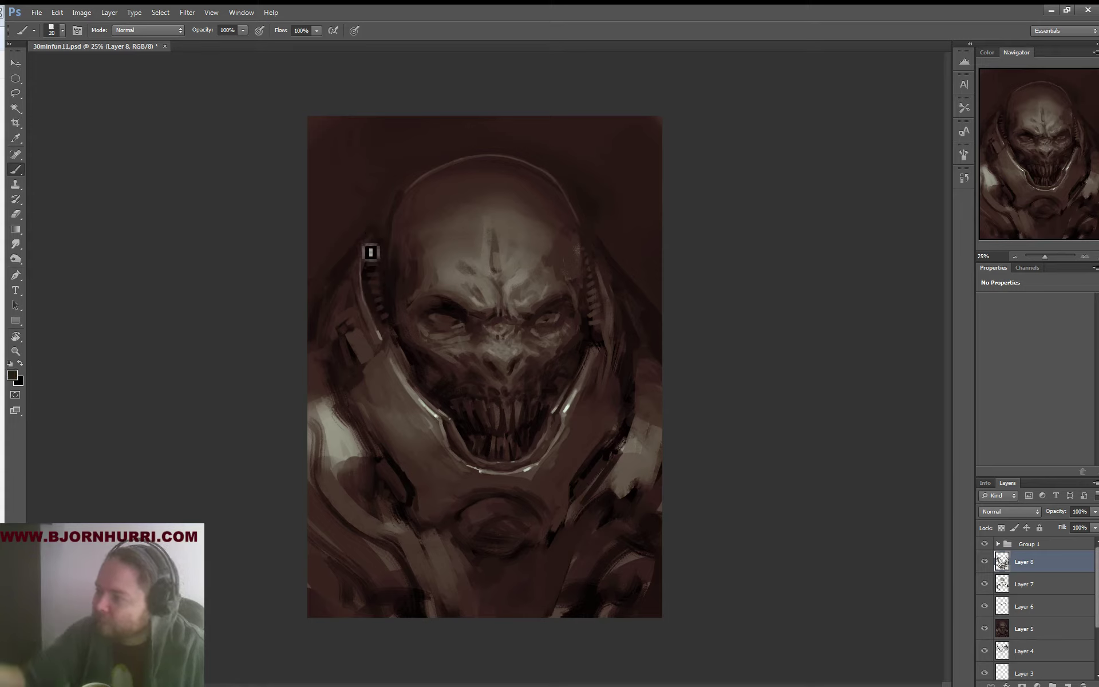
pyautogui.keyDown('alt'); pyautogui.click(378, 249); pyautogui.keyUp('alt')
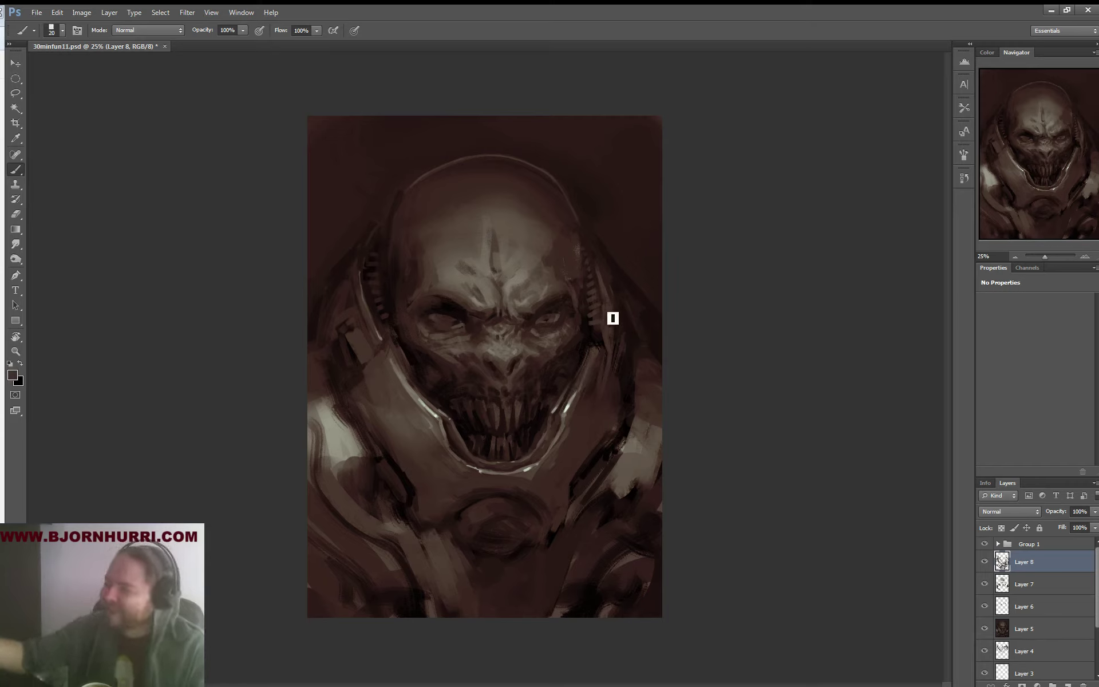
# Paint a bright highlight along the upper right collar edge and sharpen the small left collar block with light and dark strokes
pyautogui.keyDown('alt'); pyautogui.click(573, 394); pyautogui.keyUp('alt')
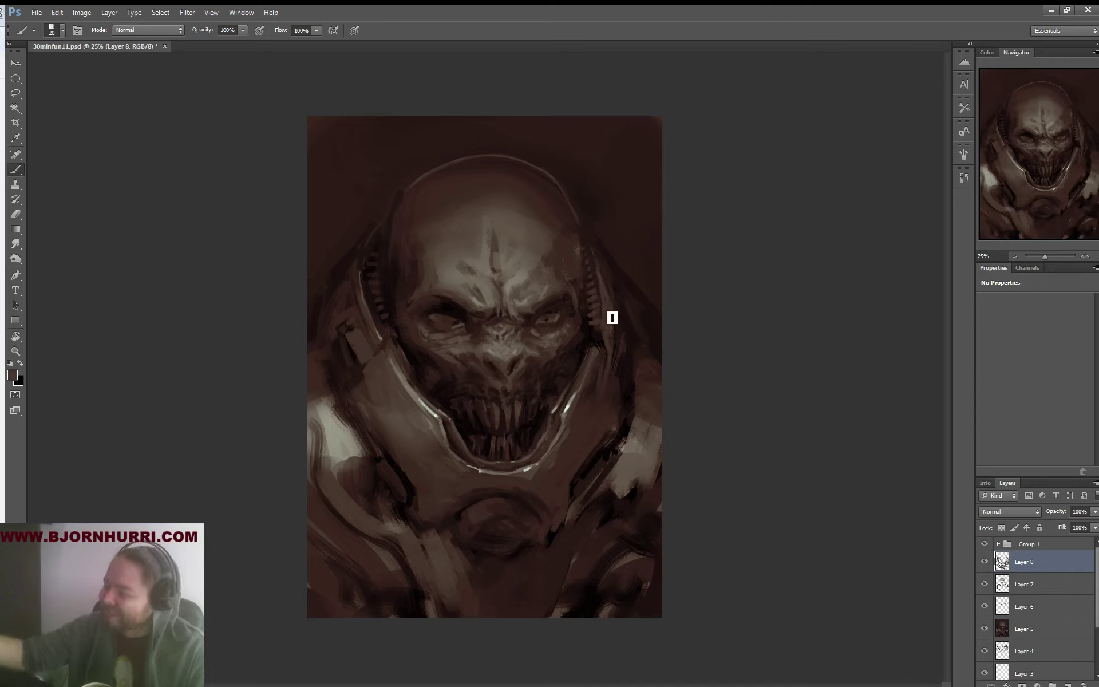
pyautogui.keyDown('alt'); pyautogui.click(570, 410); pyautogui.keyUp('alt')
pyautogui.moveTo(600, 258)
pyautogui.mouseDown()
pyautogui.moveTo(608, 325)
pyautogui.moveTo(599, 252)
pyautogui.mouseUp()
pyautogui.keyDown('alt'); pyautogui.click(611, 284); pyautogui.keyUp('alt')
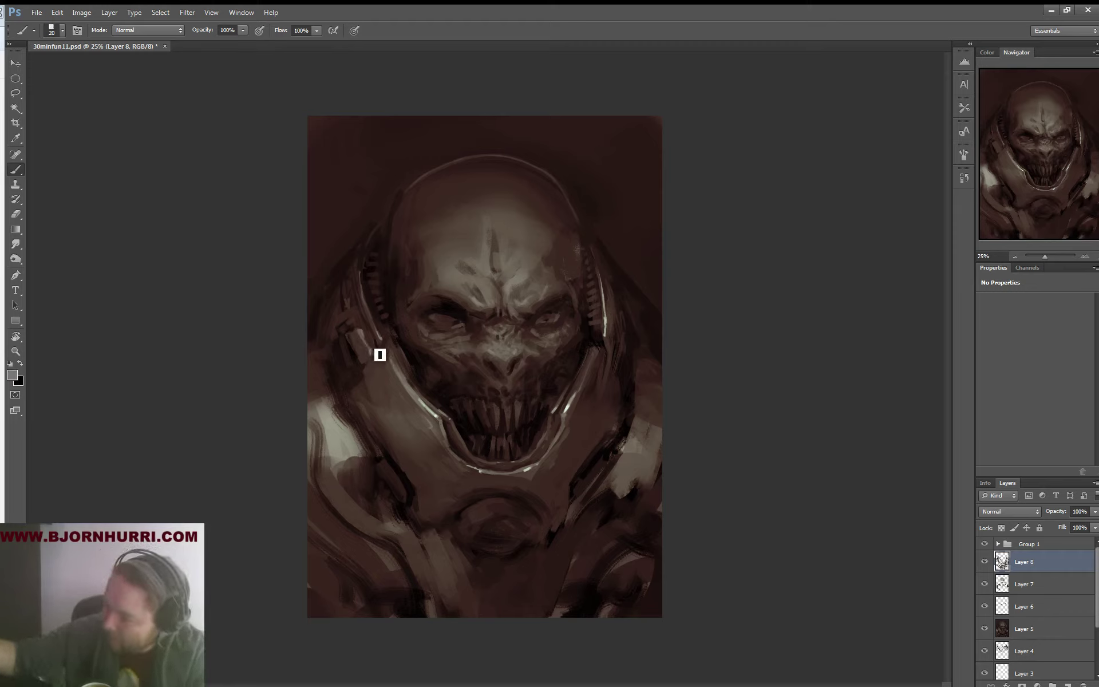
pyautogui.moveTo(372, 345); pyautogui.dragTo(375, 353)
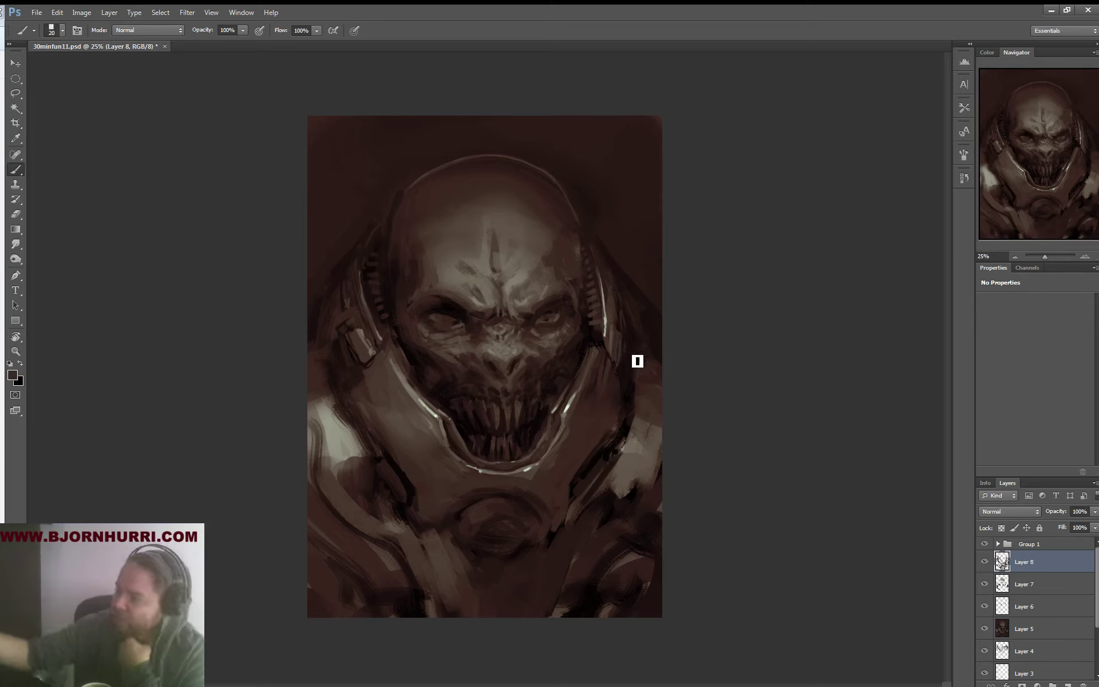
pyautogui.keyDown('alt'); pyautogui.click(368, 361); pyautogui.keyUp('alt')
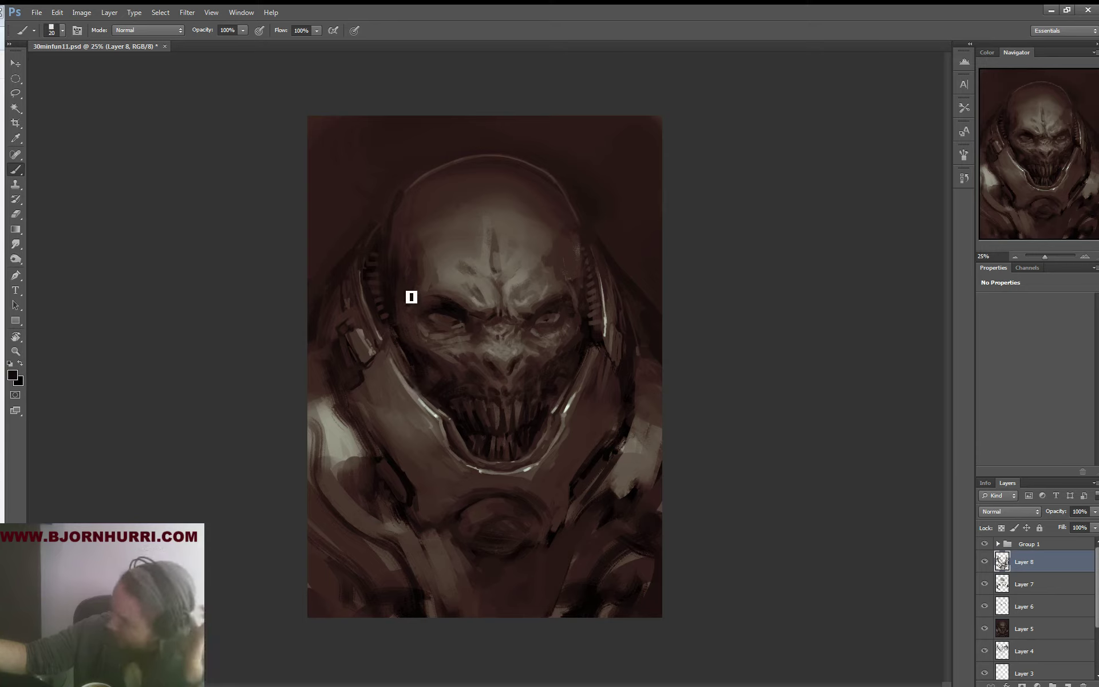
# Refine the left collar rim with sampled tones, and blend lighter patches into the left collar plate and shoulder with an 89 px brush
pyautogui.keyDown('alt'); pyautogui.click(402, 372); pyautogui.keyUp('alt')
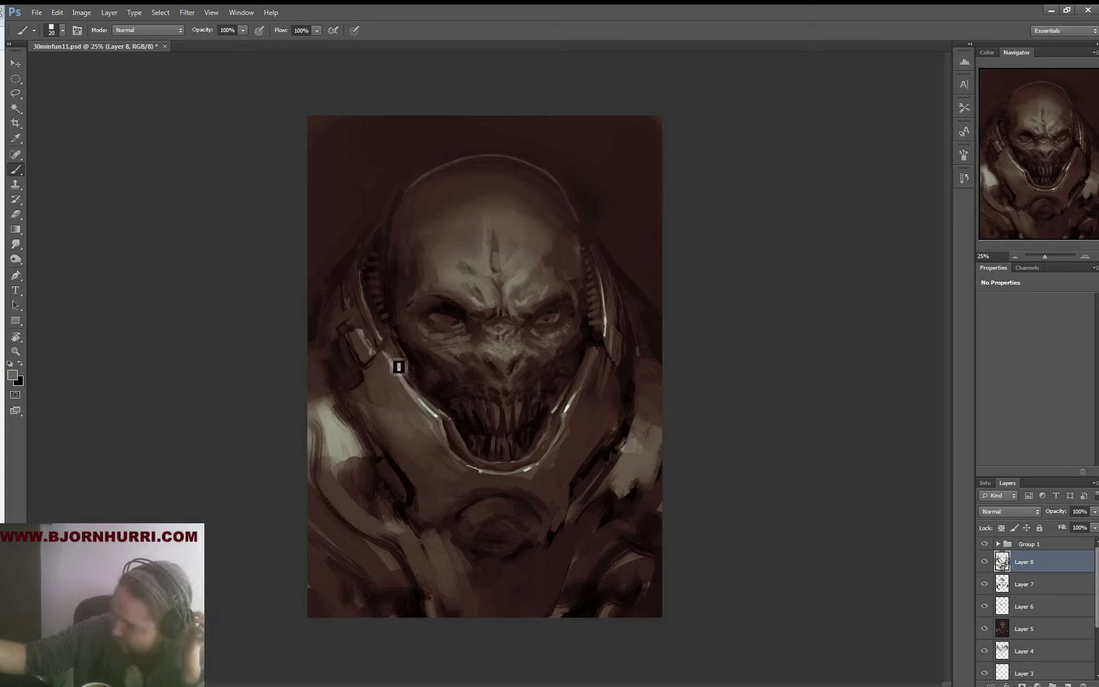
pyautogui.keyDown('alt'); pyautogui.click(427, 387); pyautogui.keyUp('alt')
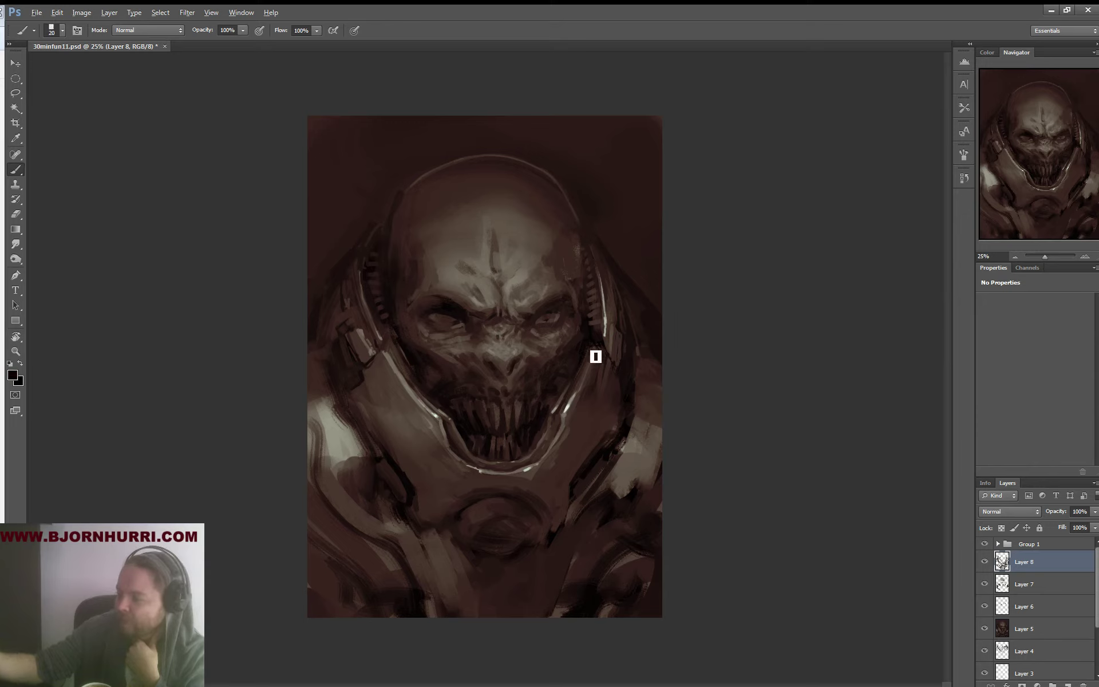
pyautogui.rightClick(515, 478)
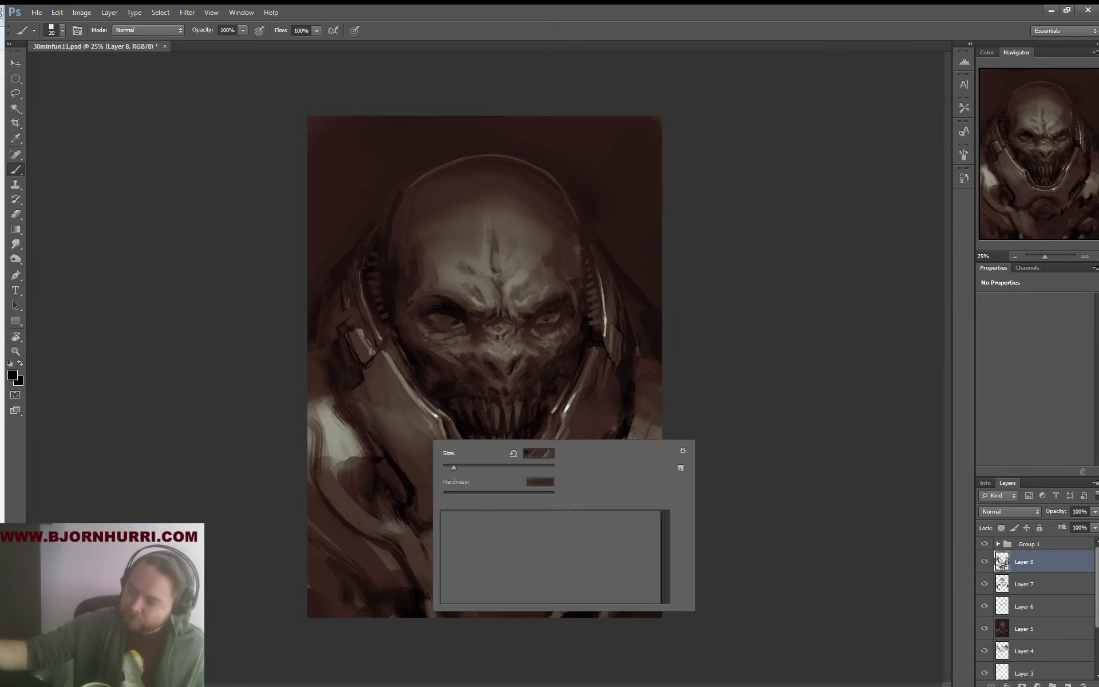
pyautogui.moveTo(473, 467); pyautogui.dragTo(481, 467)
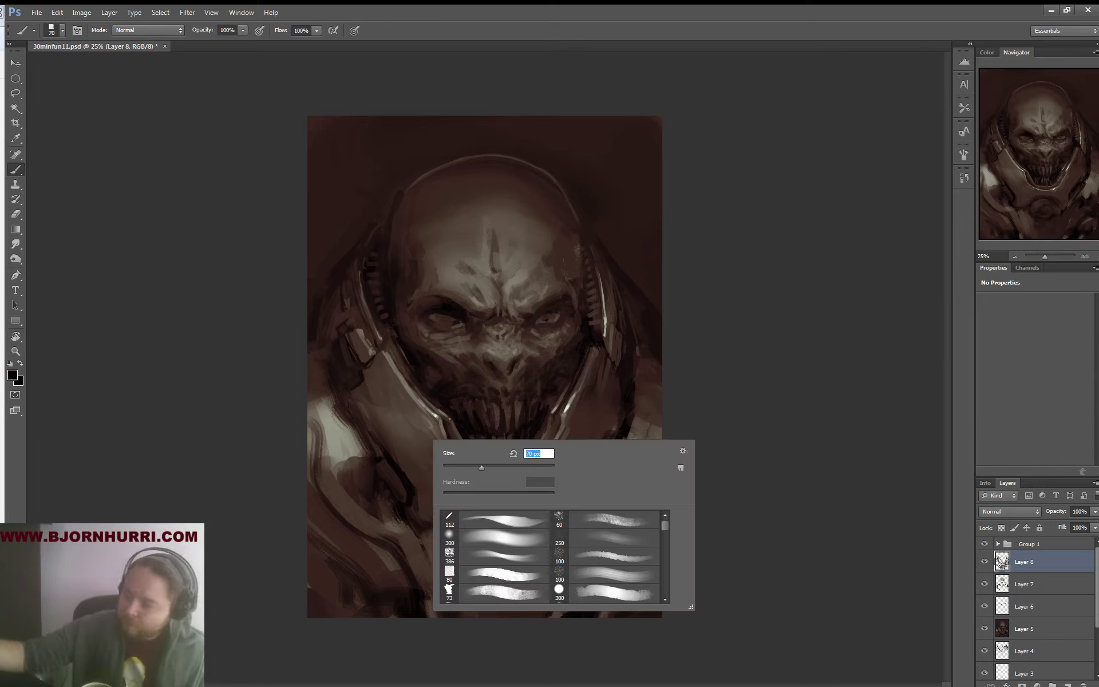
pyautogui.press('Return')
pyautogui.keyDown('alt'); pyautogui.click(424, 401); pyautogui.keyUp('alt')
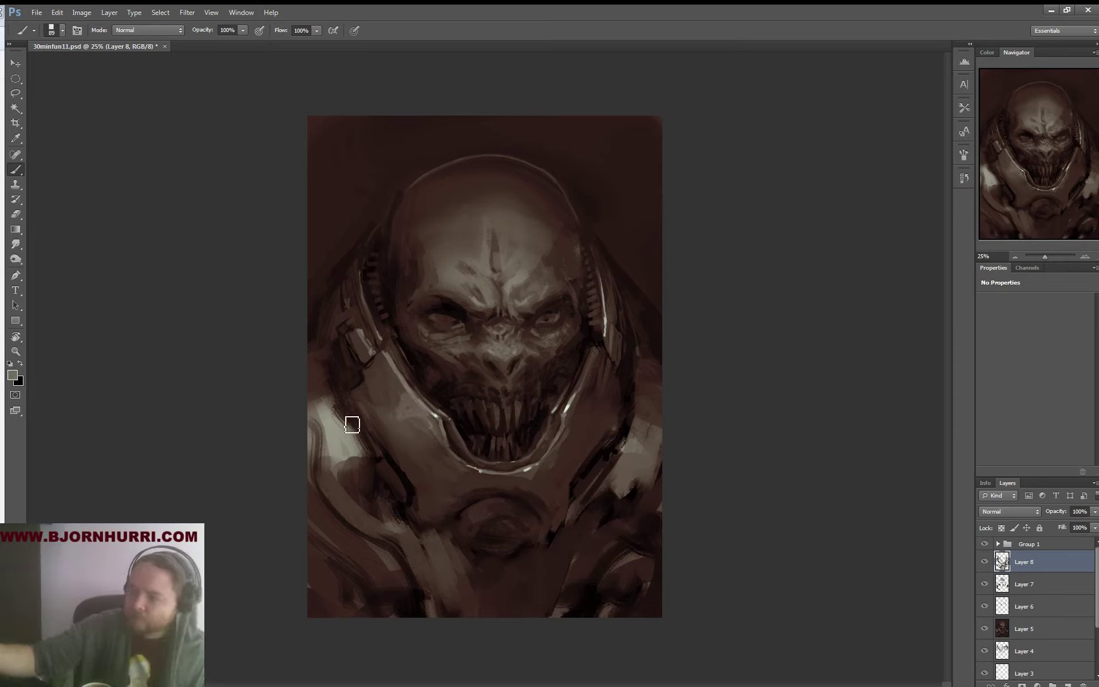
pyautogui.moveTo(344, 458); pyautogui.dragTo(347, 435)
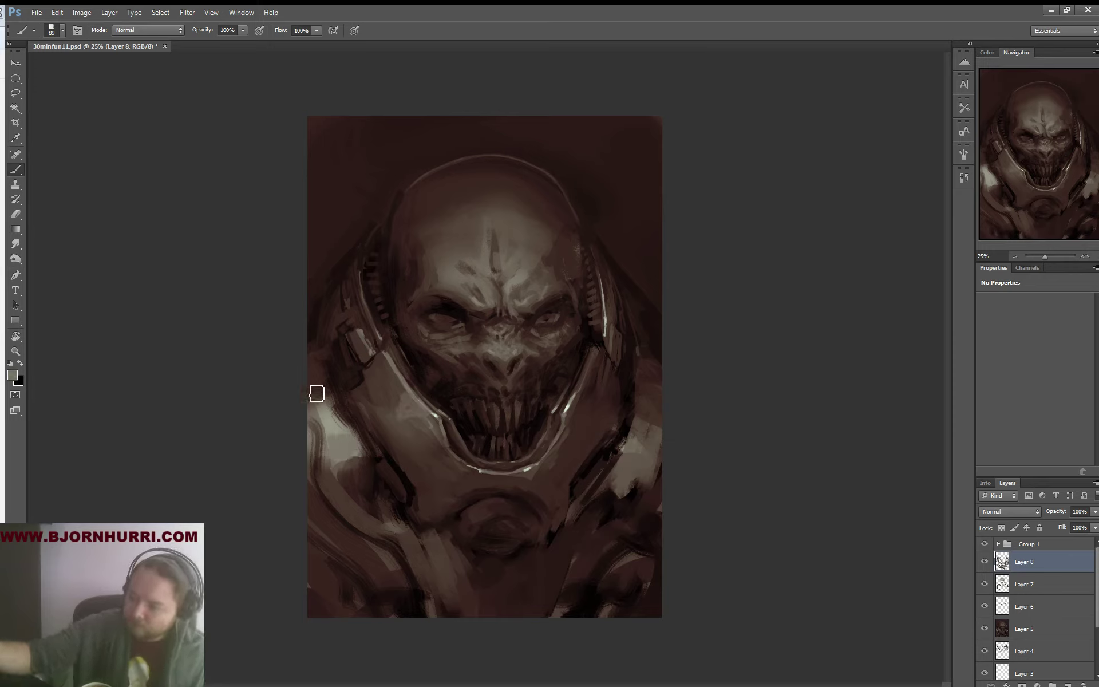
pyautogui.moveTo(316, 393)
pyautogui.mouseDown()
pyautogui.moveTo(335, 399)
pyautogui.moveTo(314, 390)
pyautogui.mouseUp()
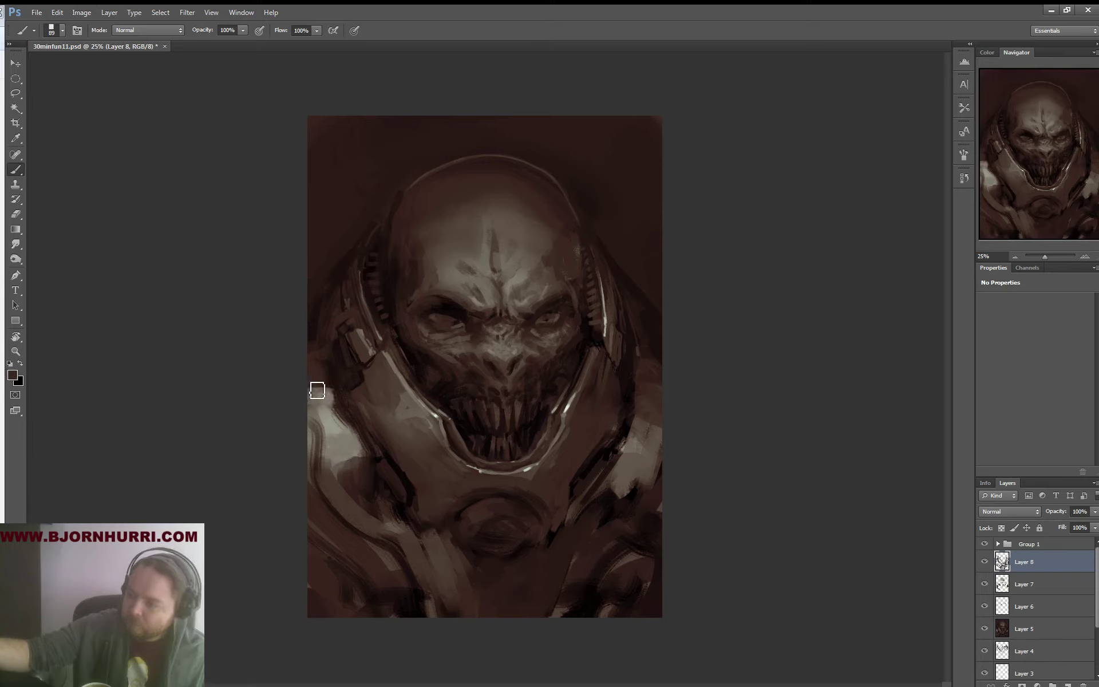
# Blend the bright right shoulder with a sampled mid tone and darken the right collar plate with a sampled brown
pyautogui.keyDown('alt'); pyautogui.click(637, 446); pyautogui.keyUp('alt')
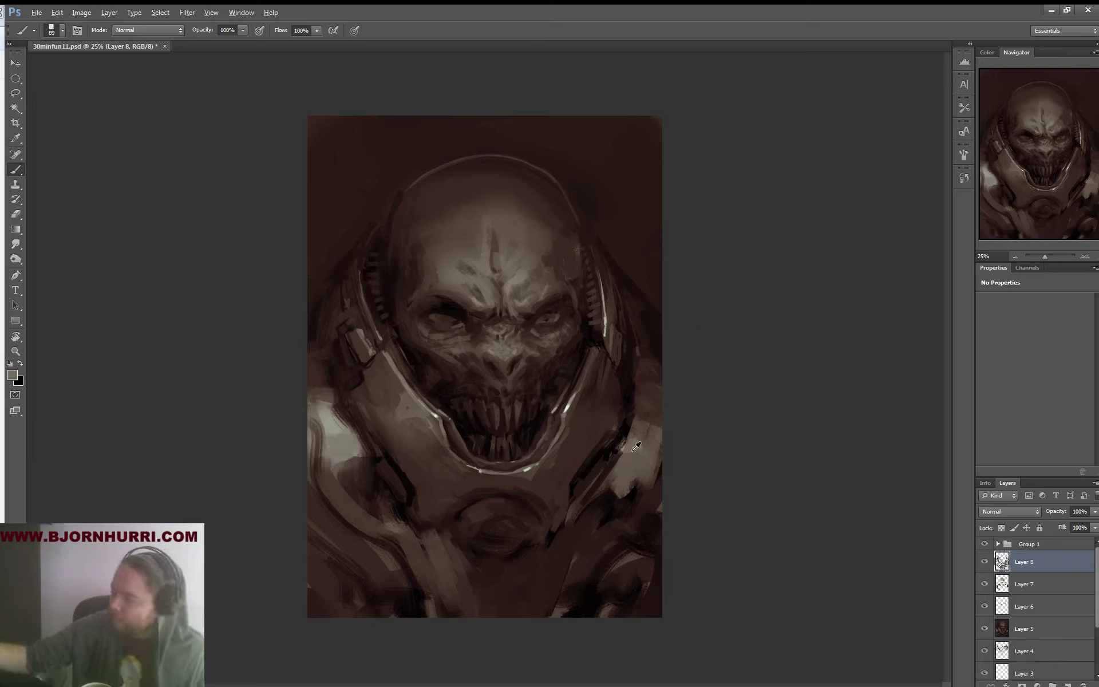
pyautogui.moveTo(639, 435); pyautogui.dragTo(654, 418)
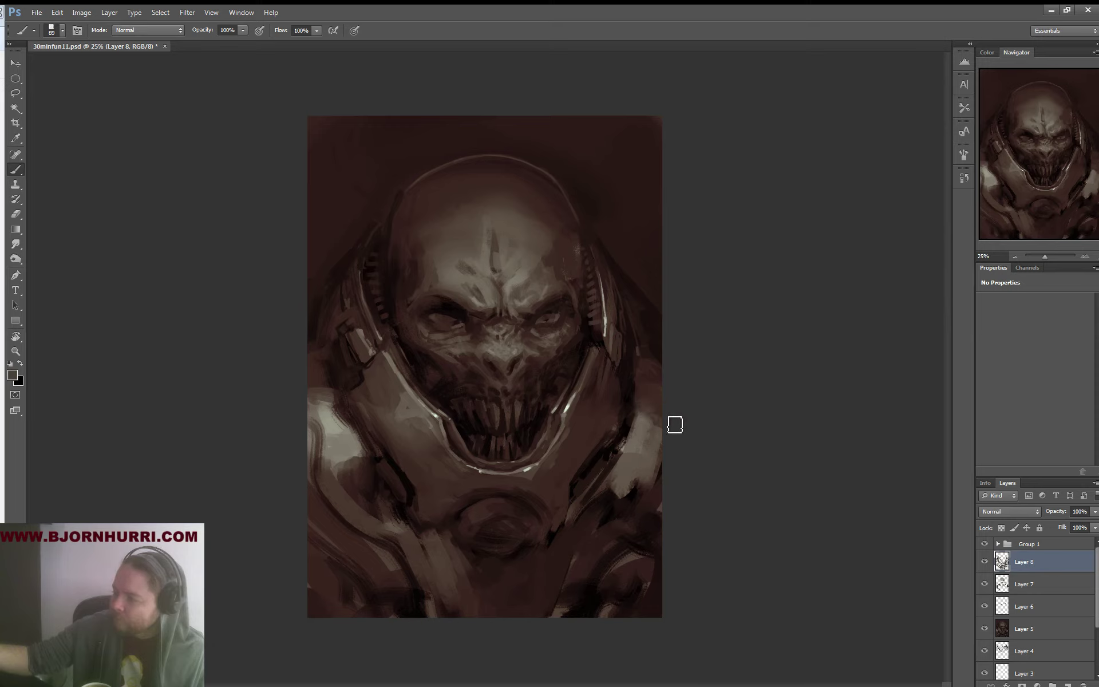
pyautogui.keyDown('alt'); pyautogui.click(599, 381); pyautogui.keyUp('alt')
pyautogui.moveTo(592, 404); pyautogui.dragTo(580, 444)
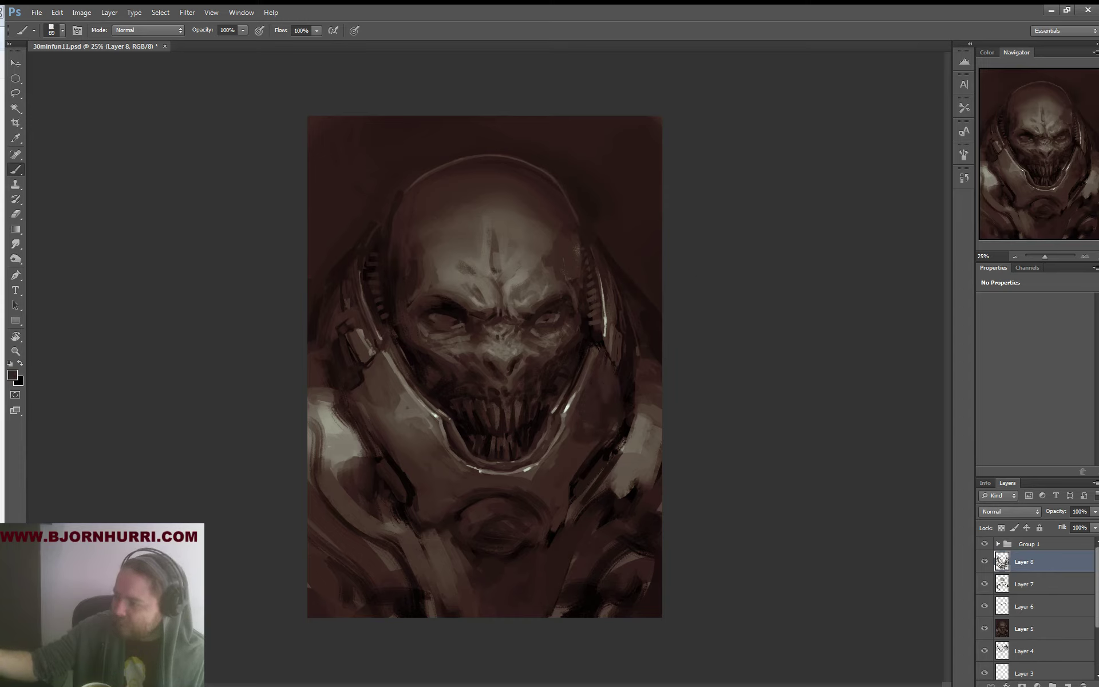
# Set the brush to 23 px and define the right collar's block and upper outer edge with sampled light and dark tones
pyautogui.rightClick(629, 371)
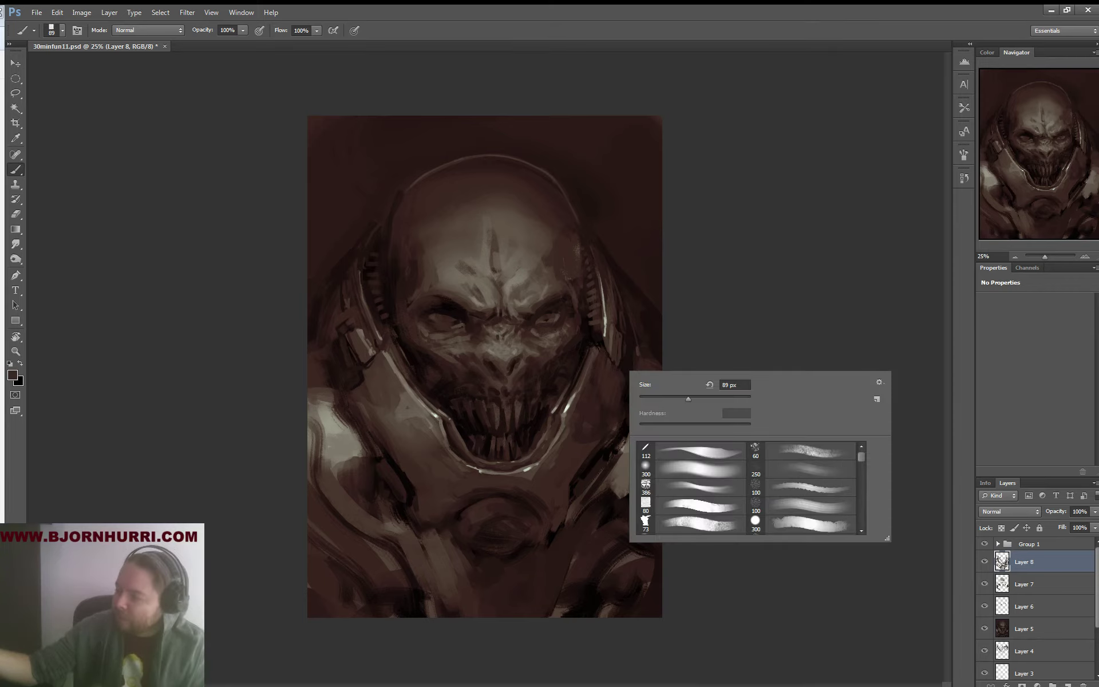
pyautogui.press('Return')
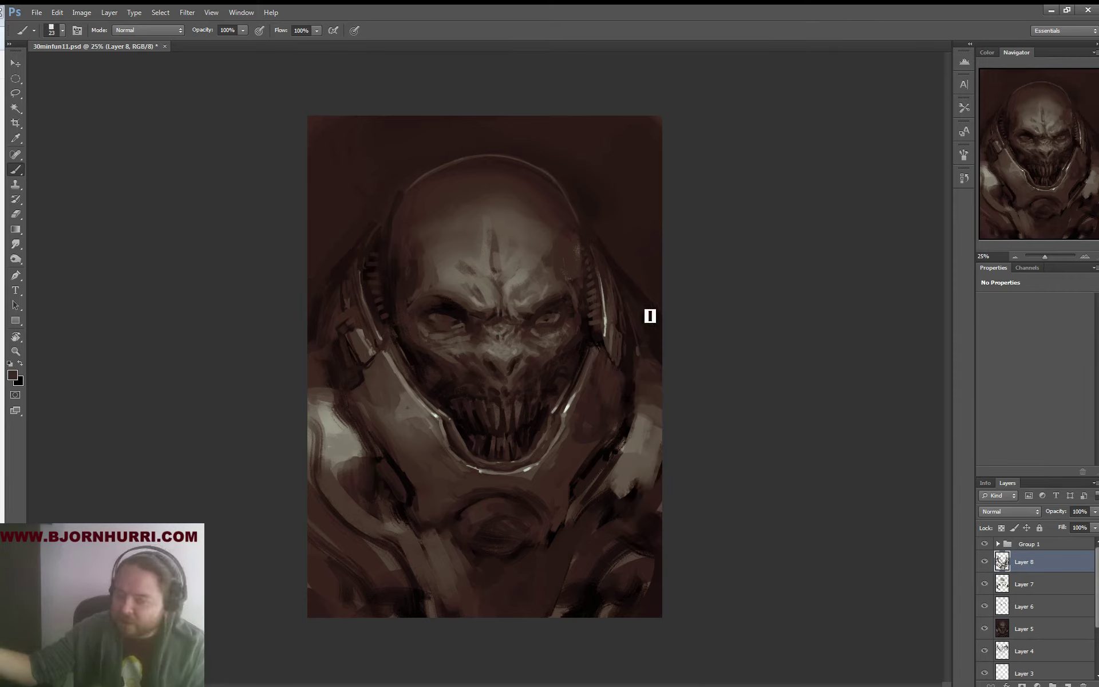
pyautogui.keyDown('alt'); pyautogui.click(611, 346); pyautogui.keyUp('alt')
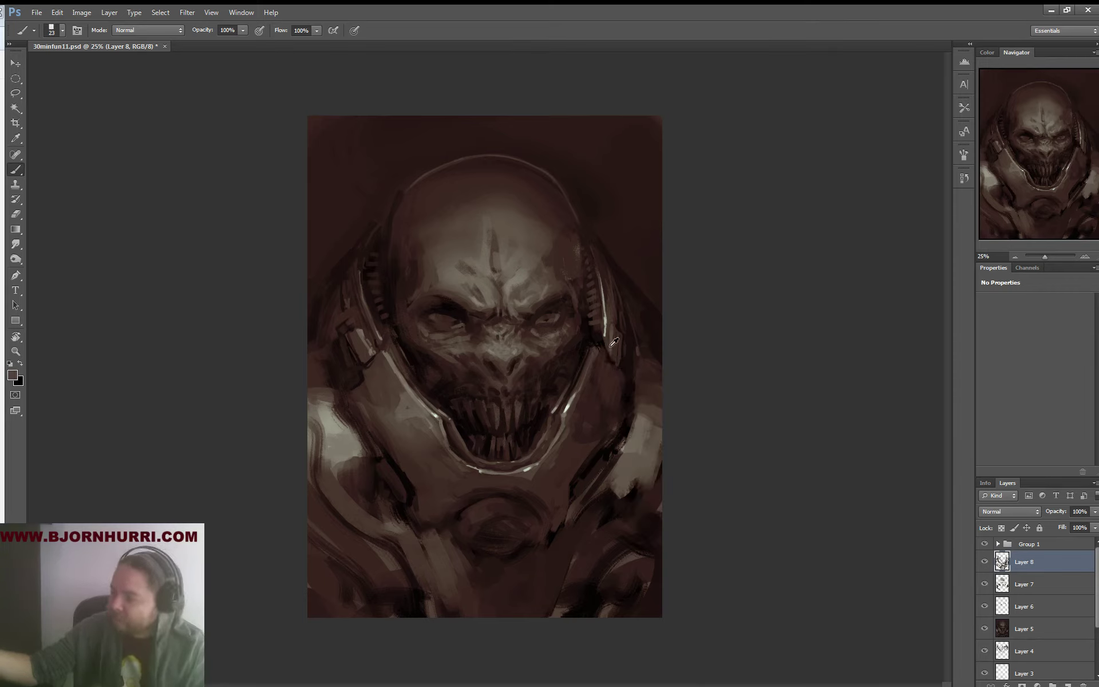
pyautogui.keyDown('alt'); pyautogui.click(625, 325); pyautogui.keyUp('alt')
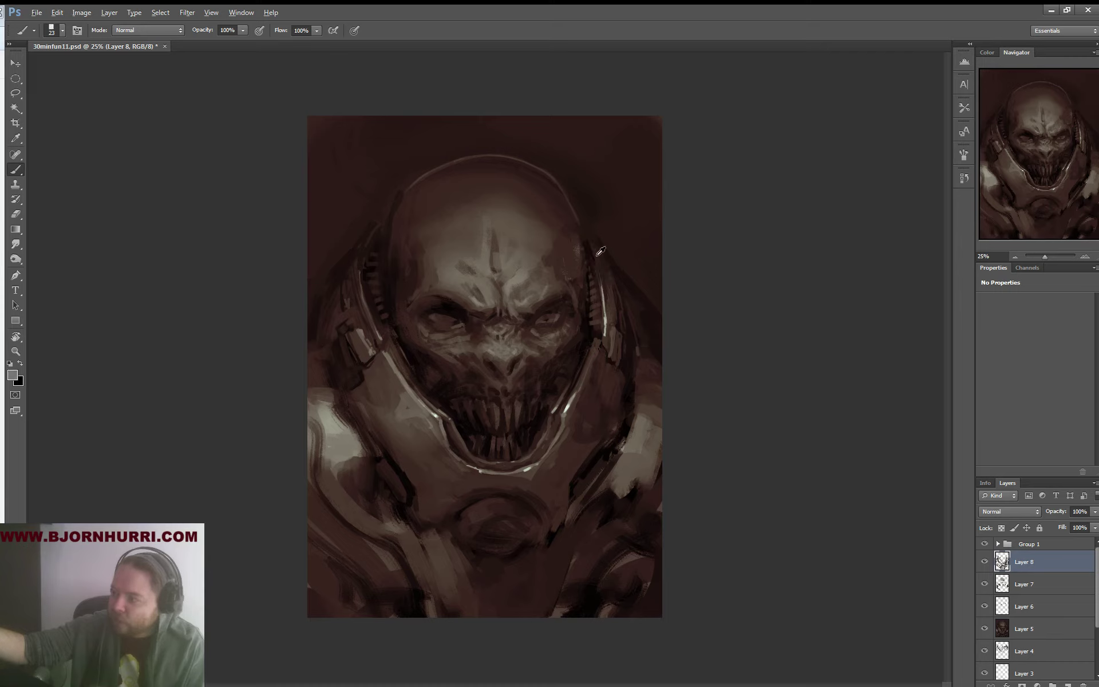
pyautogui.keyDown('alt'); pyautogui.click(594, 243); pyautogui.keyUp('alt')
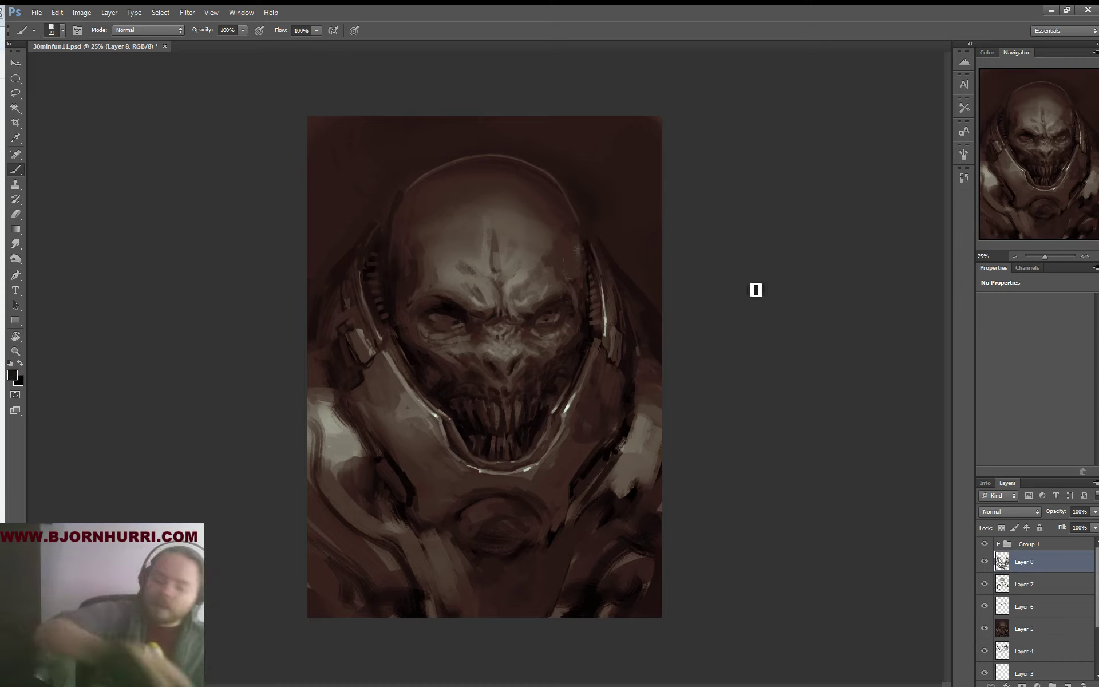
# Add a new layer and paint light background strokes beside the left collar with an 86 px brush
pyautogui.hotkey('ctrl', 'shift', 'alt', 'n')
pyautogui.press('d')
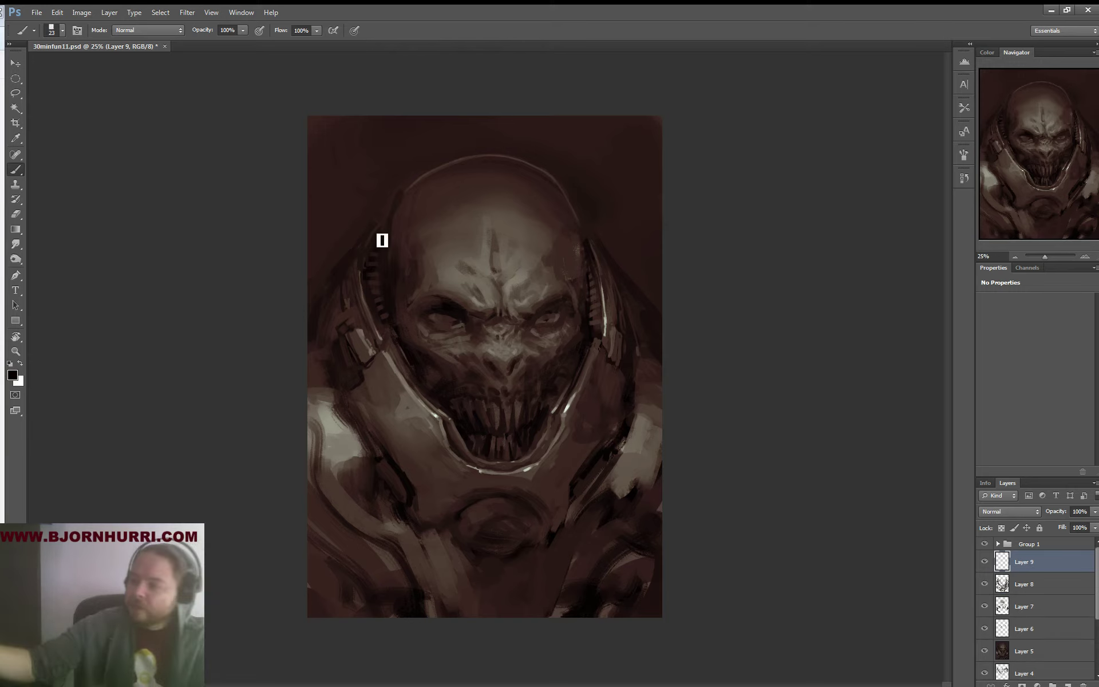
pyautogui.press('x')
pyautogui.rightClick(384, 225)
pyautogui.write('86')
pyautogui.press('Return')
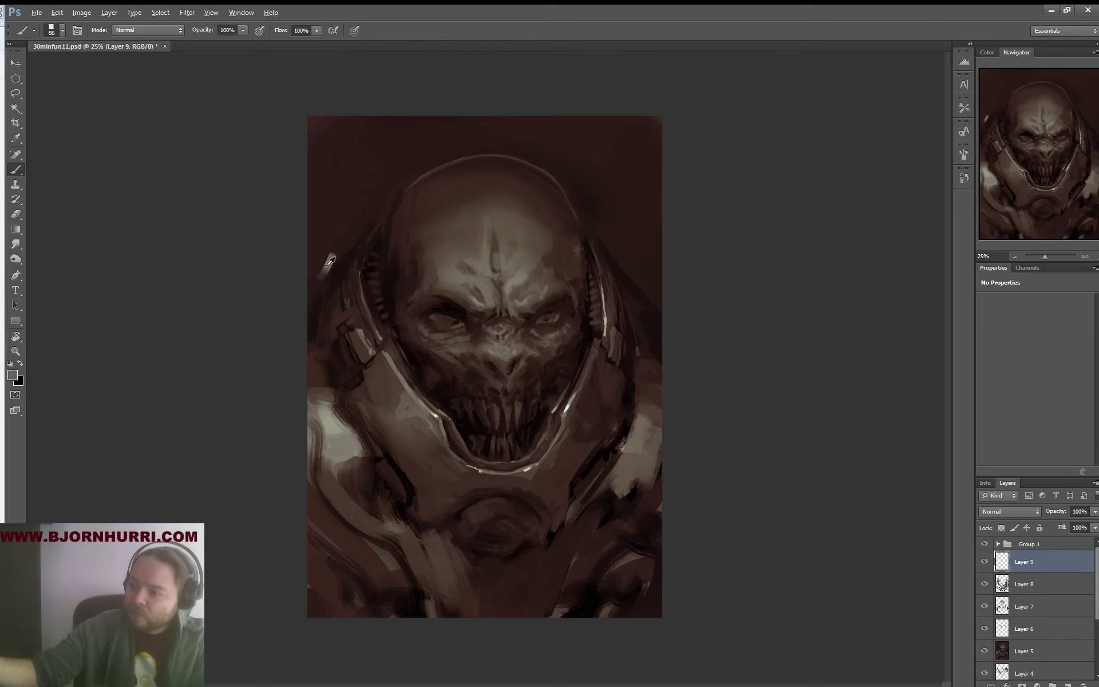
pyautogui.moveTo(312, 268)
pyautogui.mouseDown()
pyautogui.moveTo(359, 239)
pyautogui.moveTo(350, 221)
pyautogui.moveTo(329, 216)
pyautogui.mouseUp()
# Enlarge the brush to 174 px and spread a muted, cloudy brown haze across the background behind the head
pyautogui.rightClick(335, 228)
pyautogui.moveTo(393, 257); pyautogui.dragTo(422, 257)
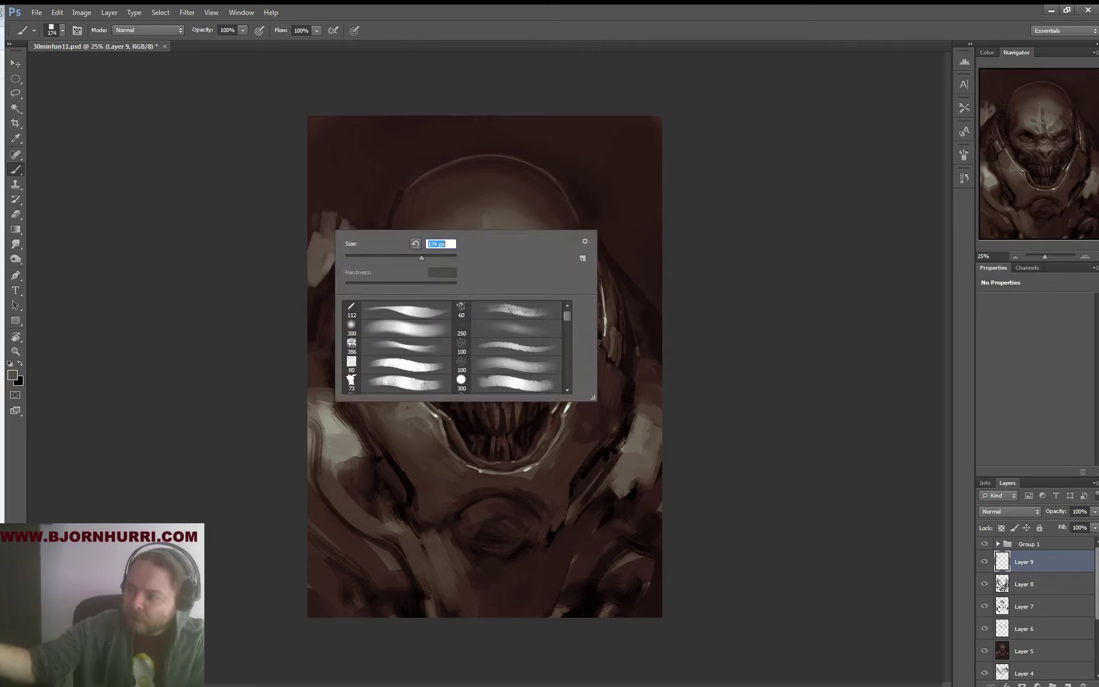
pyautogui.moveTo(322, 208)
pyautogui.mouseDown()
pyautogui.moveTo(313, 188)
pyautogui.moveTo(319, 235)
pyautogui.moveTo(354, 219)
pyautogui.moveTo(379, 206)
pyautogui.mouseUp()
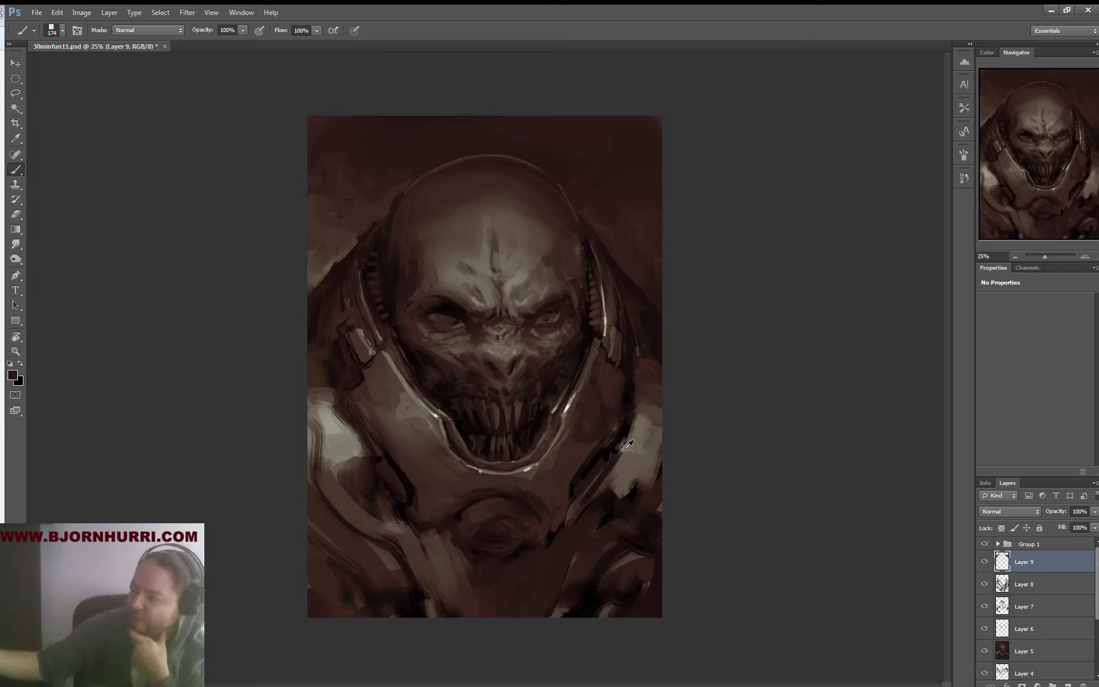
# Set the brush to 43 px and model the bright right shoulder armour with sampled light and mid tones
pyautogui.rightClick(643, 447)
pyautogui.write('43')
pyautogui.press('Return')
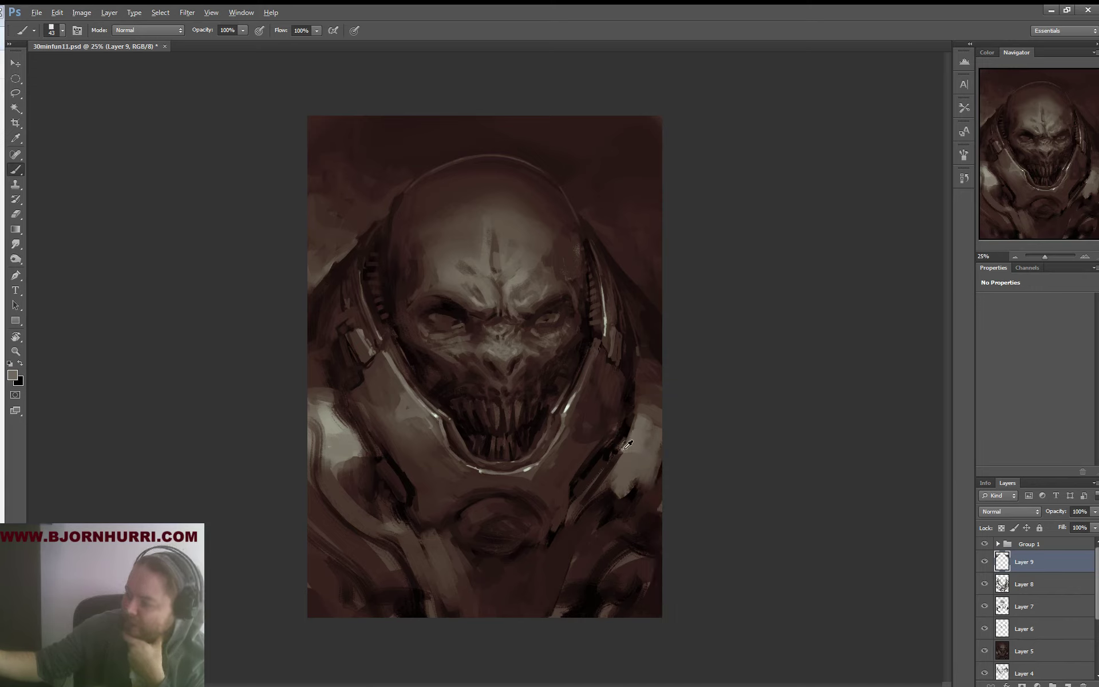
pyautogui.keyDown('alt'); pyautogui.click(625, 448); pyautogui.keyUp('alt')
pyautogui.moveTo(630, 453)
pyautogui.mouseDown()
pyautogui.moveTo(648, 432)
pyautogui.moveTo(653, 452)
pyautogui.moveTo(660, 444)
pyautogui.moveTo(643, 430)
pyautogui.moveTo(656, 430)
pyautogui.mouseUp()
pyautogui.keyDown('alt'); pyautogui.click(644, 419); pyautogui.keyUp('alt')
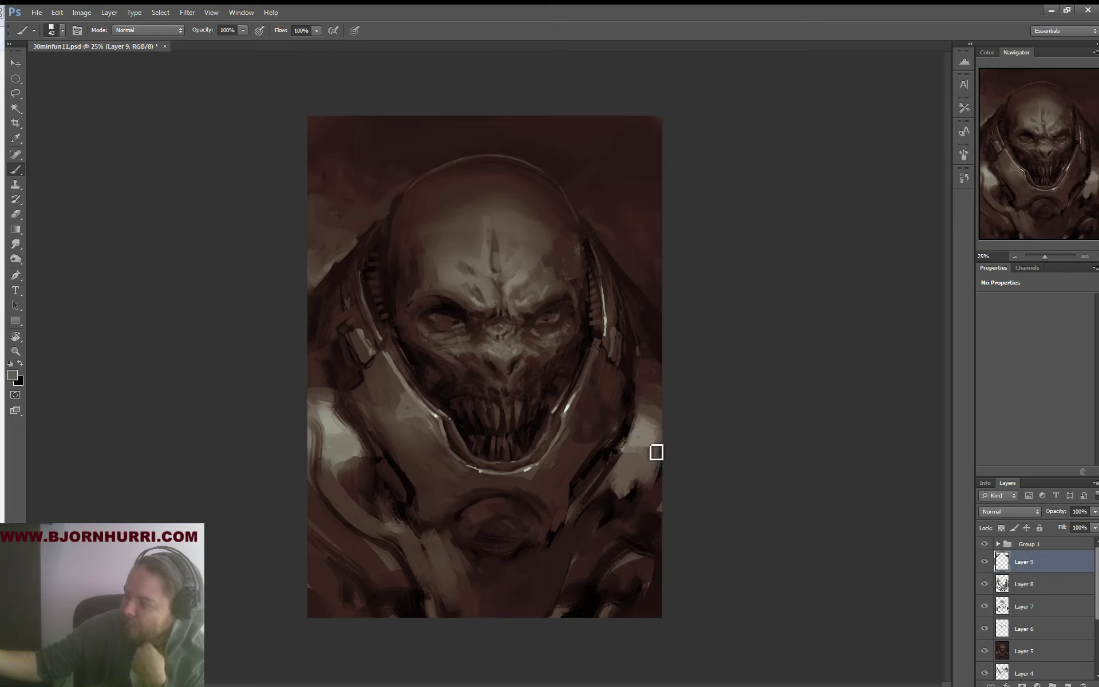
pyautogui.keyDown('alt'); pyautogui.click(655, 451); pyautogui.keyUp('alt')
pyautogui.keyDown('alt'); pyautogui.click(653, 467); pyautogui.keyUp('alt')
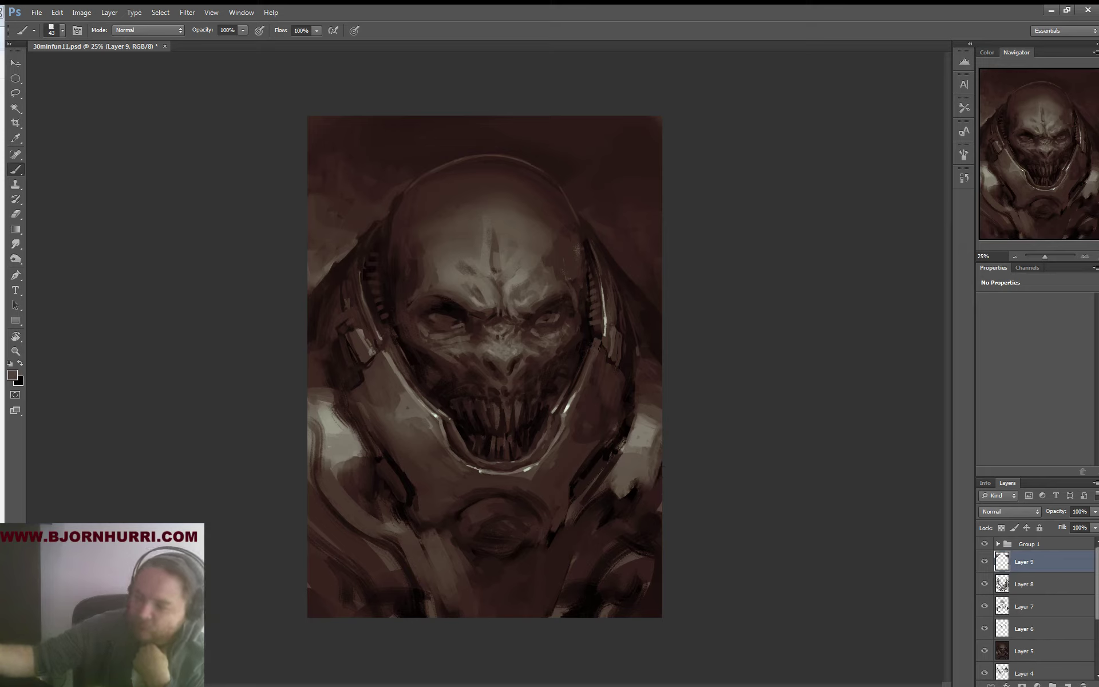
# Reshape the bright highlight on the left shoulder armour with sampled light and dark tones
pyautogui.moveTo(332, 448)
pyautogui.mouseDown()
pyautogui.moveTo(336, 456)
pyautogui.moveTo(311, 435)
pyautogui.moveTo(320, 409)
pyautogui.mouseUp()
pyautogui.keyDown('alt'); pyautogui.click(341, 475); pyautogui.keyUp('alt')
pyautogui.keyDown('alt'); pyautogui.click(321, 408); pyautogui.keyUp('alt')
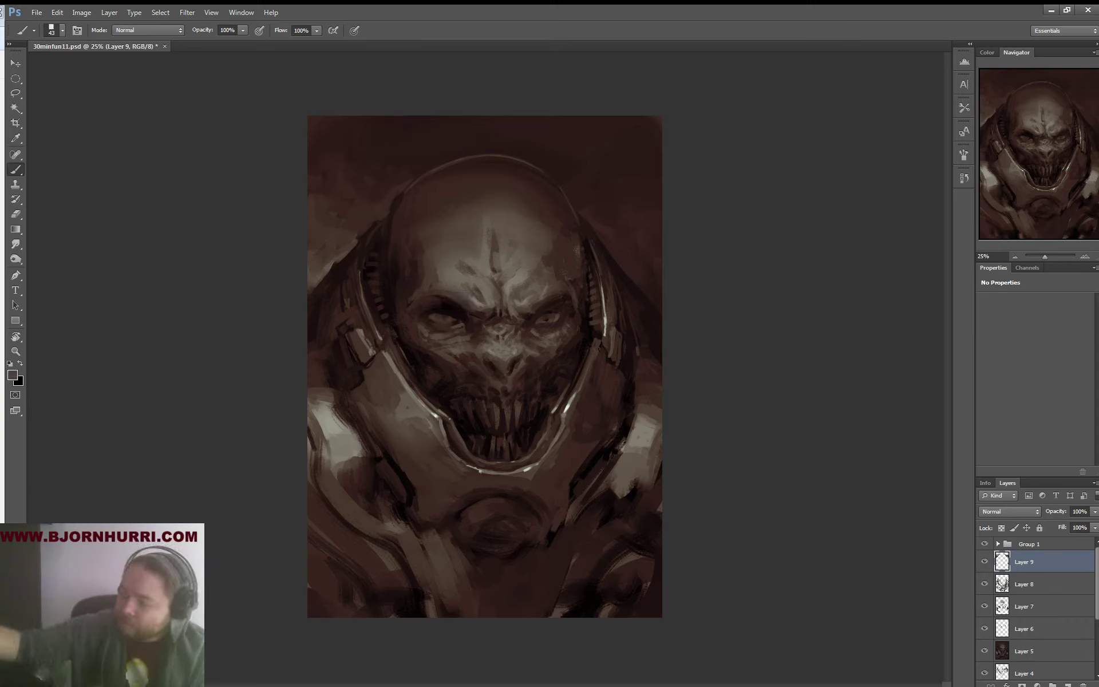
# Set the brush to 23 px, paint sampled lighter skin tones around the left eye, and save the document
pyautogui.rightClick(488, 350)
pyautogui.click(511, 378)
pyautogui.press('Return')
pyautogui.keyDown('alt'); pyautogui.click(486, 286); pyautogui.keyUp('alt')
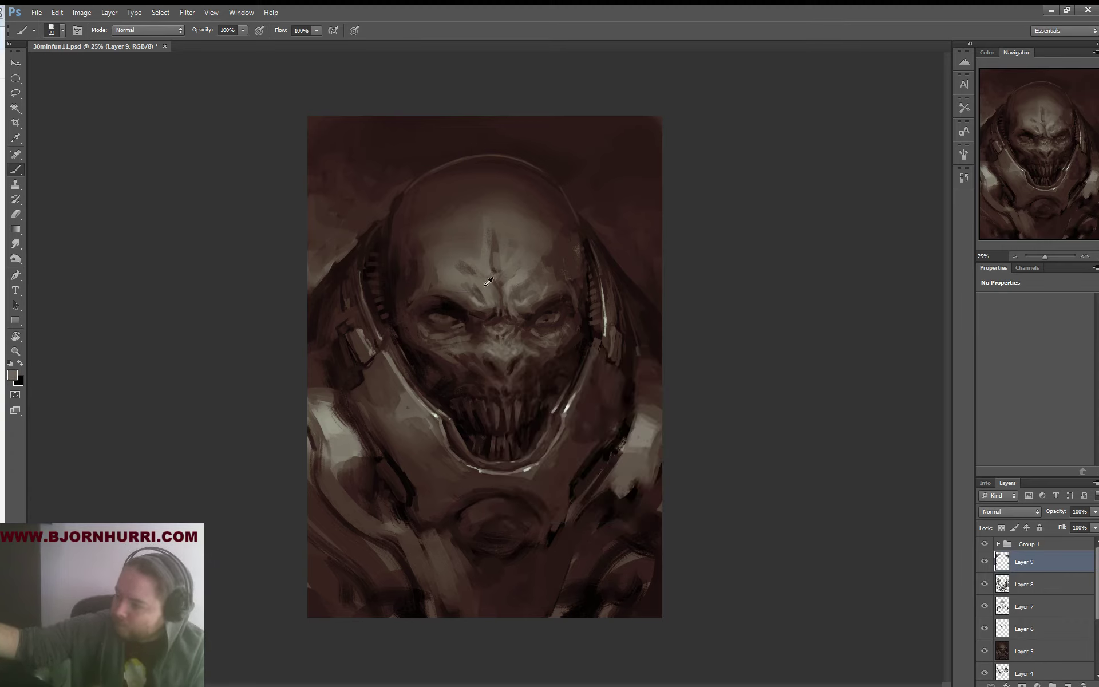
pyautogui.moveTo(443, 333)
pyautogui.mouseDown()
pyautogui.moveTo(433, 329)
pyautogui.moveTo(463, 332)
pyautogui.moveTo(433, 334)
pyautogui.mouseUp()
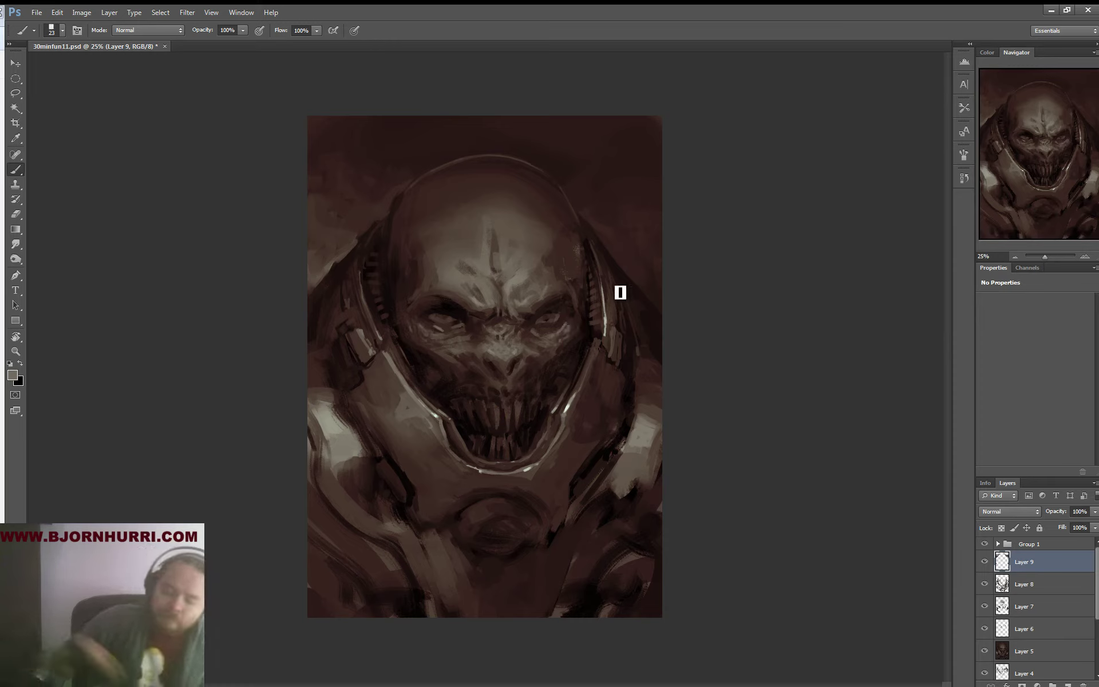
pyautogui.hotkey('ctrl', 's')
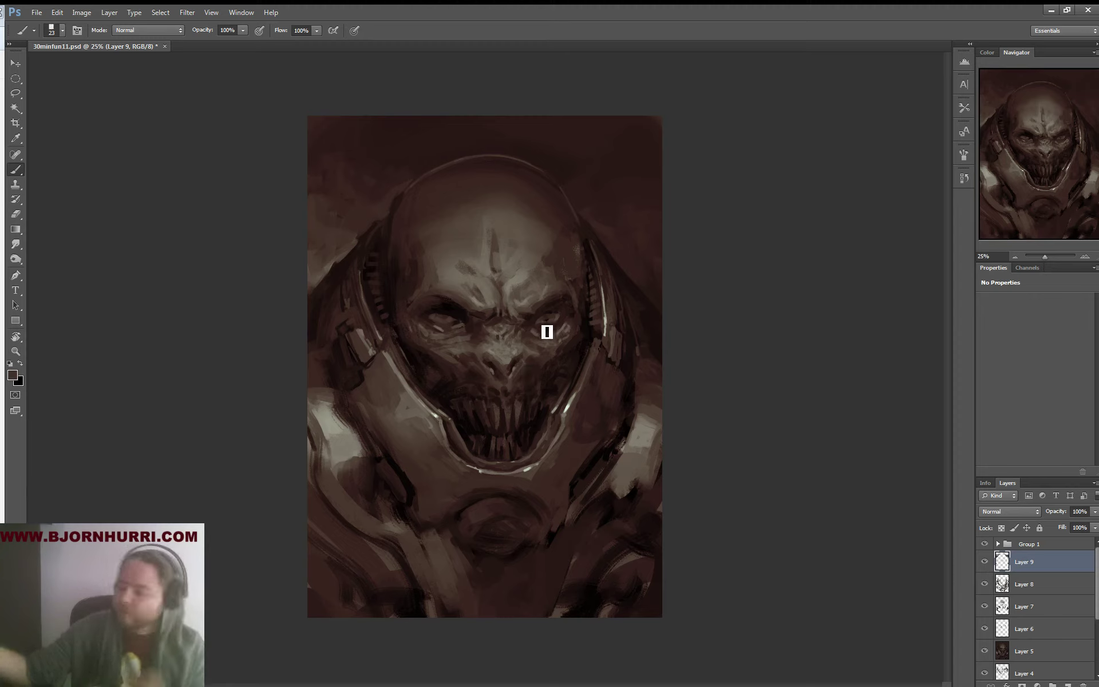
# Refine the nostrils, nose bridge and adjoining cheek with sampled light and dark skin tones
pyautogui.keyDown('alt'); pyautogui.click(511, 362); pyautogui.keyUp('alt')
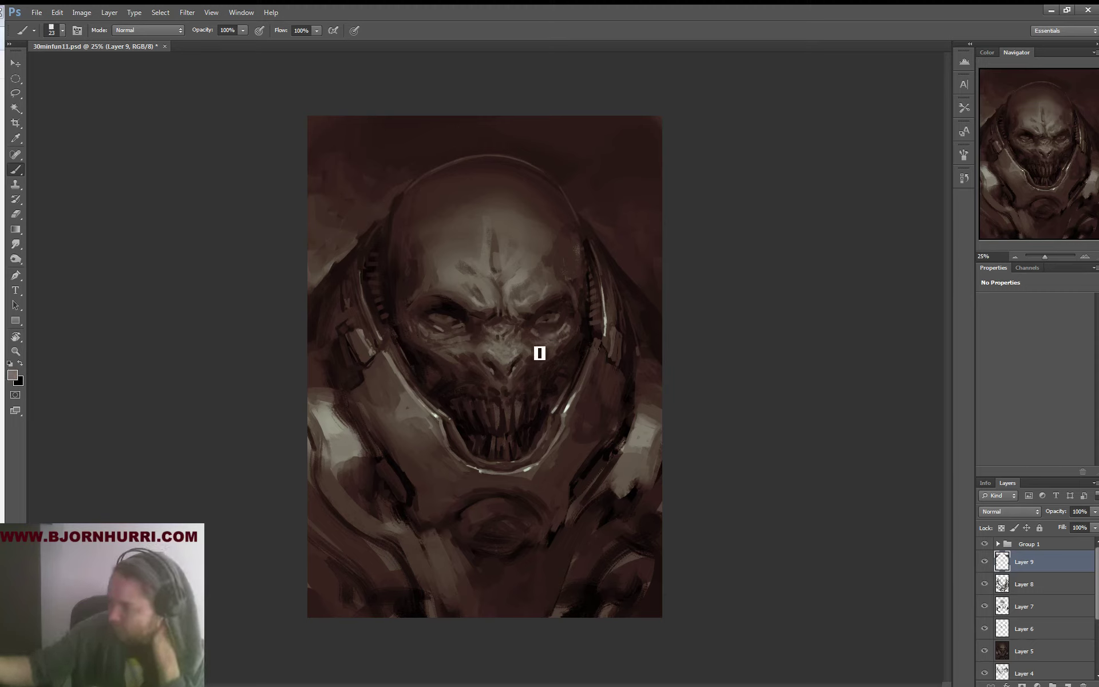
pyautogui.keyDown('alt'); pyautogui.click(524, 355); pyautogui.keyUp('alt')
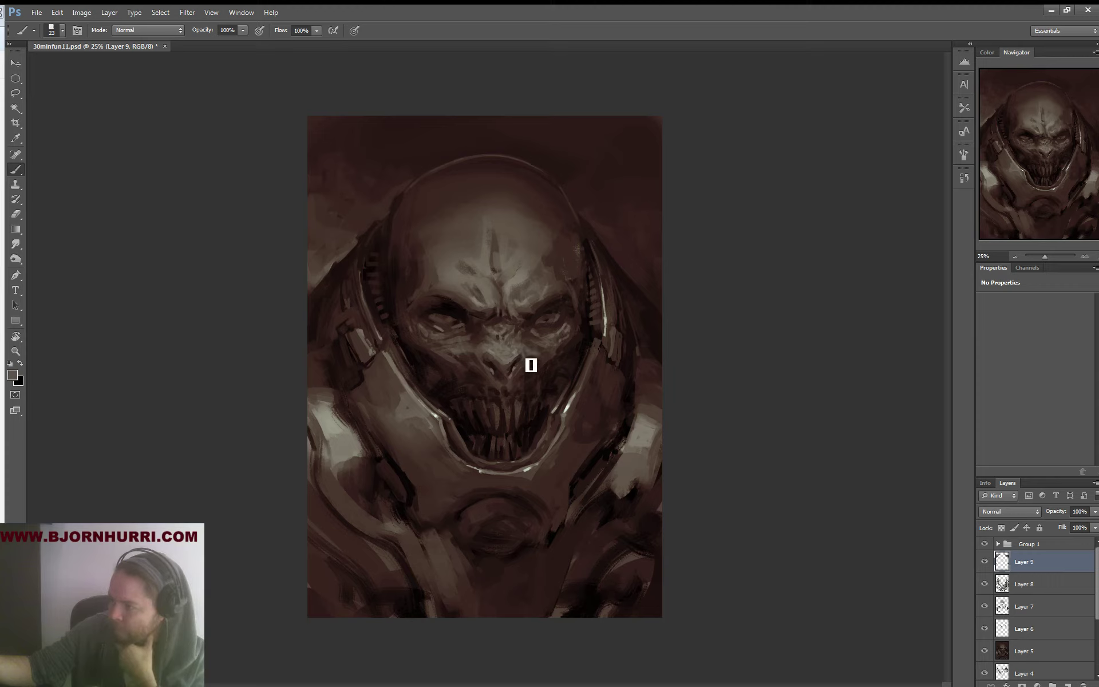
pyautogui.keyDown('alt'); pyautogui.click(494, 356); pyautogui.keyUp('alt')
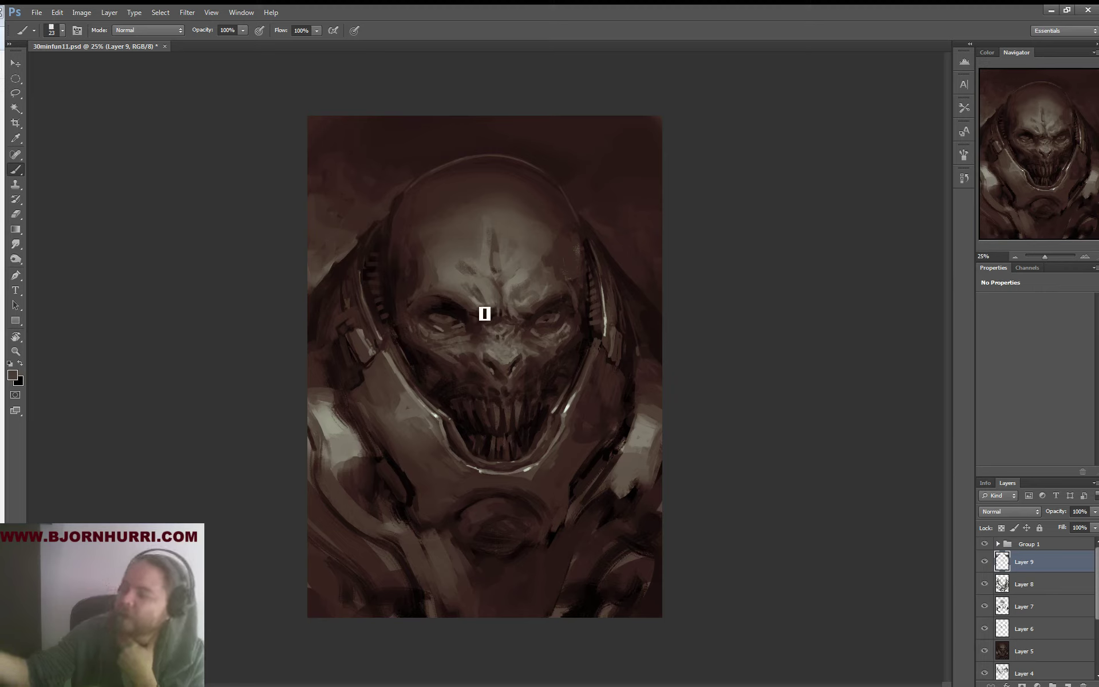
pyautogui.keyDown('alt'); pyautogui.click(488, 344); pyautogui.keyUp('alt')
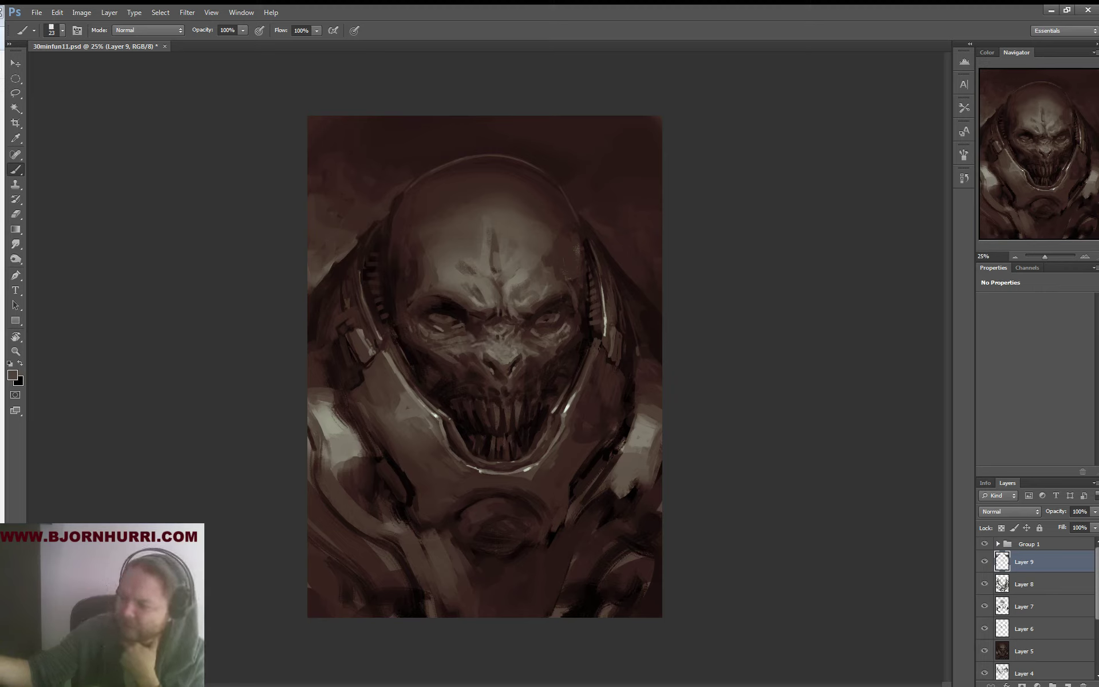
pyautogui.keyDown('alt'); pyautogui.click(473, 335); pyautogui.keyUp('alt')
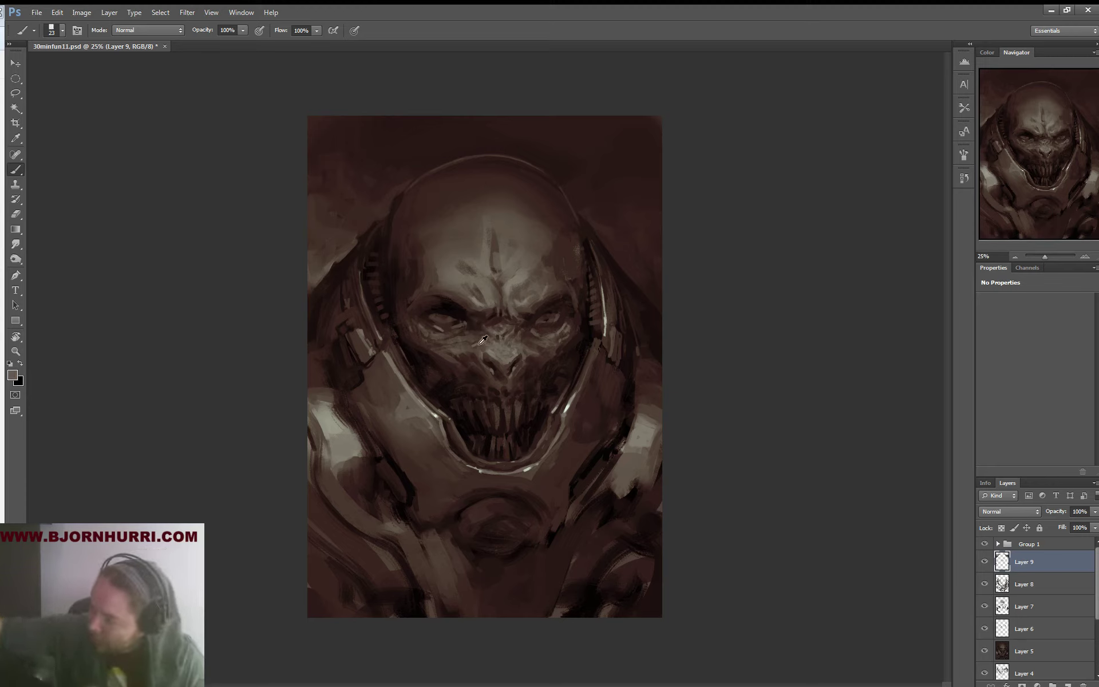
# Refine the left eye and its lower lid with 11 px and 22 px brush sizes, using sampled light and dark skin tones
pyautogui.keyDown('alt'); pyautogui.click(498, 350); pyautogui.keyUp('alt')
pyautogui.rightClick(500, 348)
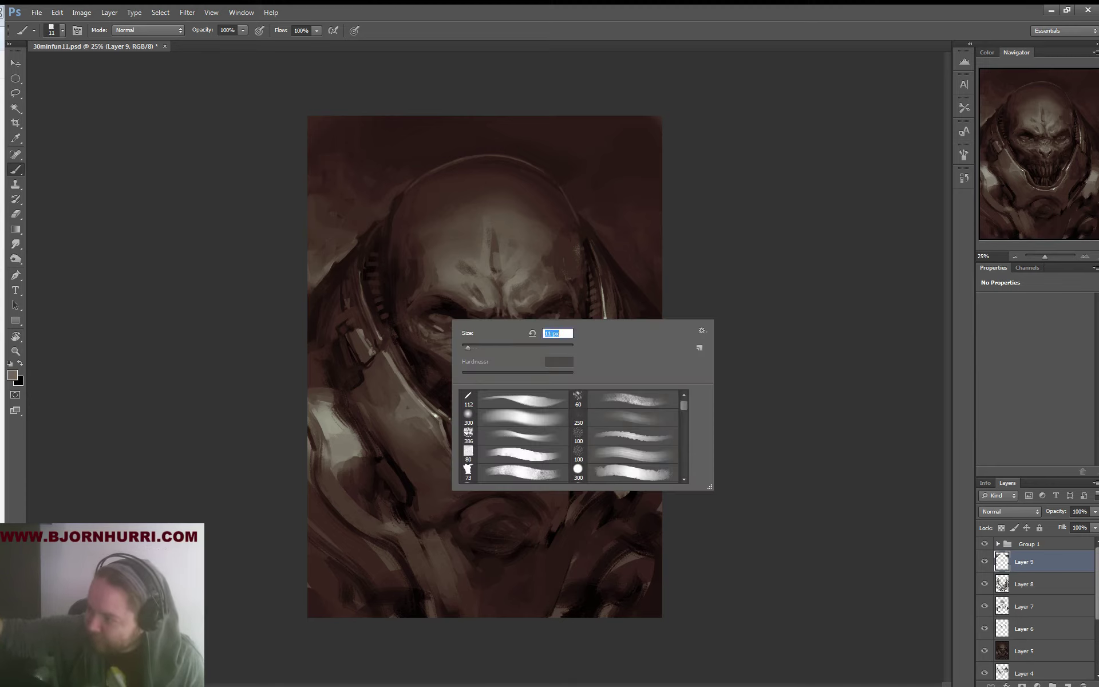
pyautogui.write('11')
pyautogui.press('Return')
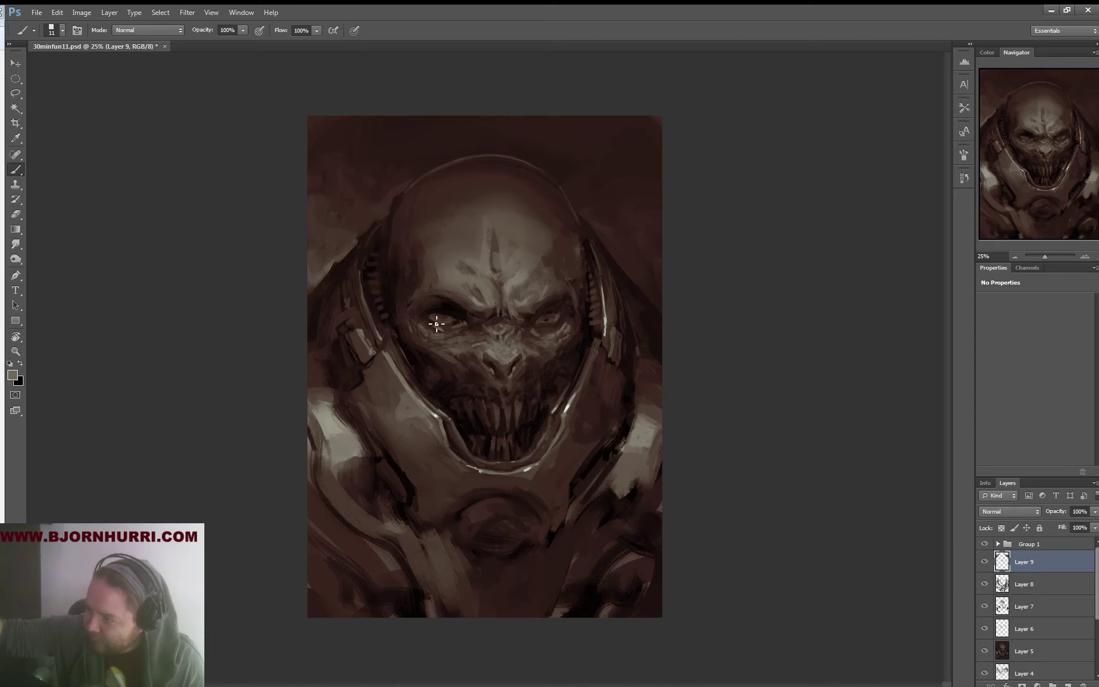
pyautogui.rightClick(441, 328)
pyautogui.write('22')
pyautogui.press('Return')
pyautogui.keyDown('alt'); pyautogui.click(442, 332); pyautogui.keyUp('alt')
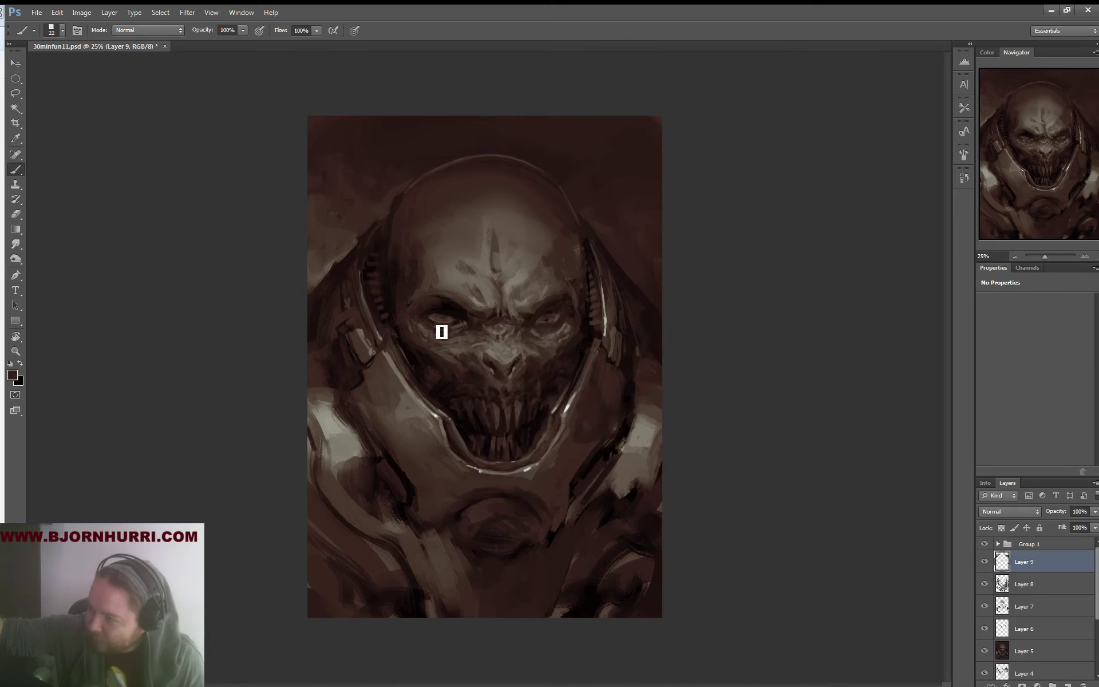
pyautogui.keyDown('alt'); pyautogui.click(449, 333); pyautogui.keyUp('alt')
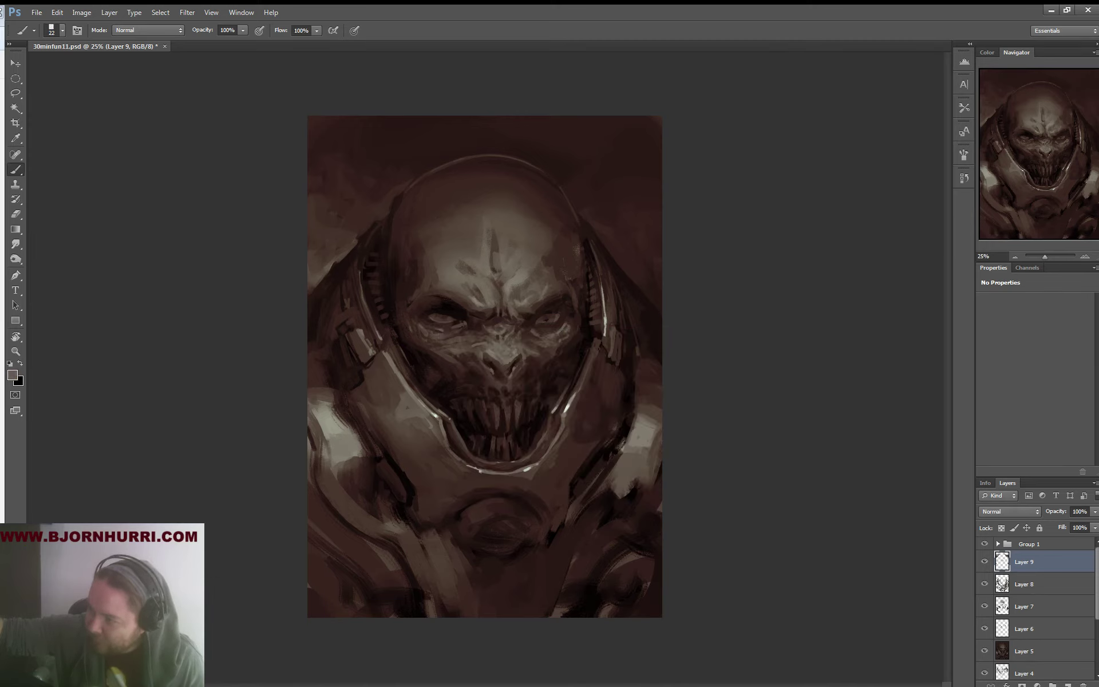
pyautogui.keyDown('alt'); pyautogui.click(450, 335); pyautogui.keyUp('alt')
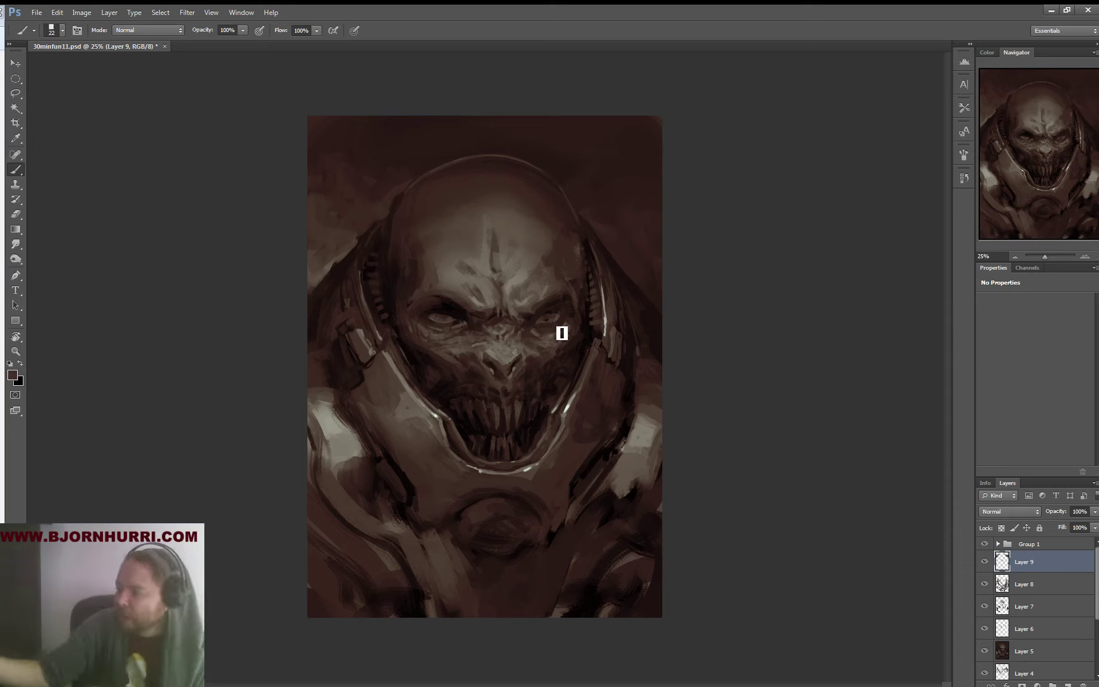
# Set the brush to 15 px, detail the right eye with sampled tones and add a small light glint to the left eye
pyautogui.keyDown('alt'); pyautogui.click(565, 324); pyautogui.keyUp('alt')
pyautogui.rightClick(562, 333)
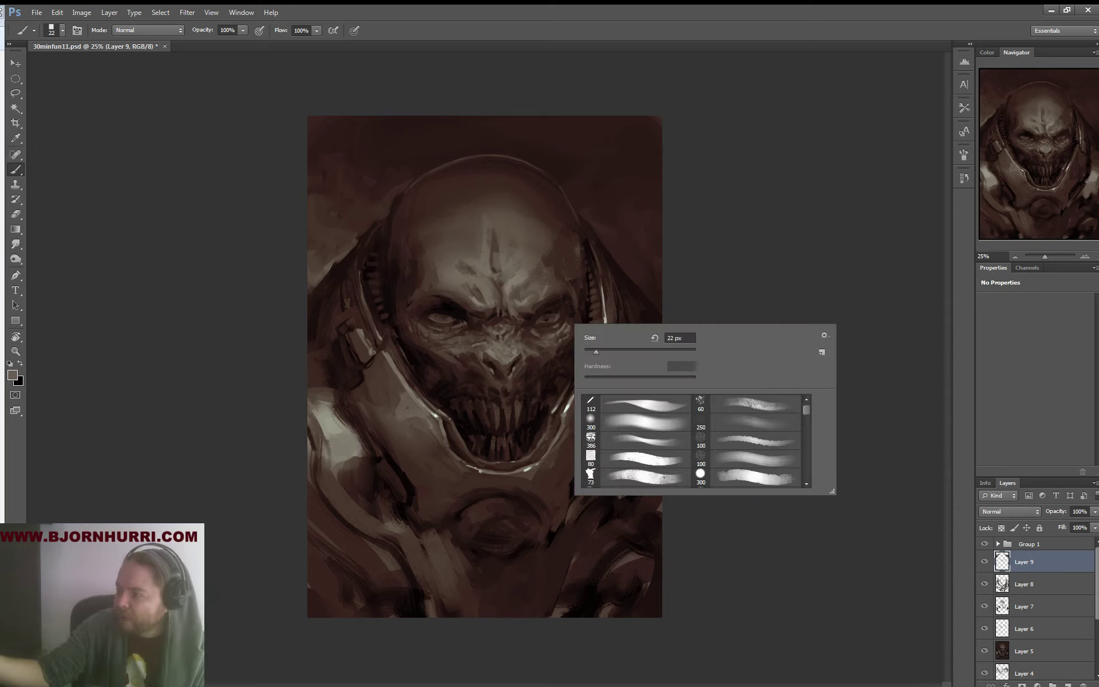
pyautogui.write('15')
pyautogui.press('Return')
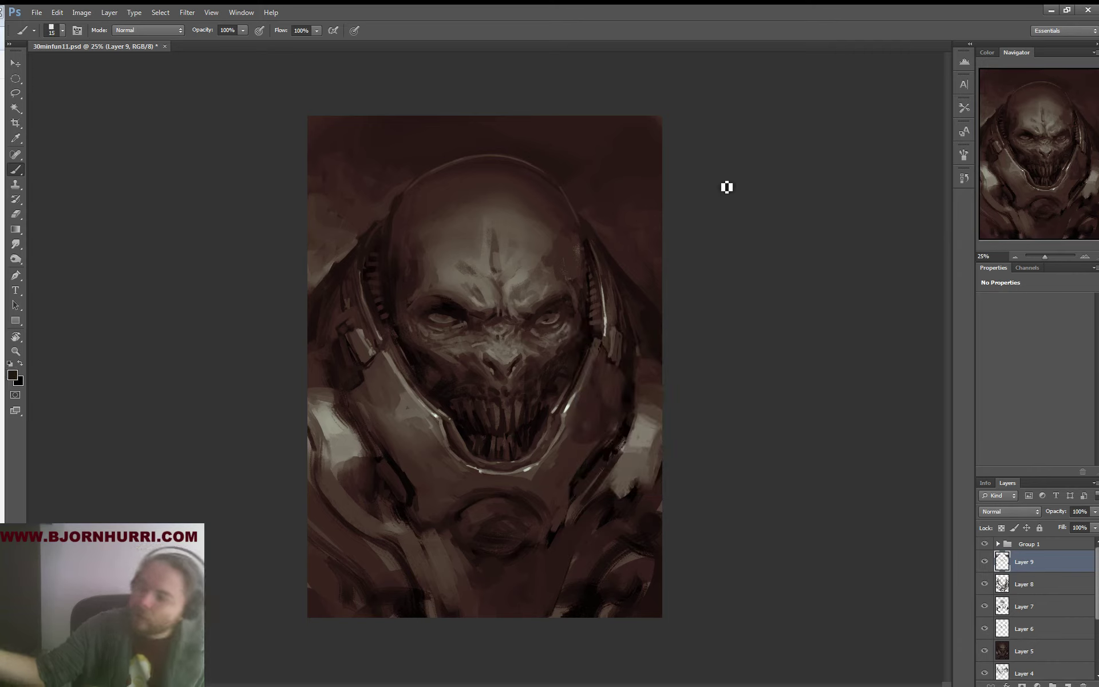
pyautogui.keyDown('alt'); pyautogui.click(490, 286); pyautogui.keyUp('alt')
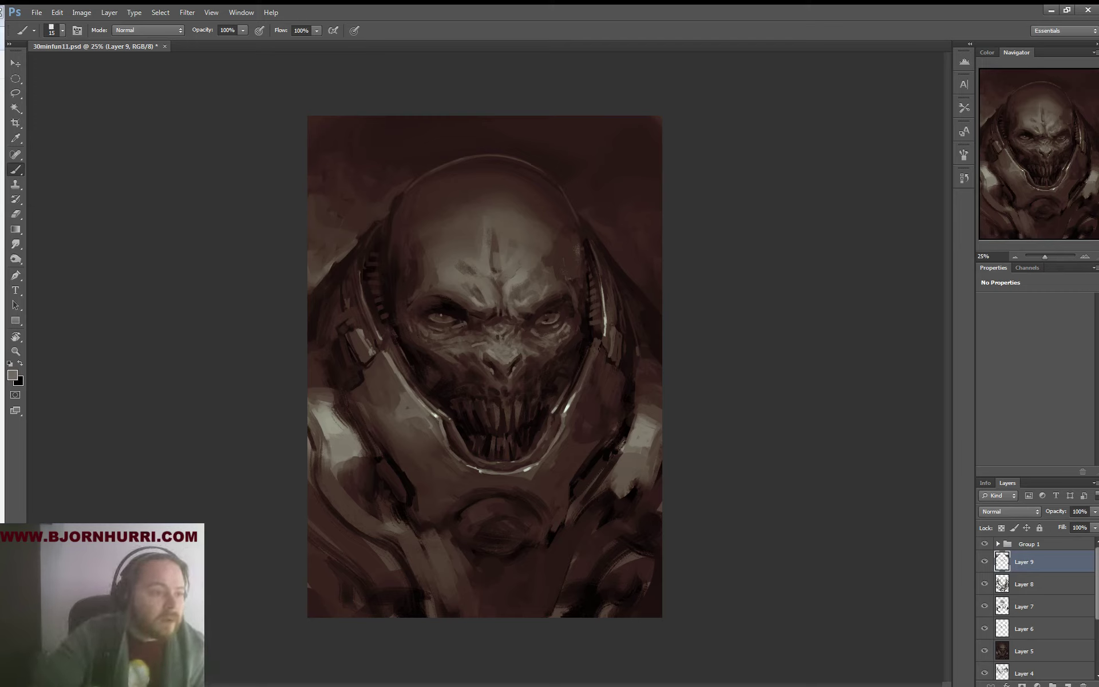
pyautogui.hotkey('alt', 'Tab')
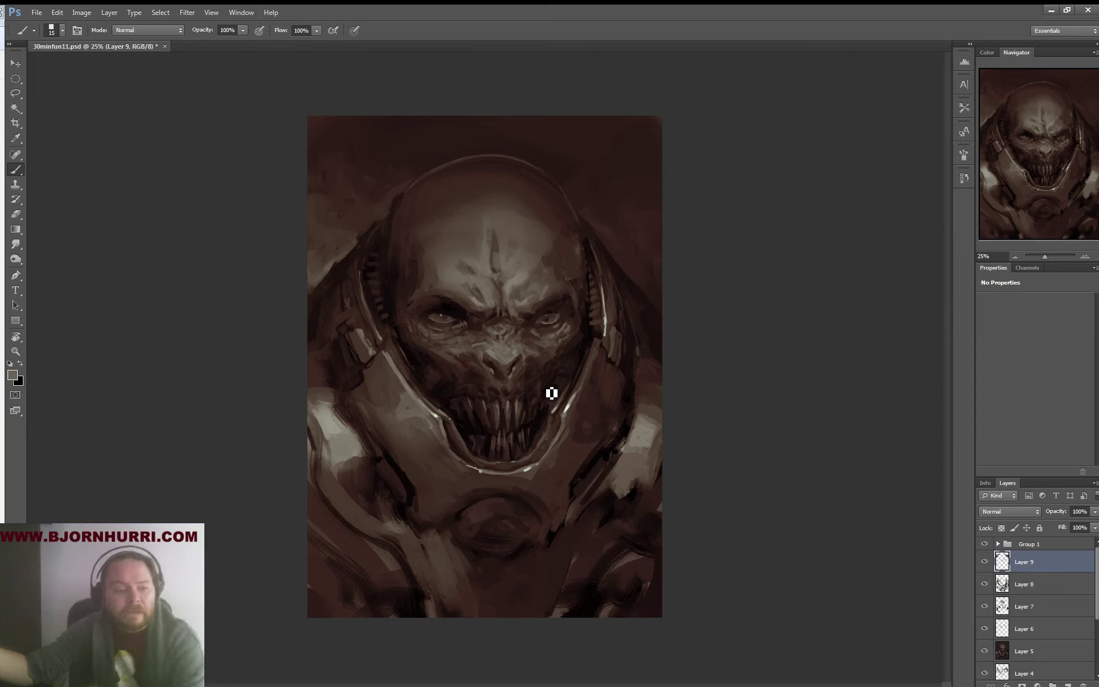
# Sharpen the teeth and refine the right cheek and the area around the right eye with sampled light and dark tones
pyautogui.keyDown('alt'); pyautogui.click(487, 422); pyautogui.keyUp('alt')
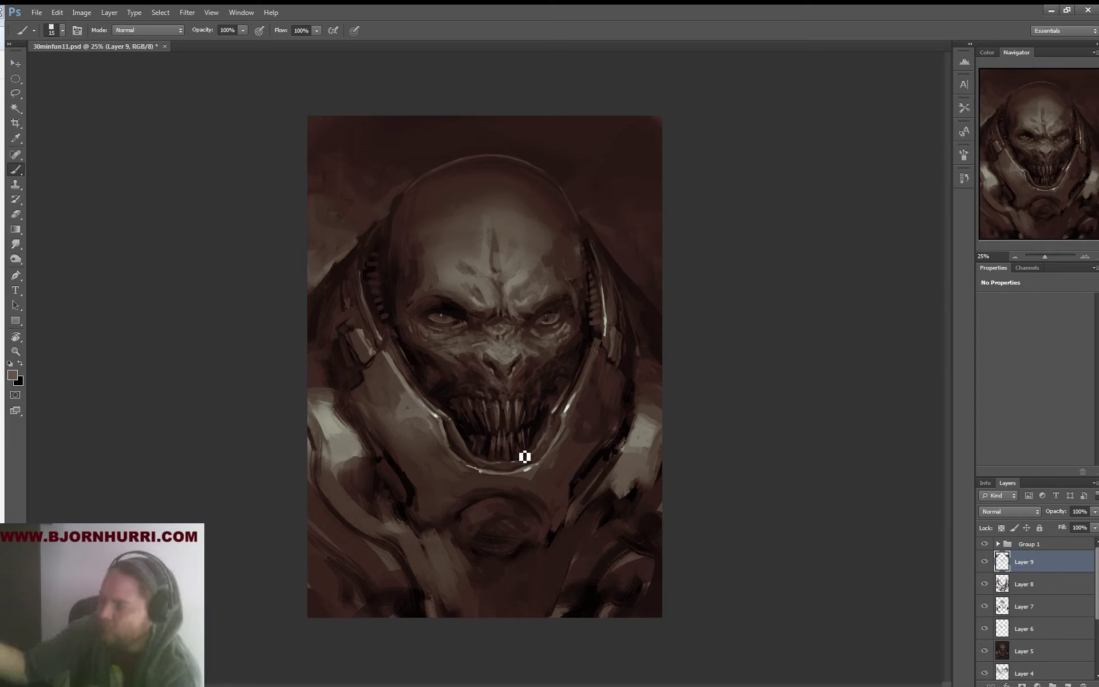
pyautogui.keyDown('alt'); pyautogui.click(553, 366); pyautogui.keyUp('alt')
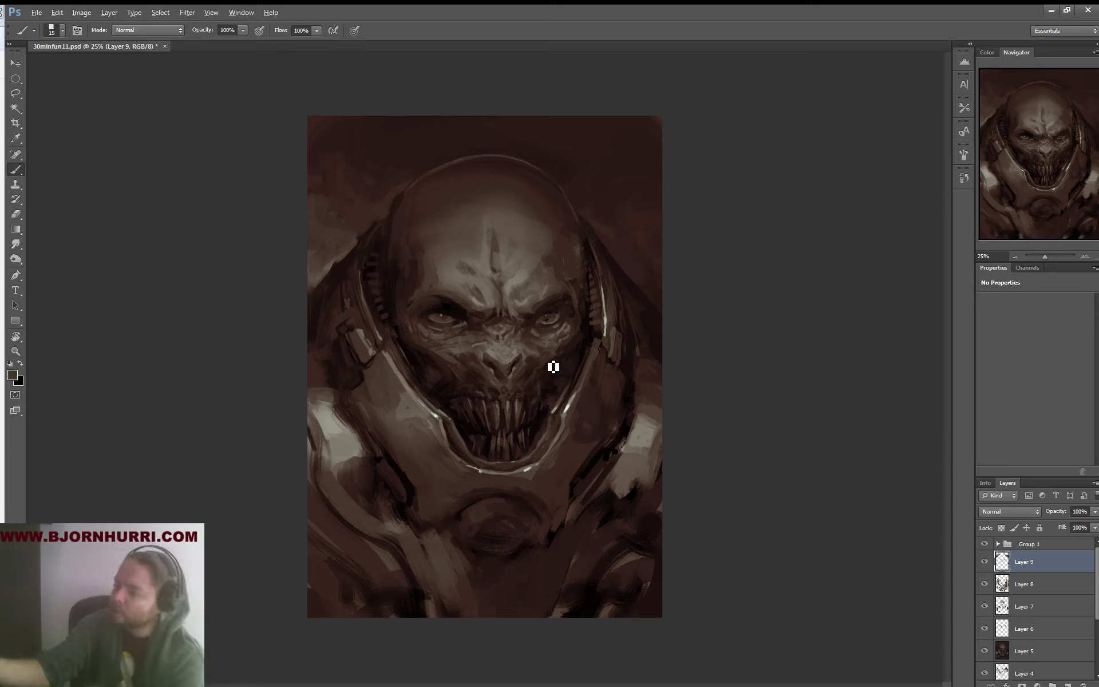
pyautogui.keyDown('alt'); pyautogui.click(556, 344); pyautogui.keyUp('alt')
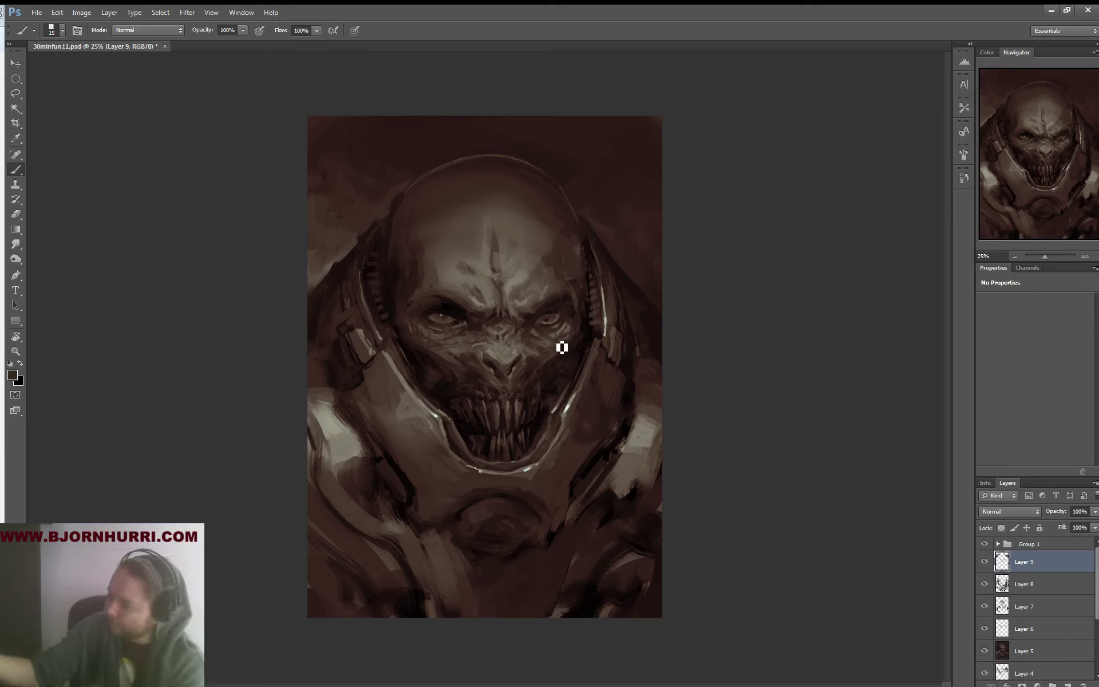
pyautogui.keyDown('alt'); pyautogui.click(560, 340); pyautogui.keyUp('alt')
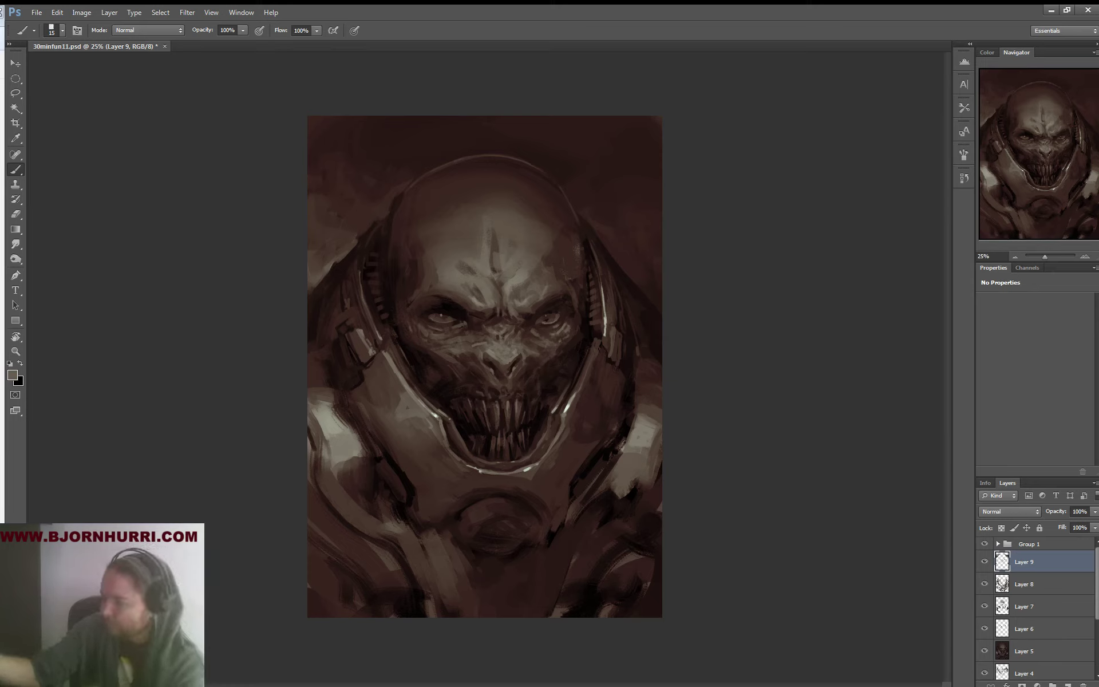
pyautogui.keyDown('alt'); pyautogui.click(568, 313); pyautogui.keyUp('alt')
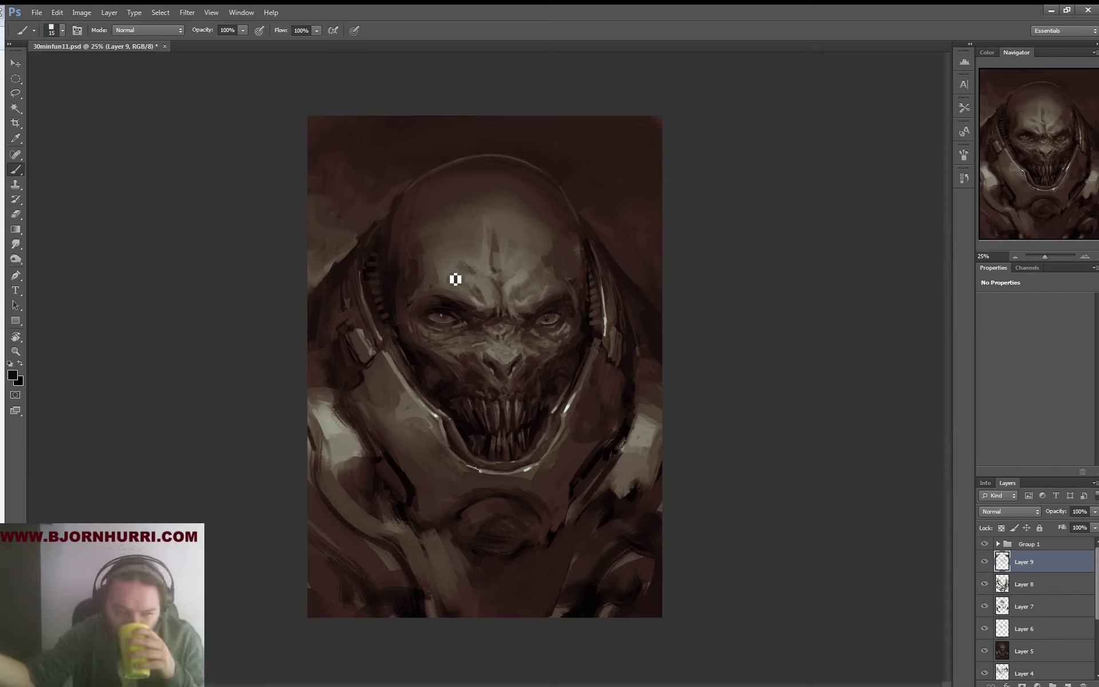
# Rework the brow and right side of the forehead with 31 px and 59 px brush sizes, using sampled skin tones
pyautogui.rightClick(498, 296)
pyautogui.click(524, 323)
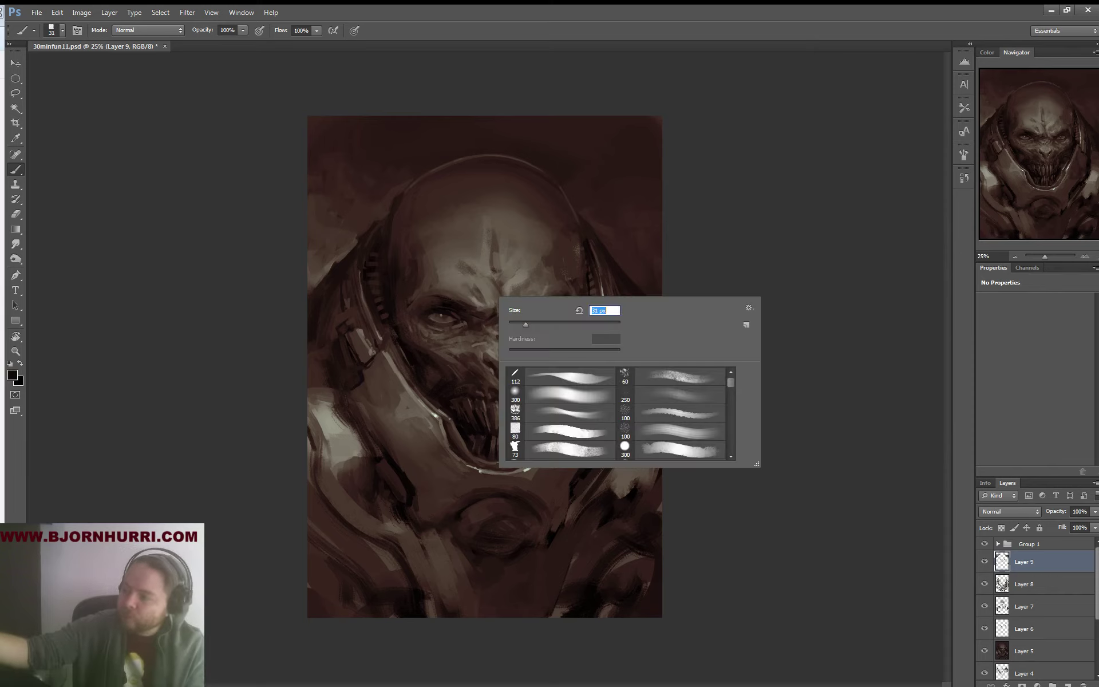
pyautogui.keyDown('alt'); pyautogui.click(487, 306); pyautogui.keyUp('alt')
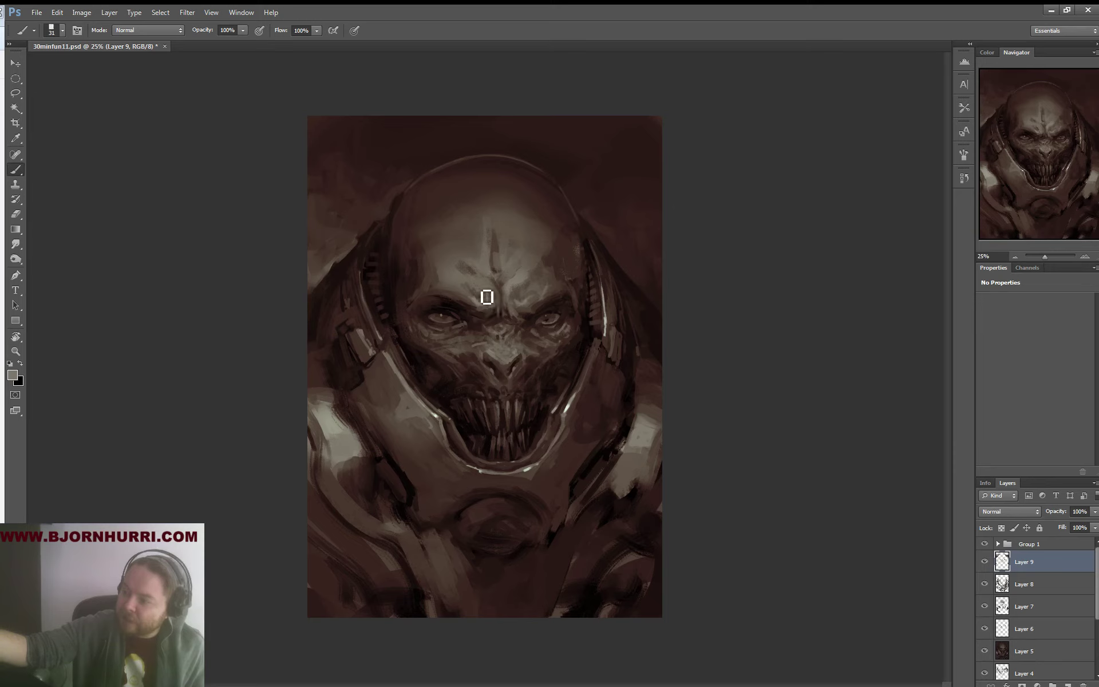
pyautogui.rightClick(480, 287)
pyautogui.write('59')
pyautogui.press('Return')
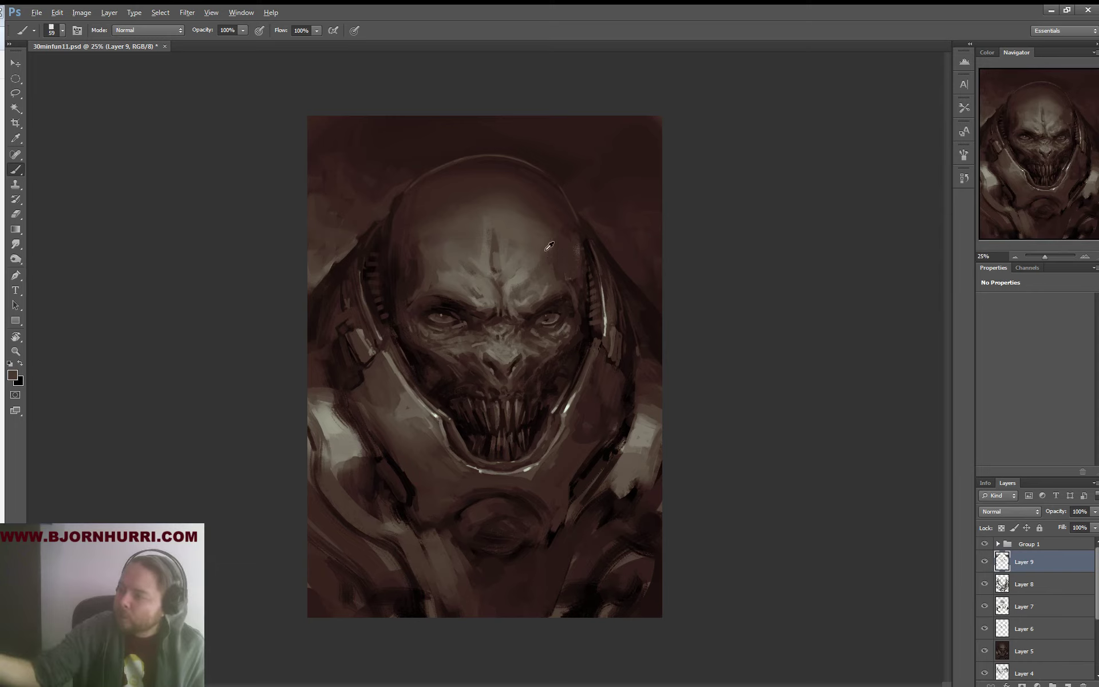
pyautogui.moveTo(551, 281); pyautogui.dragTo(564, 267)
pyautogui.keyDown('alt'); pyautogui.click(563, 260); pyautogui.keyUp('alt')
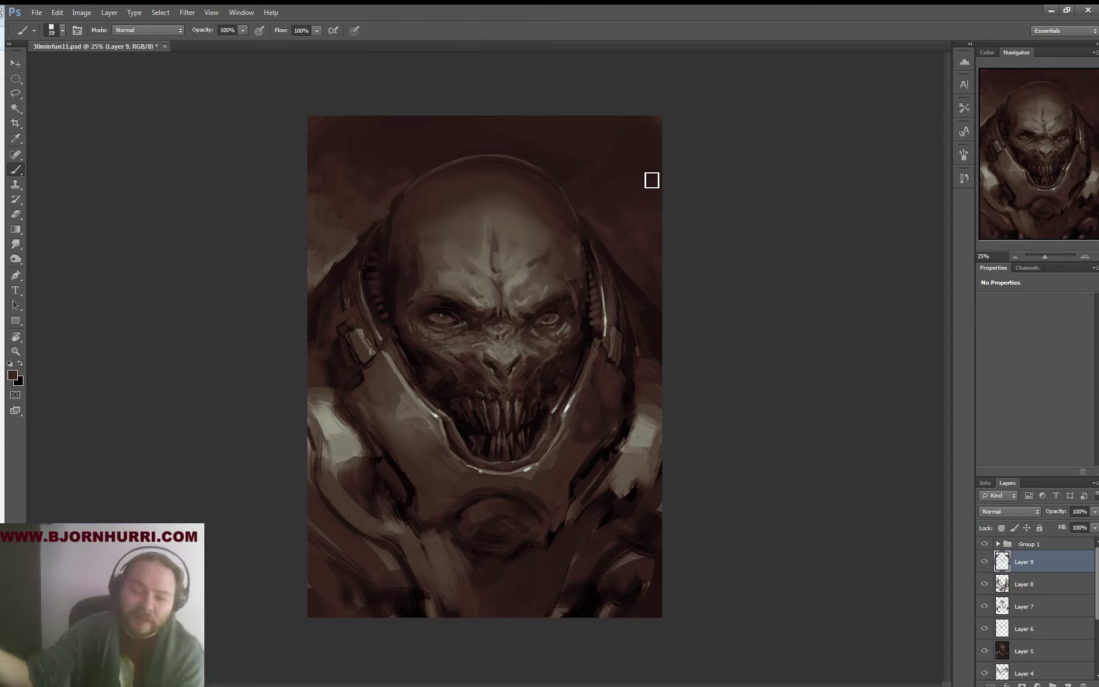
# Set the brush to 92 px and soften the vertical scar on the forehead with a sampled skin tone
pyautogui.rightClick(434, 261)
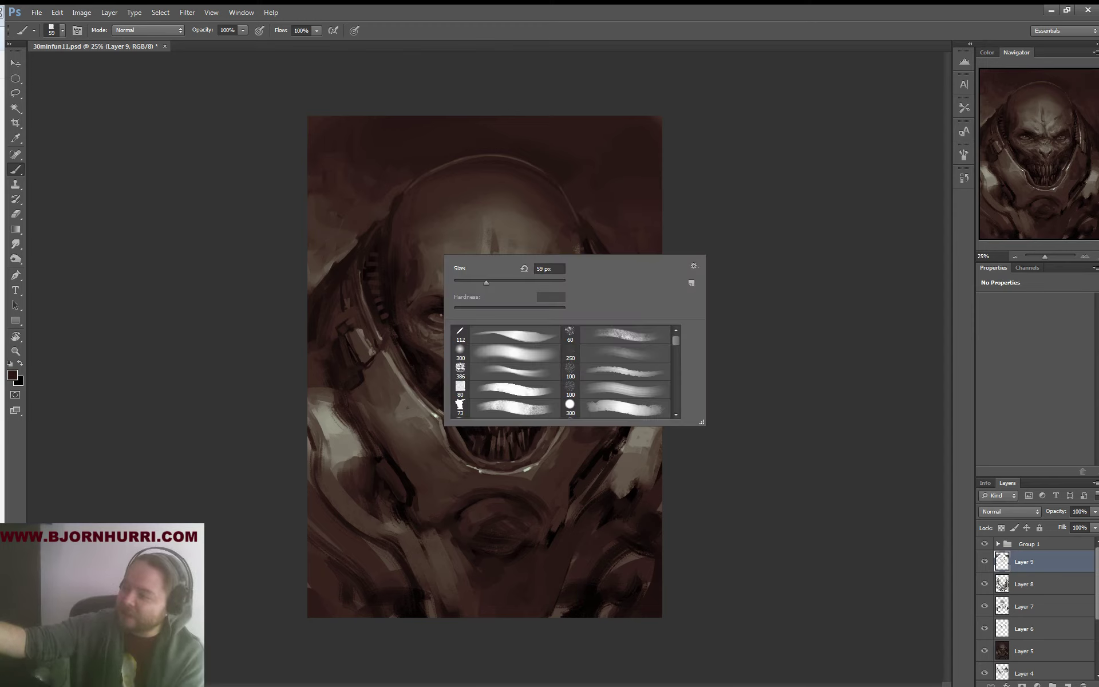
pyautogui.moveTo(486, 283); pyautogui.dragTo(494, 283)
pyautogui.press('Return')
pyautogui.keyDown('alt'); pyautogui.click(468, 281); pyautogui.keyUp('alt')
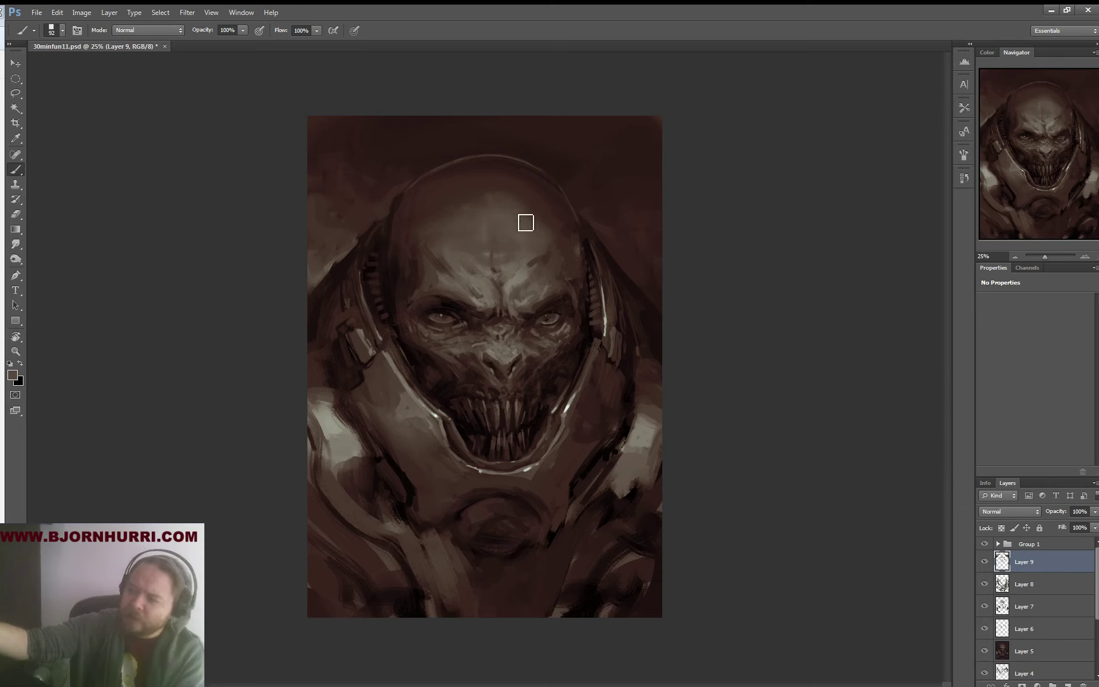
# Switch to the textured 73 px brush preset, enlarge it to 277 px, and paint skin texture over the upper forehead
pyautogui.rightClick(520, 202)
pyautogui.click(599, 360)
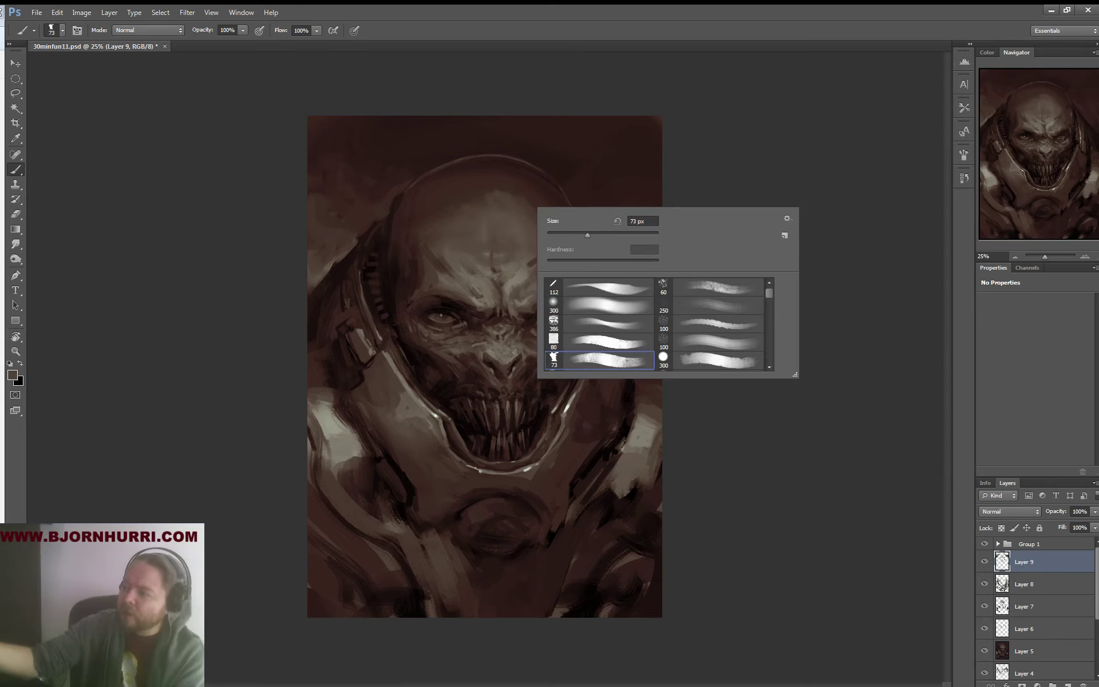
pyautogui.press('Return')
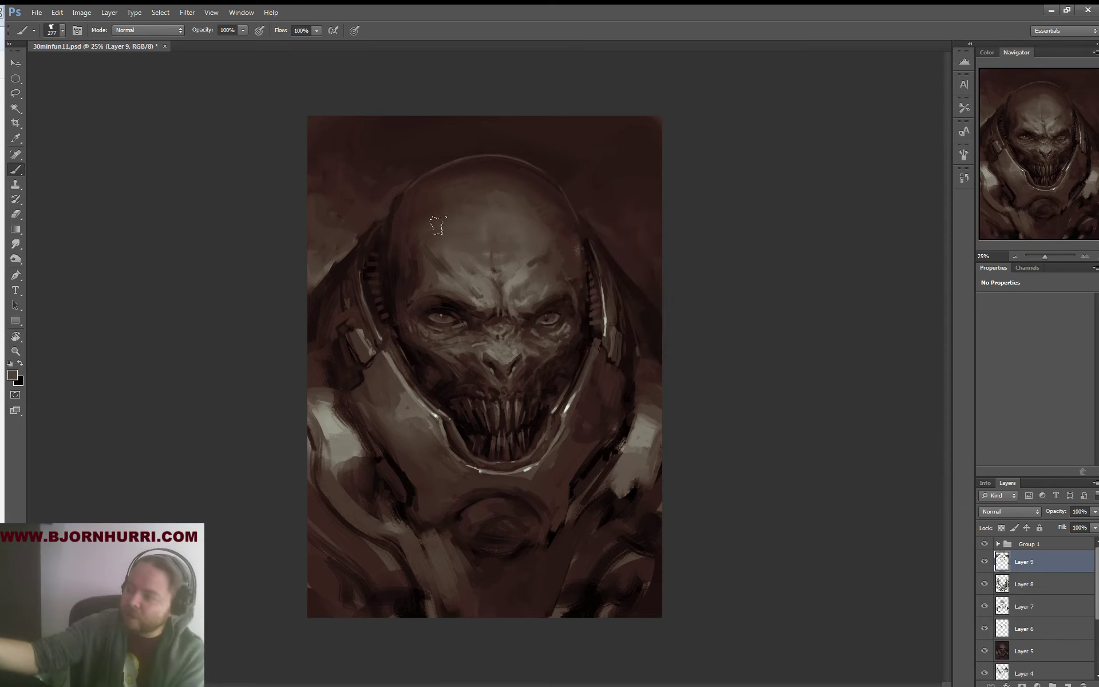
pyautogui.moveTo(437, 201); pyautogui.dragTo(464, 157)
# Set the textured brush to 69 px and refine the right brow and left temple with sampled skin and shadow tones
pyautogui.rightClick(492, 262)
pyautogui.moveTo(589, 289); pyautogui.dragTo(541, 289)
pyautogui.press('Return')
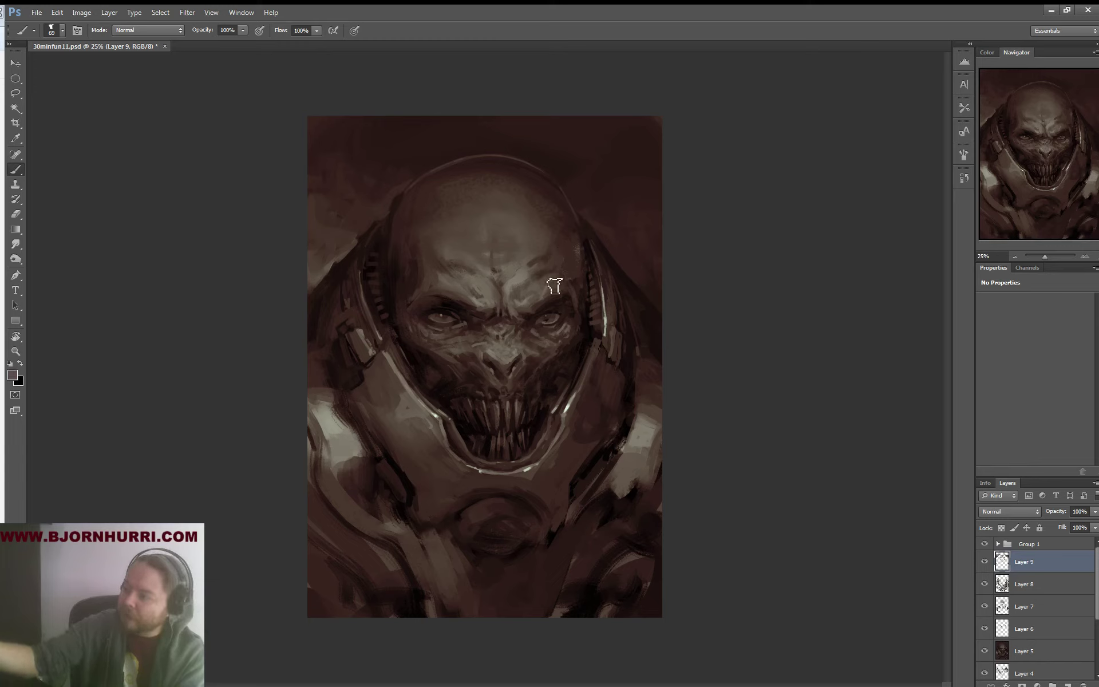
pyautogui.keyDown('alt'); pyautogui.click(546, 291); pyautogui.keyUp('alt')
pyautogui.keyDown('alt'); pyautogui.click(561, 288); pyautogui.keyUp('alt')
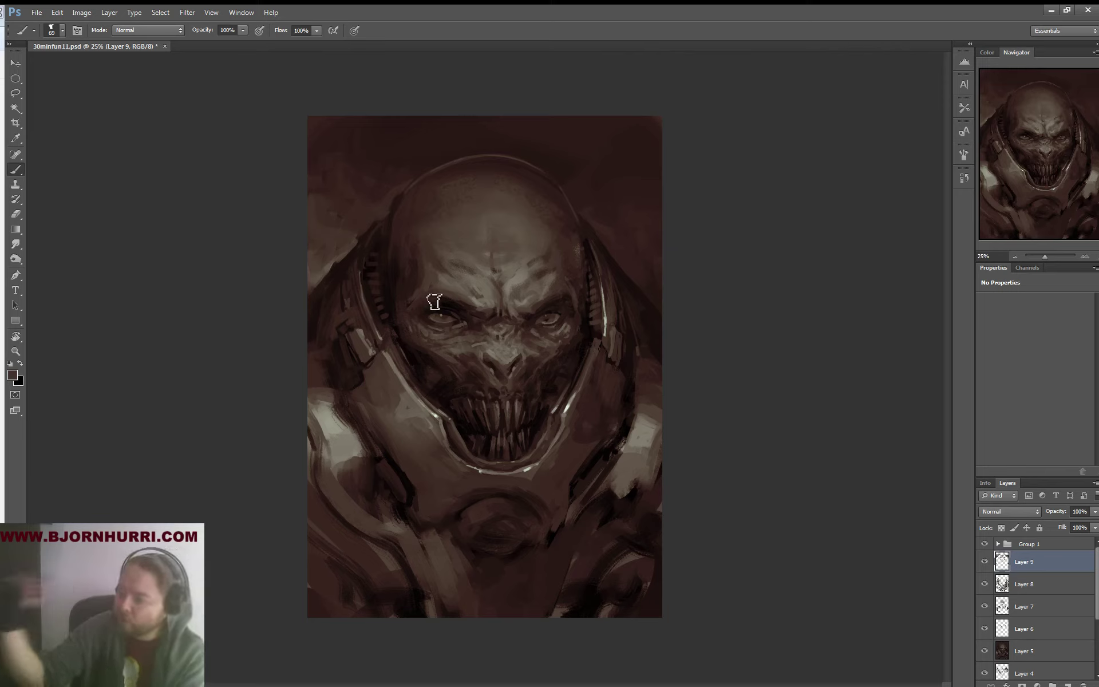
pyautogui.keyDown('alt'); pyautogui.click(389, 309); pyautogui.keyUp('alt')
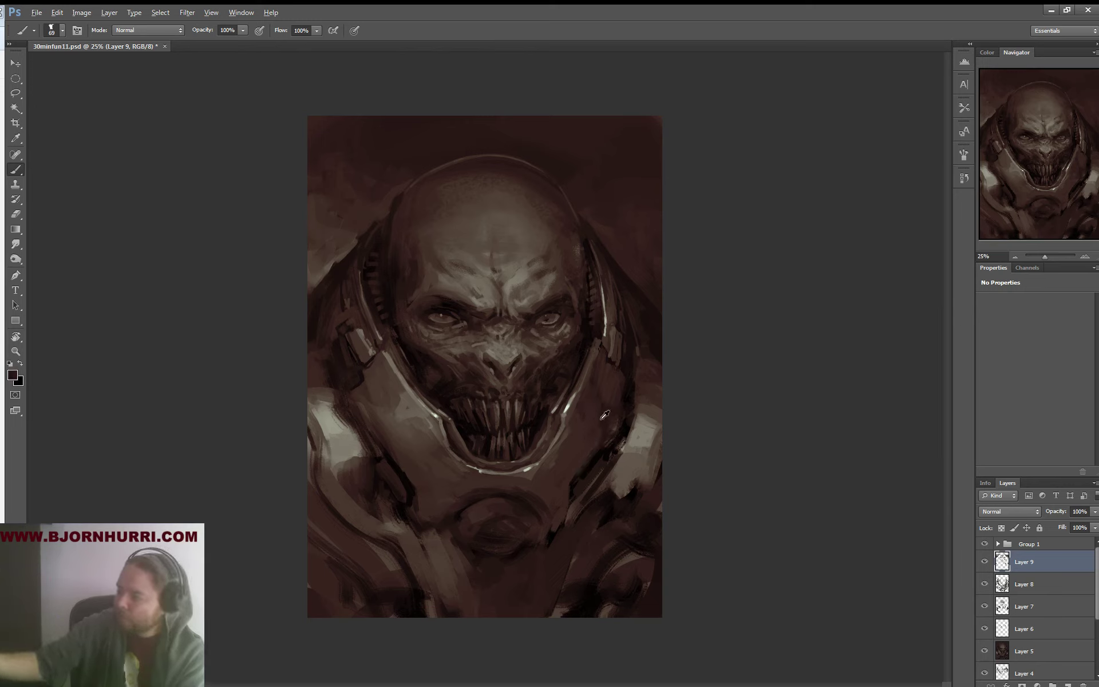
# Detail the brow and skin around the left eye with a sampled light tone, using 16 px and 13 px brush sizes
pyautogui.rightClick(508, 341)
pyautogui.moveTo(555, 368); pyautogui.dragTo(522, 368)
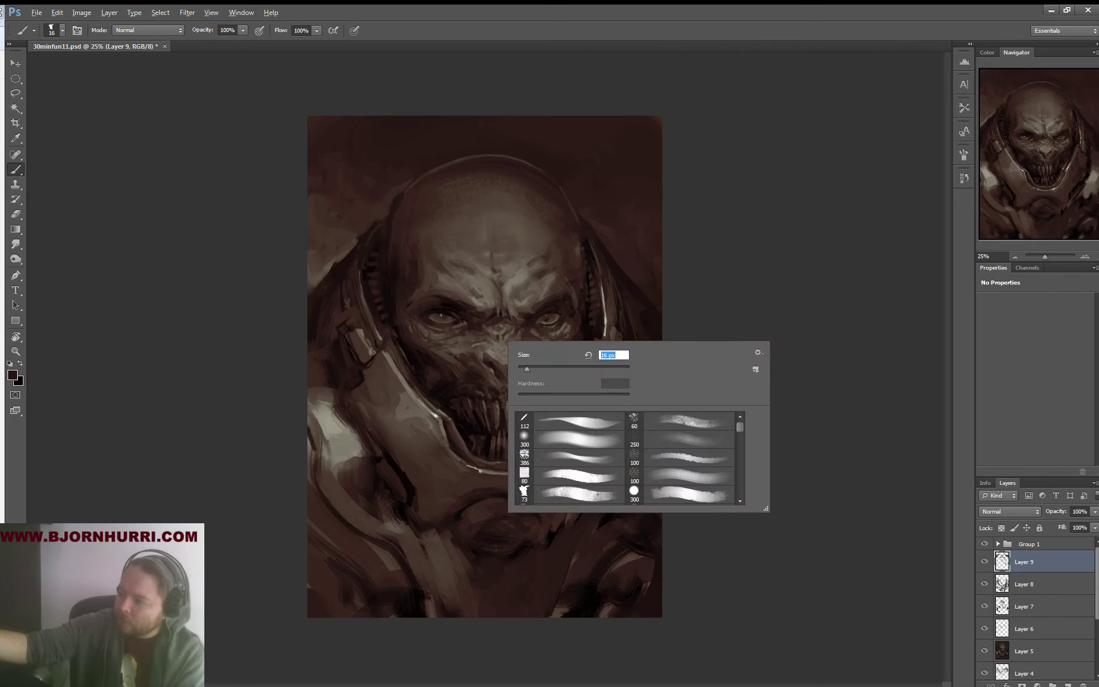
pyautogui.press('Return')
pyautogui.keyDown('alt'); pyautogui.click(488, 300); pyautogui.keyUp('alt')
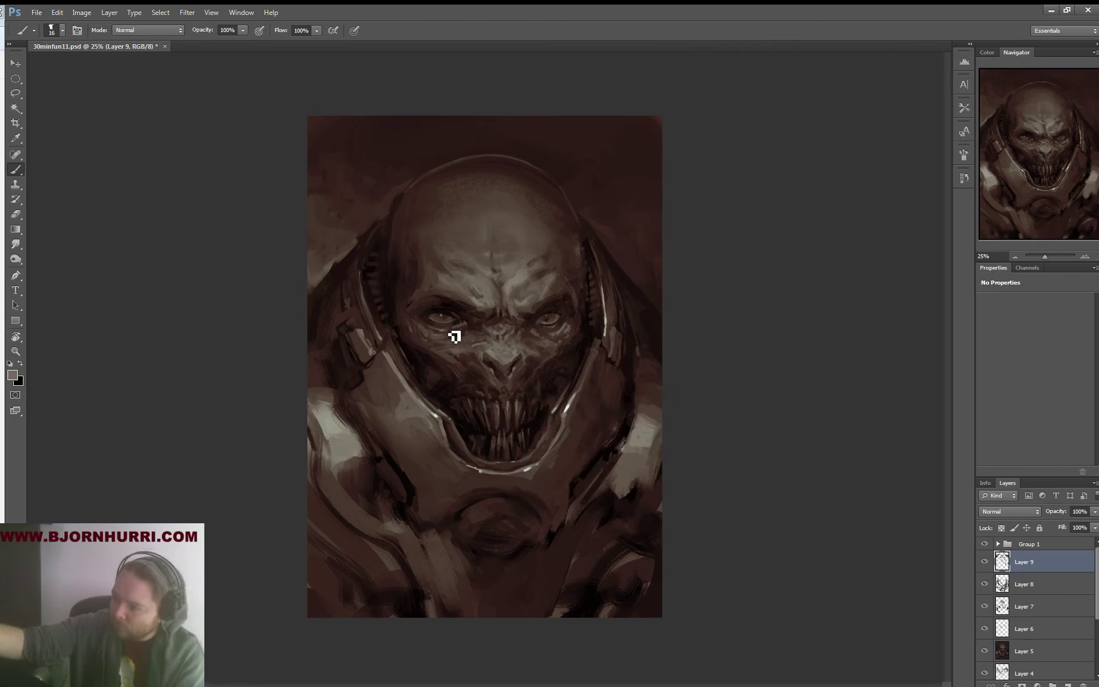
pyautogui.rightClick(470, 323)
pyautogui.doubleClick(572, 335)
pyautogui.write('13')
pyautogui.press('Return')
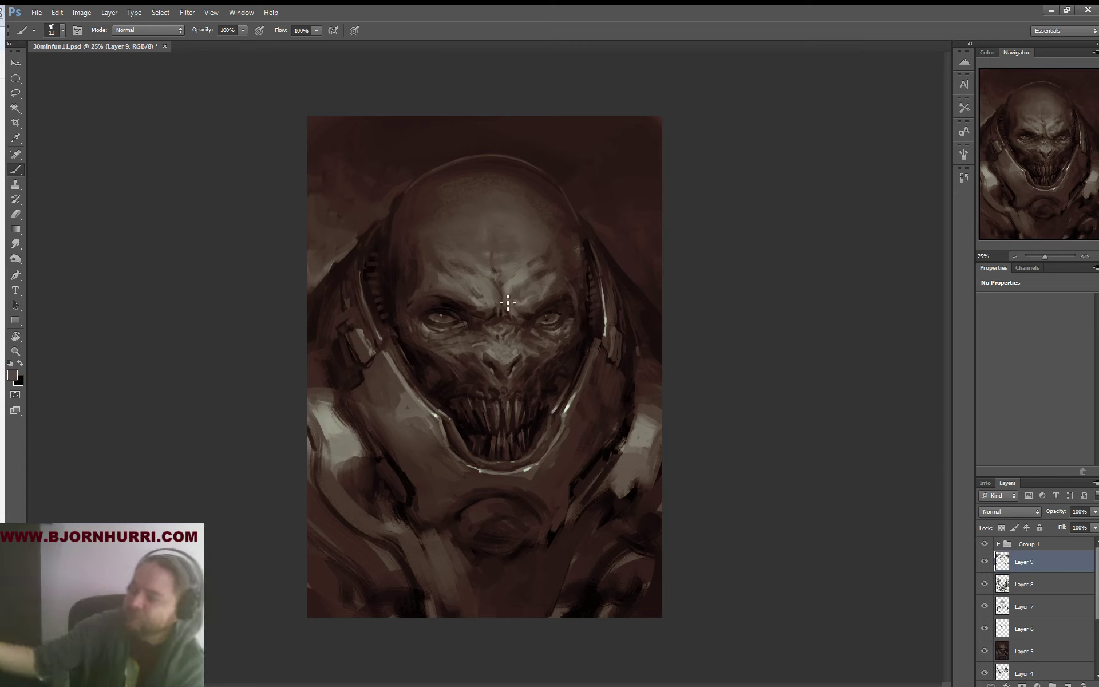
# Set the brush to 29 px and reshape the nose bridge and its sides with sampled dark and light tones
pyautogui.rightClick(480, 333)
pyautogui.keyDown('alt'); pyautogui.click(487, 296); pyautogui.keyUp('alt')
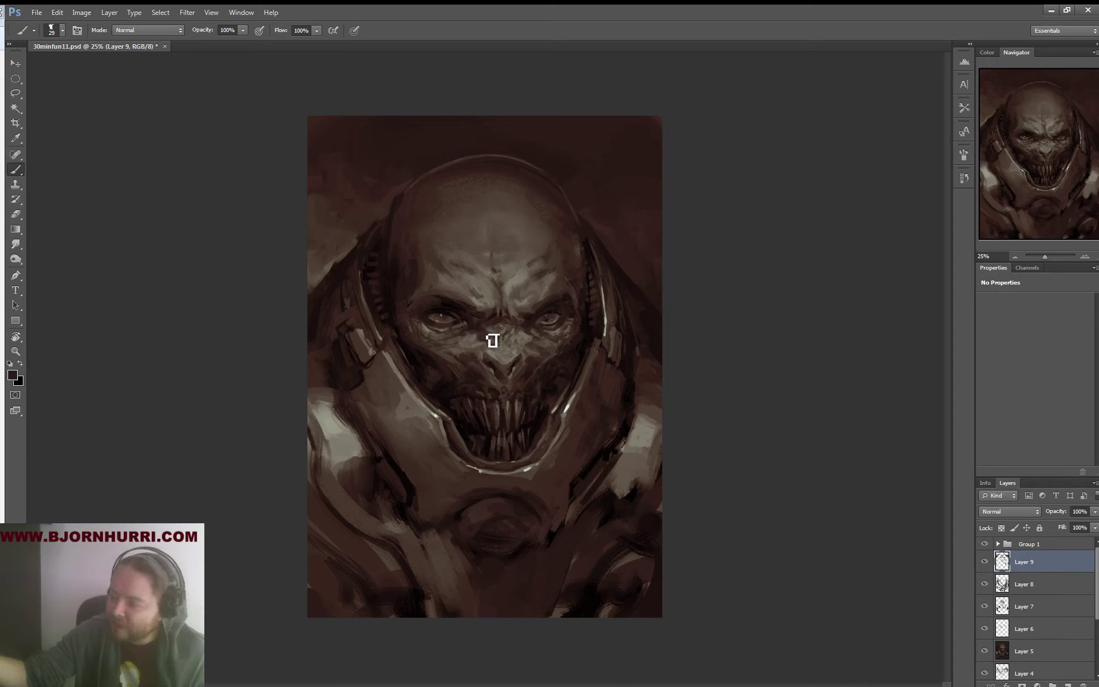
pyautogui.keyDown('alt'); pyautogui.click(484, 335); pyautogui.keyUp('alt')
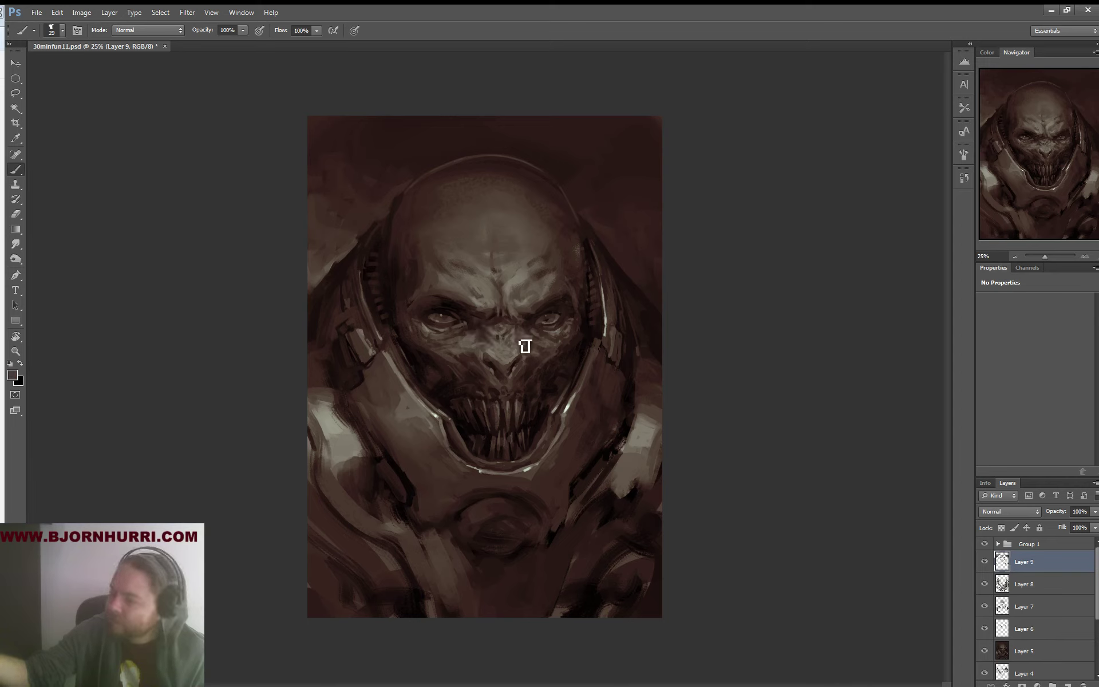
pyautogui.keyDown('alt'); pyautogui.click(525, 345); pyautogui.keyUp('alt')
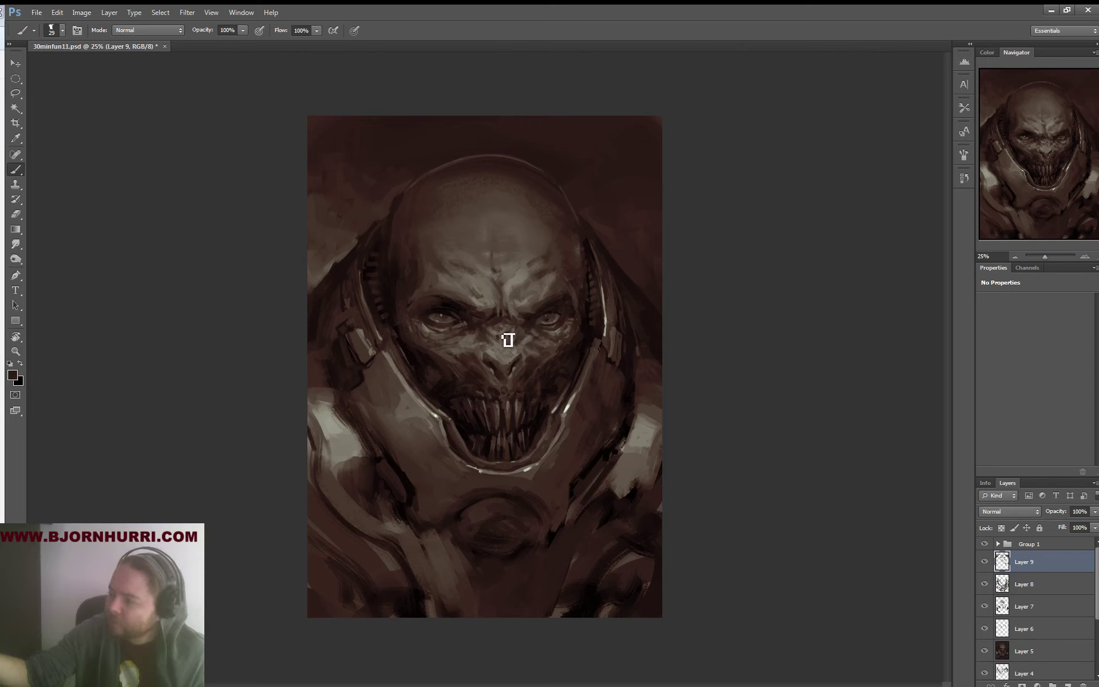
pyautogui.keyDown('alt'); pyautogui.click(505, 349); pyautogui.keyUp('alt')
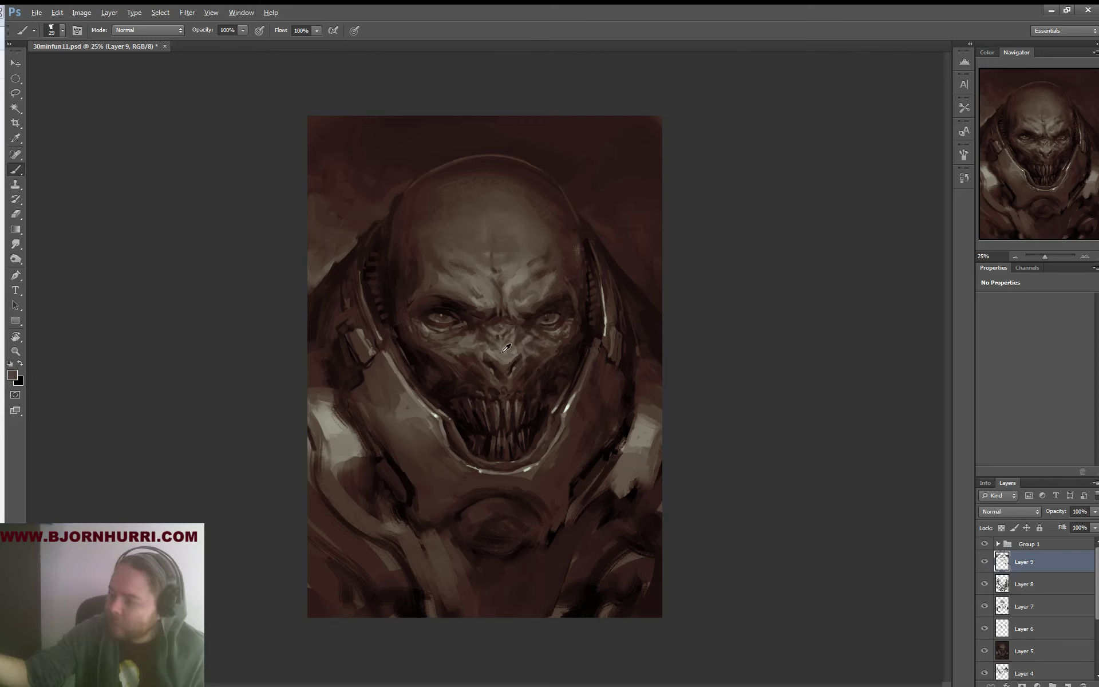
pyautogui.keyDown('alt'); pyautogui.click(506, 348); pyautogui.keyUp('alt')
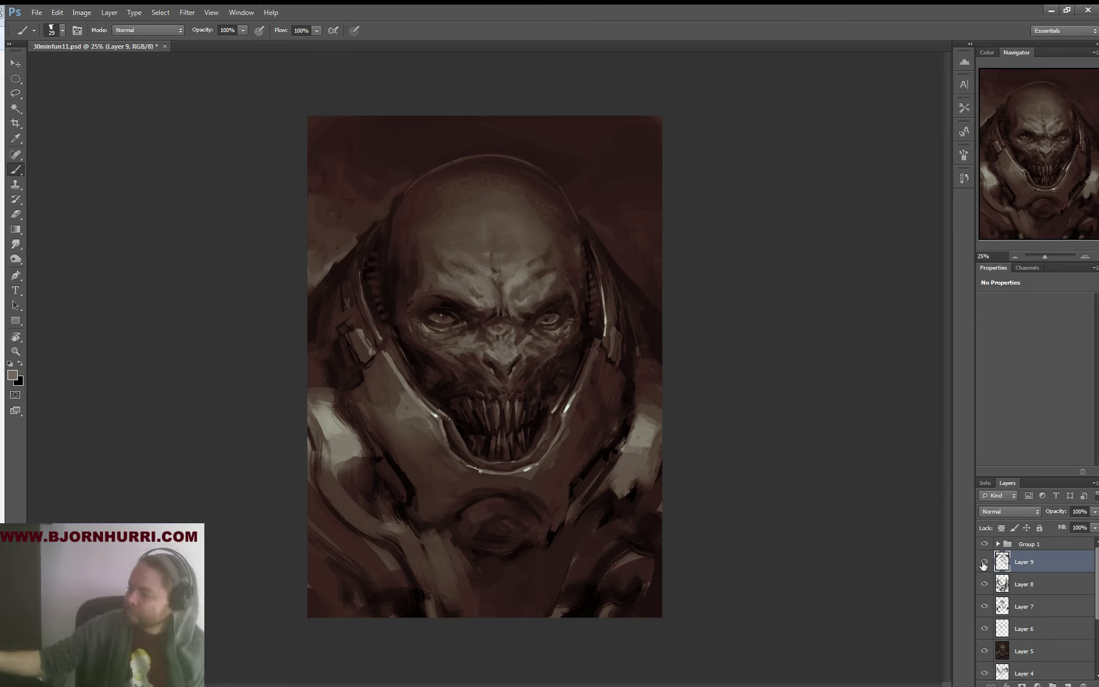
# Toggle the visibility of Layer 9 to compare the portrait with and without its paint
pyautogui.click(984, 562)
pyautogui.click(983, 563)
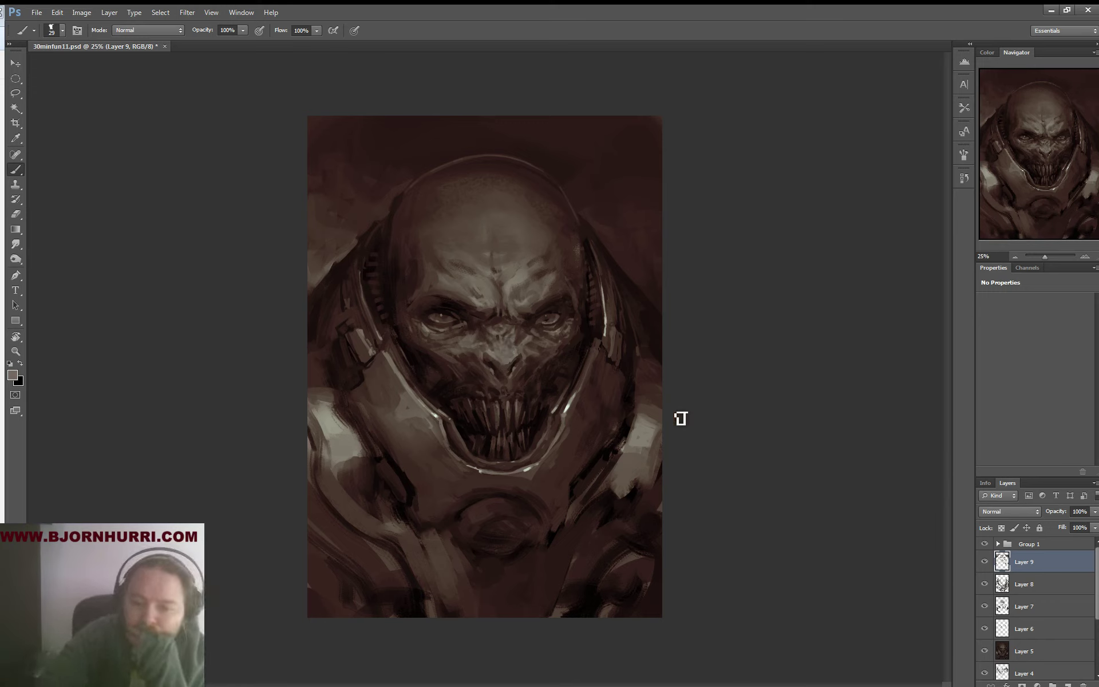
# Flip the whole canvas horizontally and save the document
pyautogui.click(81, 12)
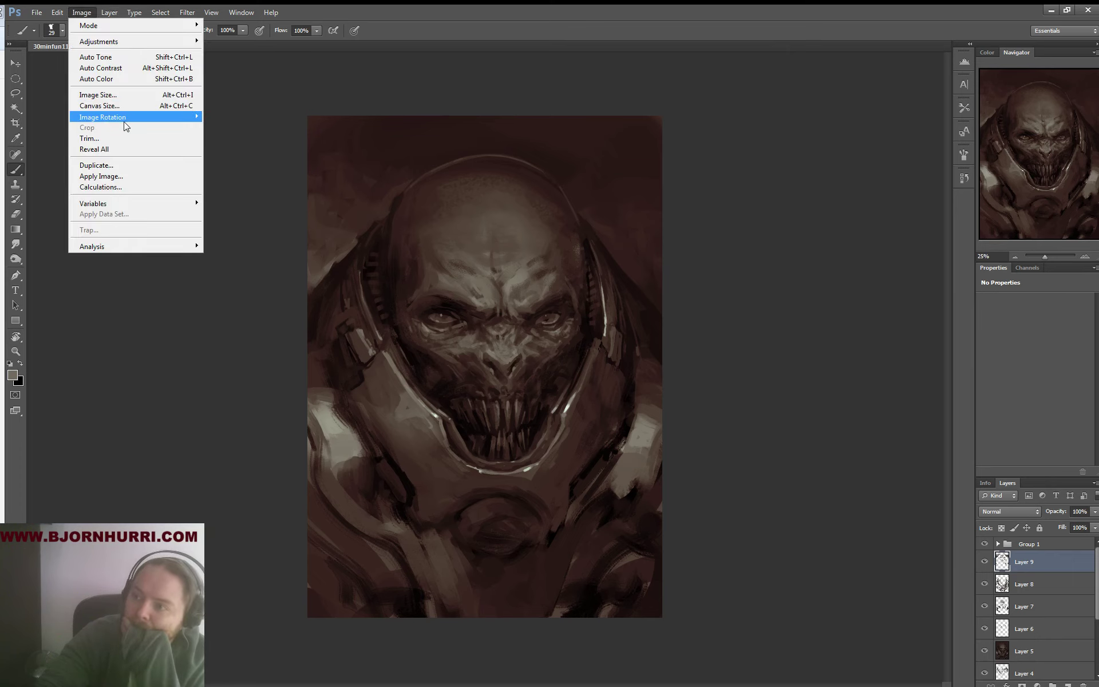
pyautogui.moveTo(126, 118)
pyautogui.click(262, 165)
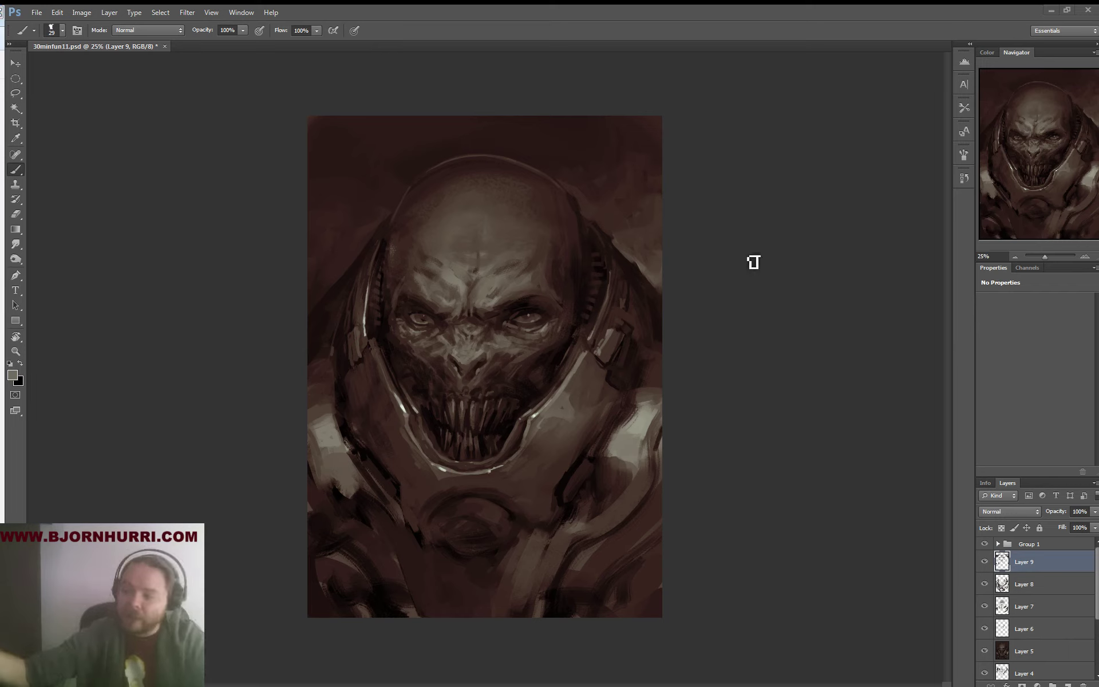
pyautogui.hotkey('ctrl', 's')
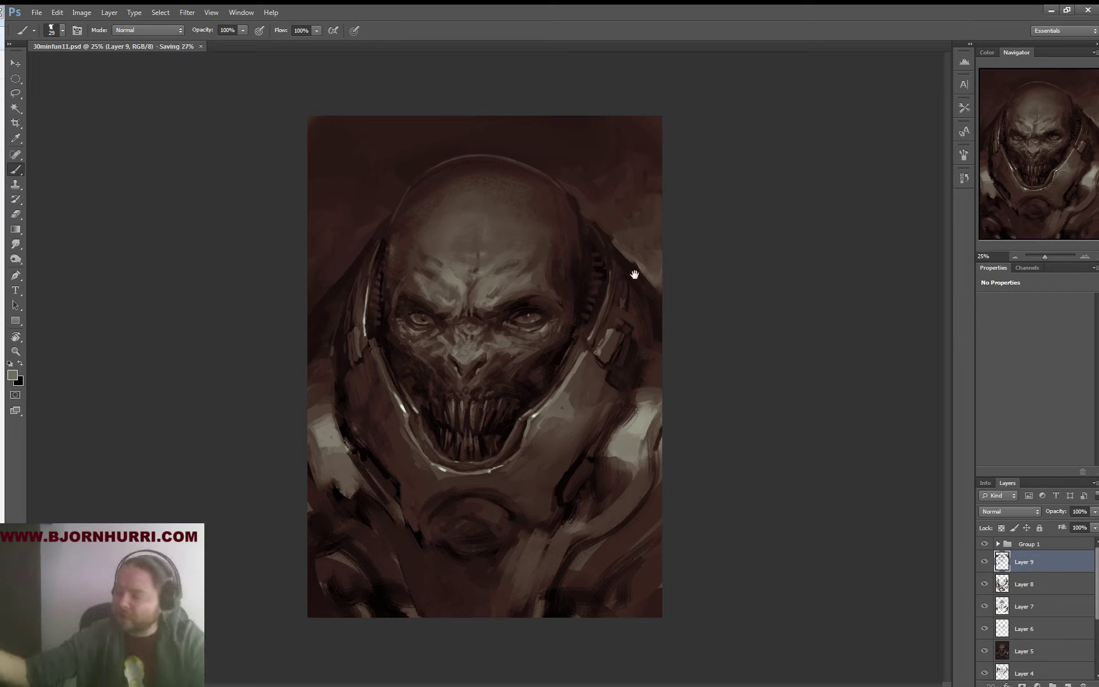
# Paint white highlights on the right shoulder armour and collar, reducing the brush to 17 px for the collar
pyautogui.press('d')
pyautogui.press('x')
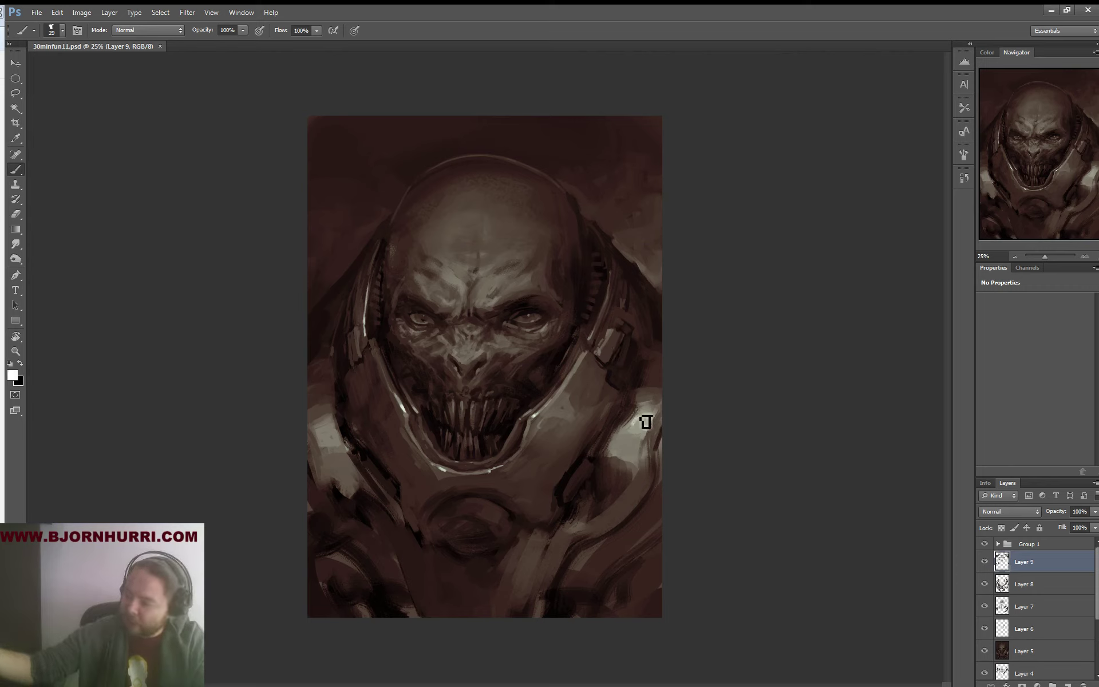
pyautogui.moveTo(645, 422); pyautogui.dragTo(648, 420)
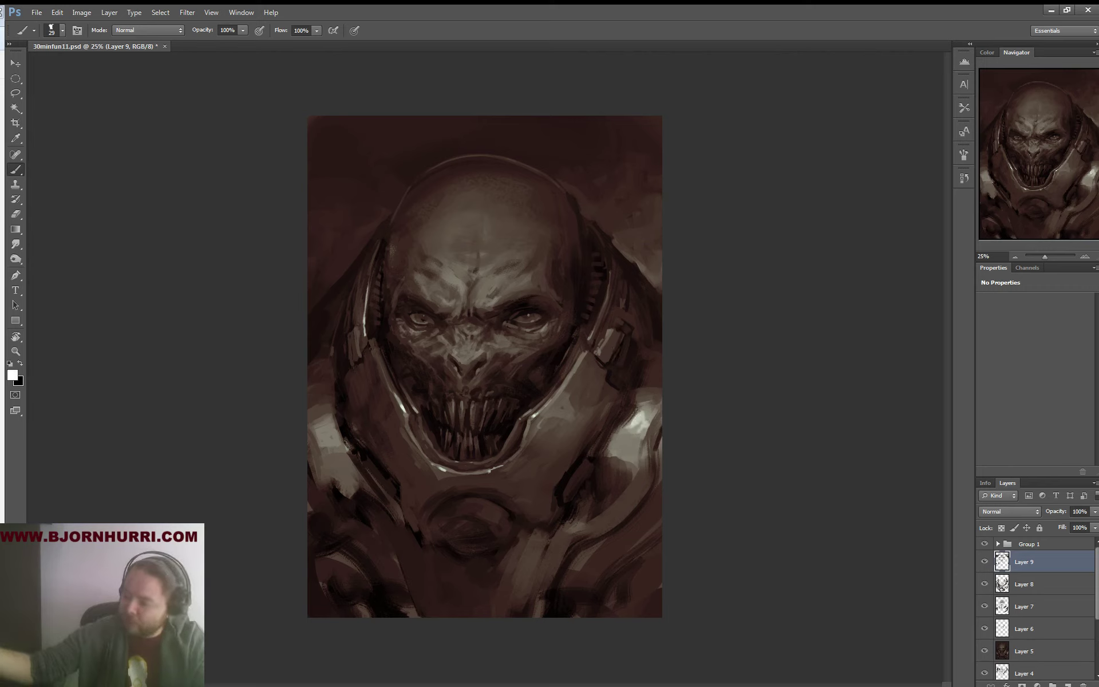
pyautogui.rightClick(568, 394)
pyautogui.moveTo(597, 411); pyautogui.dragTo(590, 411)
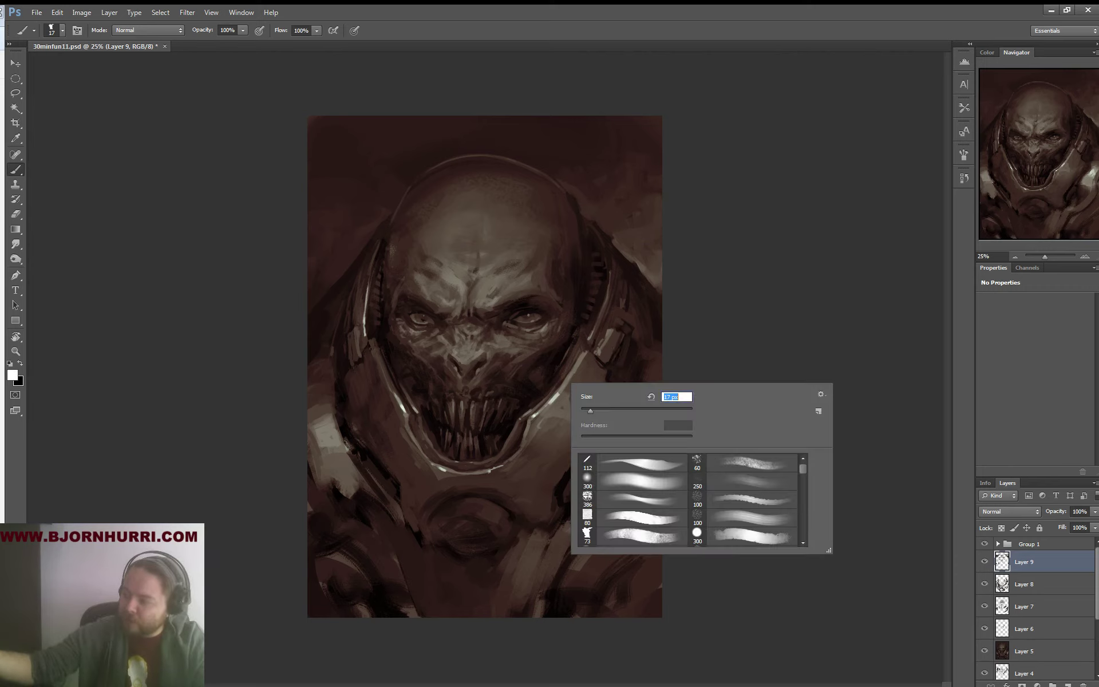
pyautogui.click(542, 414)
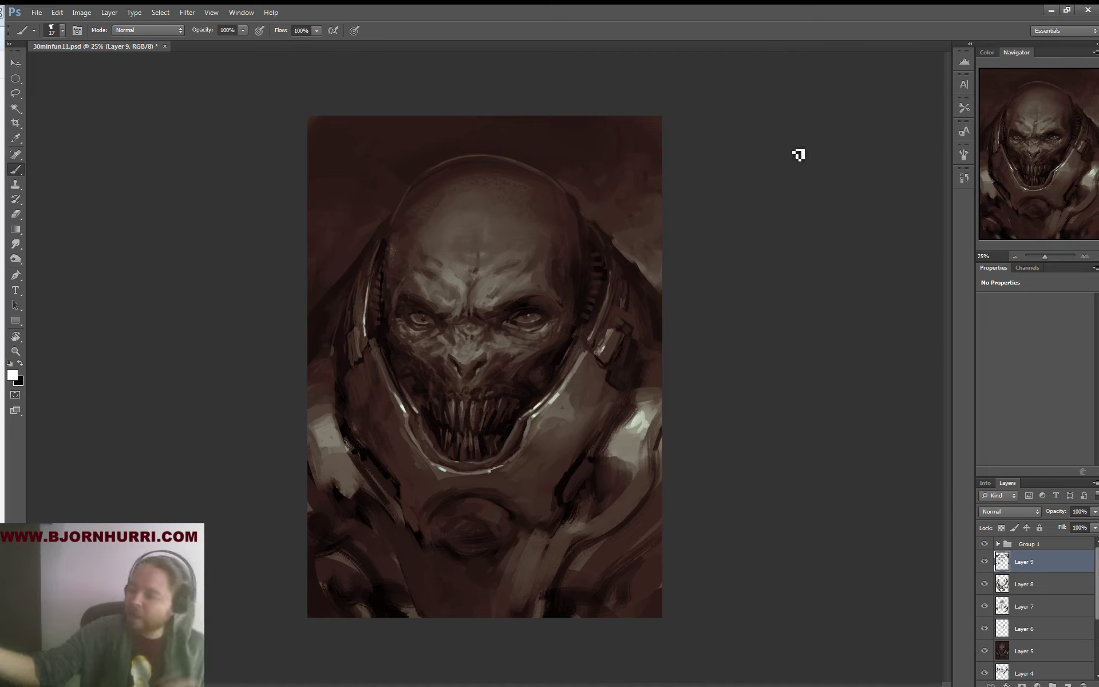
# Refine the right collar edge and clasp with sampled dark and light tones, using 17 px and 38 px brush sizes
pyautogui.keyDown('alt'); pyautogui.click(368, 275); pyautogui.keyUp('alt')
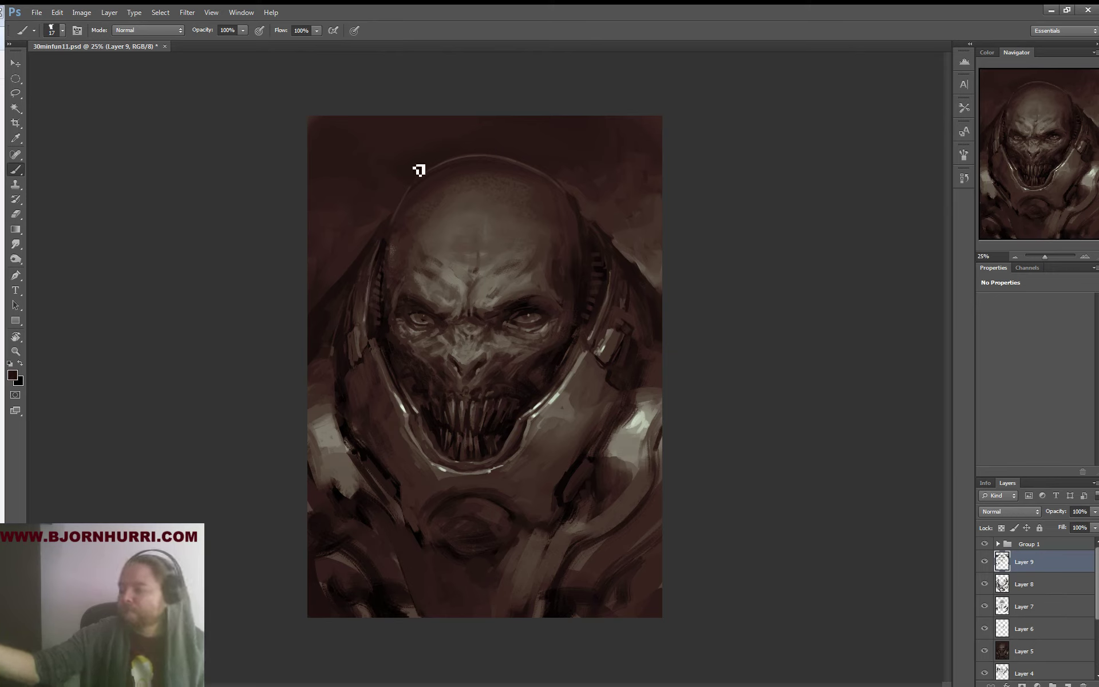
pyautogui.keyDown('alt'); pyautogui.click(597, 324); pyautogui.keyUp('alt')
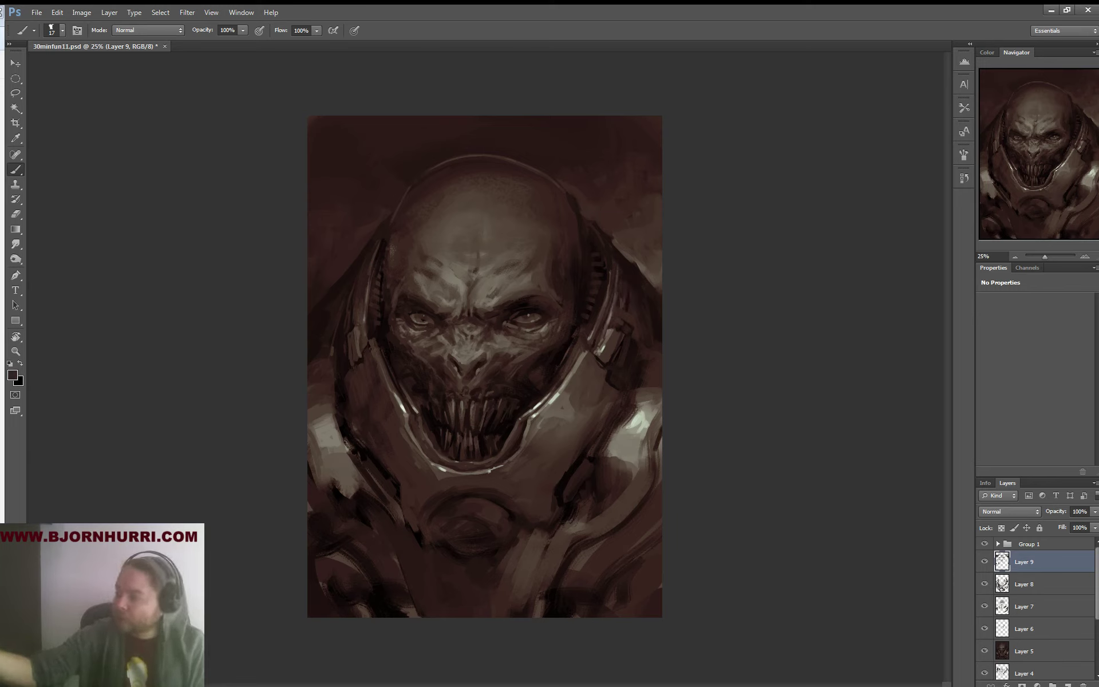
pyautogui.keyDown('alt'); pyautogui.click(610, 335); pyautogui.keyUp('alt')
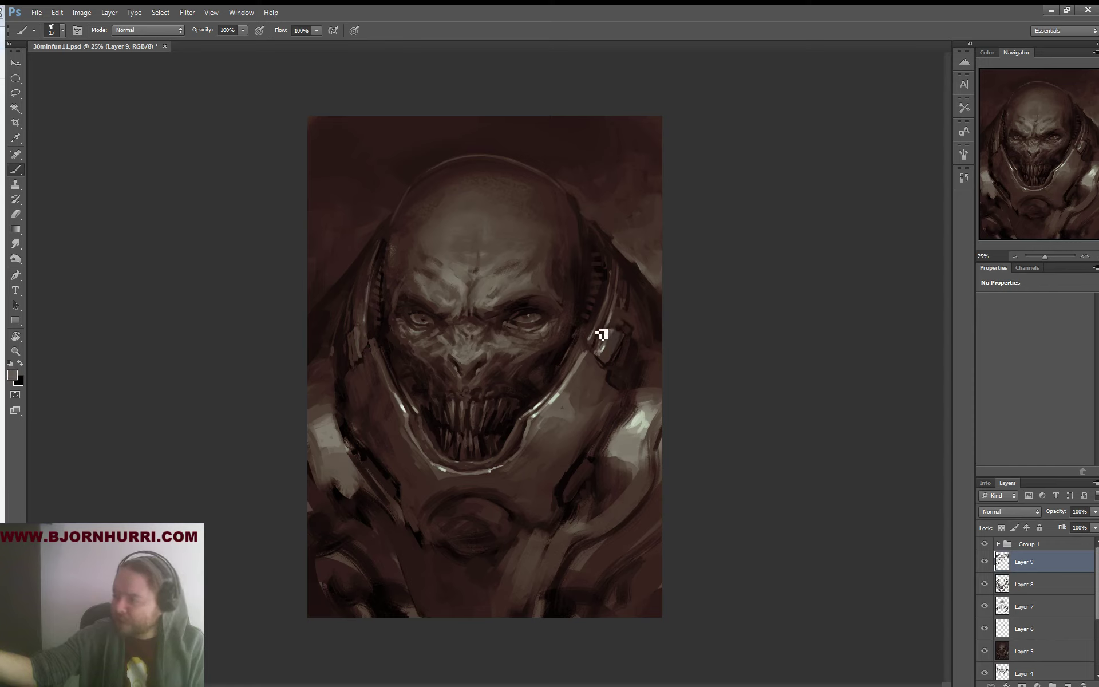
pyautogui.keyDown('alt'); pyautogui.click(596, 328); pyautogui.keyUp('alt')
pyautogui.keyDown('alt'); pyautogui.click(617, 304); pyautogui.keyUp('alt')
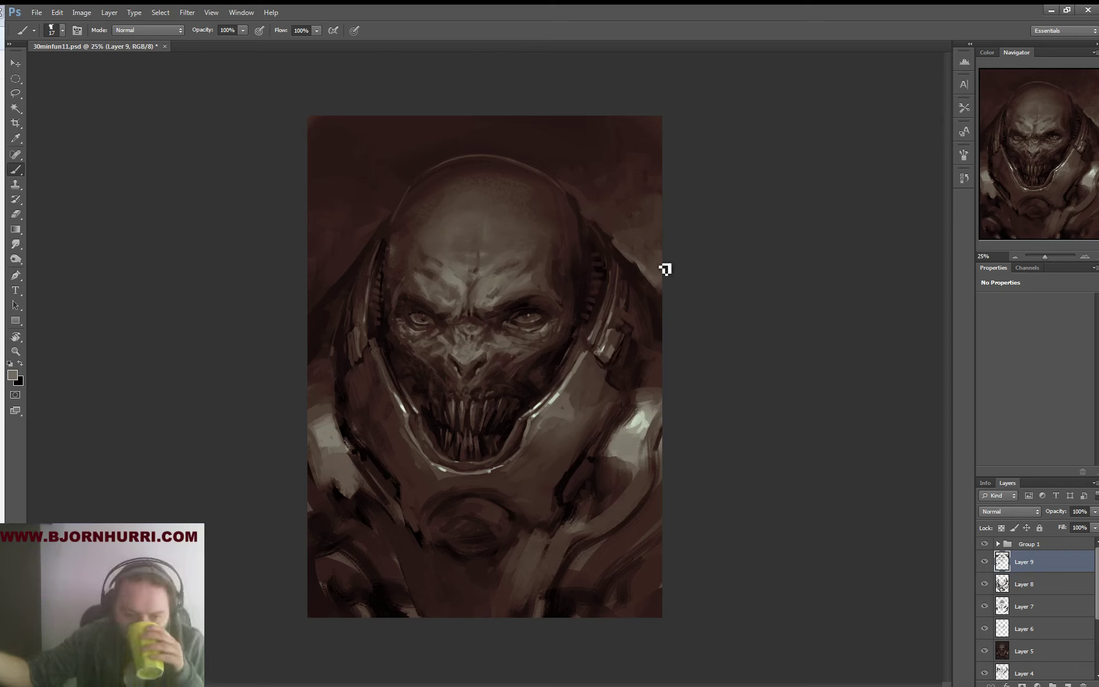
pyautogui.rightClick(601, 395)
pyautogui.moveTo(632, 392); pyautogui.dragTo(643, 392)
pyautogui.click(611, 356)
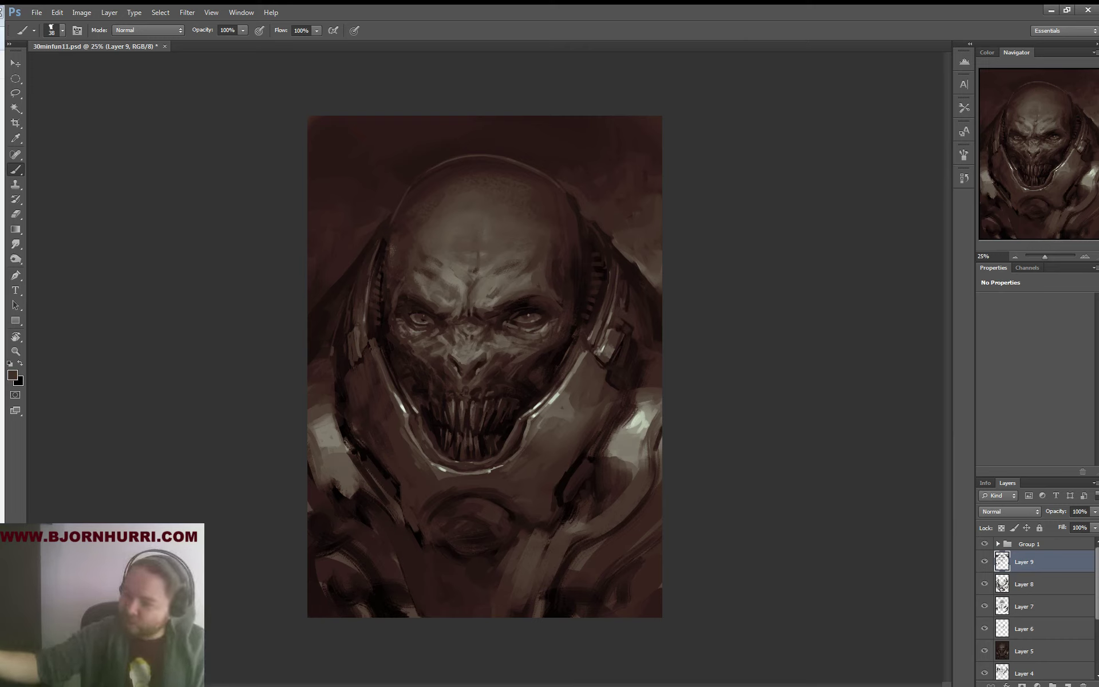
# Detail the clasp on the left side of the collar with sampled tones, using 13 px and 28 px brush sizes
pyautogui.rightClick(628, 348)
pyautogui.write('13')
pyautogui.press('Return')
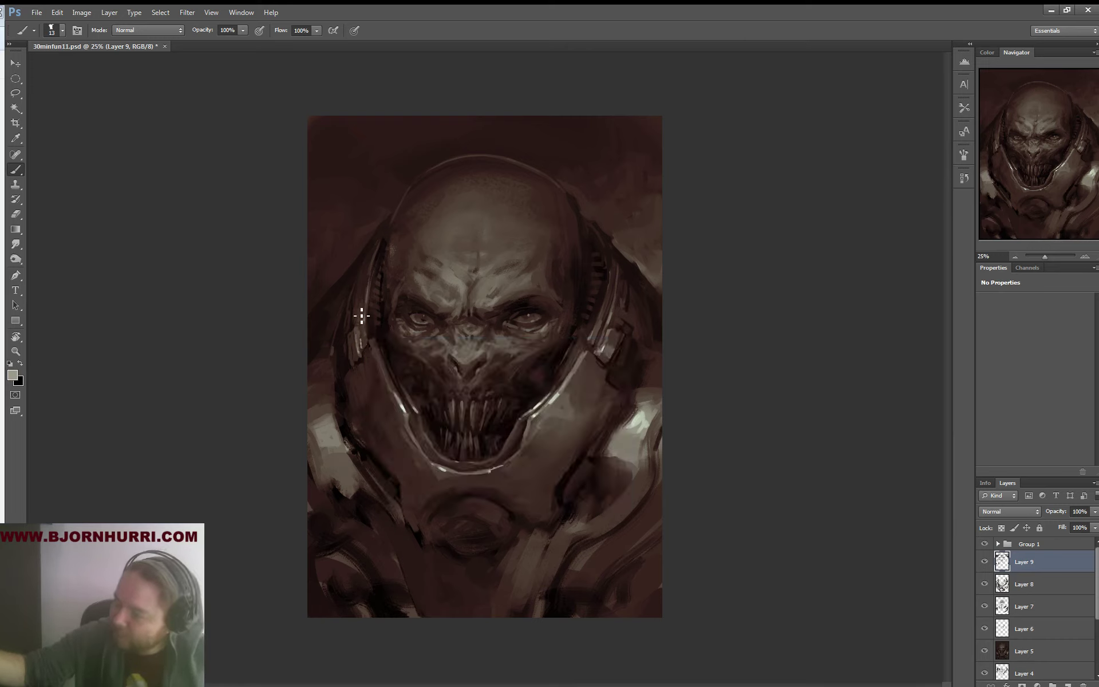
pyautogui.keyDown('alt'); pyautogui.click(356, 349); pyautogui.keyUp('alt')
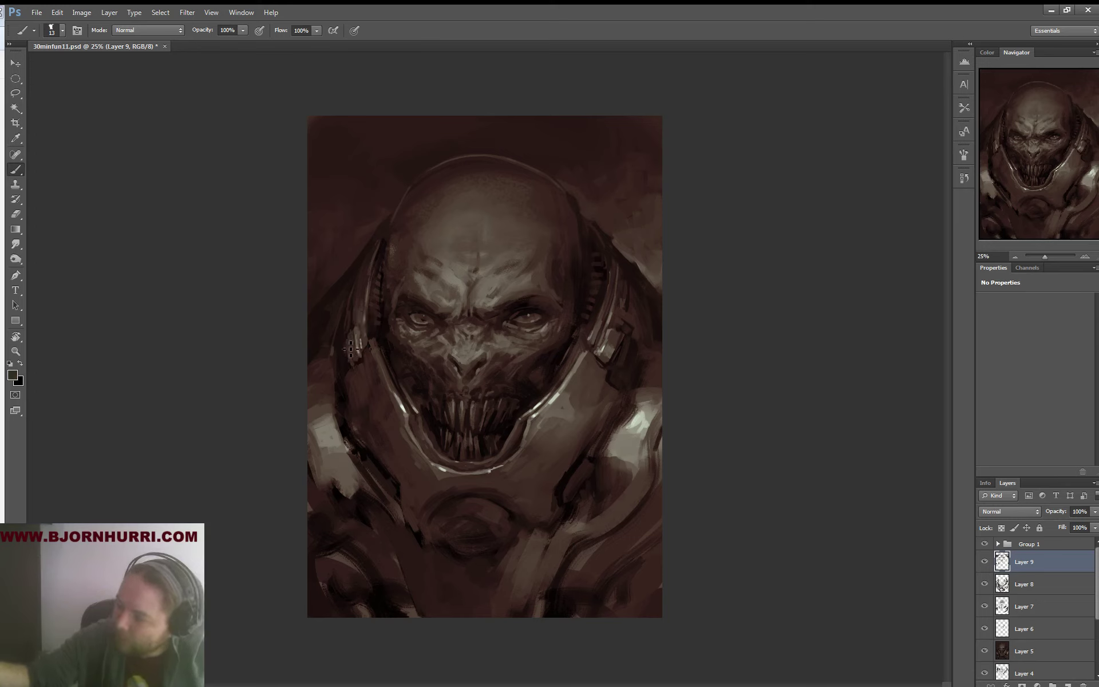
pyautogui.rightClick(358, 368)
pyautogui.write('28')
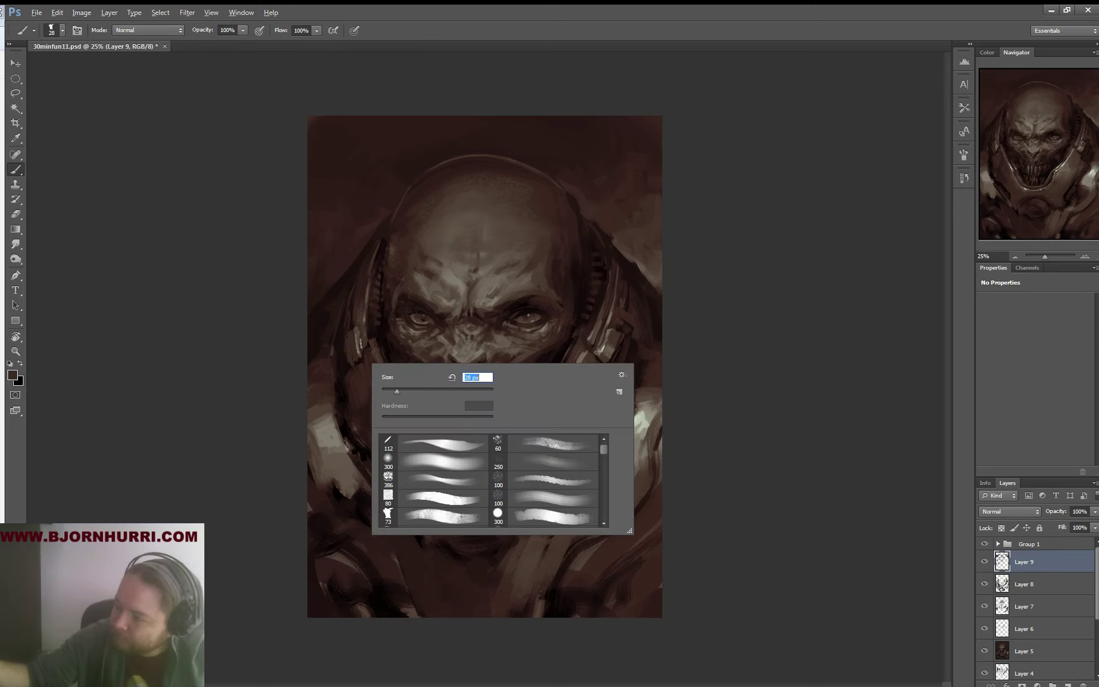
pyautogui.press('Return')
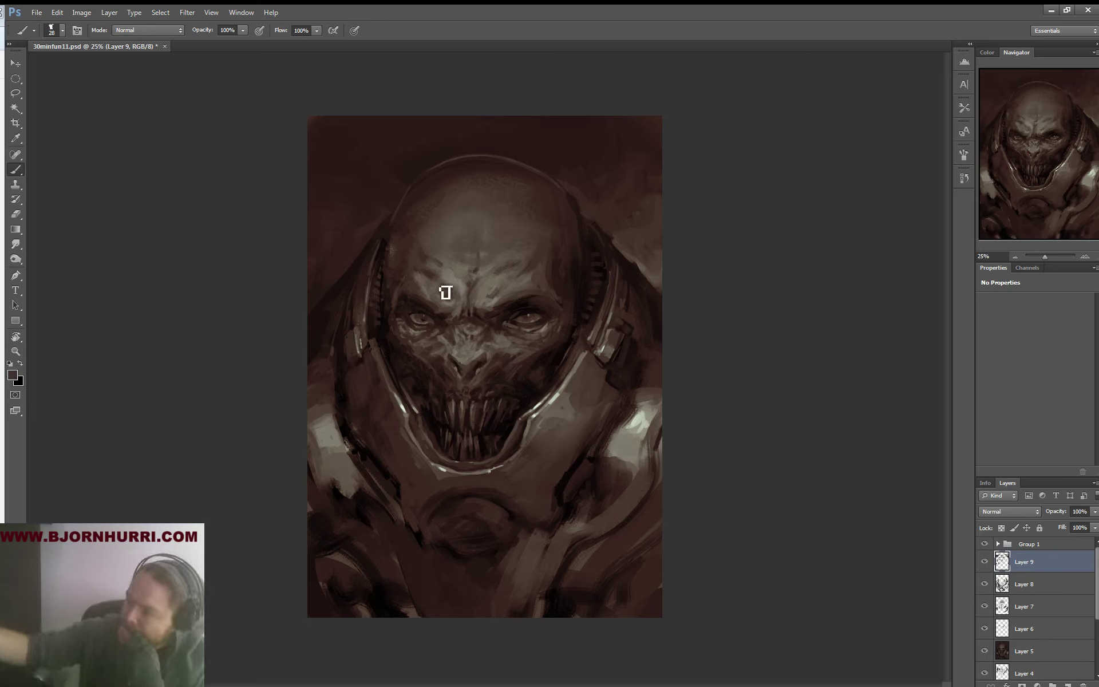
# Paint wrinkles above both brows and across the forehead with sampled light and shadow skin tones
pyautogui.keyDown('alt'); pyautogui.click(458, 298); pyautogui.keyUp('alt')
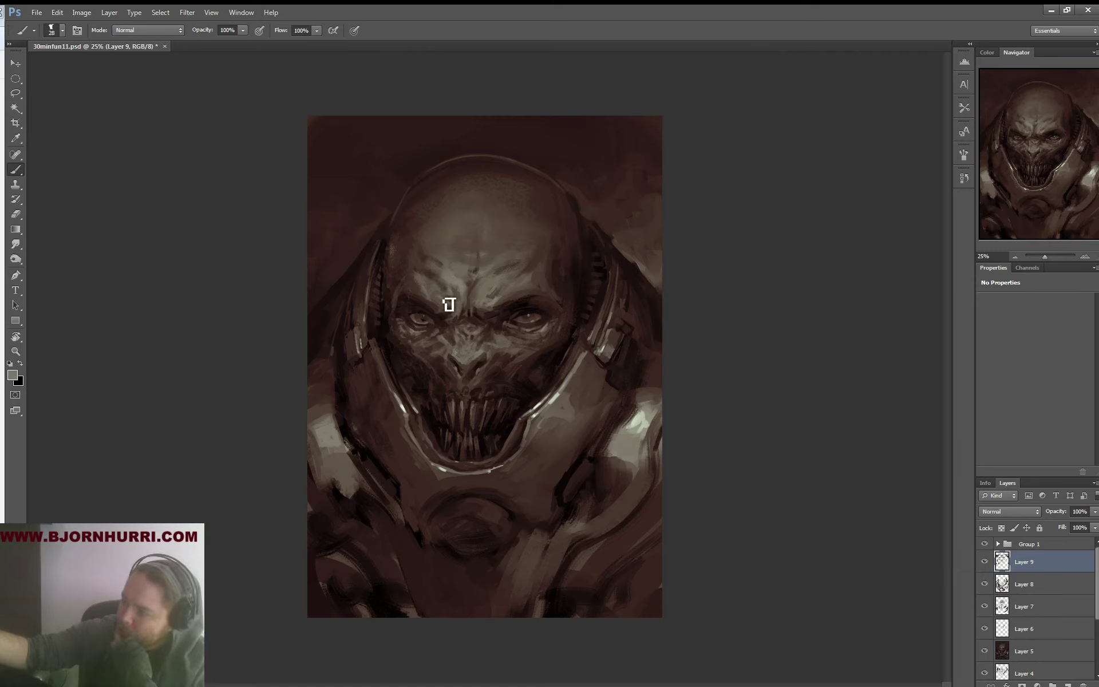
pyautogui.keyDown('alt'); pyautogui.click(410, 282); pyautogui.keyUp('alt')
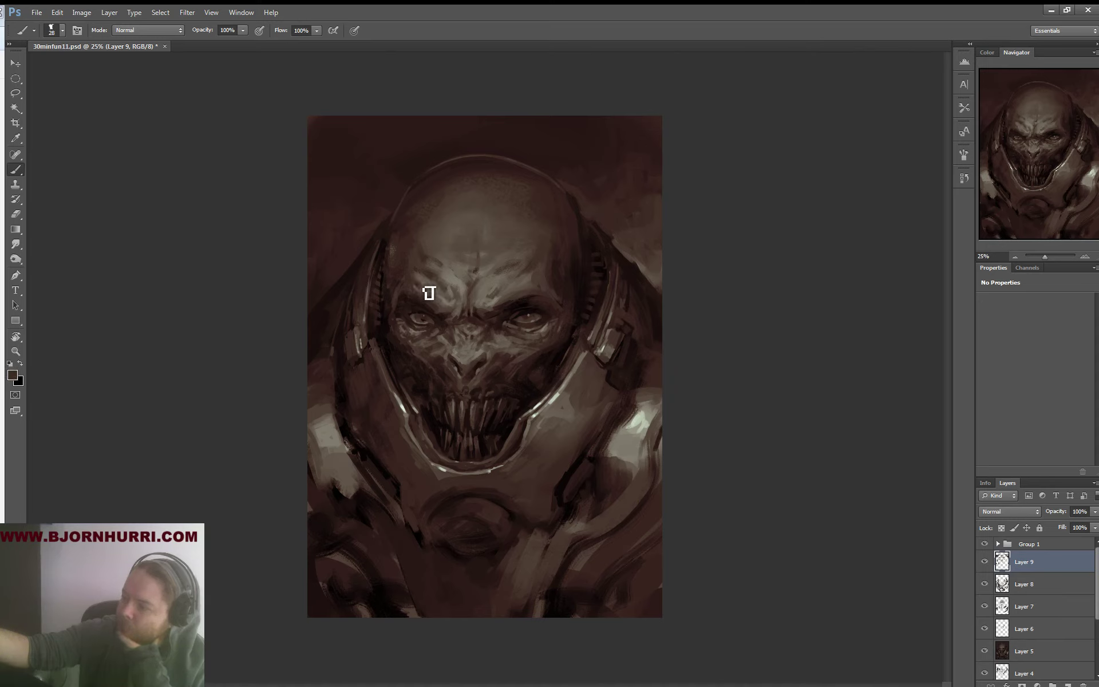
pyautogui.keyDown('alt'); pyautogui.click(524, 285); pyautogui.keyUp('alt')
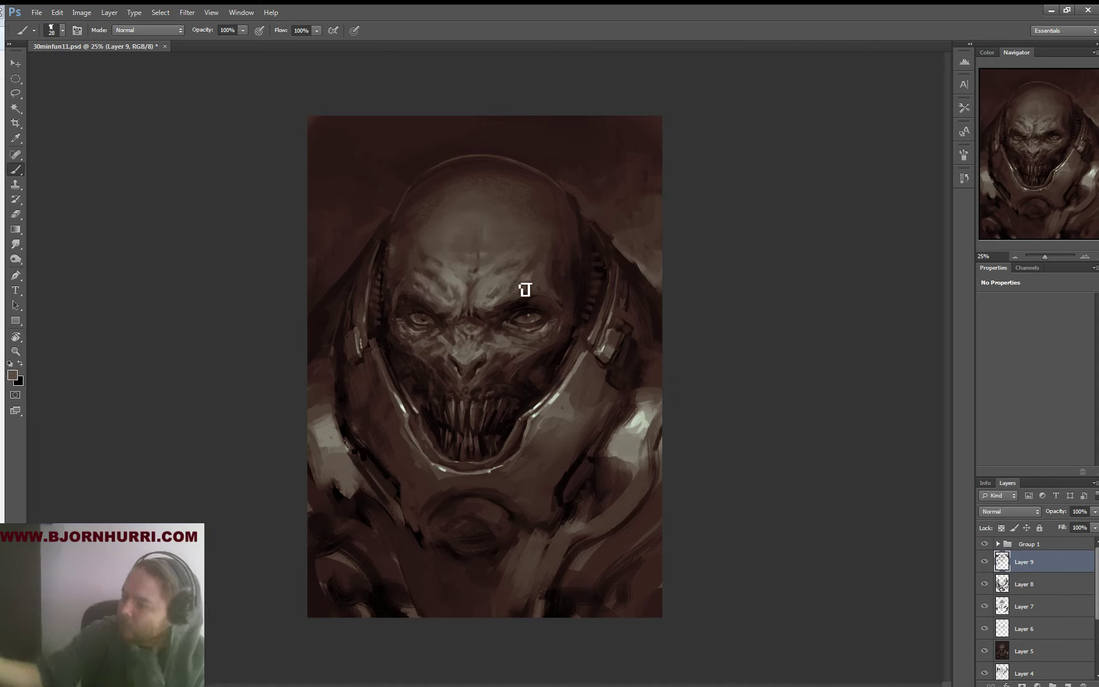
pyautogui.keyDown('alt'); pyautogui.click(548, 275); pyautogui.keyUp('alt')
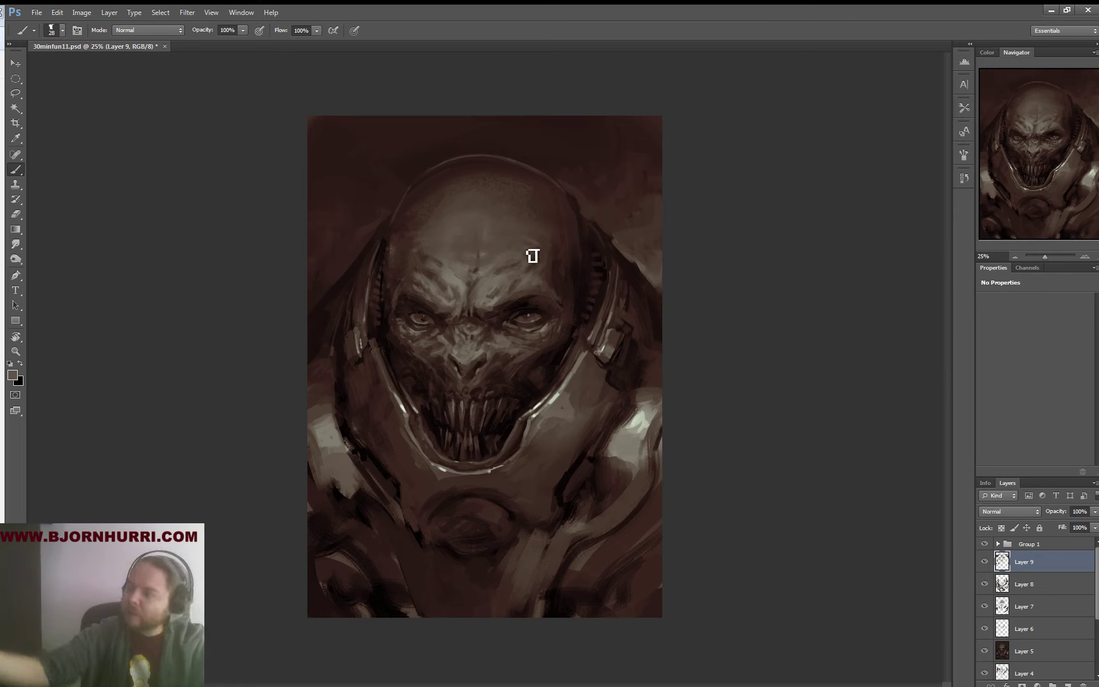
pyautogui.keyDown('alt'); pyautogui.click(565, 224); pyautogui.keyUp('alt')
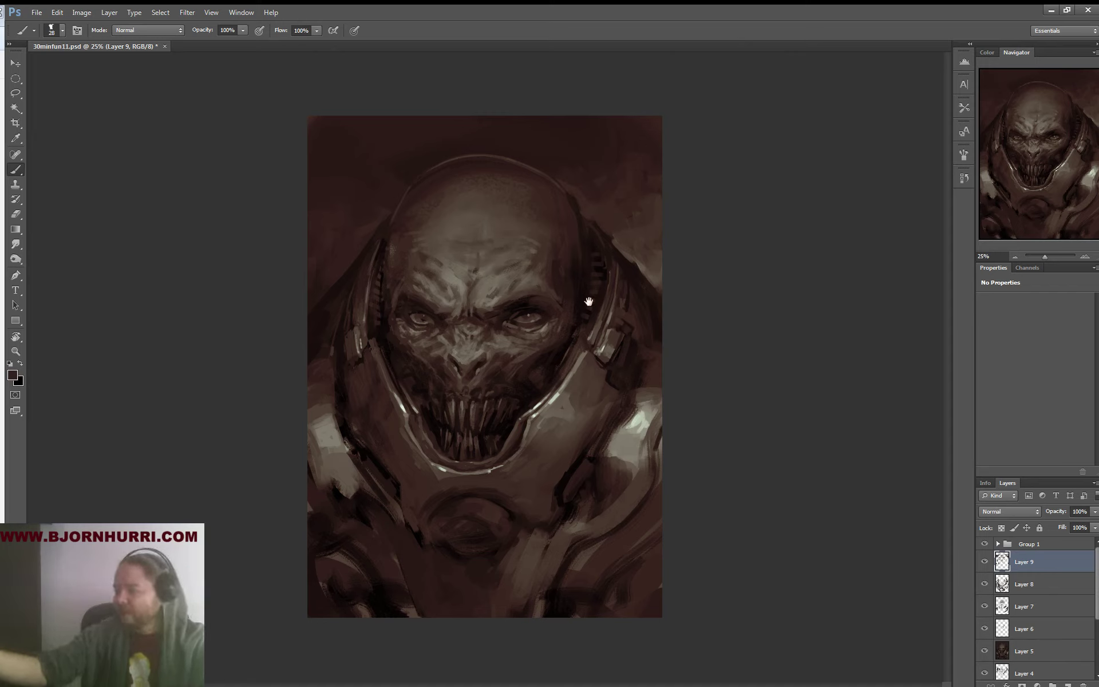
# Refine the nose bridge and the skin beside it with dark and light tones sampled around the nose
pyautogui.keyDown('alt'); pyautogui.click(482, 351); pyautogui.keyUp('alt')
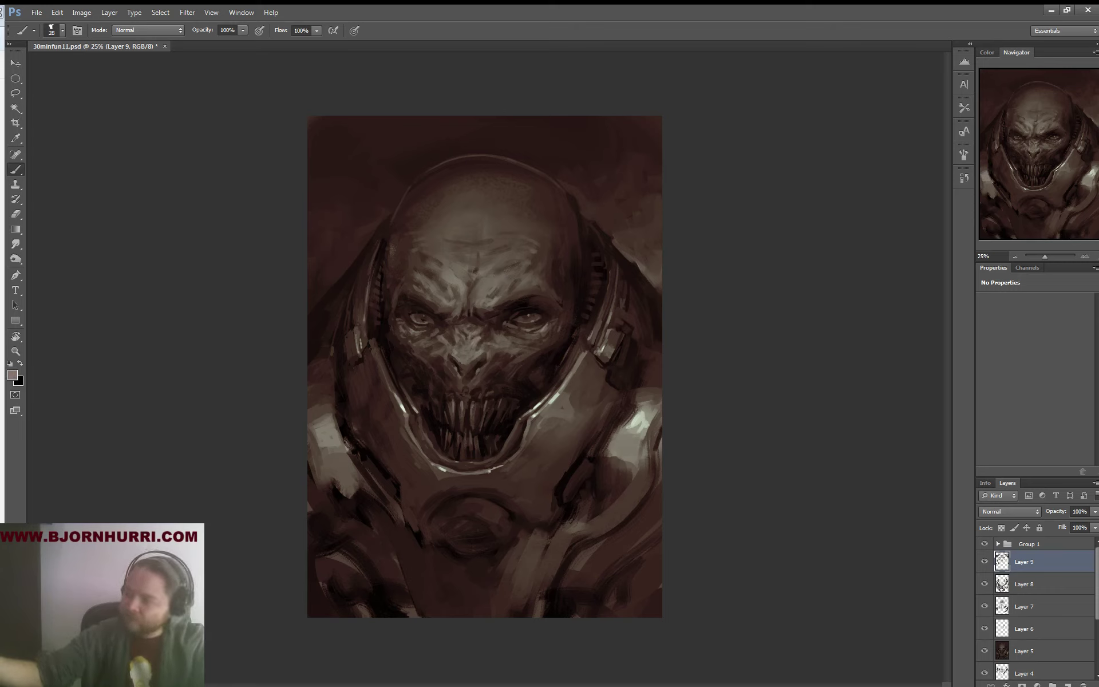
pyautogui.keyDown('alt'); pyautogui.click(454, 327); pyautogui.keyUp('alt')
pyautogui.keyDown('alt'); pyautogui.click(461, 343); pyautogui.keyUp('alt')
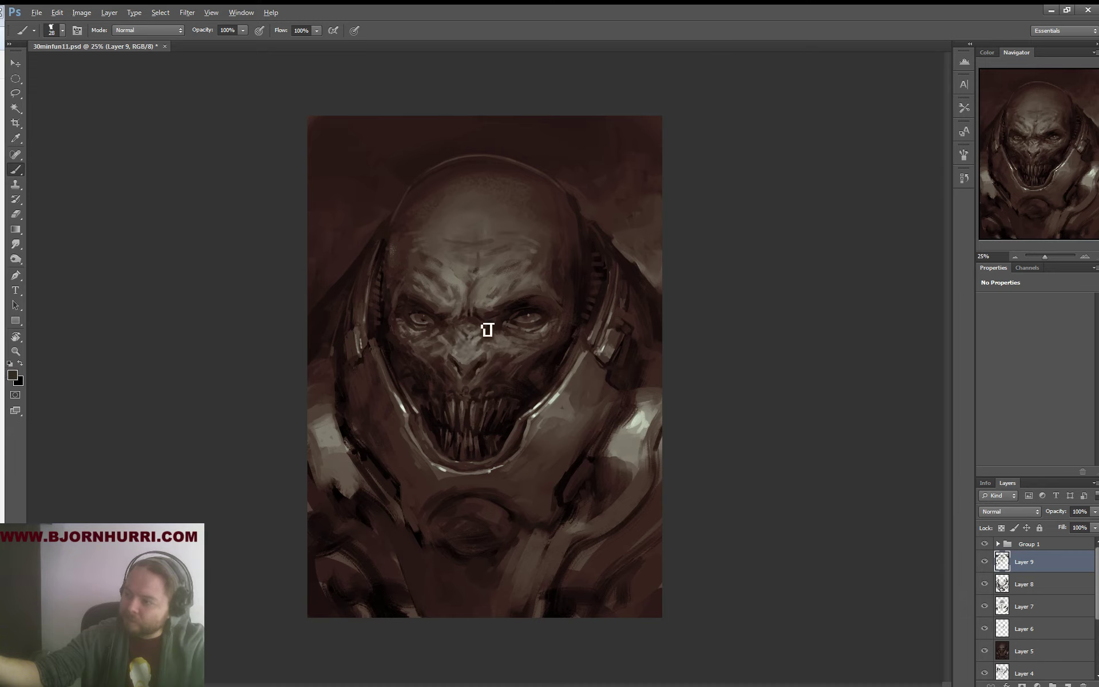
pyautogui.keyDown('alt'); pyautogui.click(470, 332); pyautogui.keyUp('alt')
pyautogui.keyDown('alt'); pyautogui.click(467, 330); pyautogui.keyUp('alt')
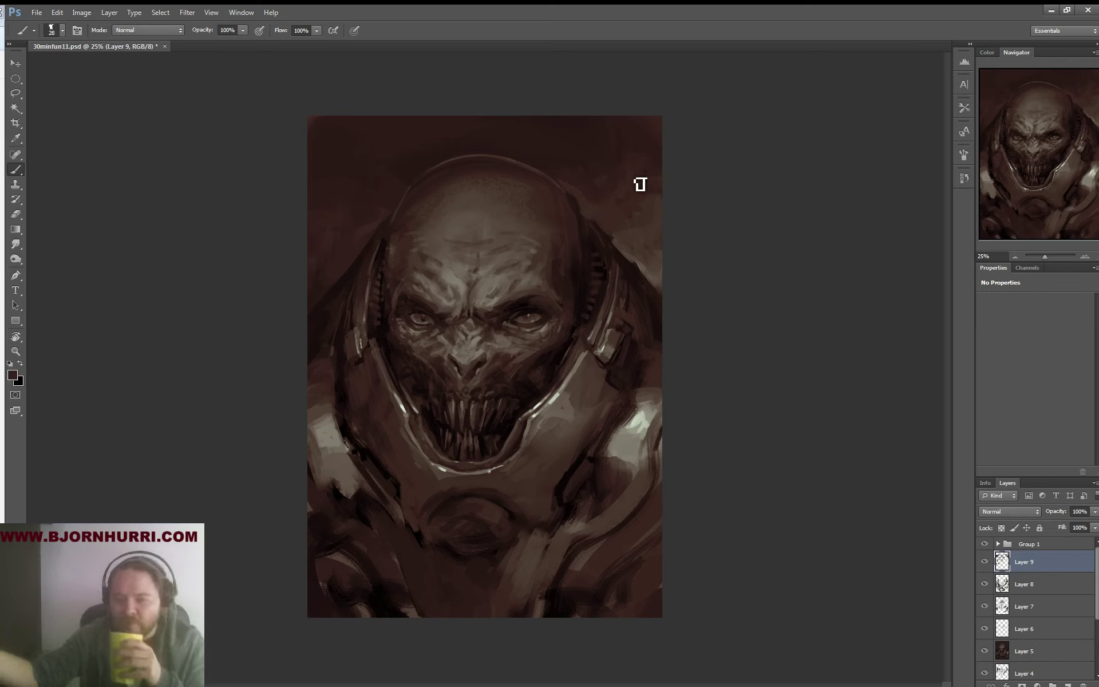
pyautogui.keyDown('alt'); pyautogui.click(479, 340); pyautogui.keyUp('alt')
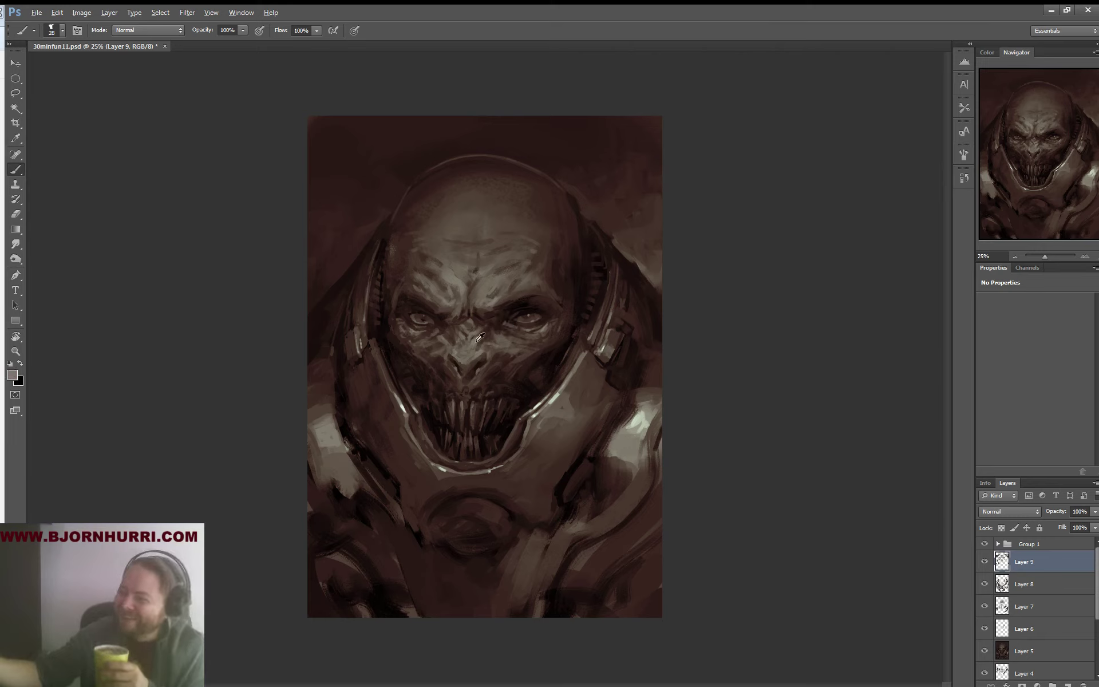
# Set the brush to 16 px, detail the skin around the right eye with sampled tones, and save the document
pyautogui.rightClick(513, 346)
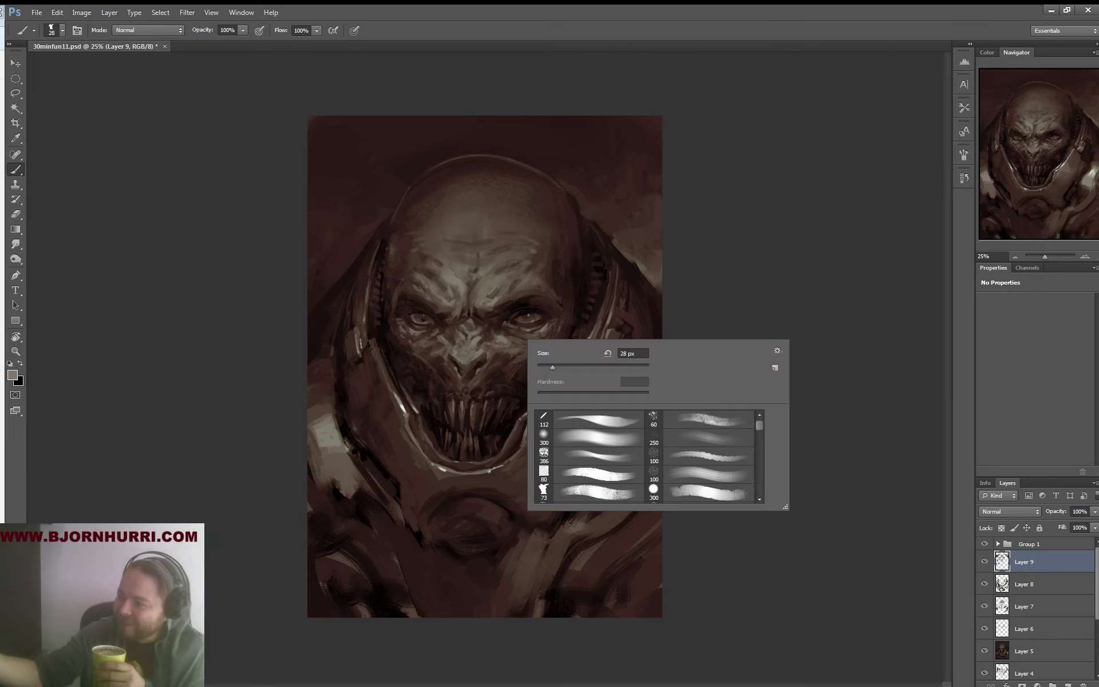
pyautogui.write('16')
pyautogui.press('Return')
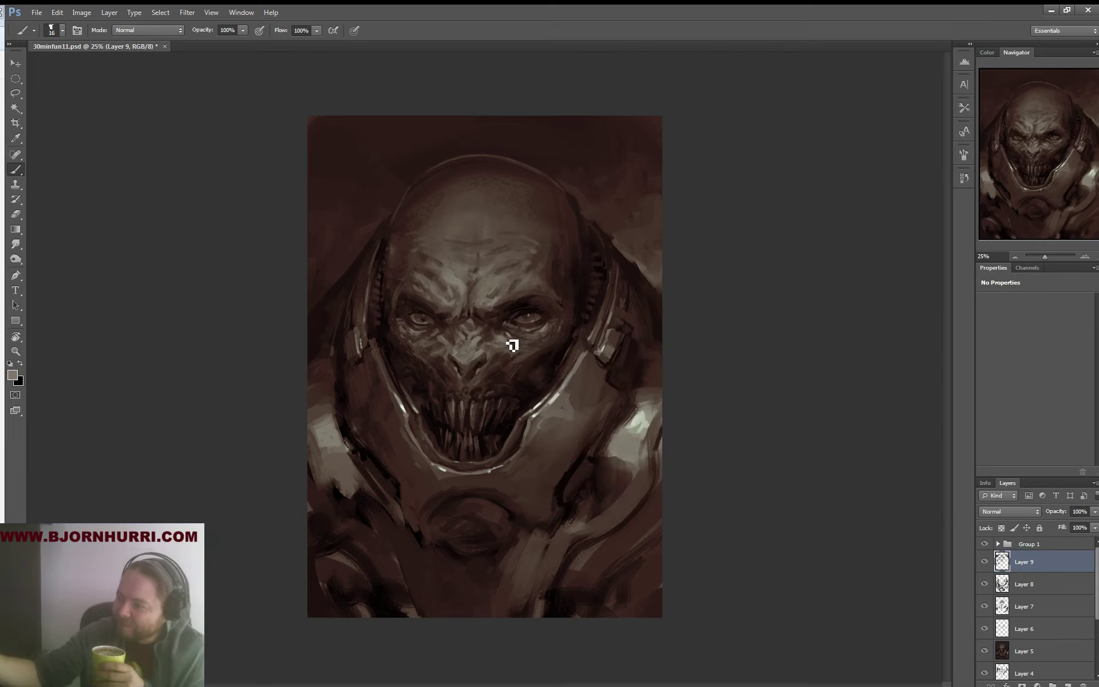
pyautogui.keyDown('alt'); pyautogui.click(555, 331); pyautogui.keyUp('alt')
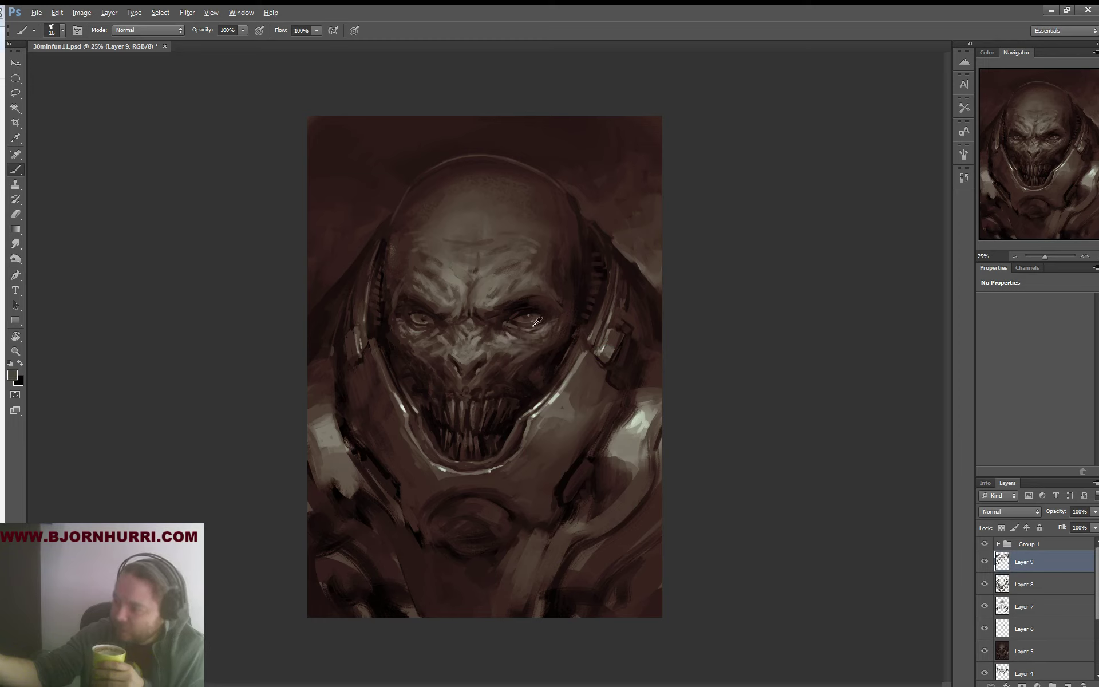
pyautogui.keyDown('alt'); pyautogui.click(535, 333); pyautogui.keyUp('alt')
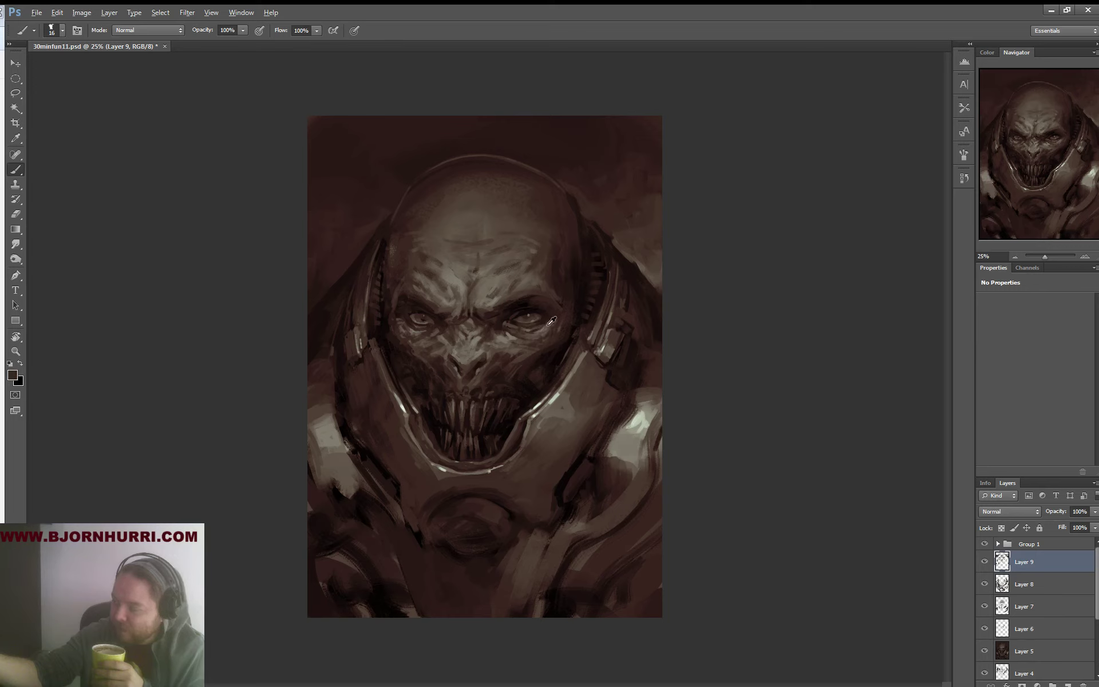
pyautogui.keyDown('alt'); pyautogui.click(555, 330); pyautogui.keyUp('alt')
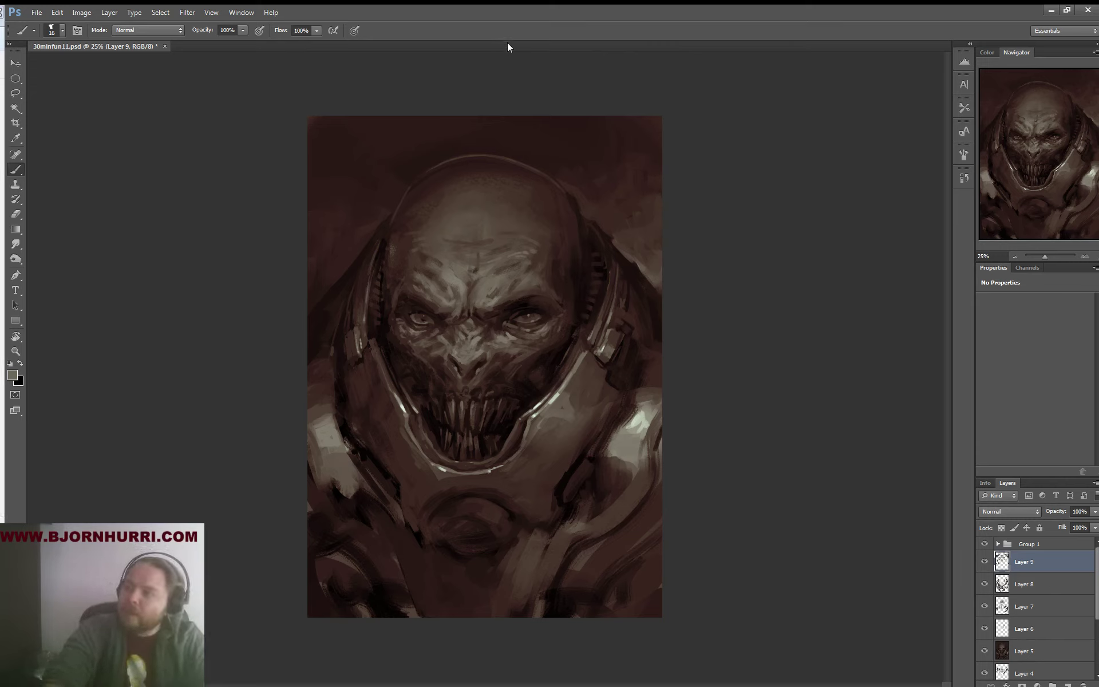
pyautogui.hotkey('ctrl', 's')
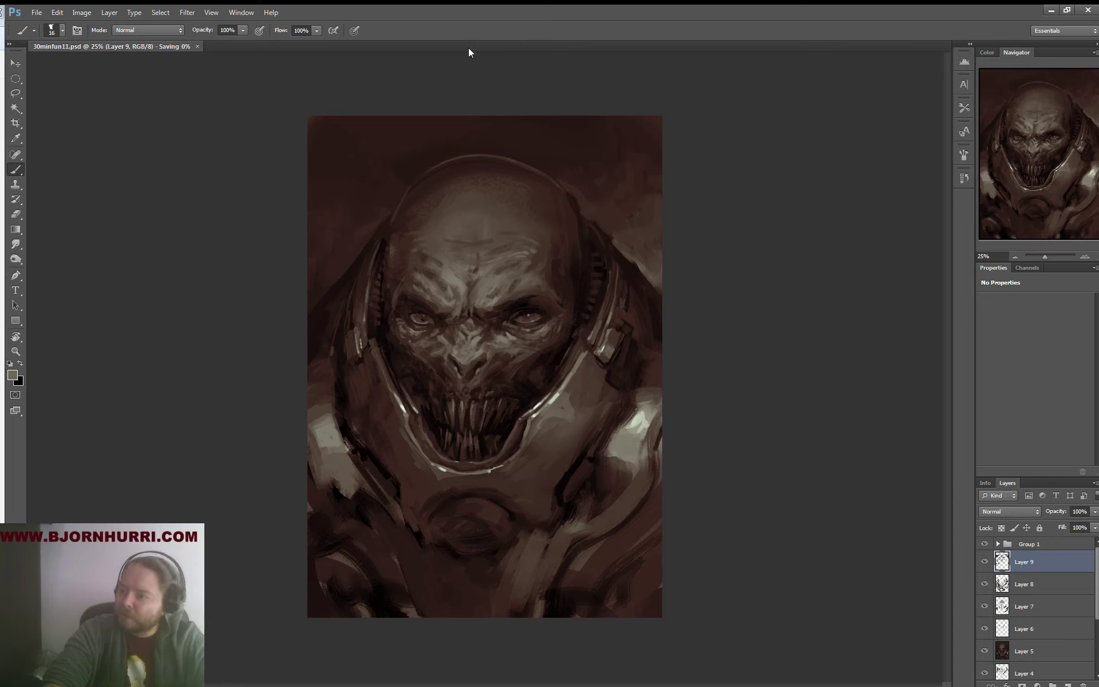